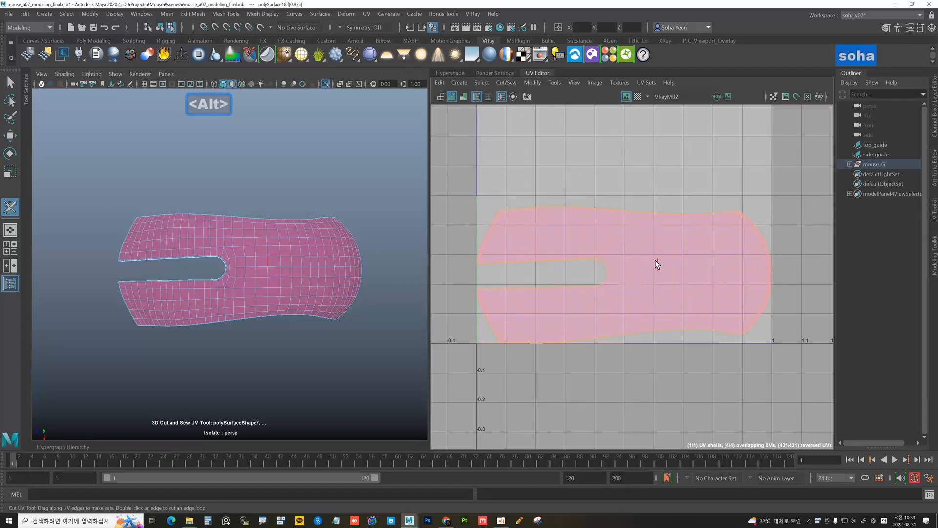
Marquee-select all of the body shell's UVs and run 3D Unfold (D) so they spread across the 1001 tile
{"action": "key", "text": "w"}
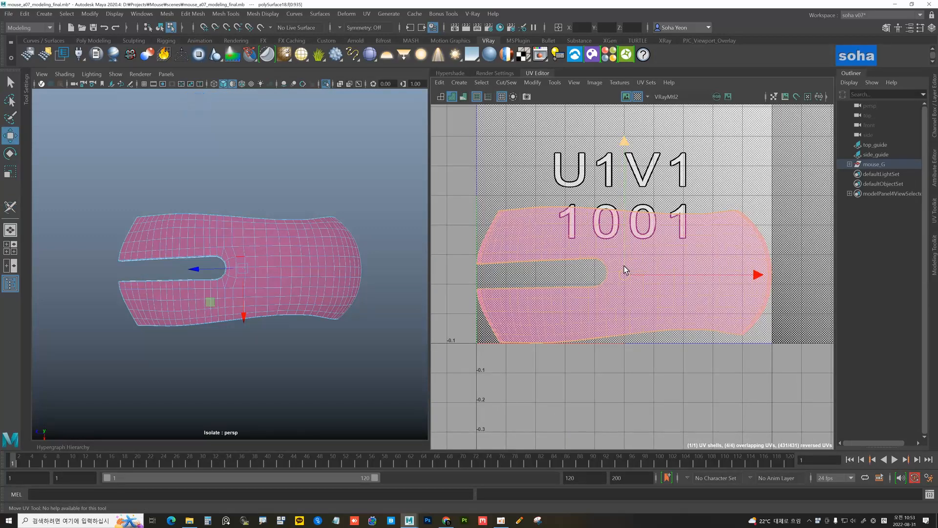
{"action": "key", "text": "alt+4"}
{"action": "left_click_drag", "start_coordinate": [540, 274], "coordinate": [826, 406]}
{"action": "middle_click_drag", "start_coordinate": [686, 339], "coordinate": [693, 309], "text": "alt"}
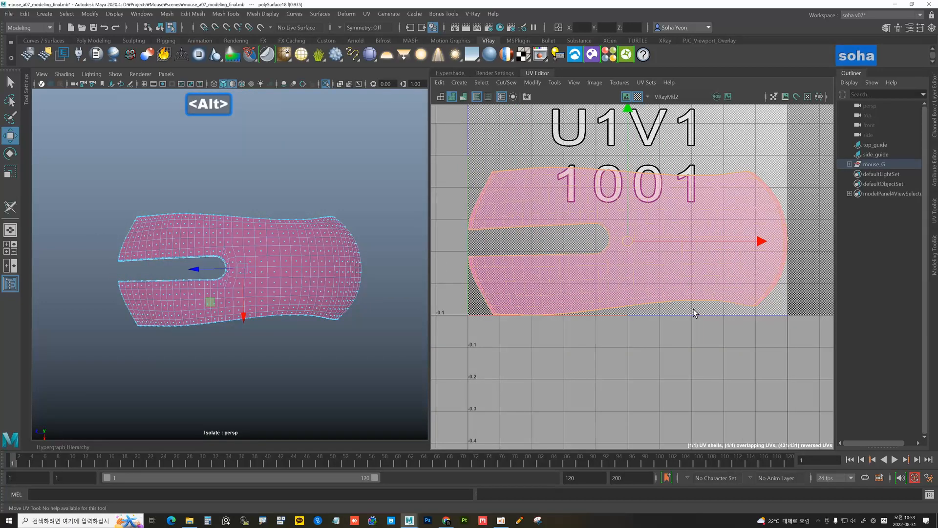
{"action": "key", "text": "d"}
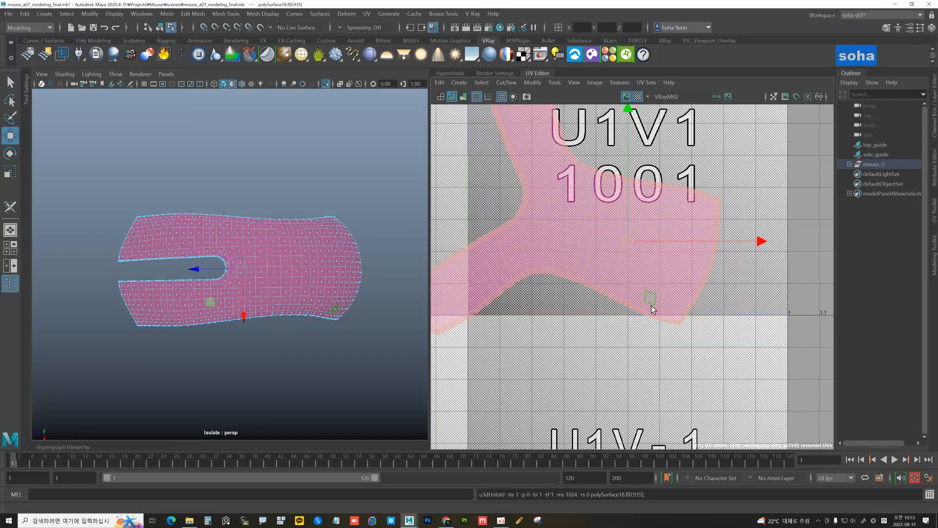
{"action": "mouse_move", "coordinate": [676, 311]}
{"action": "right_mouse_down", "text": "alt"}
{"action": "mouse_move", "coordinate": [636, 300]}
{"action": "mouse_move", "coordinate": [686, 306]}
{"action": "right_mouse_up", "text": "alt"}
{"action": "middle_click_drag", "start_coordinate": [688, 305], "coordinate": [739, 346], "text": "alt"}
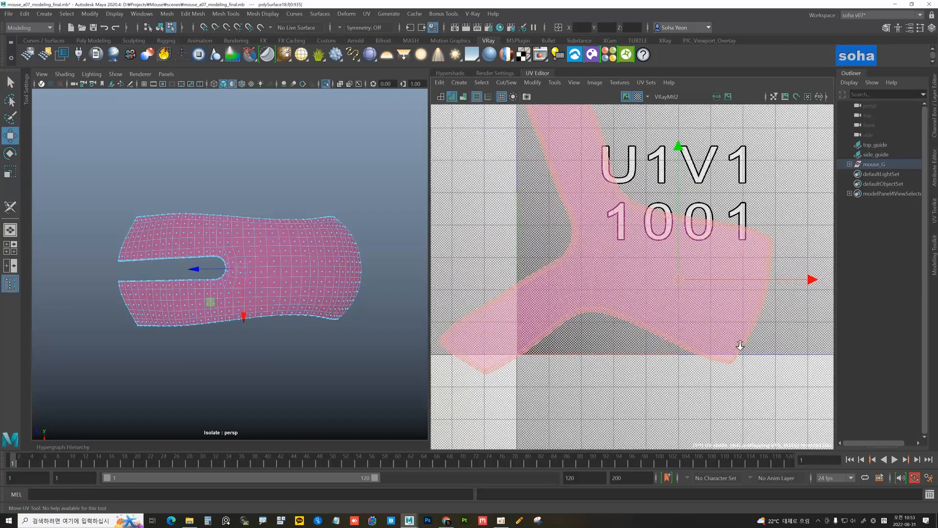
{"action": "key", "text": "alt"}
{"action": "right_click_drag", "start_coordinate": [742, 323], "coordinate": [791, 327], "text": "alt"}
{"action": "left_click_drag", "start_coordinate": [333, 265], "coordinate": [350, 248], "text": "alt"}
Display the checker texture on the mouse mesh and look closely at its surface
{"action": "left_click", "coordinate": [233, 85]}
{"action": "left_click_drag", "start_coordinate": [260, 202], "coordinate": [241, 221], "text": "alt"}
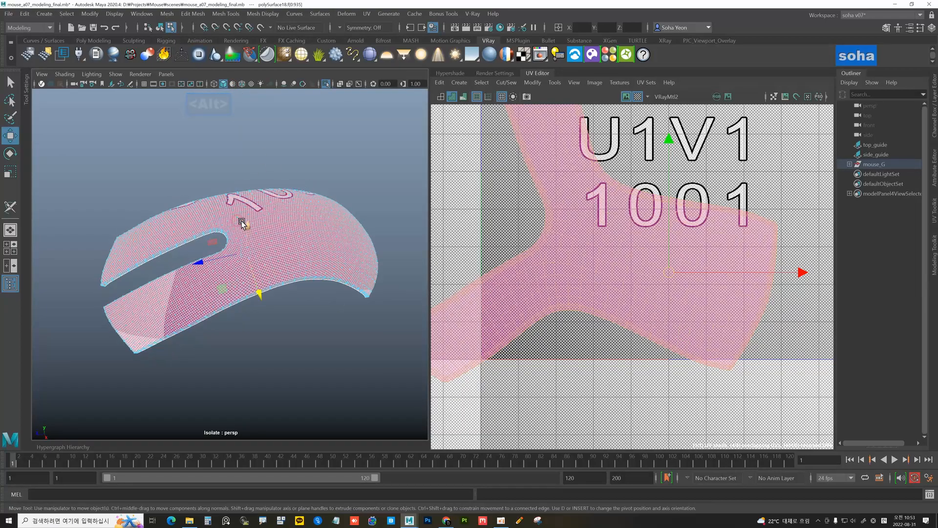
{"action": "right_click_drag", "start_coordinate": [241, 221], "coordinate": [293, 231], "text": "alt"}
{"action": "middle_click_drag", "start_coordinate": [293, 231], "coordinate": [242, 232], "text": "alt"}
{"action": "right_click_drag", "start_coordinate": [241, 232], "coordinate": [316, 237], "text": "alt"}
{"action": "left_click_drag", "start_coordinate": [315, 238], "coordinate": [262, 206], "text": "alt"}
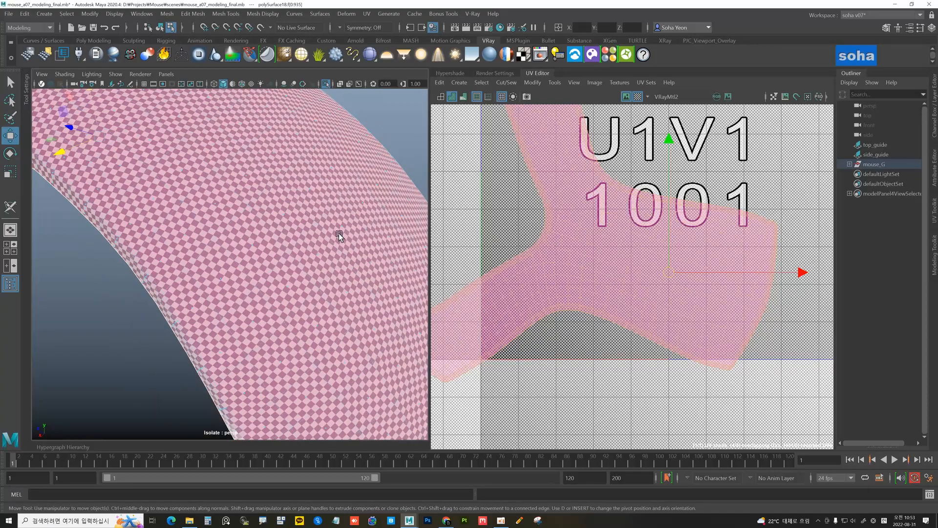
Inspect the 1001 checker pattern from low side and near-top views of the mouse
{"action": "right_click_drag", "start_coordinate": [340, 236], "coordinate": [285, 219], "text": "alt"}
{"action": "left_click_drag", "start_coordinate": [285, 220], "coordinate": [312, 240], "text": "alt"}
{"action": "right_click_drag", "start_coordinate": [312, 240], "coordinate": [251, 230], "text": "alt"}
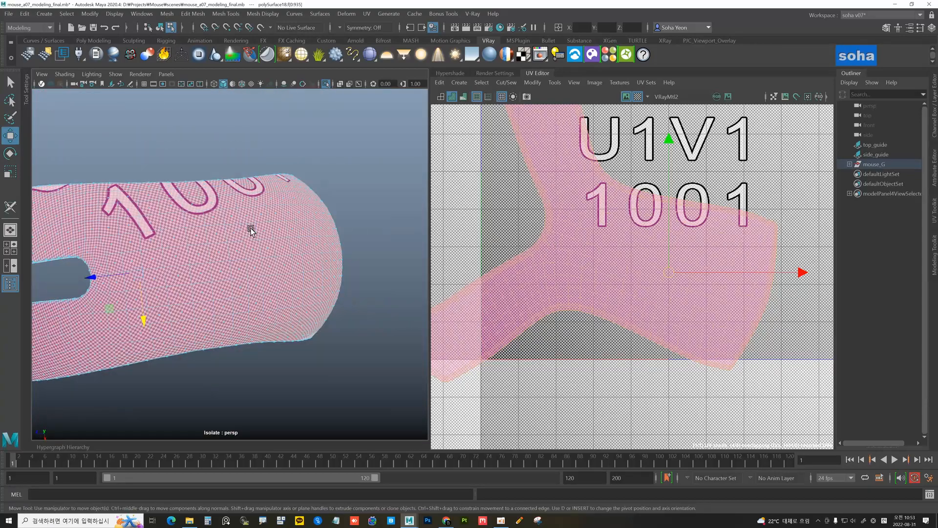
{"action": "left_click_drag", "start_coordinate": [250, 230], "coordinate": [277, 189], "text": "alt"}
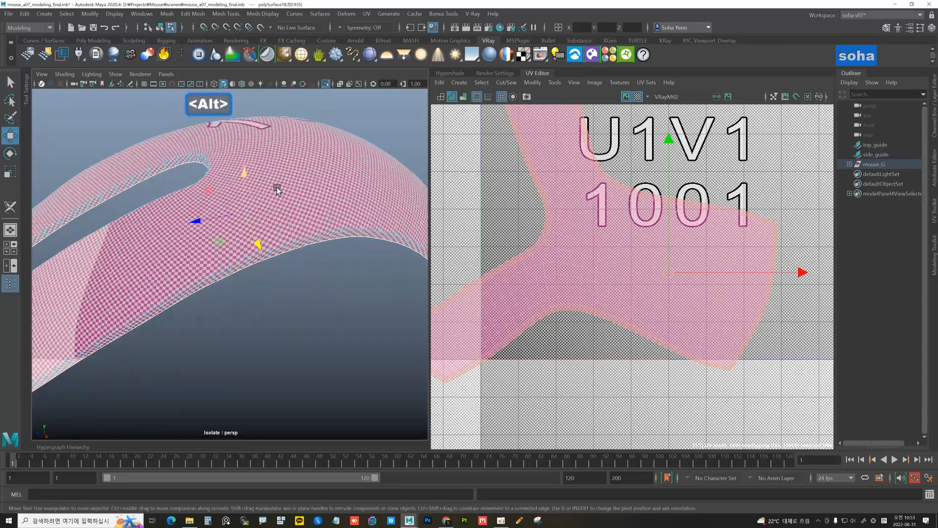
{"action": "left_click_drag", "start_coordinate": [304, 242], "coordinate": [303, 272], "text": "alt"}
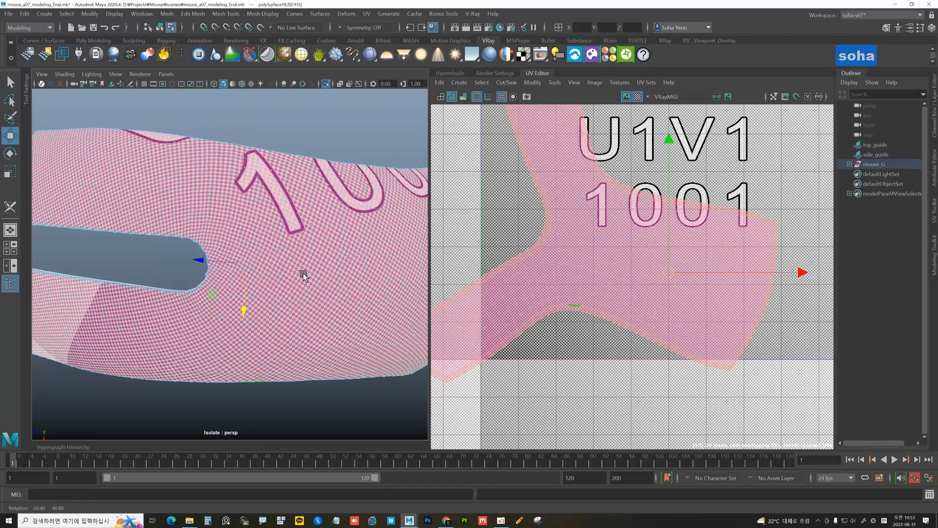
{"action": "right_click_drag", "start_coordinate": [329, 264], "coordinate": [297, 250], "text": "alt"}
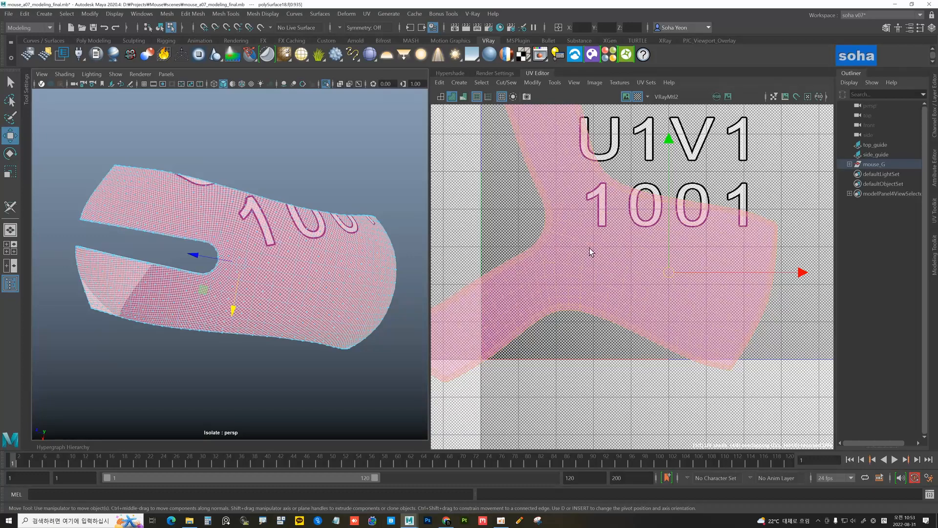
{"action": "left_click_drag", "start_coordinate": [309, 263], "coordinate": [271, 264], "text": "alt"}
Cut UV seams along the side button's edge loop and the top button's border edge
{"action": "key", "text": "alt+grave"}
{"action": "scroll", "coordinate": [531, 282], "scroll_direction": "up", "scroll_amount": 3}
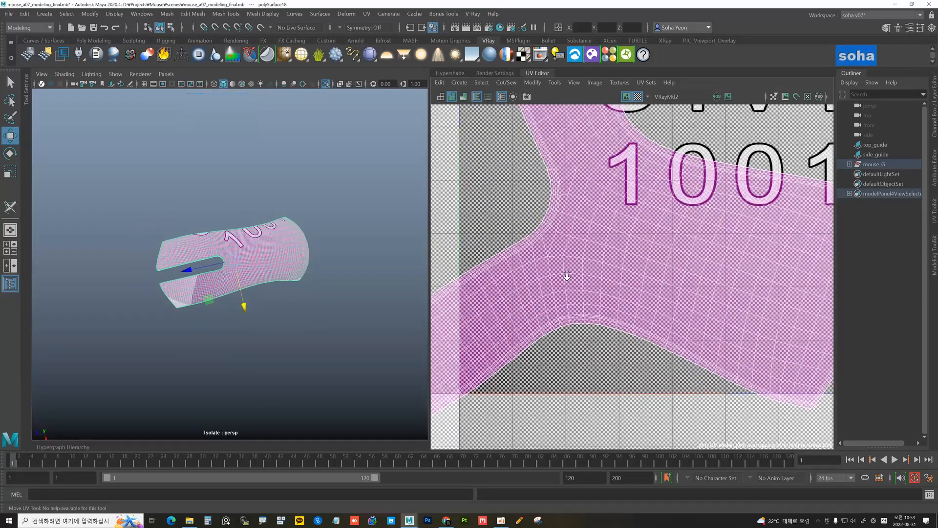
{"action": "key", "text": "alt+2"}
{"action": "double_click", "coordinate": [535, 269]}
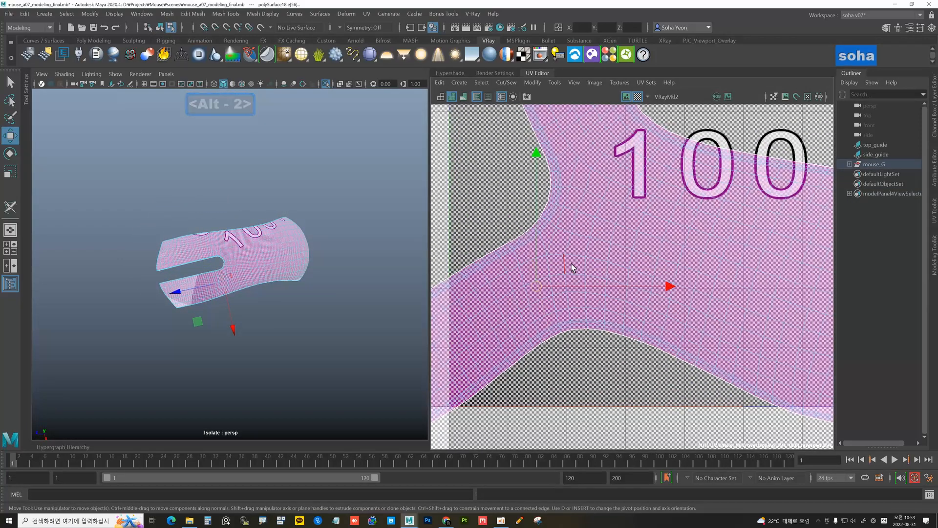
{"action": "key", "text": "shift+c"}
{"action": "middle_click_drag", "start_coordinate": [579, 219], "coordinate": [562, 279], "text": "alt"}
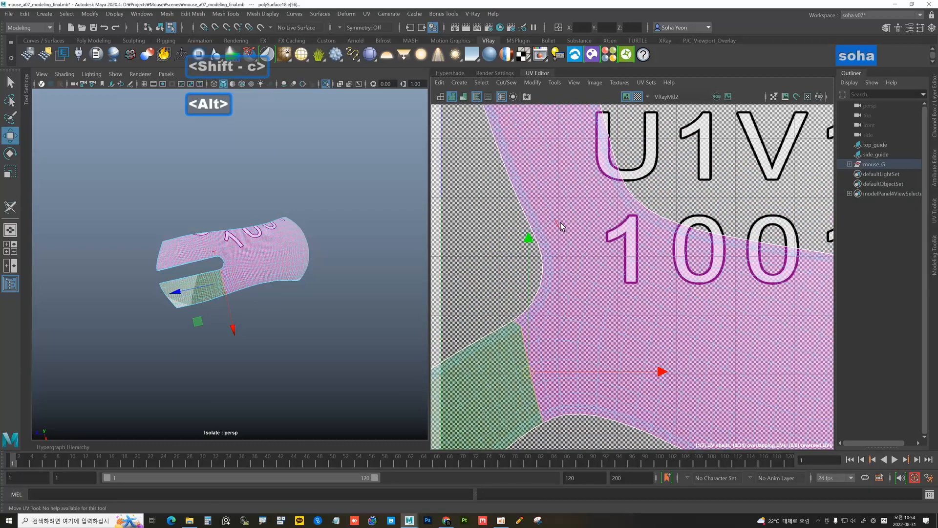
{"action": "scroll", "coordinate": [557, 215], "scroll_direction": "down", "scroll_amount": 2}
{"action": "left_click", "coordinate": [547, 228]}
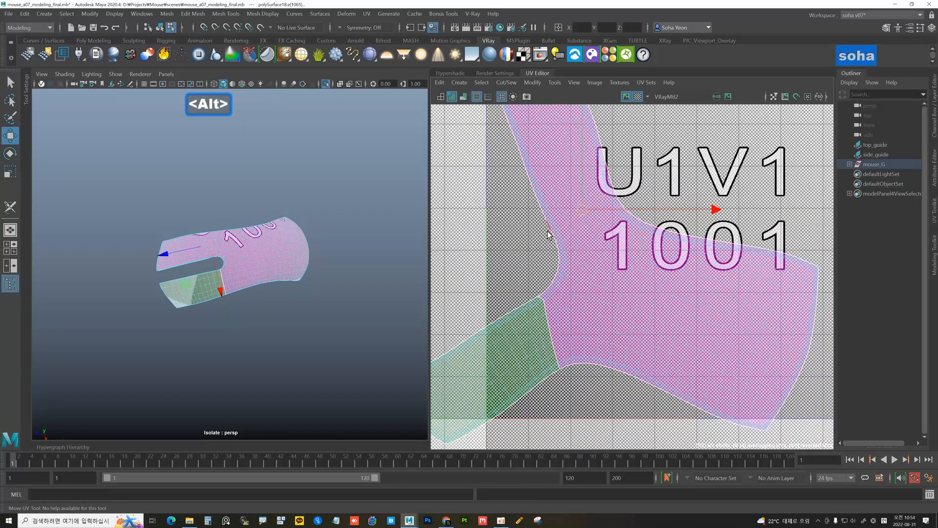
{"action": "key", "text": "shift+c"}
{"action": "right_click_drag", "start_coordinate": [602, 251], "coordinate": [585, 272], "text": "alt"}
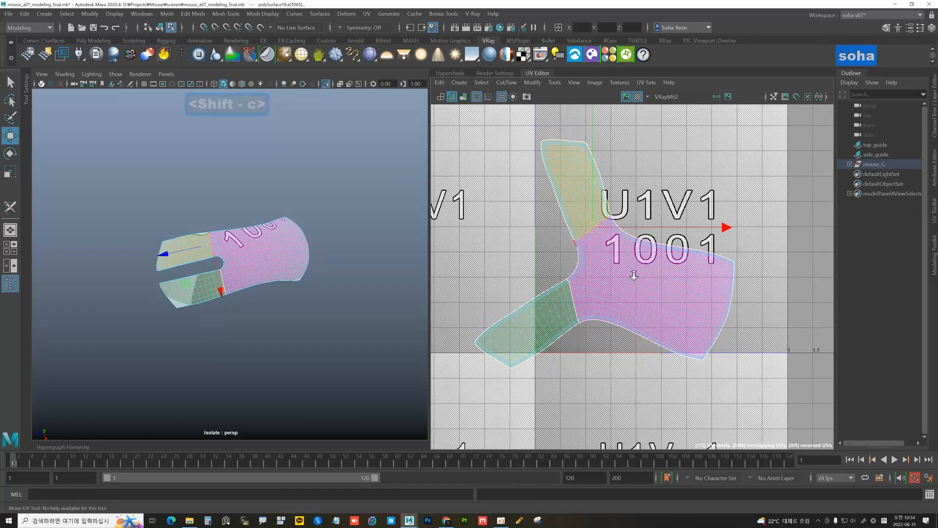
Unfold the body shell, auto-orient it horizontally, and shift it right within the tile
{"action": "key", "text": "alt+5"}
{"action": "left_click", "coordinate": [655, 285]}
{"action": "key", "text": "d"}
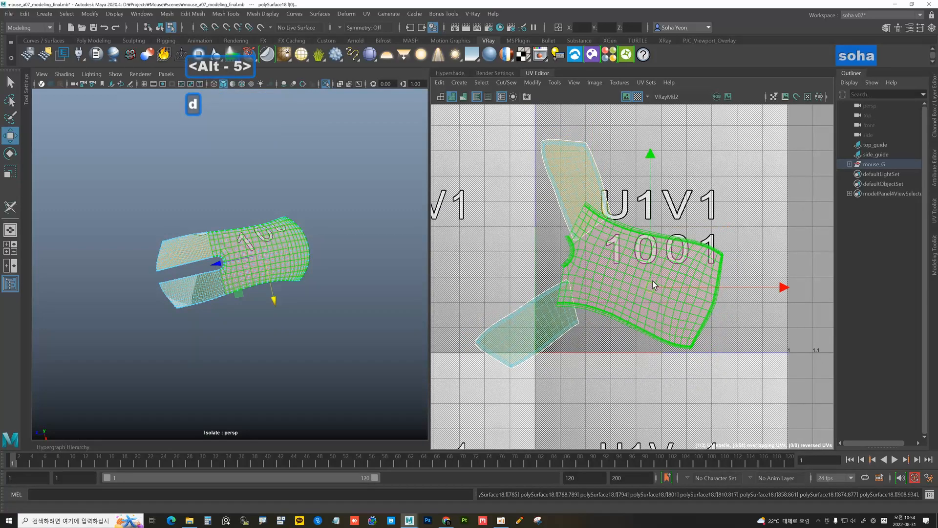
{"action": "key", "text": "a"}
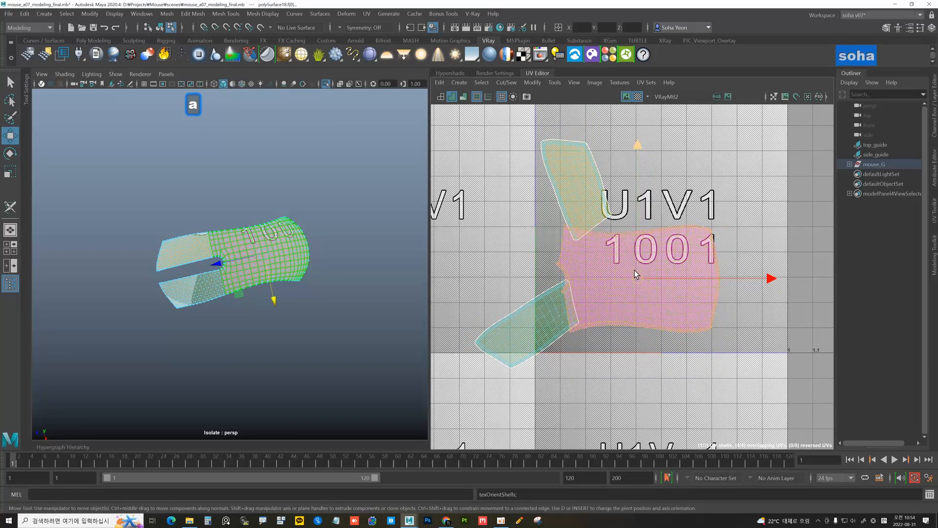
{"action": "right_click_drag", "start_coordinate": [637, 275], "coordinate": [659, 281], "text": "alt"}
{"action": "key", "text": "w"}
{"action": "left_click_drag", "start_coordinate": [640, 279], "coordinate": [702, 269]}
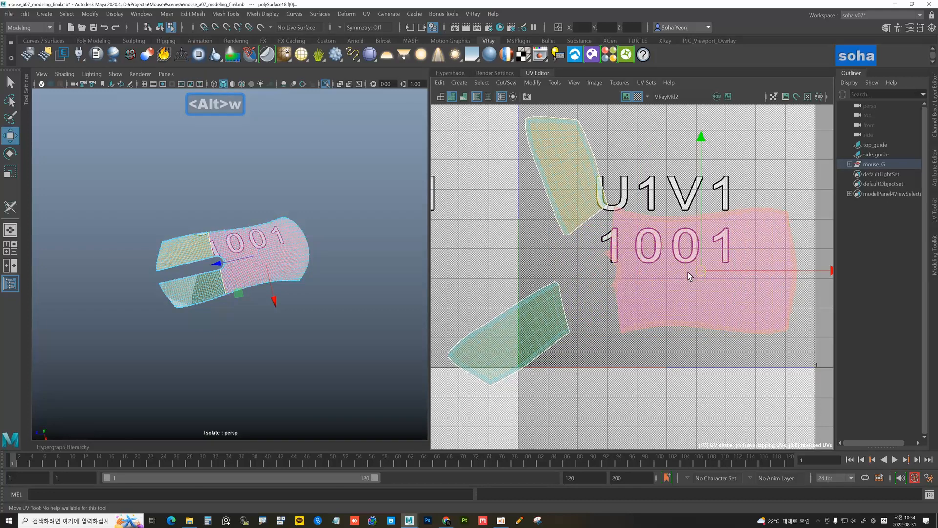
{"action": "middle_click_drag", "start_coordinate": [580, 270], "coordinate": [586, 244], "text": "alt"}
{"action": "right_click_drag", "start_coordinate": [586, 245], "coordinate": [596, 269], "text": "alt"}
{"action": "left_click", "coordinate": [597, 272]}
Unfold the lower-left and upper-left small shells
{"action": "left_click", "coordinate": [518, 303]}
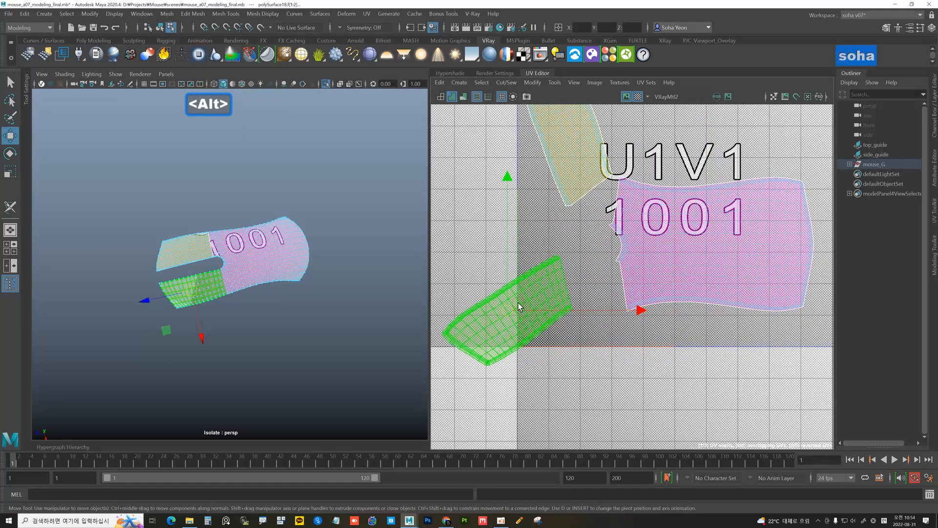
{"action": "key", "text": "d"}
{"action": "middle_click_drag", "start_coordinate": [546, 261], "coordinate": [545, 228], "text": "alt"}
{"action": "left_click", "coordinate": [565, 187]}
{"action": "key", "text": "d"}
{"action": "right_click_drag", "start_coordinate": [546, 228], "coordinate": [552, 283], "text": "alt"}
Auto-orient the lower-left shell, rotate it by two 90° turns, and move it right and up
{"action": "left_click", "coordinate": [519, 292]}
{"action": "key", "text": "w"}
{"action": "key", "text": "e"}
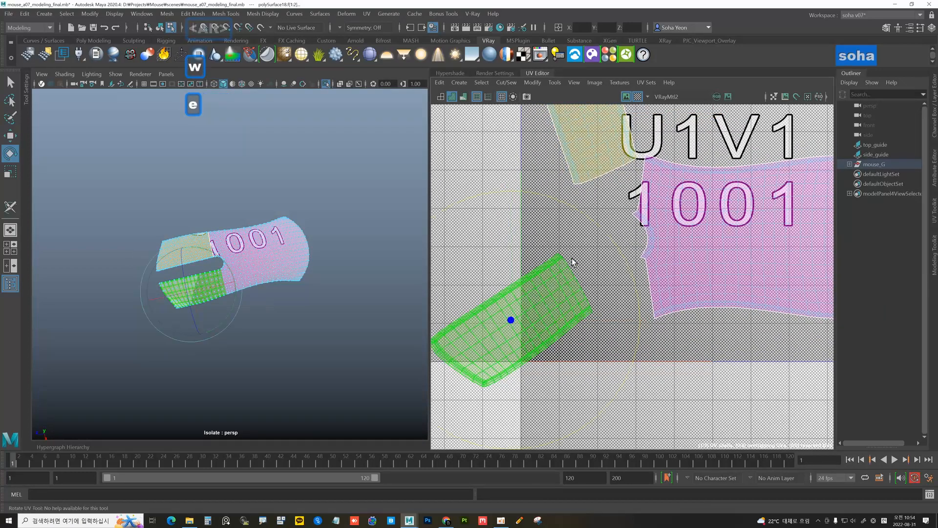
{"action": "left_click", "coordinate": [544, 298]}
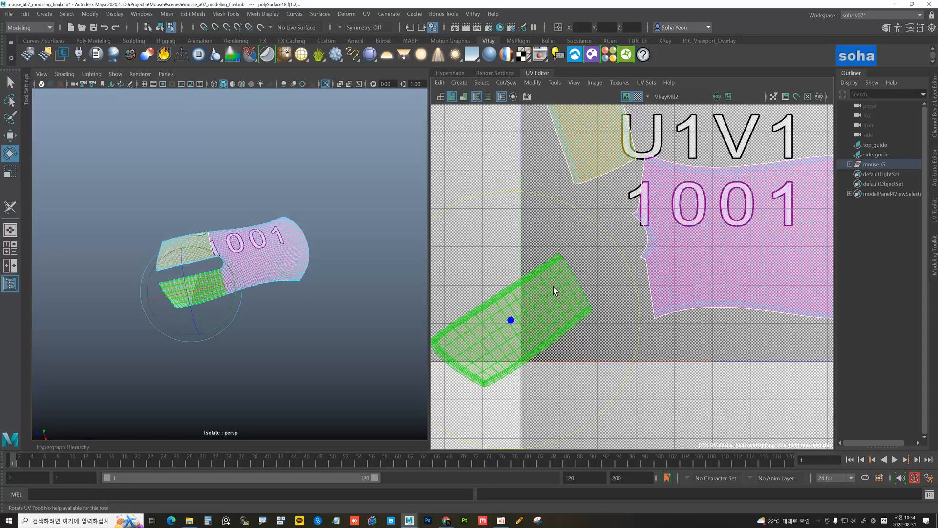
{"action": "key", "text": "a"}
{"action": "key", "text": "c"}
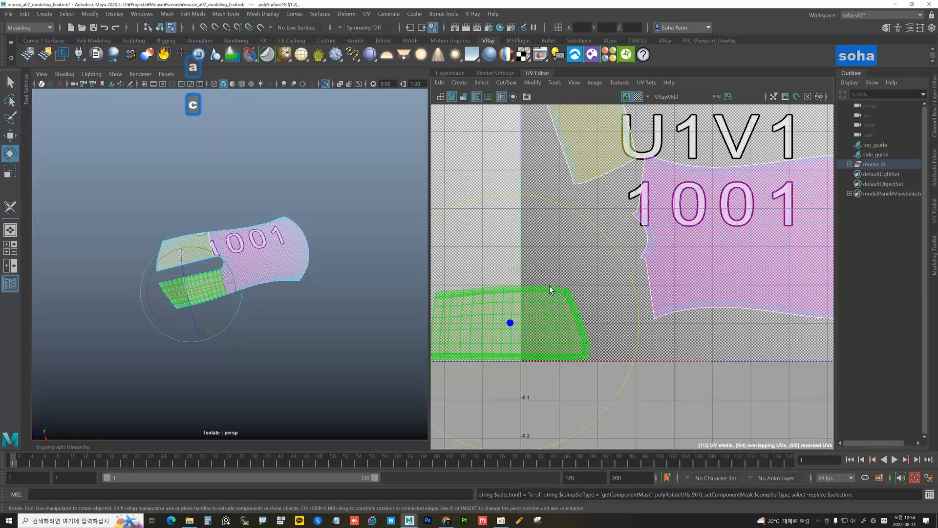
{"action": "key", "text": "c"}
{"action": "key", "text": "c"}
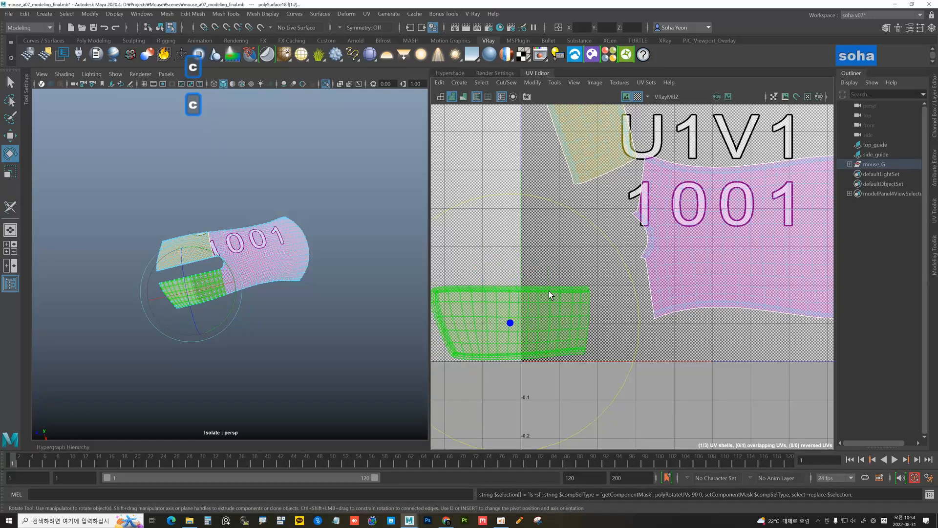
{"action": "key", "text": "w"}
{"action": "left_click_drag", "start_coordinate": [513, 325], "coordinate": [564, 299]}
{"action": "middle_click_drag", "start_coordinate": [551, 215], "coordinate": [550, 288], "text": "alt"}
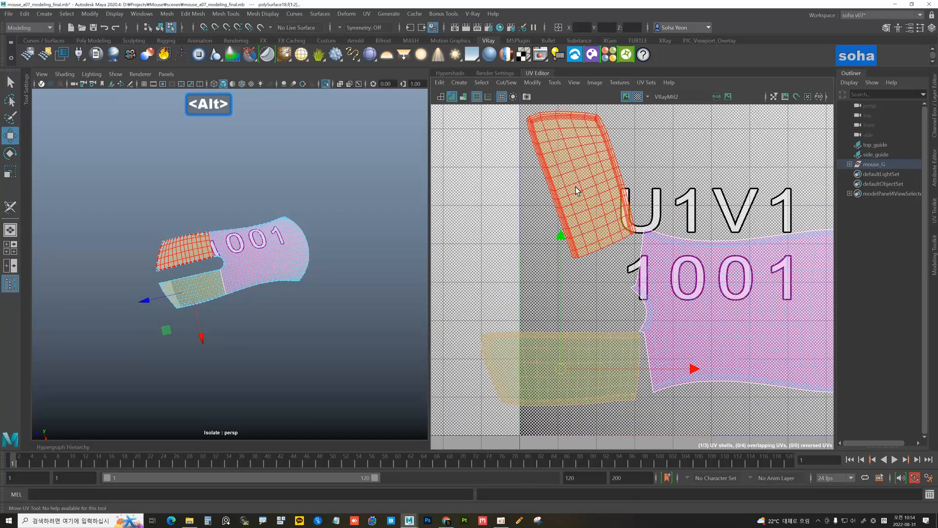
Straighten the upper-left shell horizontally and move it to the middle-left of the tile
{"action": "left_click", "coordinate": [576, 186]}
{"action": "key", "text": "a"}
{"action": "left_click", "coordinate": [586, 173]}
{"action": "left_click_drag", "start_coordinate": [585, 172], "coordinate": [555, 240]}
{"action": "middle_click_drag", "start_coordinate": [555, 240], "coordinate": [534, 216], "text": "alt"}
Hide the checker texture, widen the UV Editor panel, and zoom in on the shells
{"action": "left_click", "coordinate": [637, 97]}
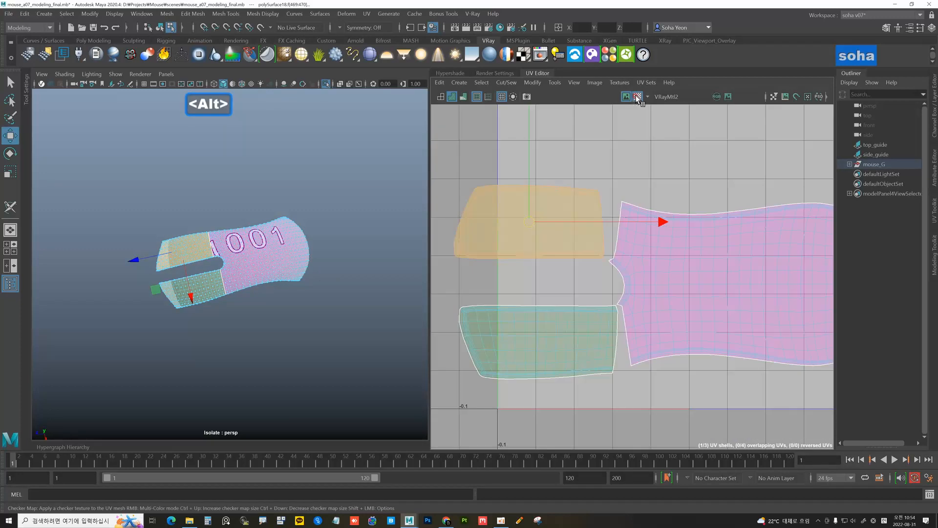
{"action": "left_click_drag", "start_coordinate": [430, 210], "coordinate": [338, 210]}
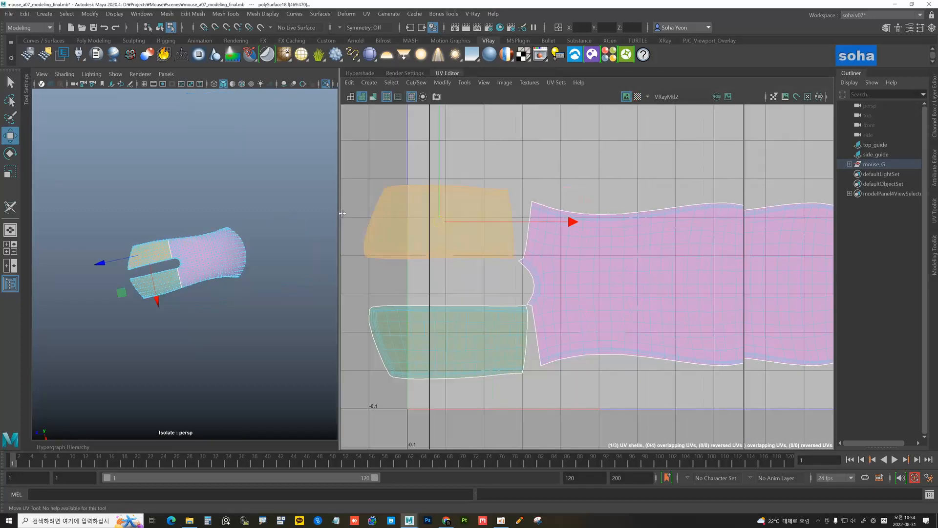
{"action": "middle_click_drag", "start_coordinate": [484, 237], "coordinate": [498, 196], "text": "alt"}
{"action": "right_click_drag", "start_coordinate": [497, 196], "coordinate": [517, 200], "text": "alt"}
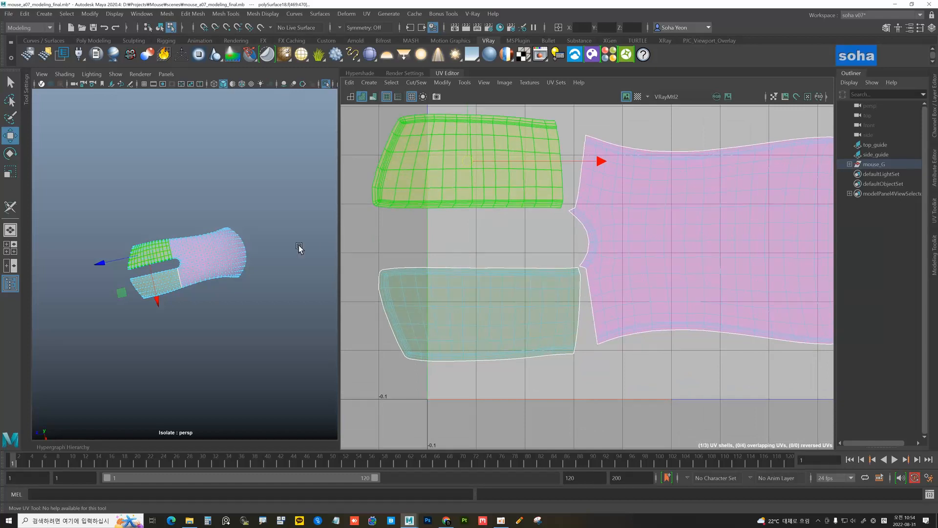
{"action": "left_click_drag", "start_coordinate": [239, 247], "coordinate": [224, 253], "text": "alt"}
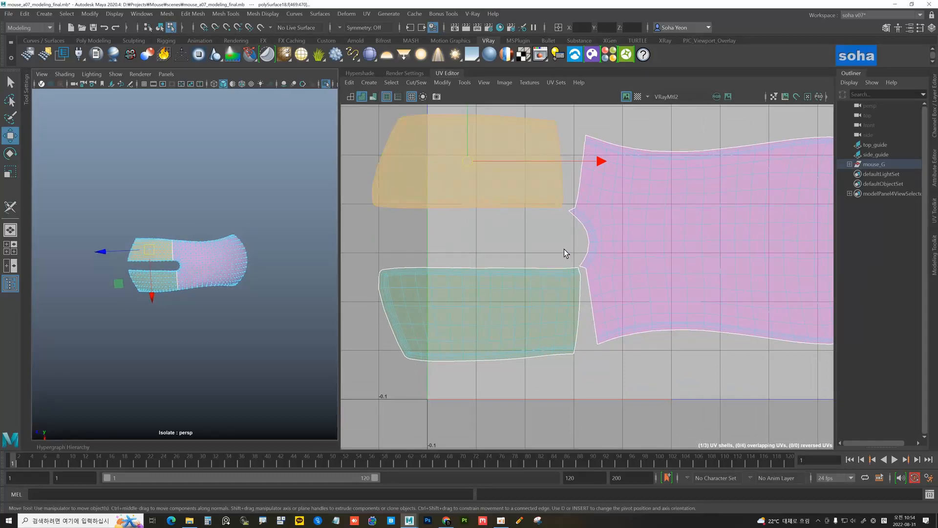
{"action": "middle_click_drag", "start_coordinate": [565, 252], "coordinate": [559, 238], "text": "alt"}
{"action": "right_click_drag", "start_coordinate": [559, 239], "coordinate": [580, 244], "text": "alt"}
{"action": "middle_click_drag", "start_coordinate": [536, 195], "coordinate": [552, 254], "text": "alt"}
{"action": "right_click_drag", "start_coordinate": [552, 254], "coordinate": [567, 214], "text": "alt"}
Nudge the upper shell right and the lower shell up-right so their seams meet the body shell
{"action": "middle_click_drag", "start_coordinate": [566, 214], "coordinate": [576, 222], "text": "alt"}
{"action": "key", "text": "alt+w"}
{"action": "left_click_drag", "start_coordinate": [457, 196], "coordinate": [468, 198]}
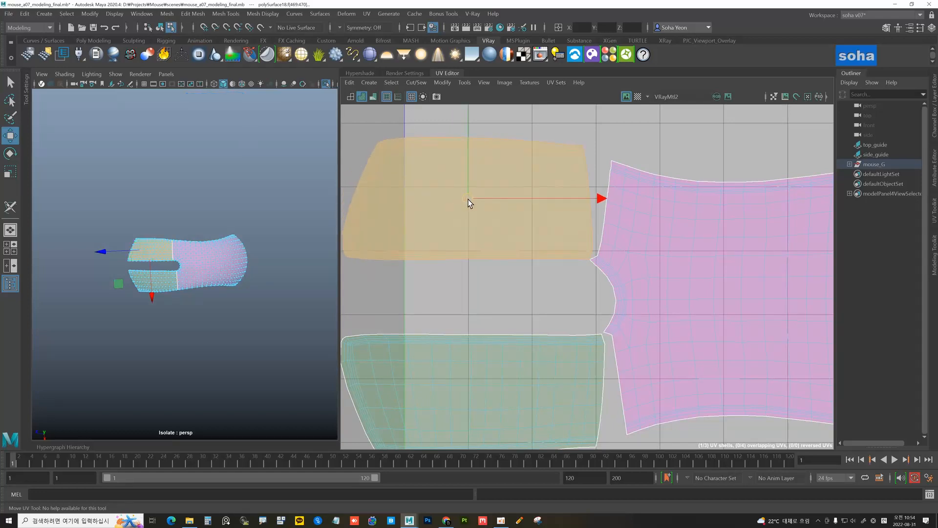
{"action": "middle_click_drag", "start_coordinate": [503, 259], "coordinate": [550, 226], "text": "alt"}
{"action": "left_click", "coordinate": [502, 310]}
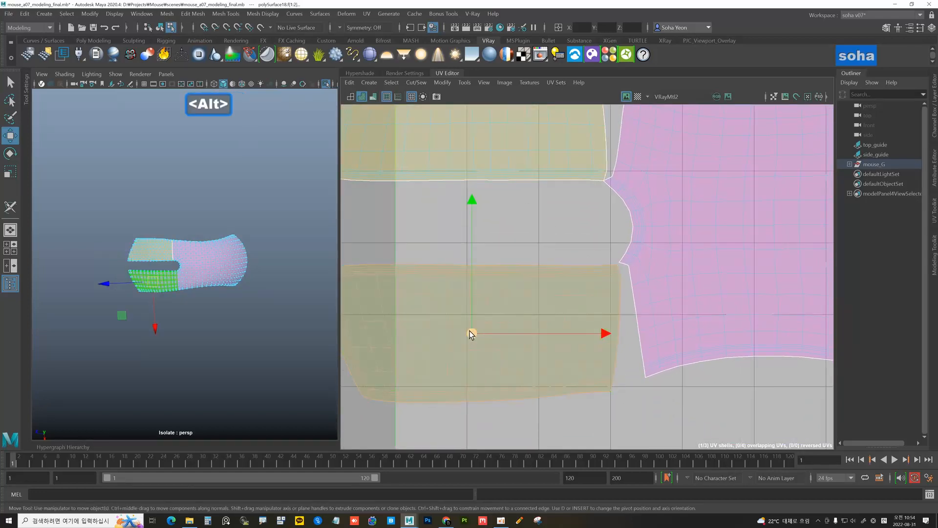
{"action": "left_click_drag", "start_coordinate": [470, 330], "coordinate": [471, 330]}
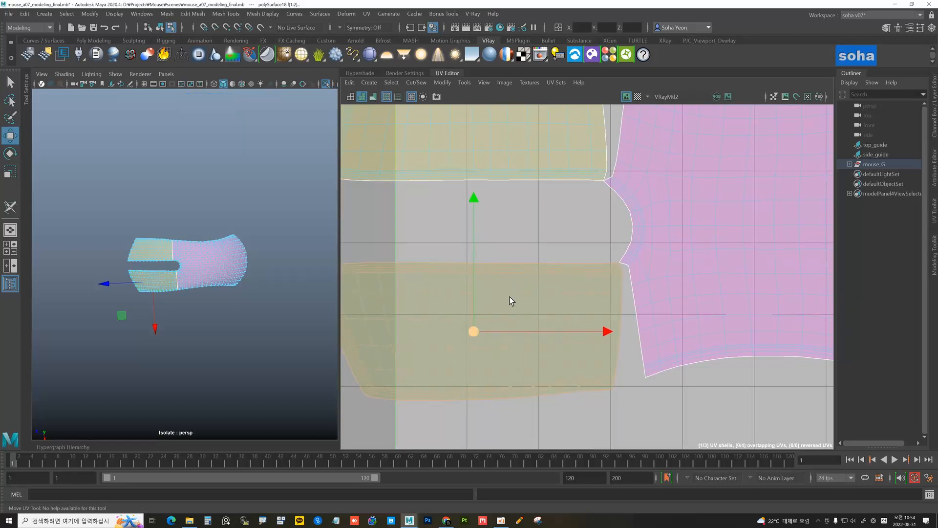
{"action": "middle_click_drag", "start_coordinate": [514, 281], "coordinate": [470, 244], "text": "alt"}
{"action": "right_click_drag", "start_coordinate": [490, 246], "coordinate": [584, 250], "text": "alt"}
{"action": "middle_click_drag", "start_coordinate": [584, 250], "coordinate": [553, 240], "text": "alt"}
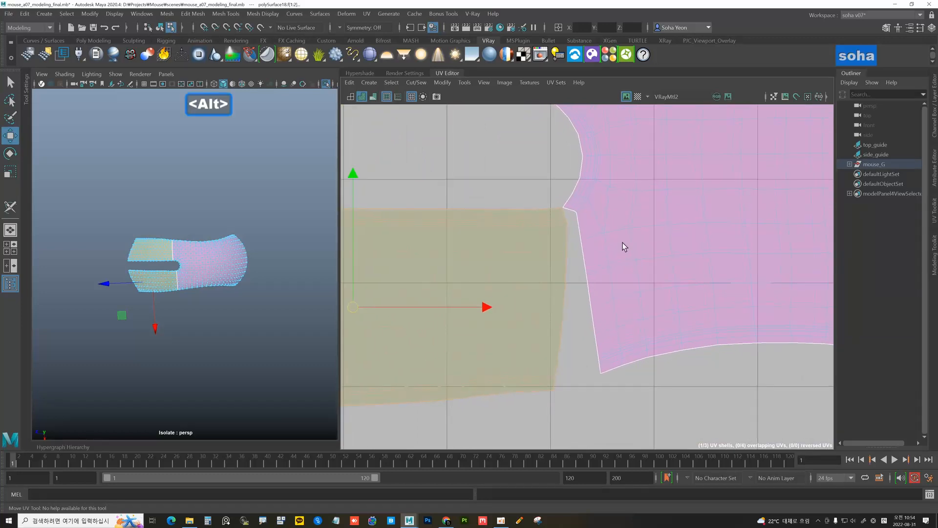
{"action": "key", "text": "alt+w"}
Select the first seam edge loop between the side shell and body shell and sew it (Shift+S)
{"action": "right_click_drag", "start_coordinate": [632, 224], "coordinate": [681, 240], "text": "alt"}
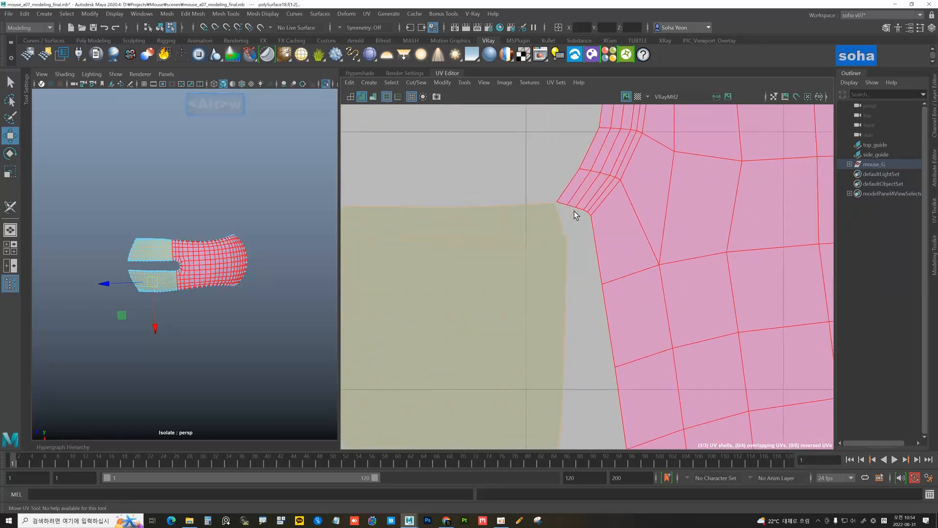
{"action": "key", "text": "alt+2"}
{"action": "left_click", "coordinate": [561, 201]}
{"action": "middle_click_drag", "start_coordinate": [617, 304], "coordinate": [616, 232], "text": "alt"}
{"action": "right_click_drag", "start_coordinate": [616, 232], "coordinate": [547, 237], "text": "alt"}
{"action": "middle_click_drag", "start_coordinate": [578, 281], "coordinate": [580, 242], "text": "alt"}
{"action": "middle_click_drag", "start_coordinate": [592, 367], "coordinate": [599, 161], "text": "alt"}
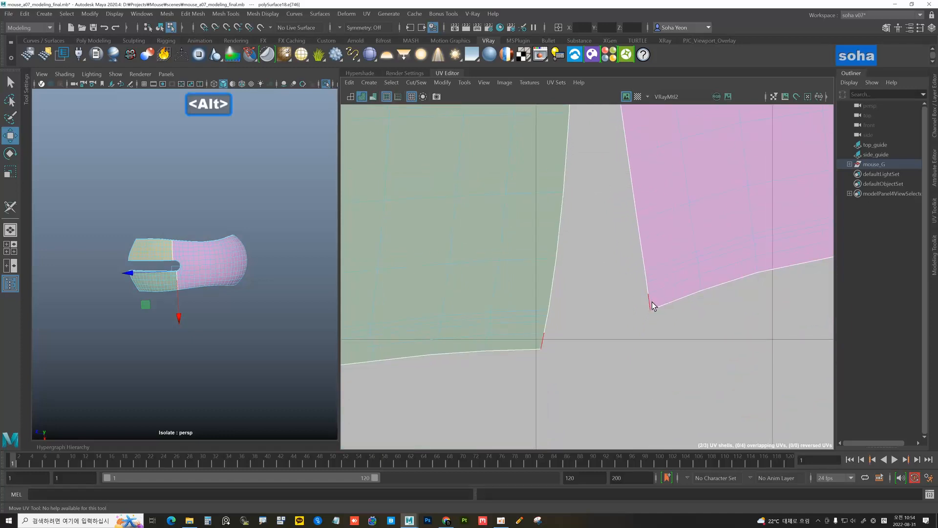
{"action": "double_click", "coordinate": [651, 301]}
{"action": "right_click_drag", "start_coordinate": [630, 248], "coordinate": [599, 216], "text": "alt"}
{"action": "middle_click_drag", "start_coordinate": [599, 216], "coordinate": [616, 285], "text": "alt"}
{"action": "right_click_drag", "start_coordinate": [615, 285], "coordinate": [576, 252], "text": "alt"}
{"action": "middle_click_drag", "start_coordinate": [597, 250], "coordinate": [609, 261], "text": "alt"}
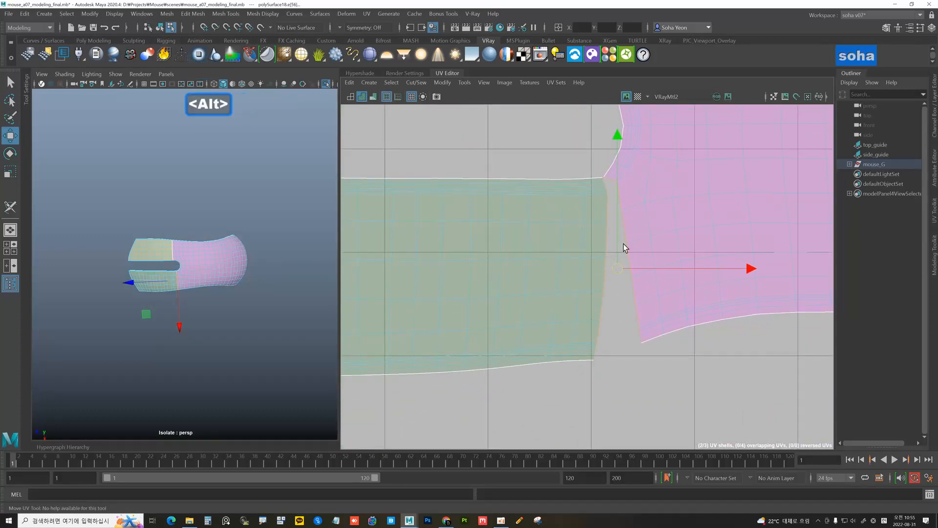
{"action": "key", "text": "shift+s"}
Select the remaining open seam path and sew it, leaving one continuous forked shell
{"action": "right_click_drag", "start_coordinate": [675, 308], "coordinate": [657, 281], "text": "alt"}
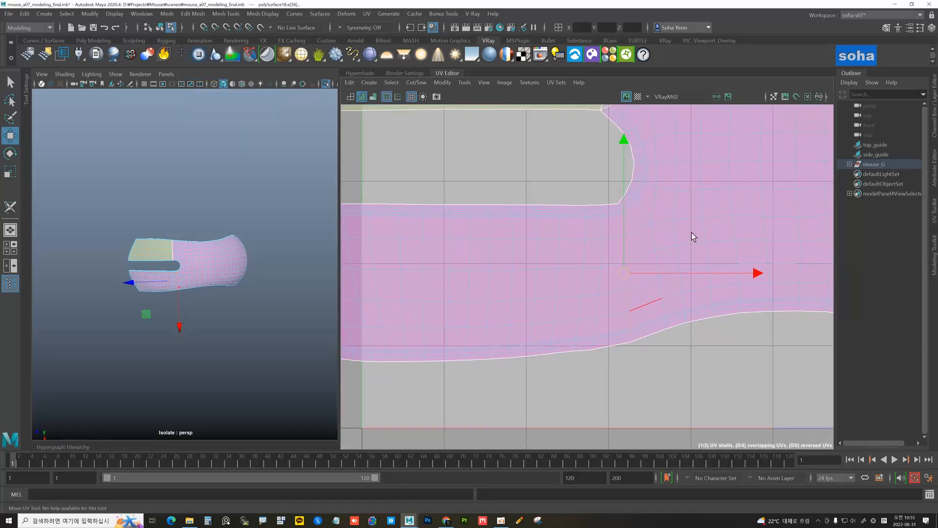
{"action": "middle_click_drag", "start_coordinate": [616, 224], "coordinate": [617, 342], "text": "alt"}
{"action": "right_click_drag", "start_coordinate": [579, 259], "coordinate": [605, 208], "text": "alt"}
{"action": "middle_click_drag", "start_coordinate": [607, 213], "coordinate": [573, 300], "text": "alt"}
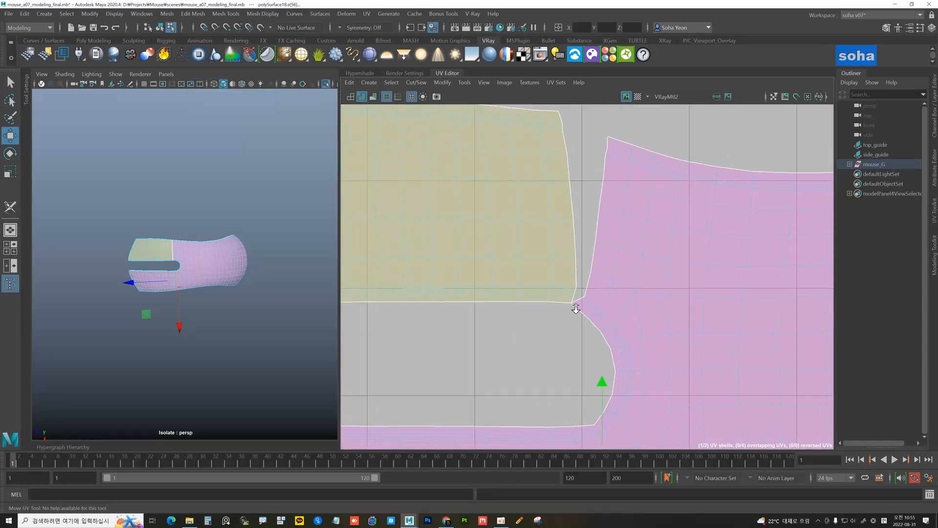
{"action": "right_click_drag", "start_coordinate": [563, 301], "coordinate": [582, 297], "text": "alt"}
{"action": "left_click", "coordinate": [578, 301]}
{"action": "middle_click_drag", "start_coordinate": [598, 240], "coordinate": [588, 342], "text": "alt"}
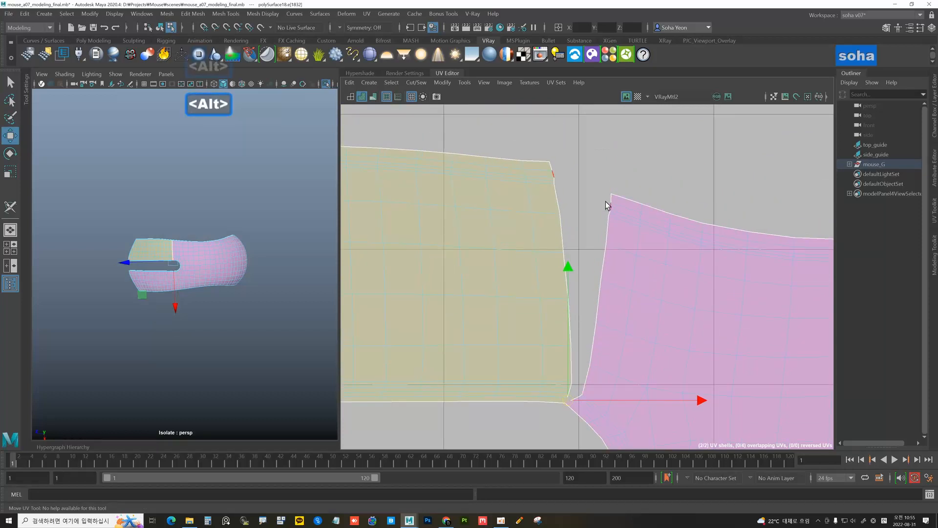
{"action": "double_click", "coordinate": [608, 198], "text": "shift"}
{"action": "right_click_drag", "start_coordinate": [618, 281], "coordinate": [555, 268], "text": "alt"}
{"action": "middle_click_drag", "start_coordinate": [607, 268], "coordinate": [609, 207], "text": "alt"}
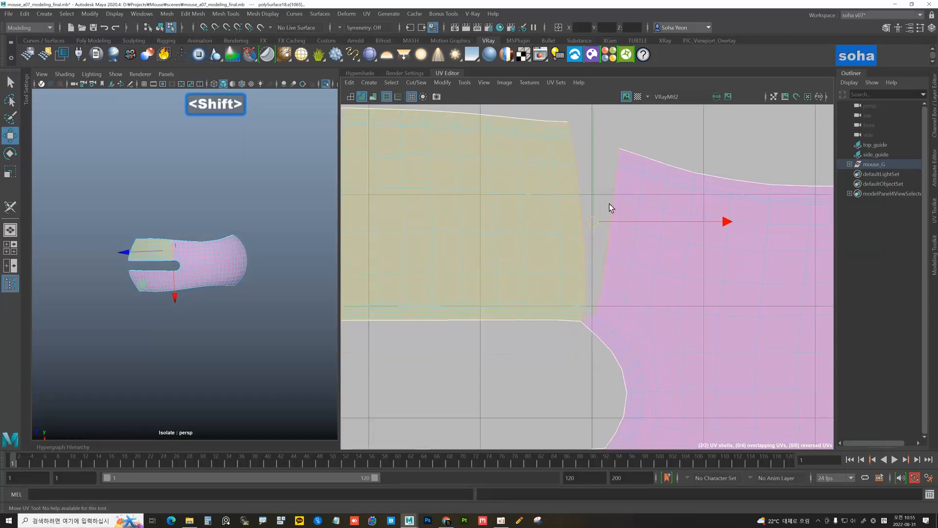
{"action": "right_click_drag", "start_coordinate": [658, 213], "coordinate": [581, 199], "text": "alt"}
{"action": "middle_click_drag", "start_coordinate": [581, 198], "coordinate": [616, 175], "text": "alt"}
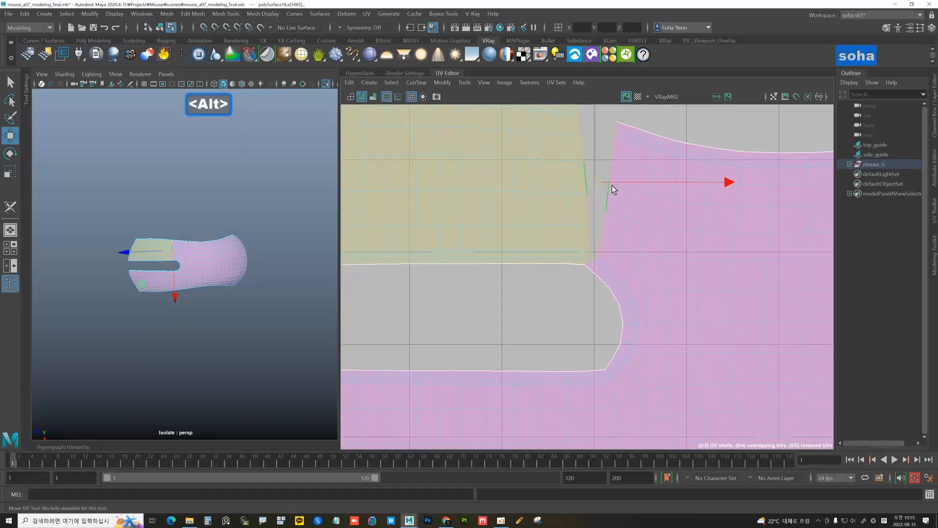
{"action": "key", "text": "shift+s"}
{"action": "right_click_drag", "start_coordinate": [635, 256], "coordinate": [475, 253], "text": "alt"}
{"action": "right_click_drag", "start_coordinate": [592, 268], "coordinate": [560, 262], "text": "alt"}
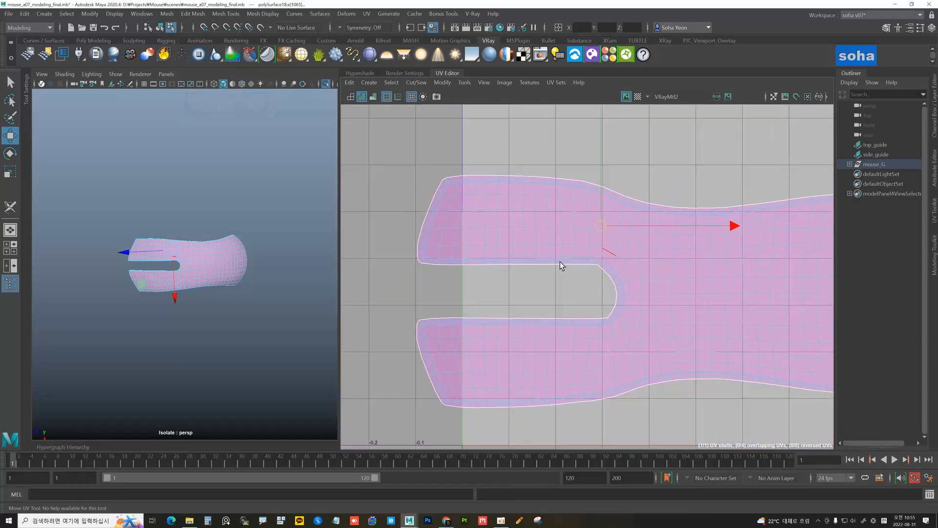
{"action": "middle_click_drag", "start_coordinate": [590, 200], "coordinate": [564, 149], "text": "alt"}
Select the UVs around the sewn seam and run Optimize (S) on them
{"action": "right_click_drag", "start_coordinate": [576, 310], "coordinate": [590, 215], "text": "alt"}
{"action": "middle_click_drag", "start_coordinate": [577, 193], "coordinate": [582, 283], "text": "alt"}
{"action": "right_click_drag", "start_coordinate": [582, 272], "coordinate": [607, 256], "text": "alt"}
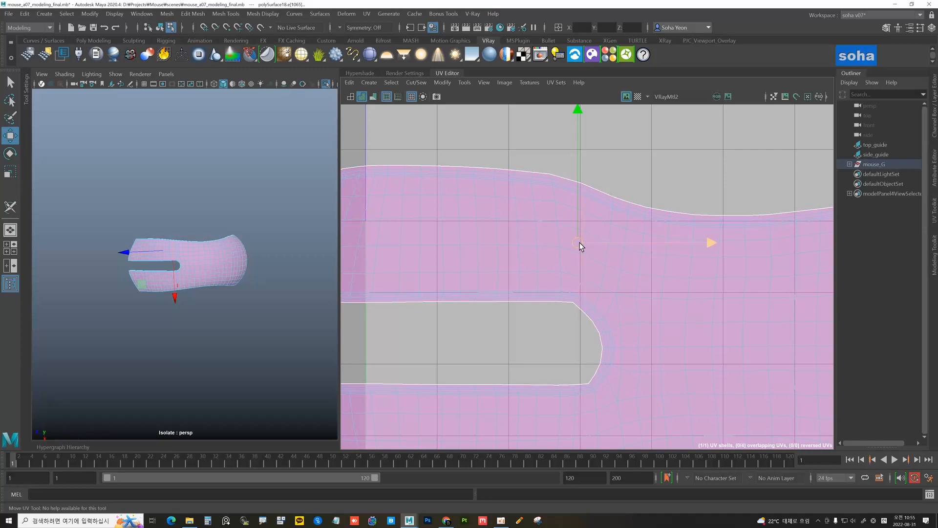
{"action": "key", "text": "alt+4"}
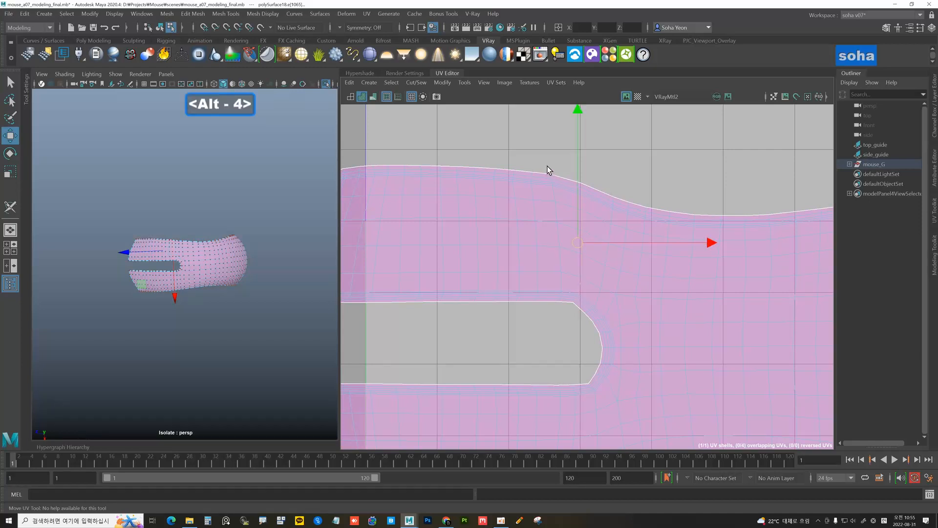
{"action": "left_click_drag", "start_coordinate": [579, 248], "coordinate": [610, 319]}
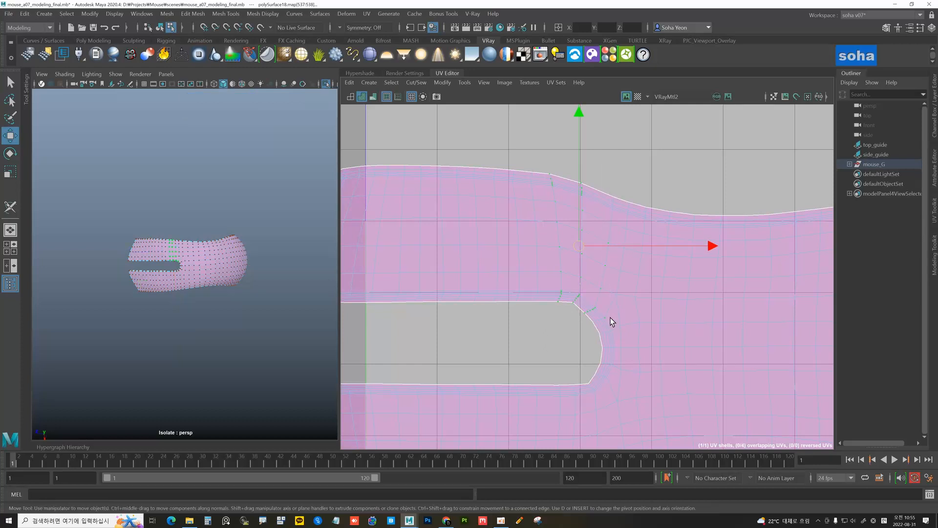
{"action": "left_click", "coordinate": [600, 314], "text": "ctrl"}
{"action": "key", "text": "s"}
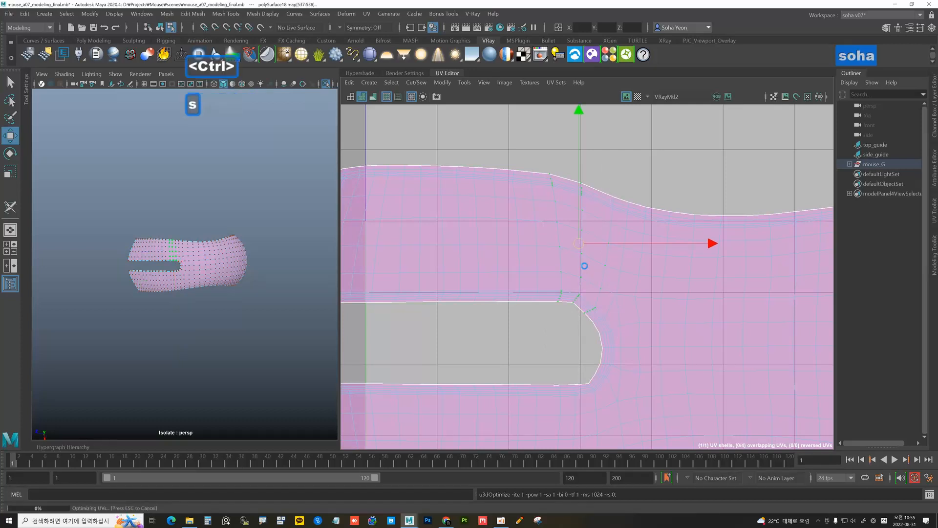
Select UVs around the slot's inner end and lower seam, then optimize them three times
{"action": "left_click_drag", "start_coordinate": [520, 160], "coordinate": [634, 337]}
{"action": "scroll", "coordinate": [572, 321], "scroll_direction": "down", "scroll_amount": 4}
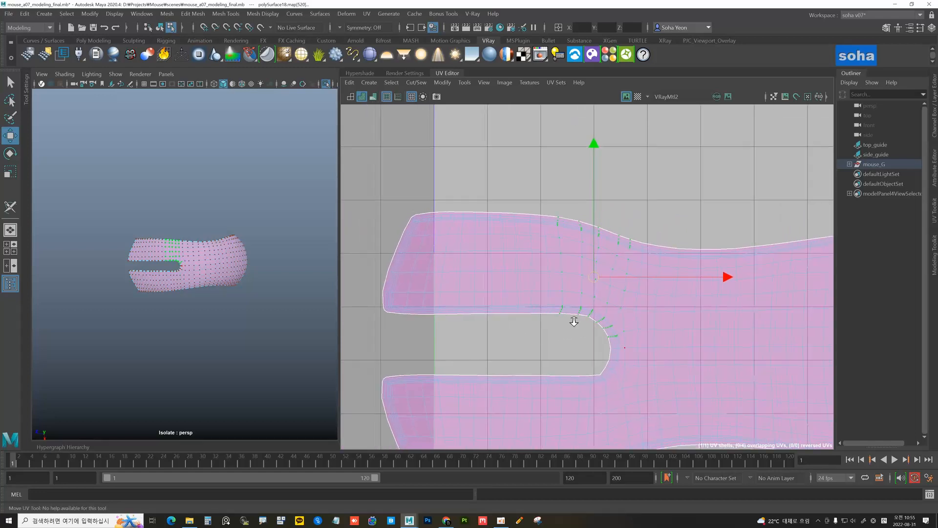
{"action": "middle_click_drag", "start_coordinate": [573, 236], "coordinate": [570, 227], "text": "alt"}
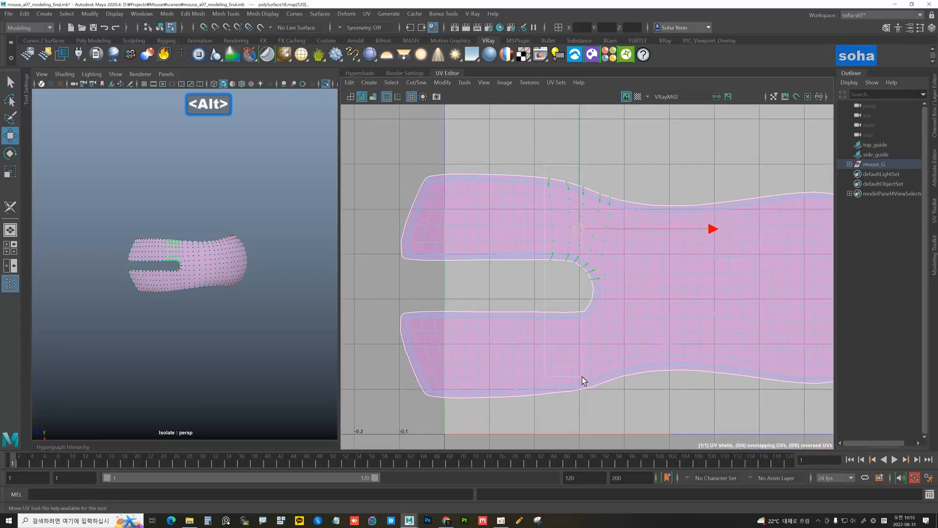
{"action": "left_click_drag", "start_coordinate": [582, 377], "coordinate": [625, 420]}
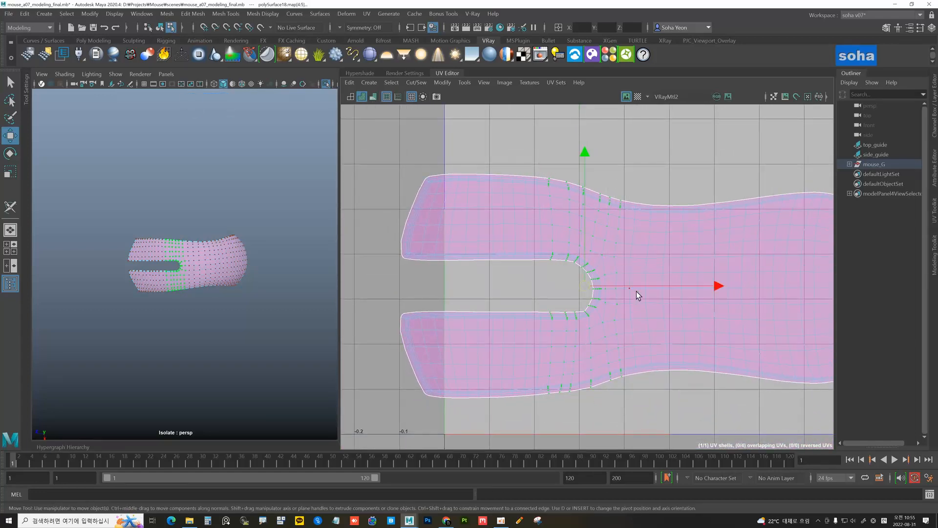
{"action": "key", "text": "s"}
{"action": "key", "text": "s"}
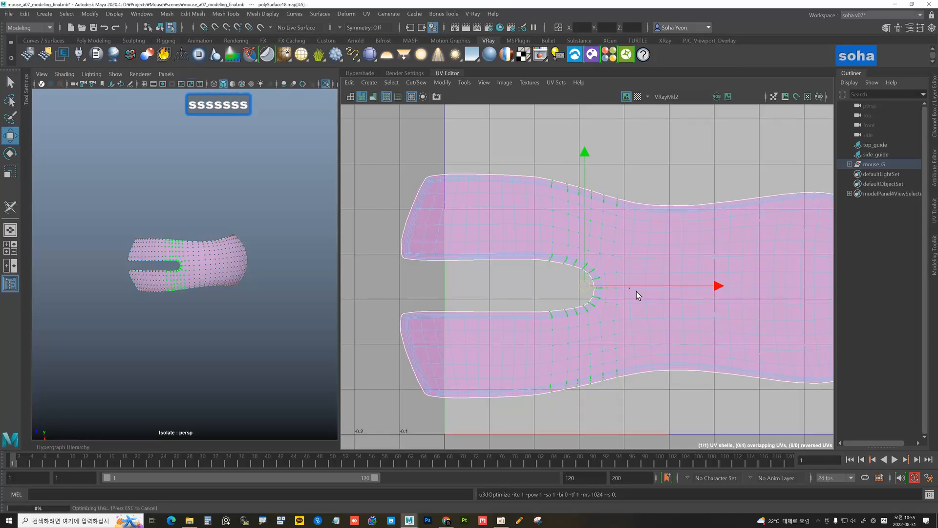
{"action": "key", "text": "s"}
{"action": "key", "text": "s"}
{"action": "key", "text": "s"}
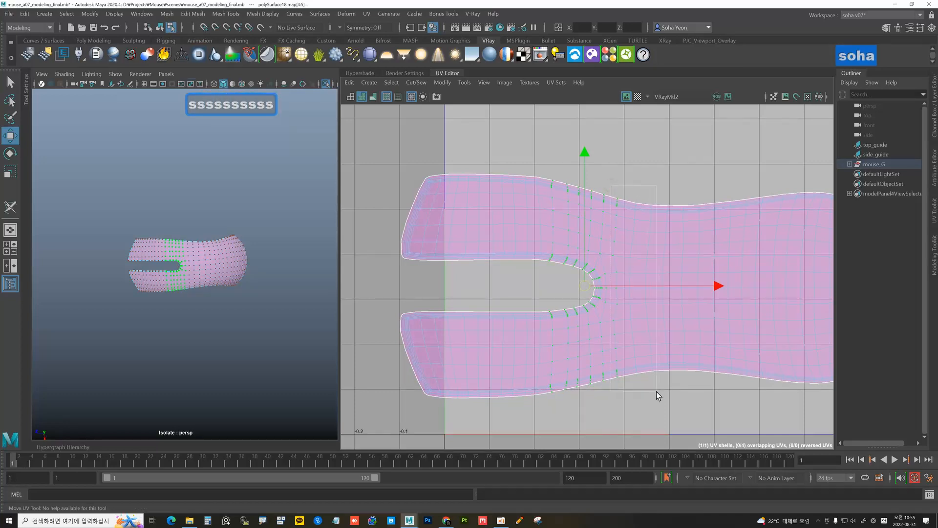
{"action": "key", "text": "s"}
{"action": "key", "text": "s"}
{"action": "key", "text": "s"}
{"action": "key", "text": "s"}
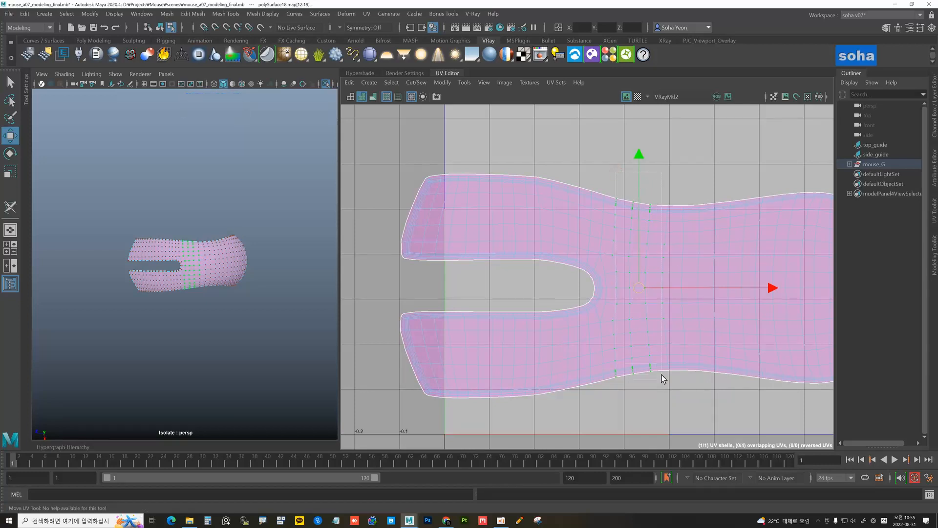
Optimize a vertical band of UVs across the middle of the shell
{"action": "left_click_drag", "start_coordinate": [674, 394], "coordinate": [674, 394]}
{"action": "left_click_drag", "start_coordinate": [612, 179], "coordinate": [673, 405]}
{"action": "key", "text": "s"}
{"action": "key", "text": "s"}
{"action": "key", "text": "s"}
{"action": "key", "text": "s"}
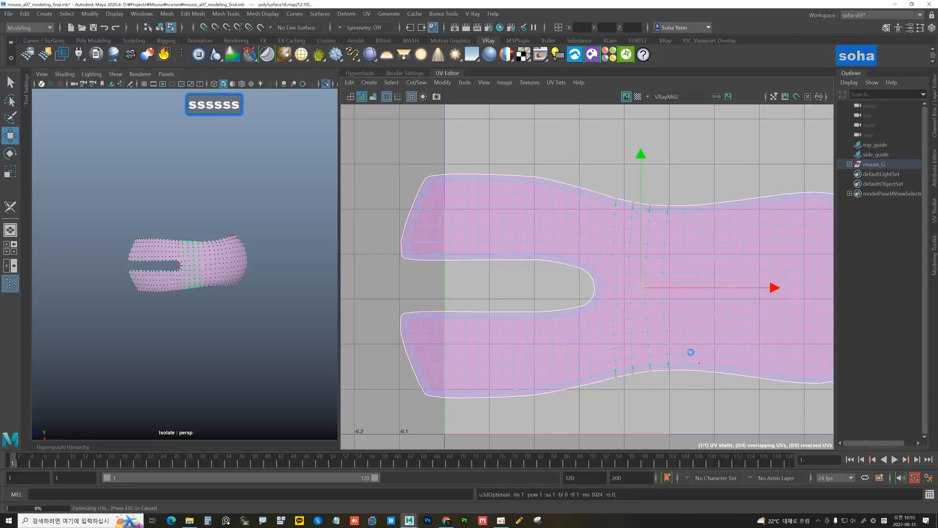
{"action": "right_click_drag", "start_coordinate": [673, 329], "coordinate": [425, 318], "text": "alt"}
{"action": "middle_click_drag", "start_coordinate": [654, 314], "coordinate": [629, 301], "text": "alt"}
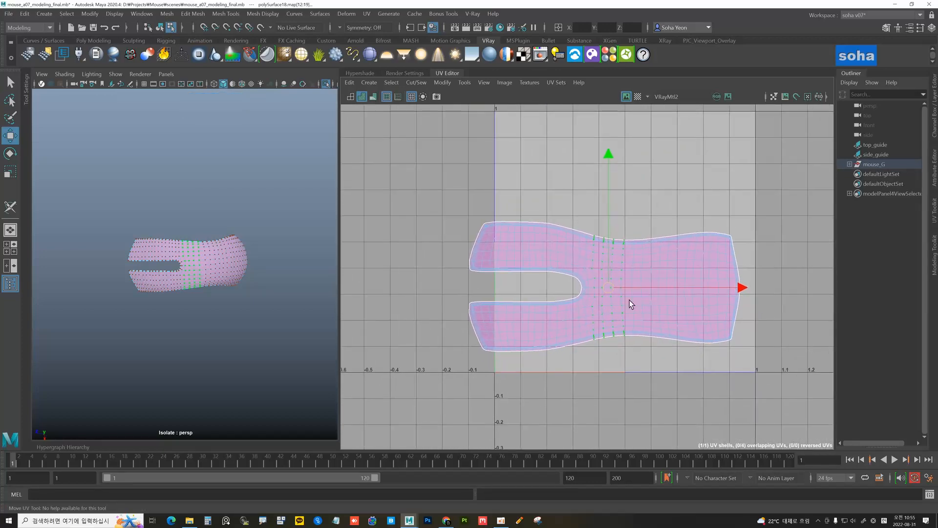
Turn on the UV Editor checker map so the pattern shows on the mouse body
{"action": "key", "text": "w"}
{"action": "right_click_drag", "start_coordinate": [634, 277], "coordinate": [599, 260], "text": "alt"}
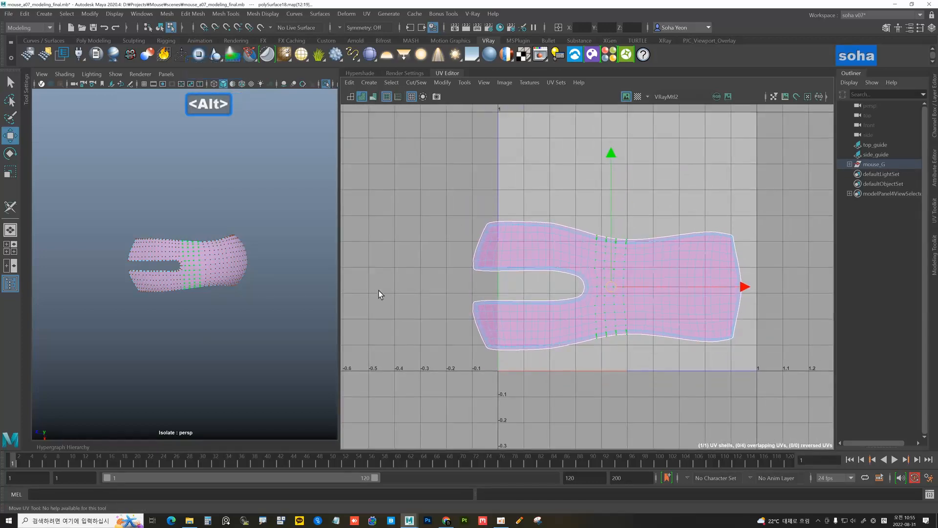
{"action": "left_click_drag", "start_coordinate": [252, 294], "coordinate": [254, 271], "text": "alt"}
{"action": "right_click_drag", "start_coordinate": [216, 270], "coordinate": [252, 282], "text": "alt"}
{"action": "left_click_drag", "start_coordinate": [228, 279], "coordinate": [239, 239], "text": "alt"}
{"action": "left_click_drag", "start_coordinate": [265, 199], "coordinate": [297, 340], "text": "alt"}
{"action": "left_click", "coordinate": [638, 97]}
Run Layout to scale the forked body UV shell down inside the 0–1 tile
{"action": "right_click_drag", "start_coordinate": [574, 251], "coordinate": [599, 252], "text": "alt"}
{"action": "right_click_drag", "start_coordinate": [685, 265], "coordinate": [486, 241], "text": "alt"}
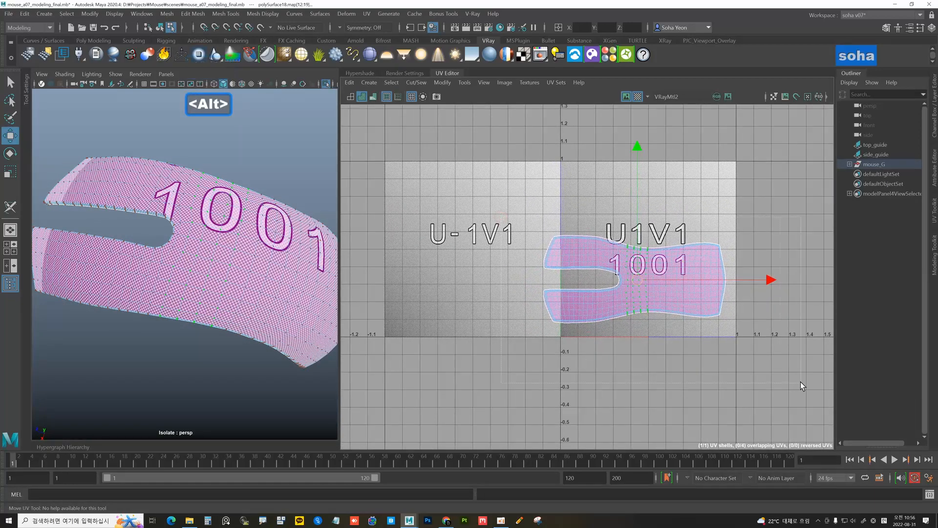
{"action": "key", "text": "z"}
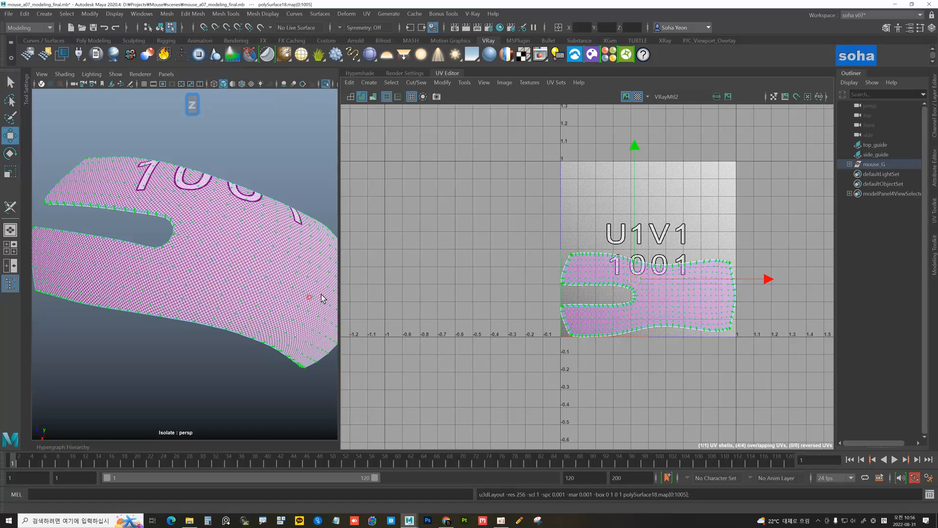
{"action": "right_click_drag", "start_coordinate": [322, 298], "coordinate": [259, 284], "text": "alt"}
{"action": "left_click_drag", "start_coordinate": [259, 285], "coordinate": [247, 258], "text": "alt"}
{"action": "key", "text": "alt+grave"}
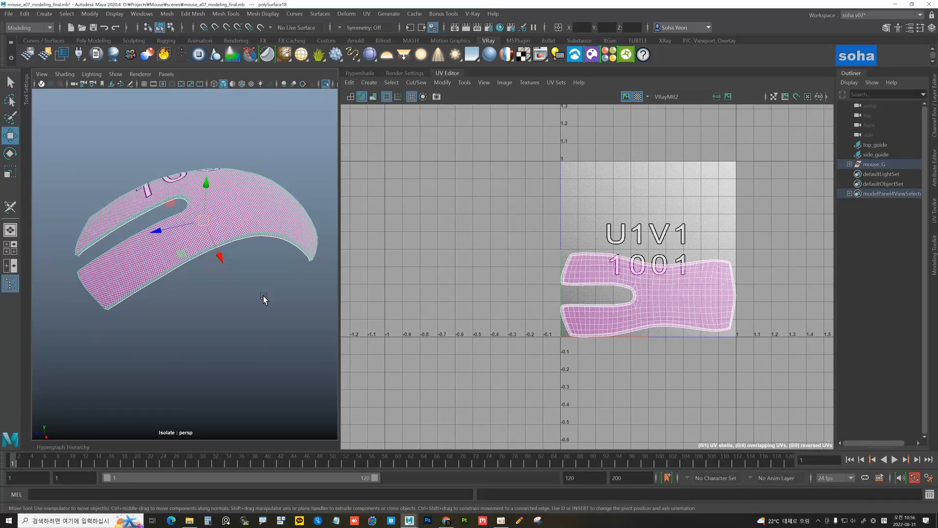
Use Save Scene As with the file renamed to mouse_b01
{"action": "left_click", "coordinate": [9, 14]}
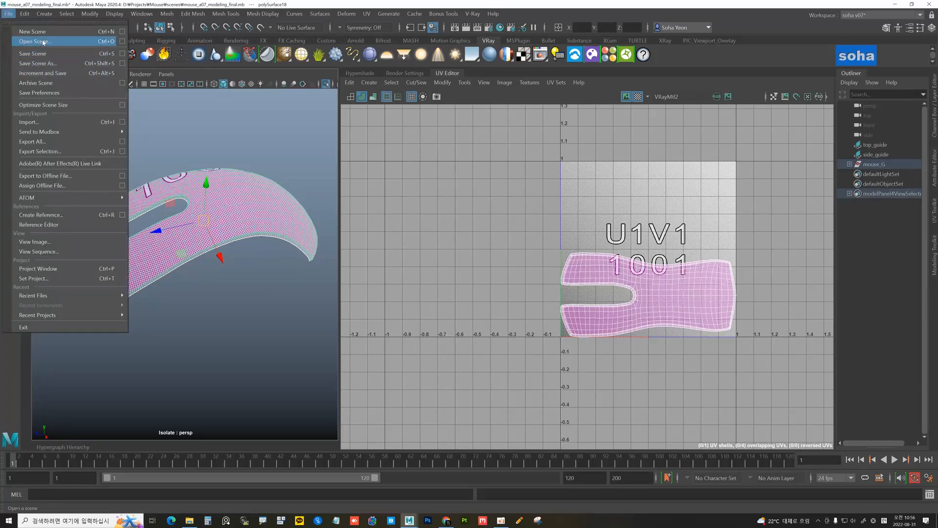
{"action": "left_click", "coordinate": [37, 63]}
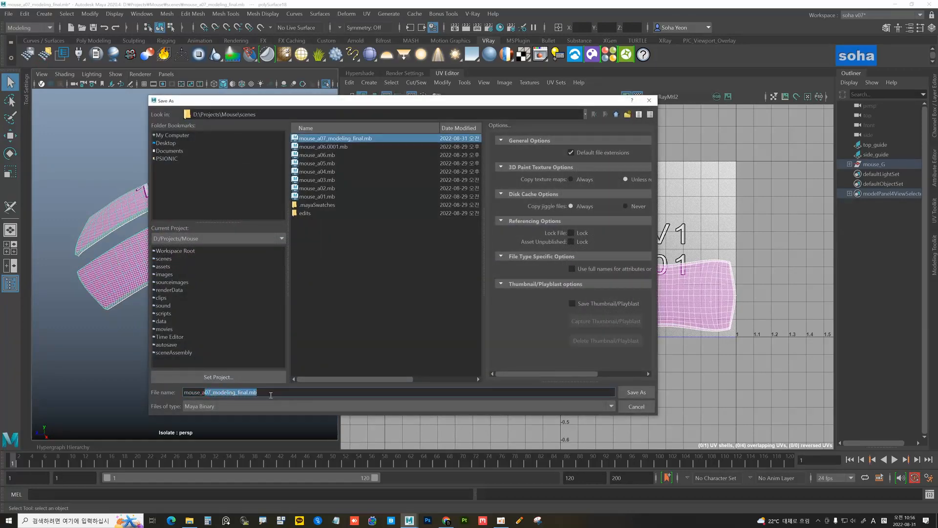
{"action": "key", "text": "Delete"}
{"action": "key", "text": "BackSpace"}
{"action": "type", "text": "b"}
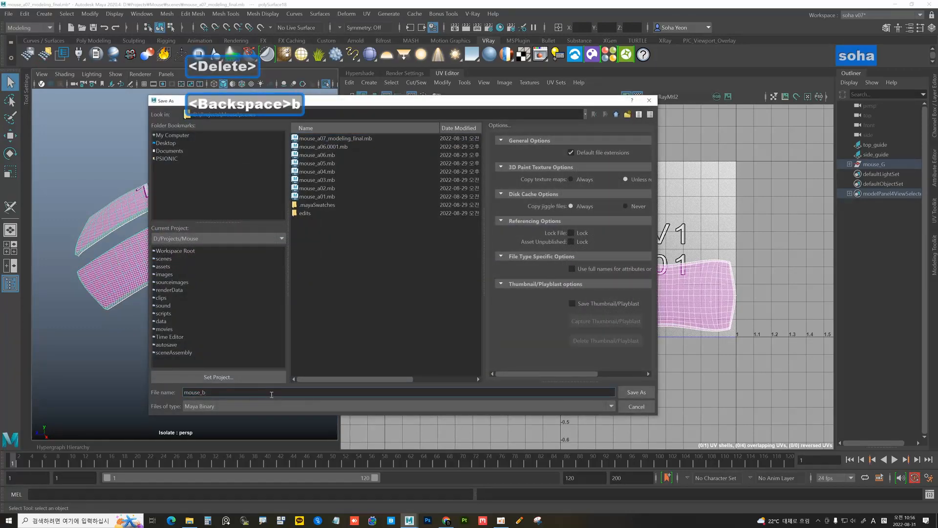
{"action": "type", "text": "01"}
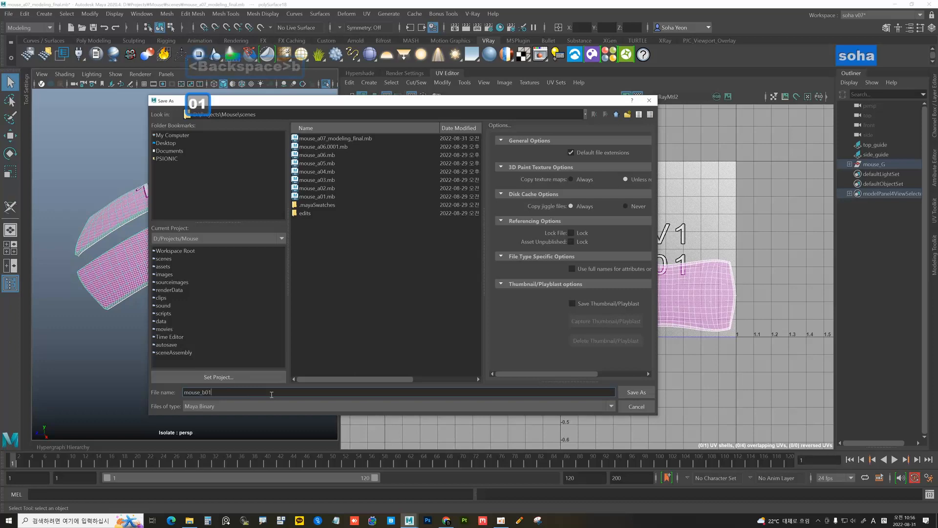
{"action": "left_click", "coordinate": [628, 393]}
{"action": "key", "text": "w"}
{"action": "left_click_drag", "start_coordinate": [269, 300], "coordinate": [240, 236], "text": "alt"}
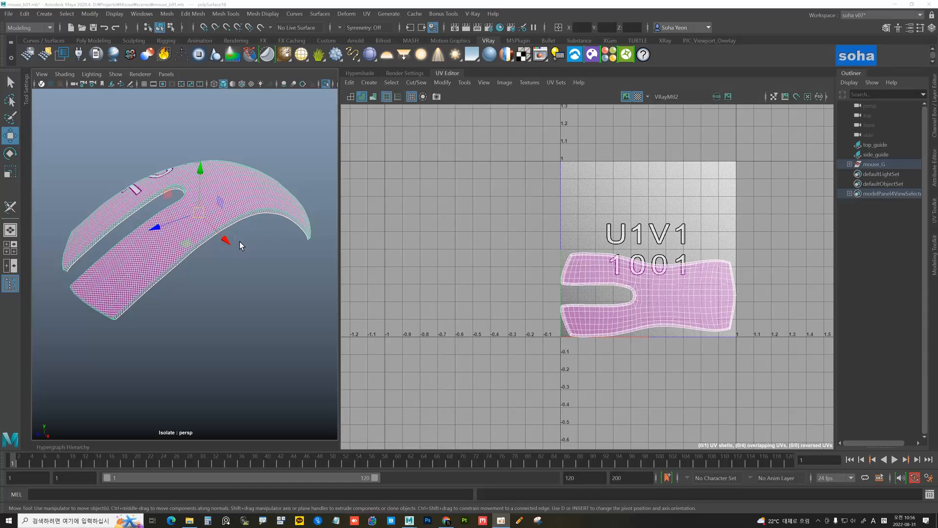
Exit isolation and hide the finished side shell polySurface18
{"action": "left_click_drag", "start_coordinate": [239, 241], "coordinate": [261, 237], "text": "alt"}
{"action": "key", "text": "alt+shift+a"}
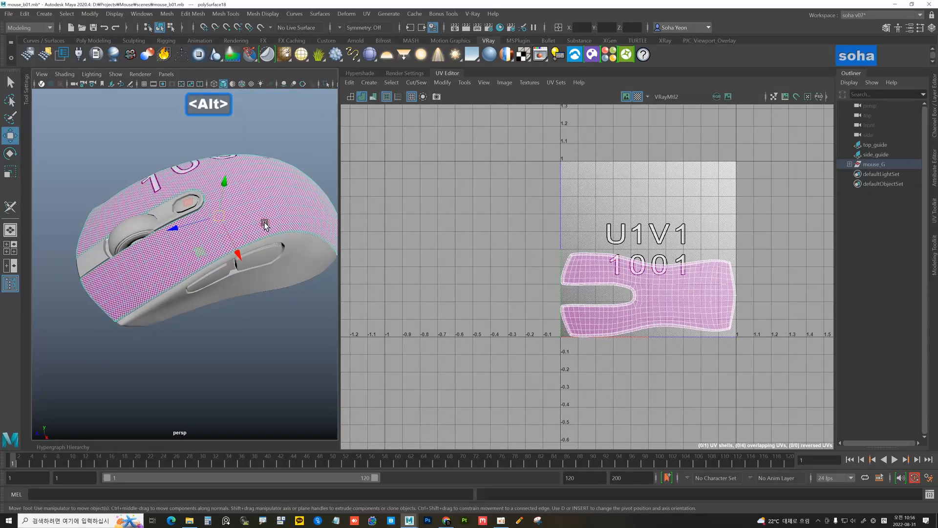
{"action": "key", "text": "h"}
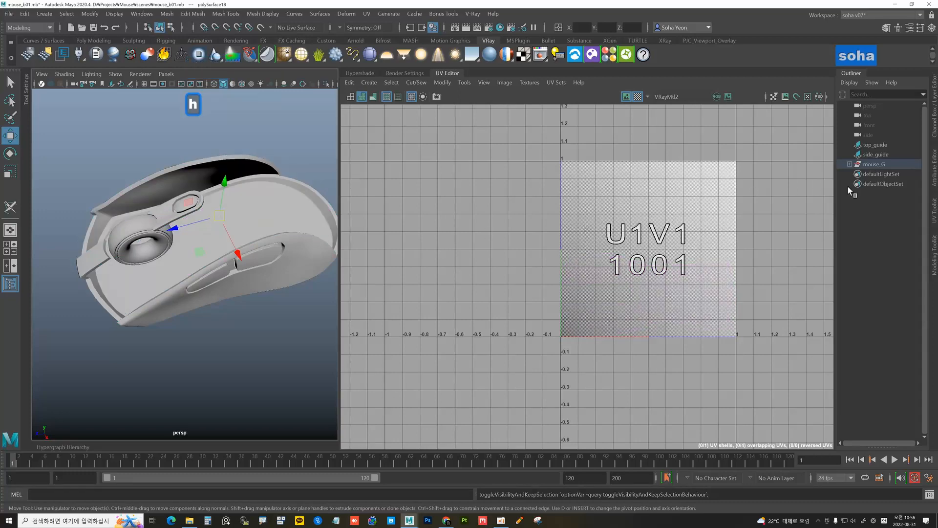
Select the underside piece polySurface14 from mouse_G and isolate it
{"action": "left_click", "coordinate": [850, 165]}
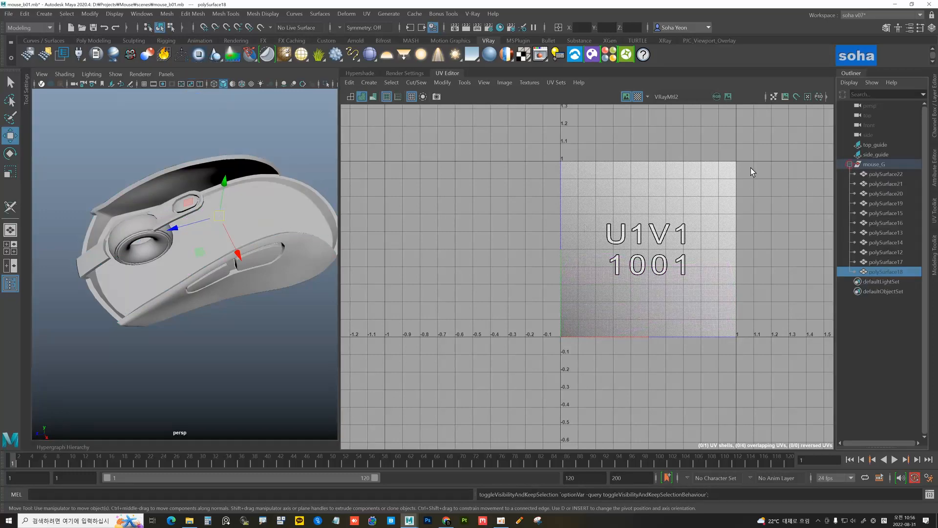
{"action": "left_click", "coordinate": [291, 152]}
{"action": "left_click_drag", "start_coordinate": [288, 201], "coordinate": [130, 245], "text": "alt"}
{"action": "left_click", "coordinate": [205, 270]}
{"action": "key", "text": "alt+shift+a"}
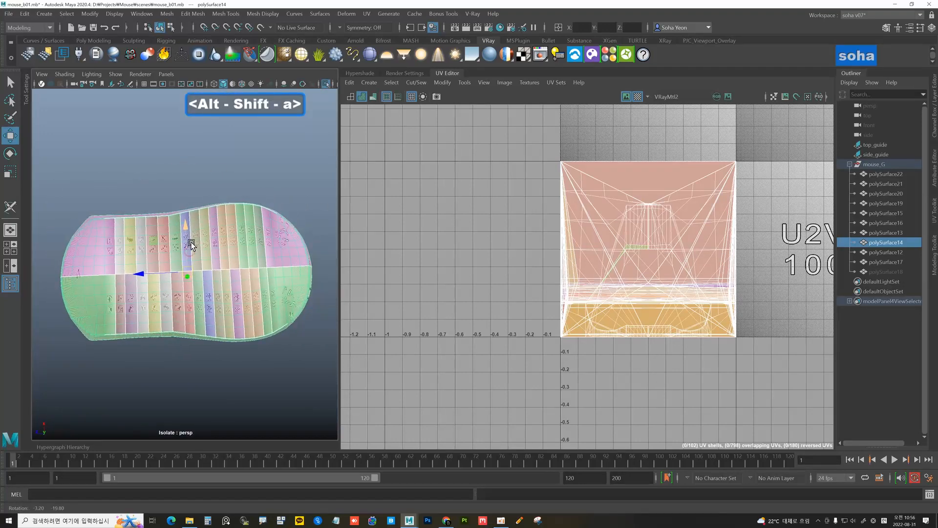
Unfold polySurface14's UVs with 3D Cut and Sew and lay them out in the 0-1 tile
{"action": "key", "text": "ctrl+shift+c"}
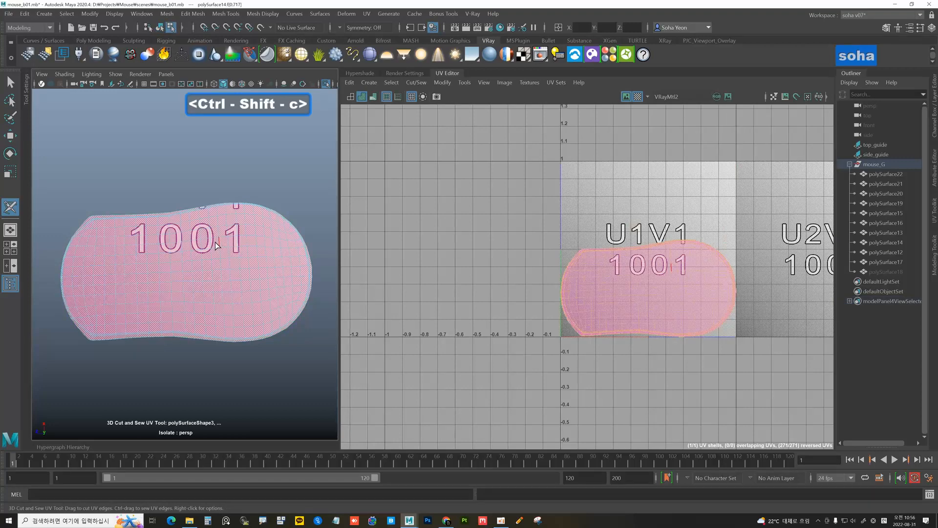
{"action": "right_click_drag", "start_coordinate": [604, 274], "coordinate": [628, 274], "text": "alt"}
{"action": "middle_click_drag", "start_coordinate": [661, 290], "coordinate": [606, 253], "text": "alt"}
{"action": "key", "text": "d"}
{"action": "mouse_move", "coordinate": [264, 269]}
{"action": "left_mouse_down", "text": "alt"}
{"action": "mouse_move", "coordinate": [237, 268]}
{"action": "mouse_move", "coordinate": [279, 268]}
{"action": "left_mouse_up", "text": "alt"}
{"action": "right_click_drag", "start_coordinate": [604, 264], "coordinate": [605, 247], "text": "alt"}
{"action": "key", "text": "alt+z"}
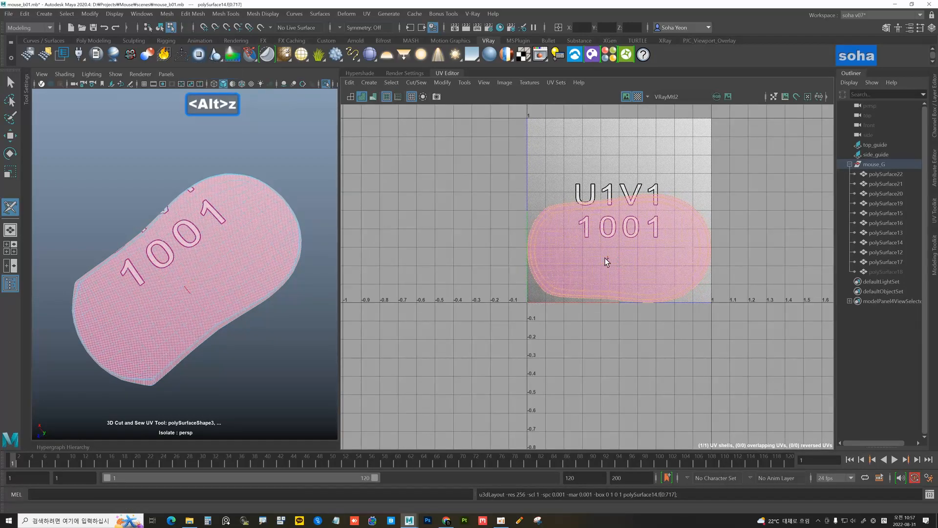
{"action": "left_click_drag", "start_coordinate": [247, 239], "coordinate": [216, 266], "text": "alt"}
Hide the finished underside piece polySurface14 and exit isolation
{"action": "key", "text": "alt+grave"}
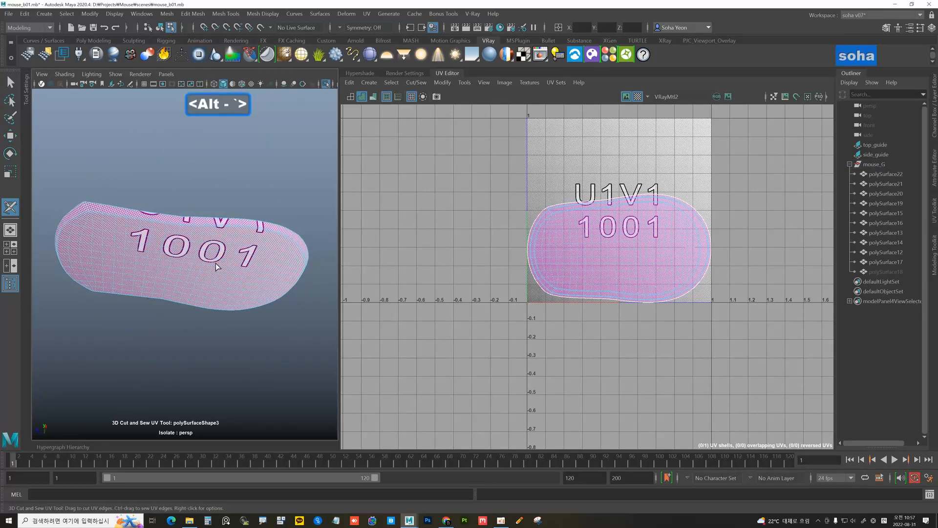
{"action": "key", "text": "w"}
{"action": "left_click", "coordinate": [183, 252]}
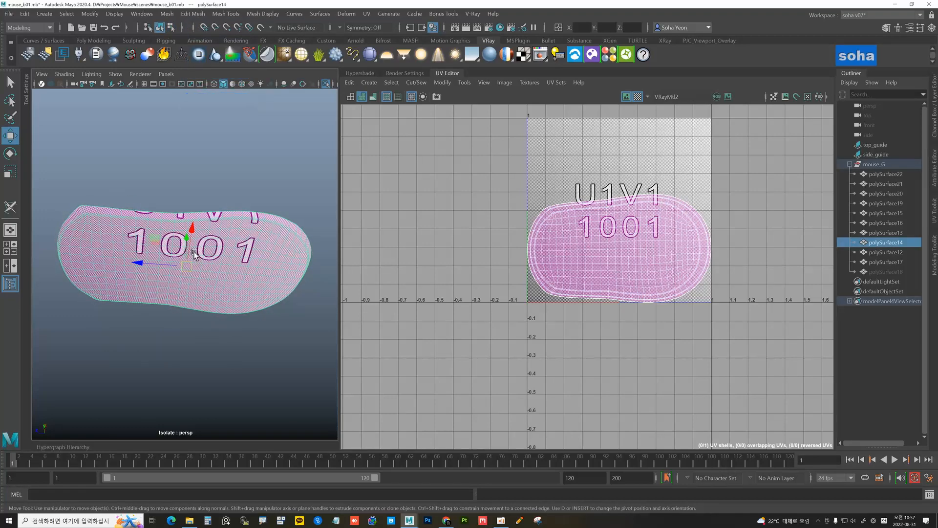
{"action": "key", "text": "h"}
{"action": "key", "text": "alt+shift+a"}
Select the polySurface15 shell and isolate it in the view
{"action": "left_click_drag", "start_coordinate": [224, 245], "coordinate": [214, 298], "text": "alt"}
{"action": "left_click", "coordinate": [215, 299]}
{"action": "left_click", "coordinate": [169, 257]}
{"action": "left_click_drag", "start_coordinate": [193, 241], "coordinate": [213, 260], "text": "alt"}
{"action": "key", "text": "alt+grave"}
{"action": "key", "text": "alt+shift+a"}
{"action": "left_click", "coordinate": [208, 269]}
{"action": "left_click", "coordinate": [173, 257]}
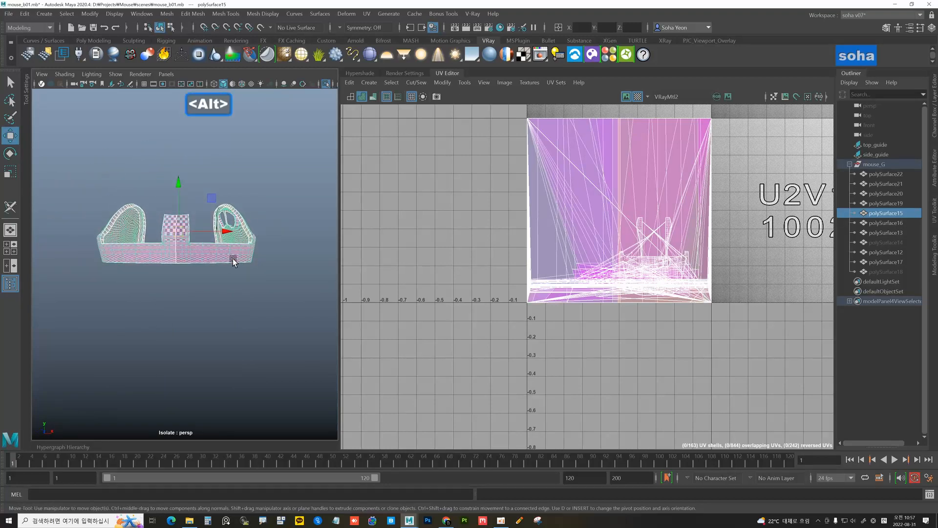
Project polySurface15's UVs with 3D Cut and Sew and unfold them into one shell
{"action": "key", "text": "ctrl+shift+c"}
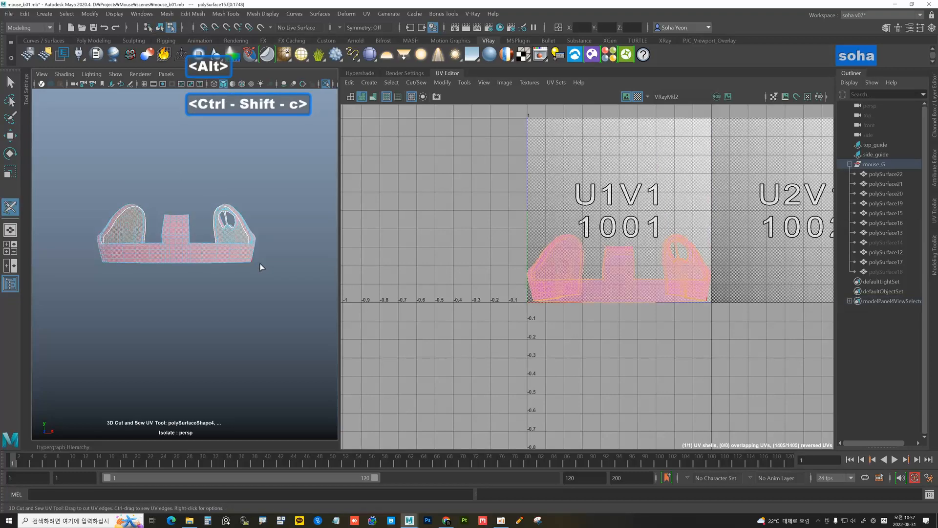
{"action": "right_click_drag", "start_coordinate": [570, 253], "coordinate": [614, 264], "text": "alt"}
{"action": "middle_click_drag", "start_coordinate": [550, 246], "coordinate": [513, 222], "text": "alt"}
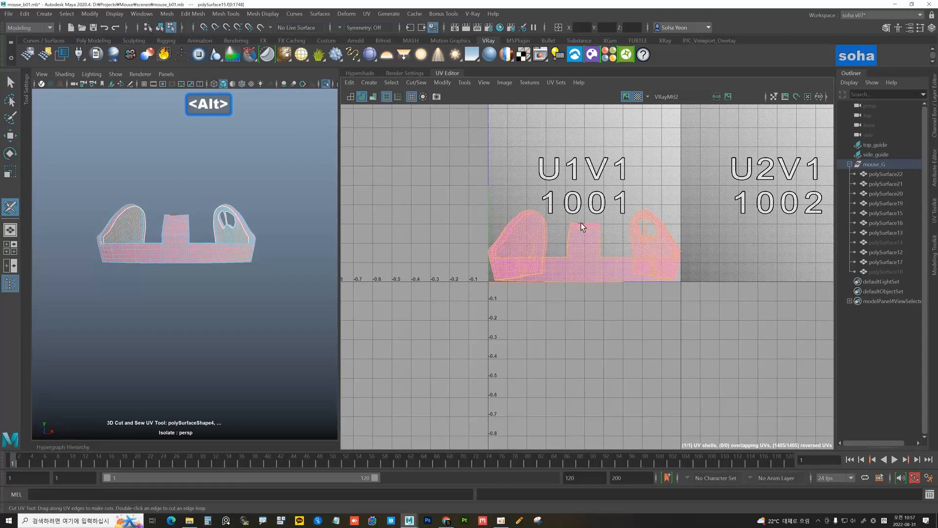
{"action": "key", "text": "d"}
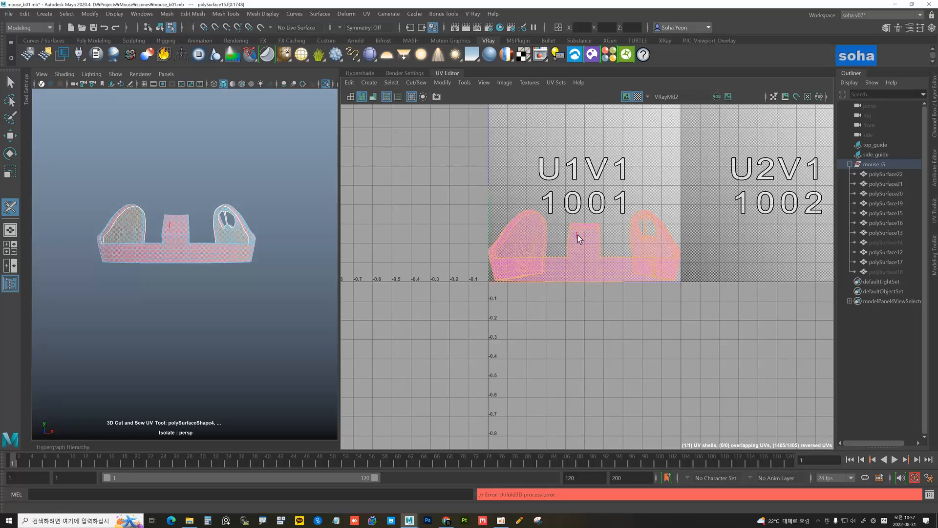
{"action": "left_click_drag", "start_coordinate": [241, 247], "coordinate": [178, 265], "text": "alt"}
{"action": "key", "text": "alt+w"}
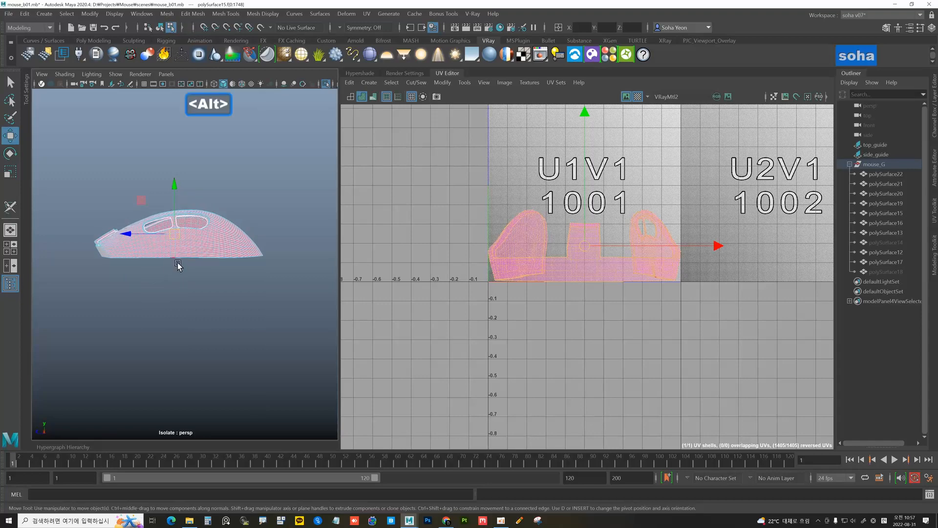
Cut polySurface15's UVs along the front edge e[528] with 3D Cut and Sew
{"action": "key", "text": "alt+grave"}
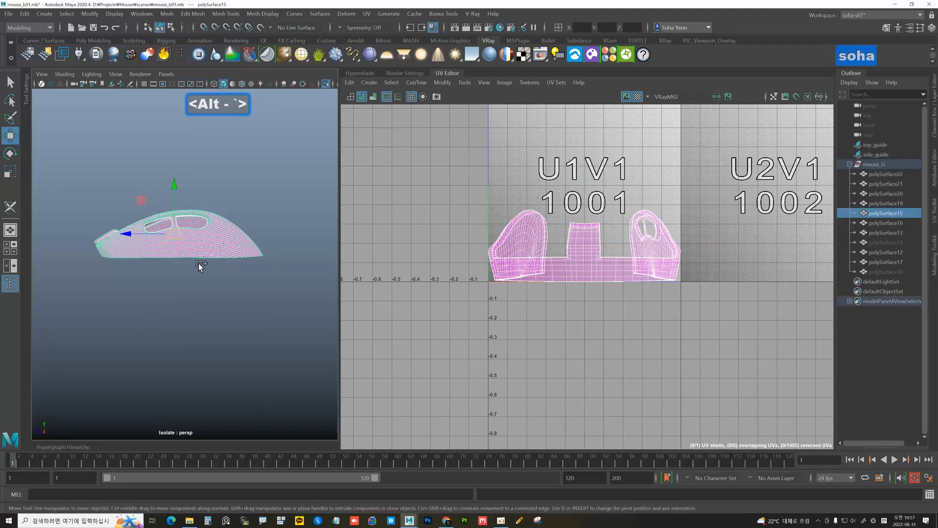
{"action": "key", "text": "ctrl+shift+c"}
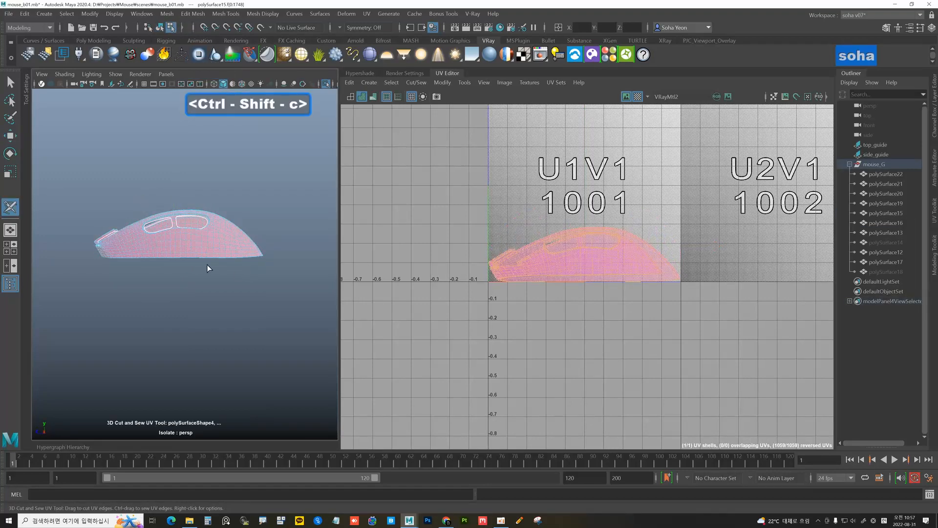
{"action": "mouse_move", "coordinate": [207, 265]}
{"action": "left_mouse_down", "text": "alt"}
{"action": "mouse_move", "coordinate": [227, 254]}
{"action": "mouse_move", "coordinate": [212, 271]}
{"action": "mouse_move", "coordinate": [192, 263]}
{"action": "left_mouse_up", "text": "alt"}
{"action": "scroll", "coordinate": [191, 262], "scroll_direction": "up", "scroll_amount": 6}
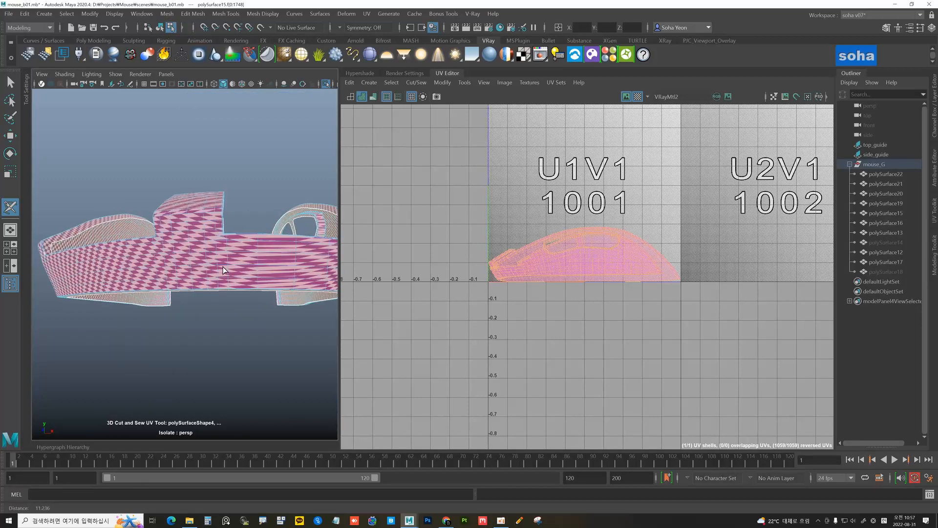
{"action": "left_click", "coordinate": [189, 248]}
{"action": "scroll", "coordinate": [234, 265], "scroll_direction": "down", "scroll_amount": 5}
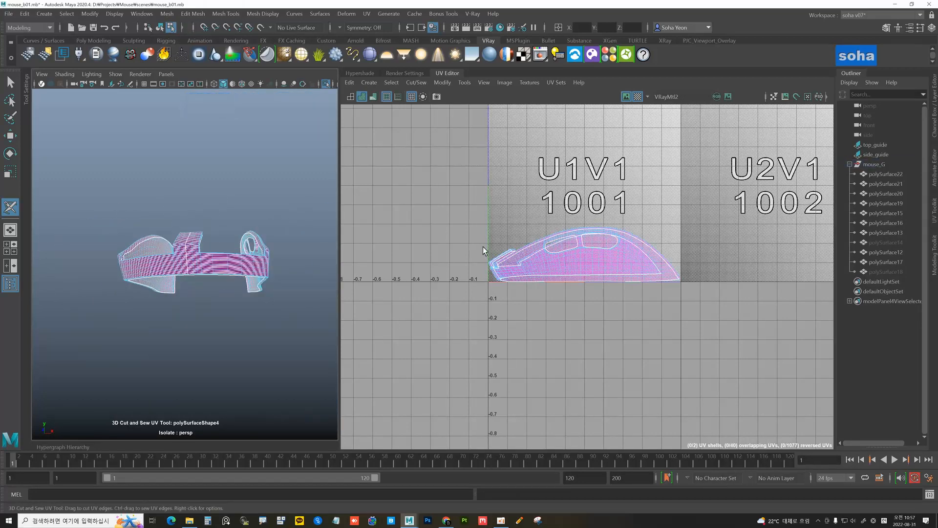
Move the outer UV shell up and right so it no longer overlaps the inner one
{"action": "key", "text": "w"}
{"action": "middle_click_drag", "start_coordinate": [580, 229], "coordinate": [549, 213], "text": "alt"}
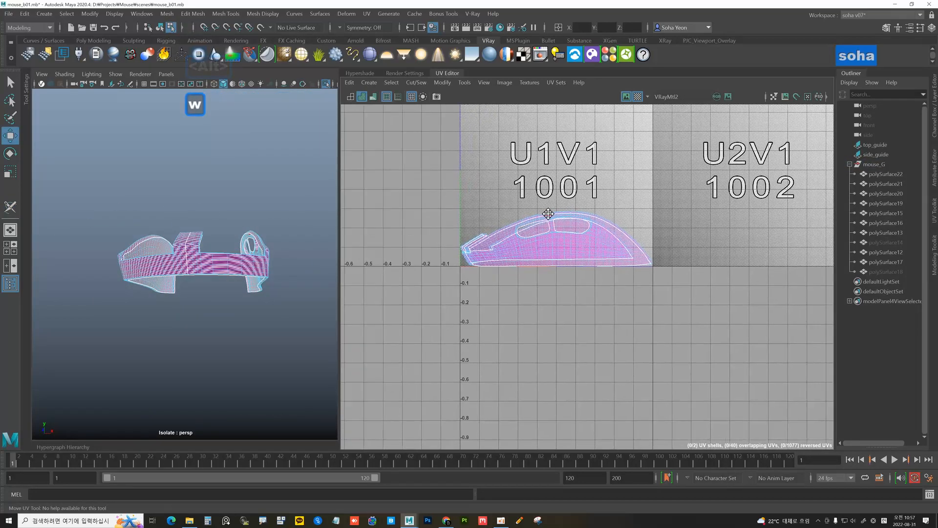
{"action": "right_click_drag", "start_coordinate": [549, 214], "coordinate": [587, 222], "text": "alt"}
{"action": "key", "text": "alt+5"}
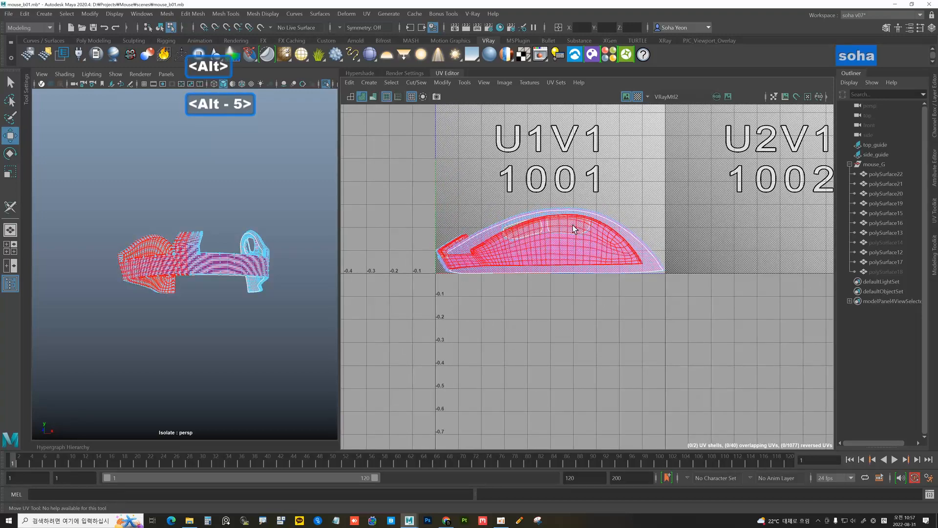
{"action": "left_click", "coordinate": [541, 255]}
{"action": "left_click_drag", "start_coordinate": [560, 232], "coordinate": [637, 153]}
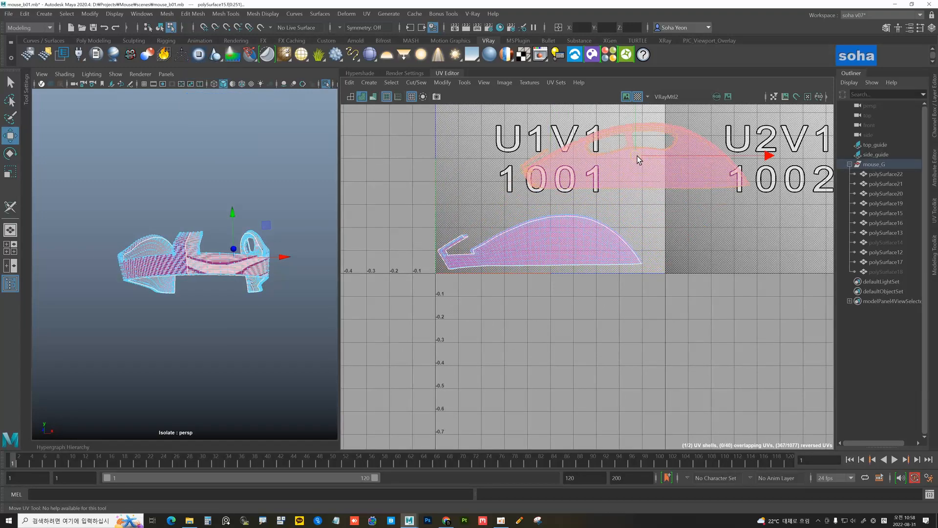
Flip the lower UV shell horizontally after checking shell facing with shading
{"action": "left_click", "coordinate": [551, 240]}
{"action": "left_click", "coordinate": [362, 98]}
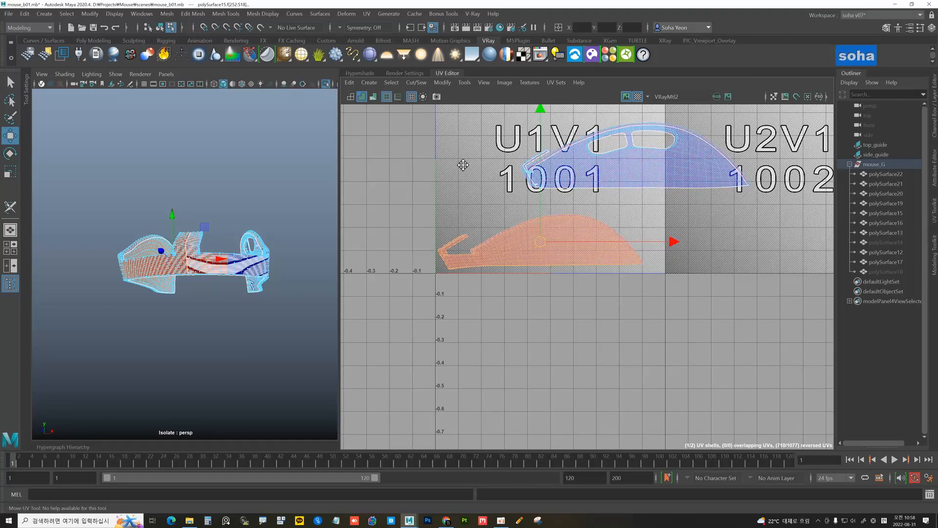
{"action": "scroll", "coordinate": [463, 165], "scroll_direction": "up", "scroll_amount": 5}
{"action": "left_click", "coordinate": [527, 360]}
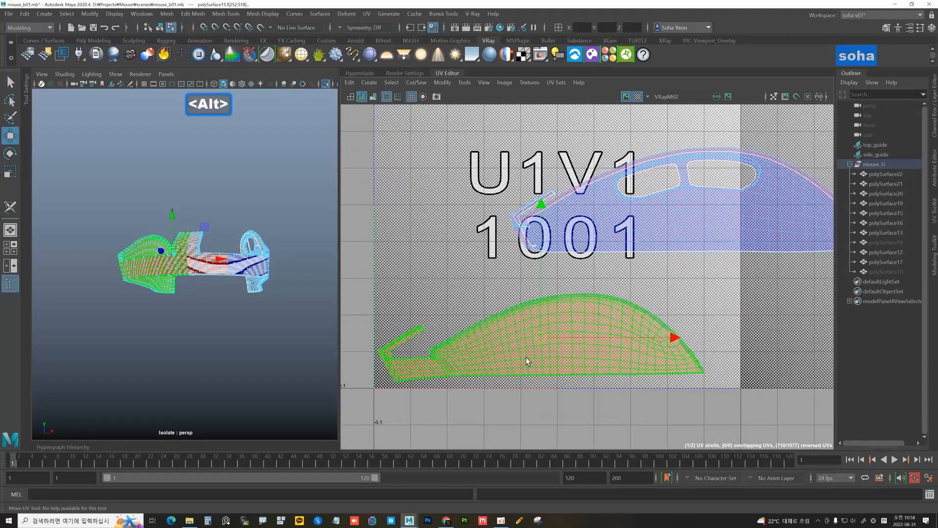
{"action": "left_click_drag", "start_coordinate": [293, 266], "coordinate": [142, 247], "text": "alt"}
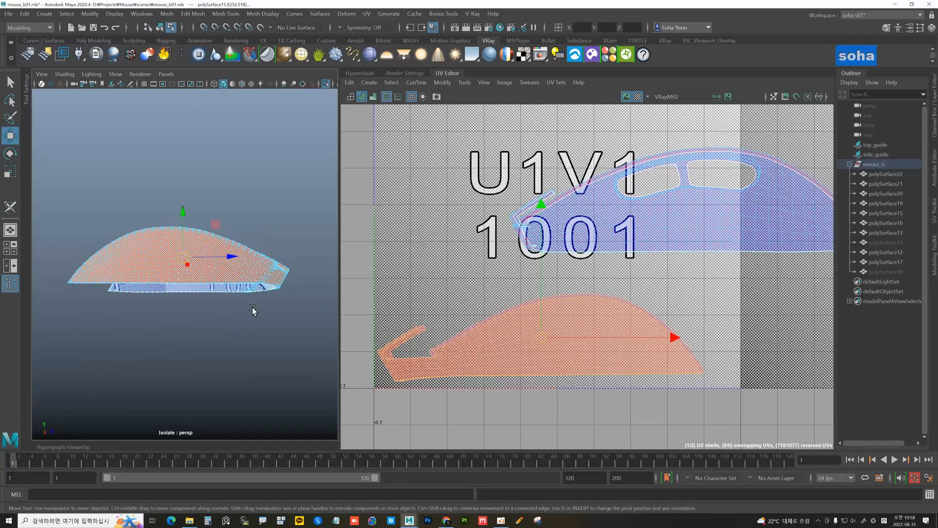
{"action": "left_click", "coordinate": [548, 394]}
{"action": "left_click", "coordinate": [538, 346]}
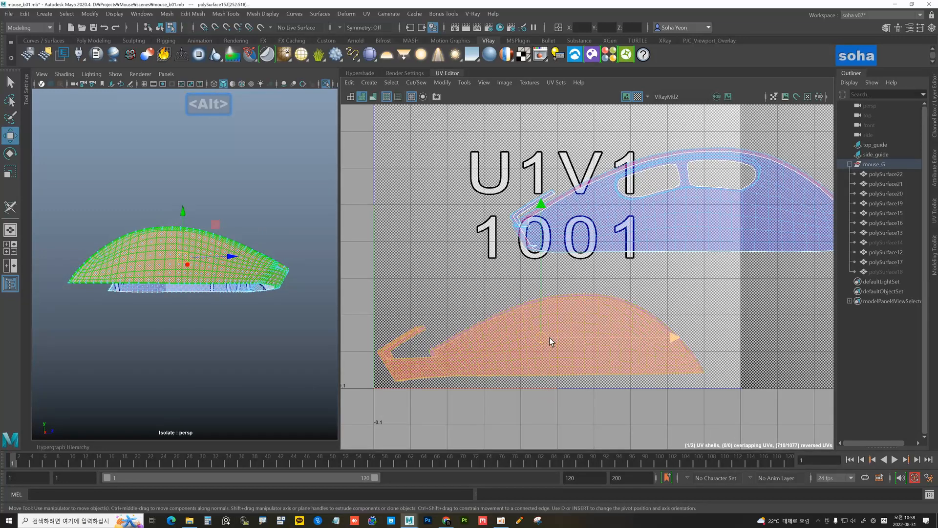
{"action": "key", "text": "v"}
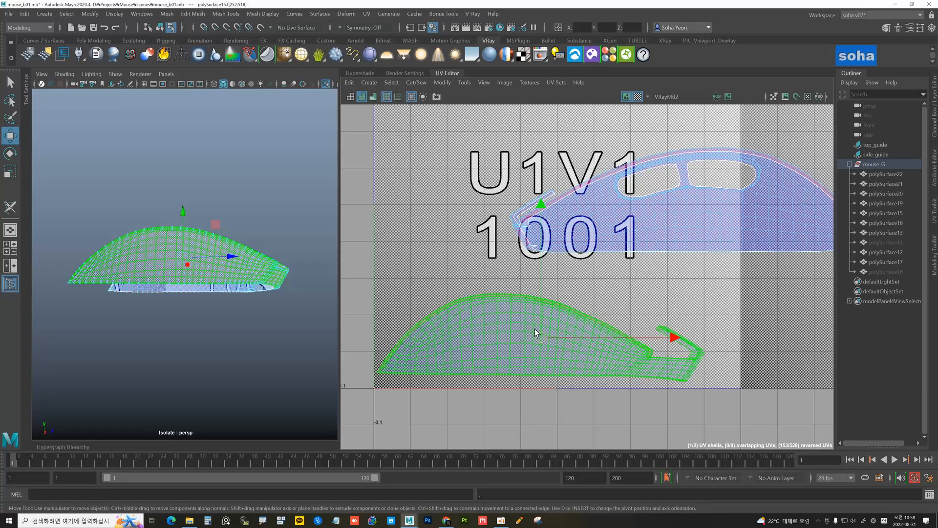
Unfold the lower UV shell flat with the checker-textured mesh shown
{"action": "right_click_drag", "start_coordinate": [586, 338], "coordinate": [551, 335], "text": "alt"}
{"action": "key", "text": "alt+4"}
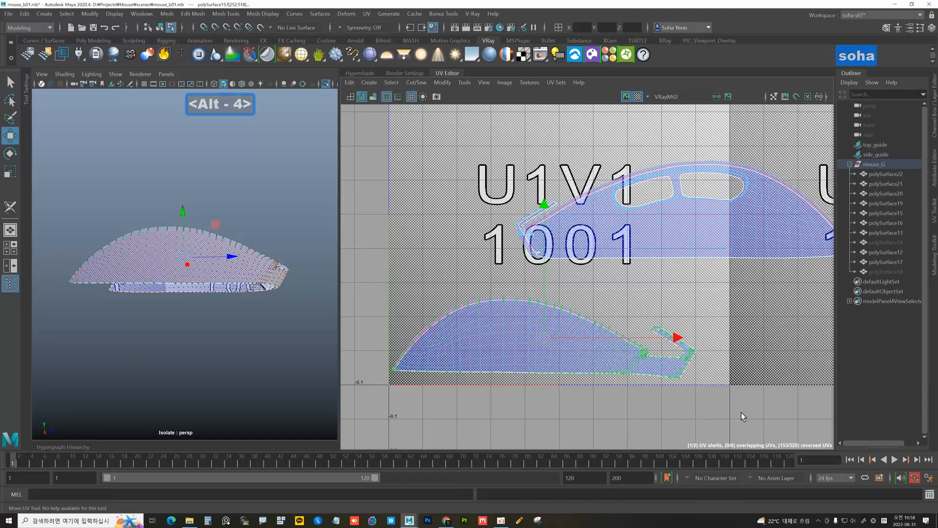
{"action": "key", "text": "d"}
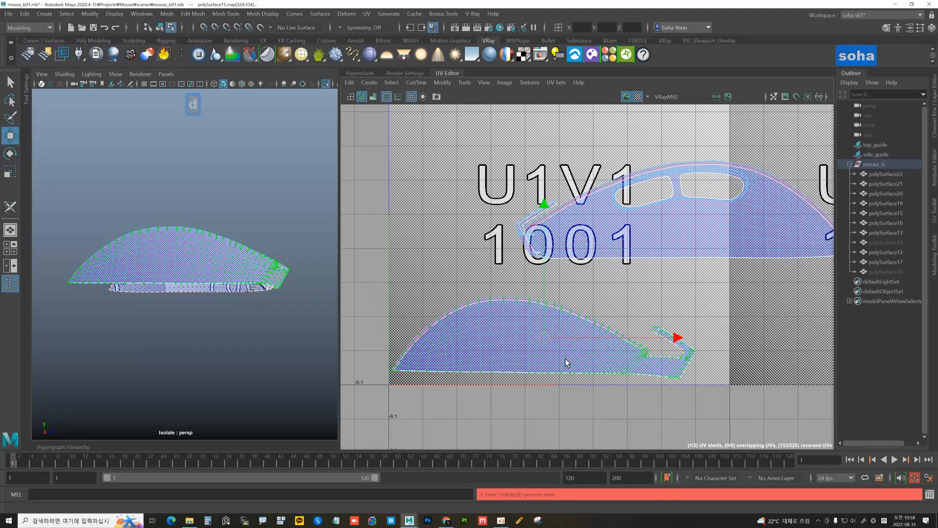
{"action": "middle_click_drag", "start_coordinate": [627, 249], "coordinate": [550, 248], "text": "alt"}
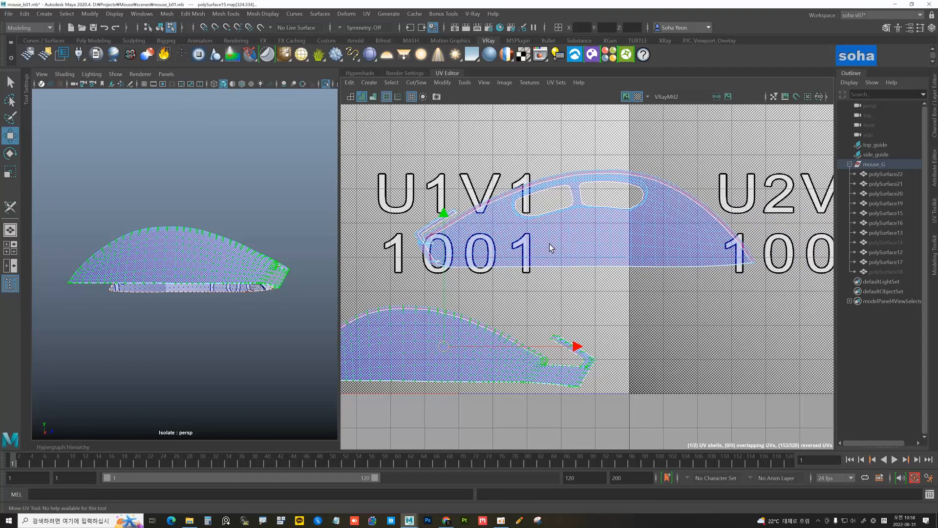
{"action": "scroll", "coordinate": [551, 247], "scroll_direction": "down", "scroll_amount": 1}
{"action": "left_click_drag", "start_coordinate": [225, 277], "coordinate": [447, 243], "text": "alt"}
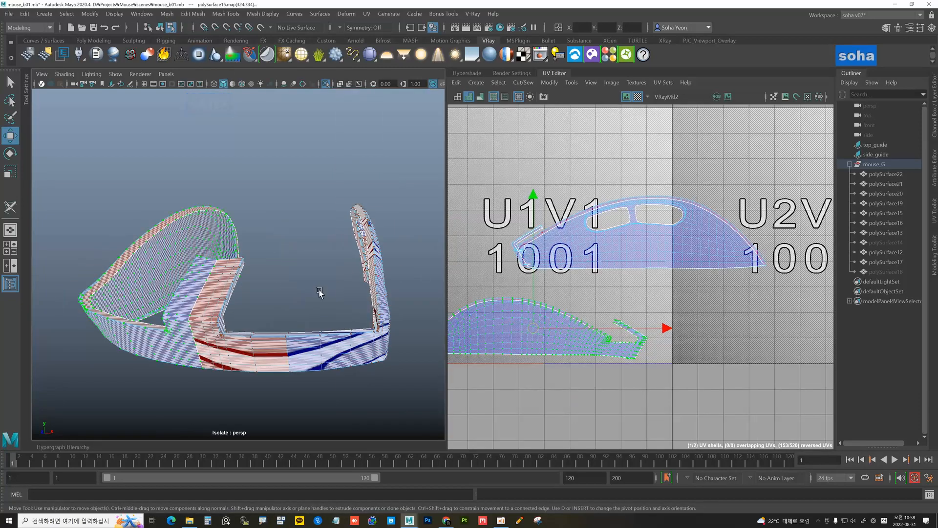
{"action": "left_click_drag", "start_coordinate": [354, 281], "coordinate": [275, 299], "text": "alt"}
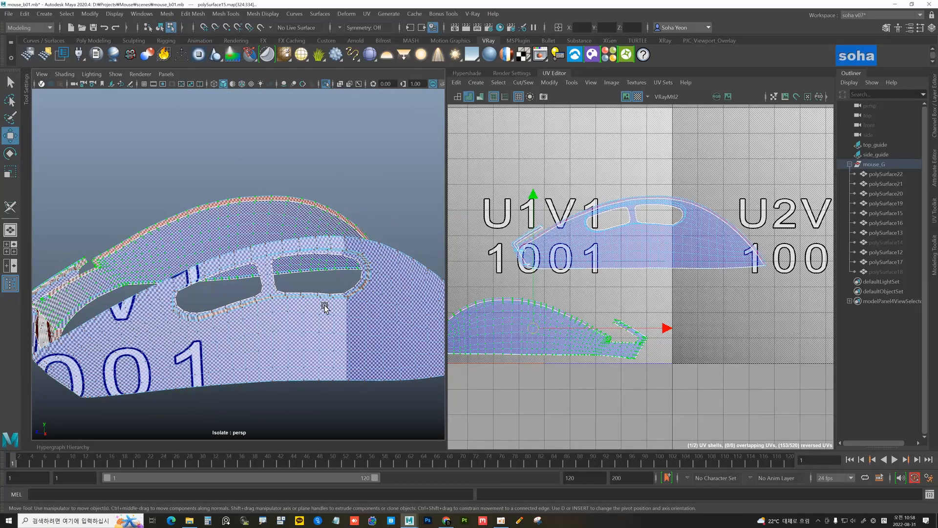
{"action": "middle_click_drag", "start_coordinate": [323, 306], "coordinate": [303, 272], "text": "alt"}
{"action": "right_click_drag", "start_coordinate": [303, 273], "coordinate": [230, 292], "text": "alt"}
{"action": "left_click_drag", "start_coordinate": [230, 292], "coordinate": [254, 292], "text": "alt"}
Cut the lower shell's tip edges with Shift+C and select the new front shell
{"action": "middle_click_drag", "start_coordinate": [254, 292], "coordinate": [259, 278], "text": "alt"}
{"action": "right_click_drag", "start_coordinate": [259, 279], "coordinate": [266, 275], "text": "alt"}
{"action": "middle_click_drag", "start_coordinate": [265, 275], "coordinate": [279, 261], "text": "alt"}
{"action": "right_click_drag", "start_coordinate": [279, 260], "coordinate": [299, 262], "text": "alt"}
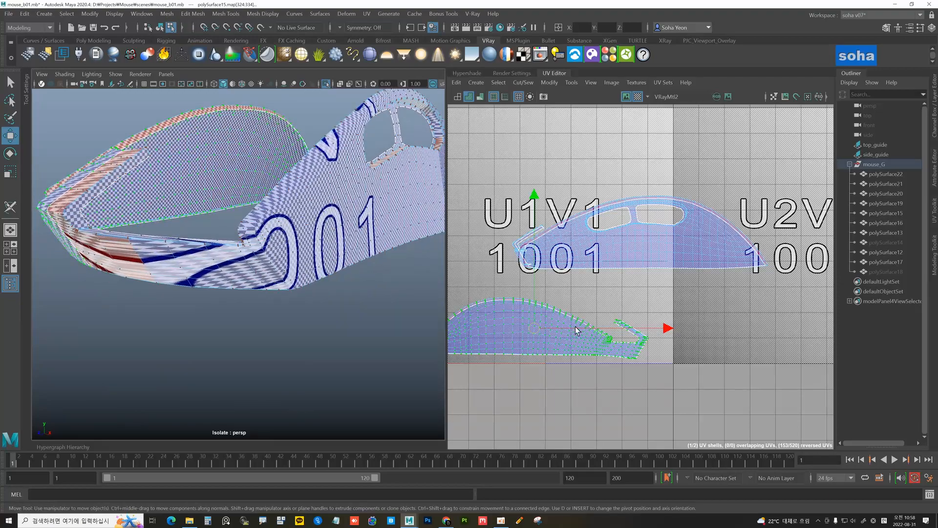
{"action": "right_click_drag", "start_coordinate": [576, 329], "coordinate": [767, 364], "text": "alt"}
{"action": "middle_click_drag", "start_coordinate": [624, 337], "coordinate": [611, 316], "text": "alt"}
{"action": "right_click_drag", "start_coordinate": [611, 316], "coordinate": [550, 317], "text": "alt"}
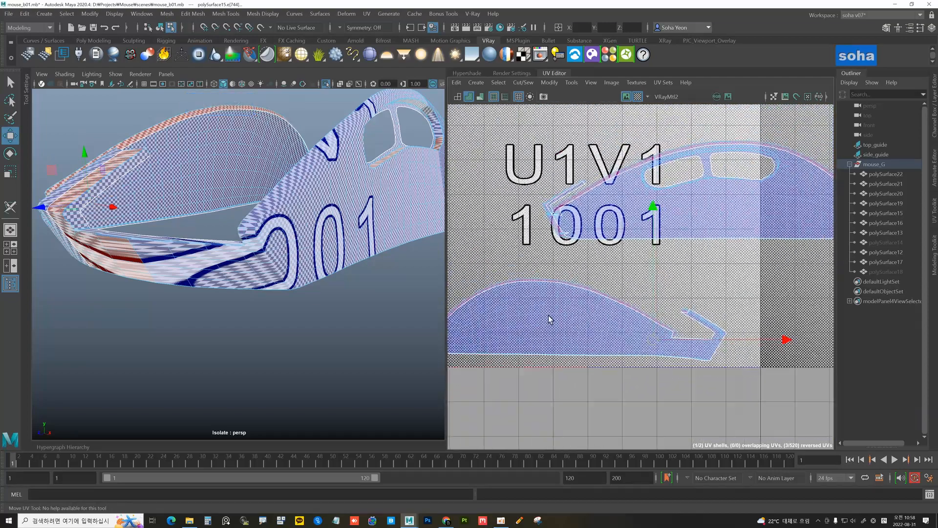
{"action": "key", "text": "shift+c"}
{"action": "right_click_drag", "start_coordinate": [709, 333], "coordinate": [657, 309], "text": "alt"}
{"action": "middle_click_drag", "start_coordinate": [658, 310], "coordinate": [614, 278], "text": "alt"}
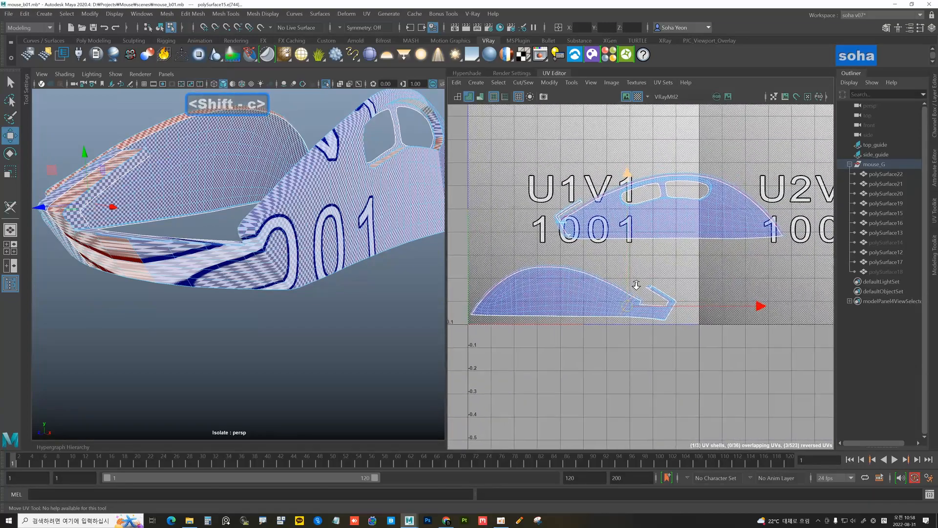
{"action": "key", "text": "alt"}
{"action": "key", "text": "alt+5"}
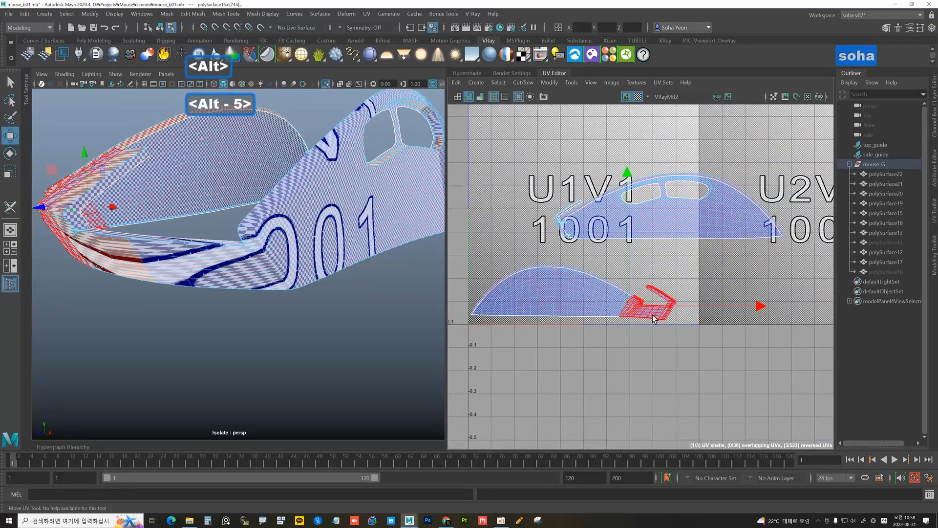
{"action": "left_click", "coordinate": [652, 315]}
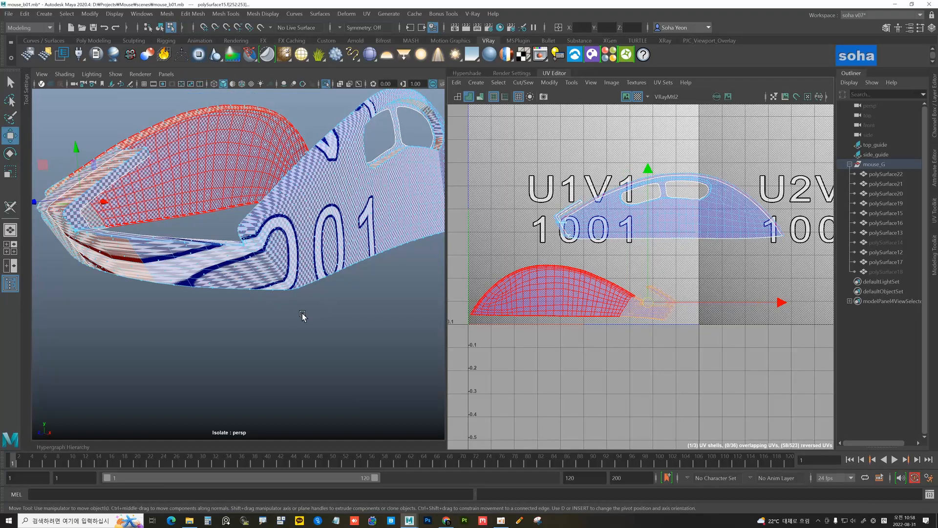
In wireframe, move the pink band shell below the 0-1 tile and unfold it
{"action": "mouse_move", "coordinate": [302, 316]}
{"action": "left_mouse_down", "text": "alt"}
{"action": "mouse_move", "coordinate": [262, 322]}
{"action": "mouse_move", "coordinate": [337, 327]}
{"action": "mouse_move", "coordinate": [309, 330]}
{"action": "mouse_move", "coordinate": [292, 317]}
{"action": "left_mouse_up", "text": "alt"}
{"action": "key", "text": "4"}
{"action": "middle_click_drag", "start_coordinate": [291, 317], "coordinate": [284, 319], "text": "alt"}
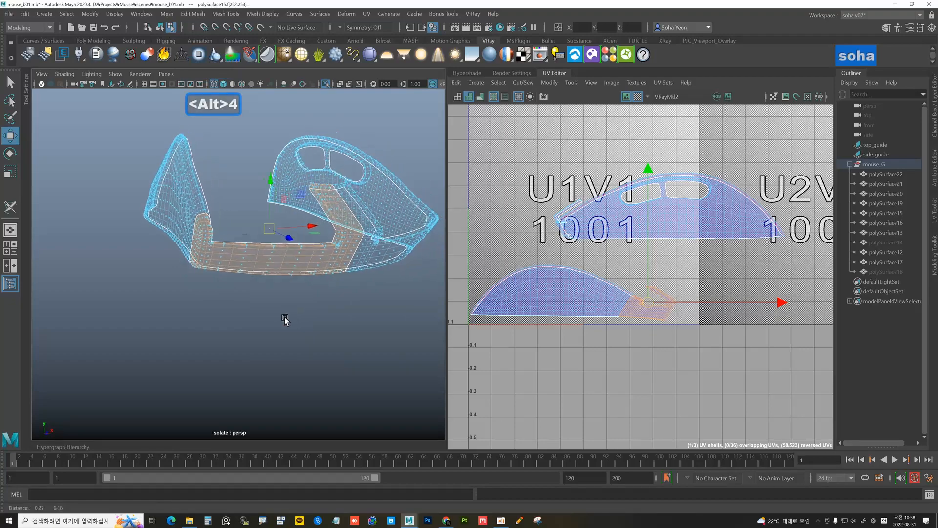
{"action": "mouse_move", "coordinate": [285, 319]}
{"action": "left_mouse_down", "text": "alt"}
{"action": "mouse_move", "coordinate": [266, 339]}
{"action": "mouse_move", "coordinate": [277, 326]}
{"action": "left_mouse_up", "text": "alt"}
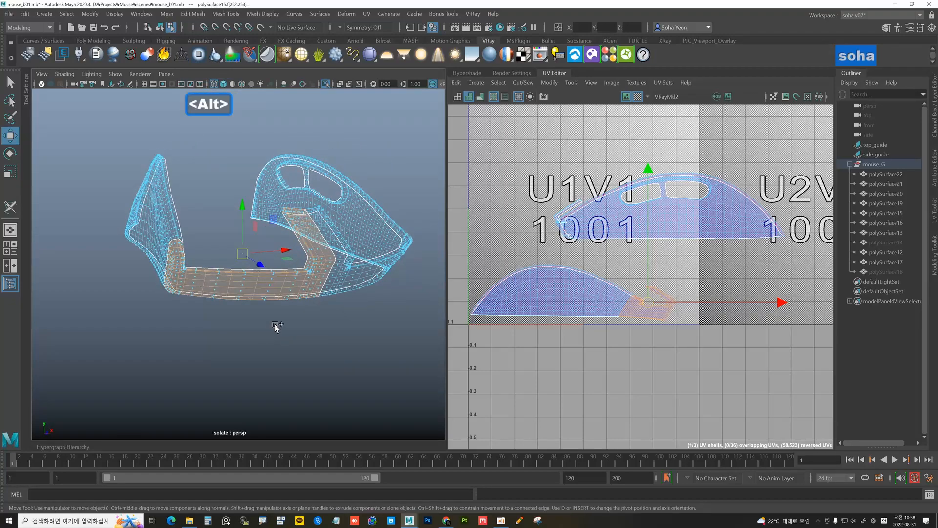
{"action": "key", "text": "ctrl+shift+c"}
{"action": "middle_click_drag", "start_coordinate": [582, 321], "coordinate": [639, 302], "text": "alt"}
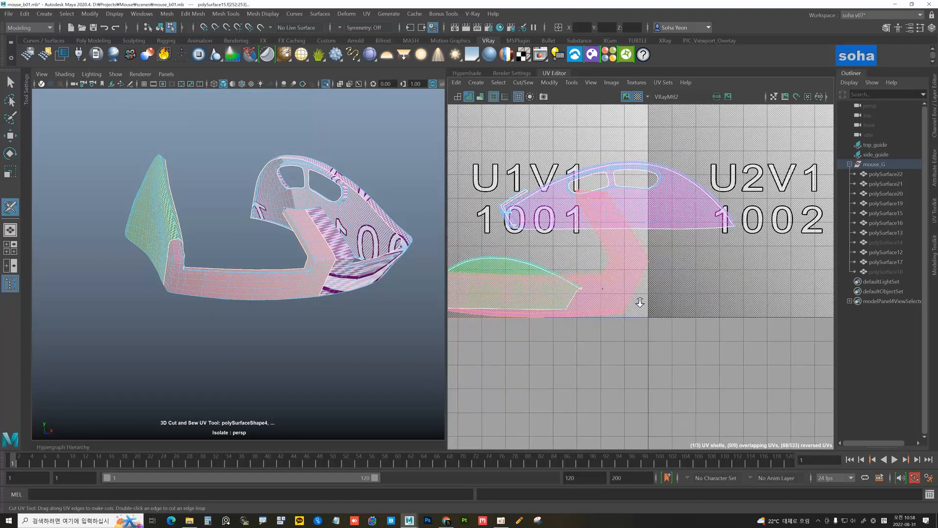
{"action": "scroll", "coordinate": [639, 302], "scroll_direction": "down", "scroll_amount": 2}
{"action": "key", "text": "alt+w"}
{"action": "left_click_drag", "start_coordinate": [555, 270], "coordinate": [685, 332]}
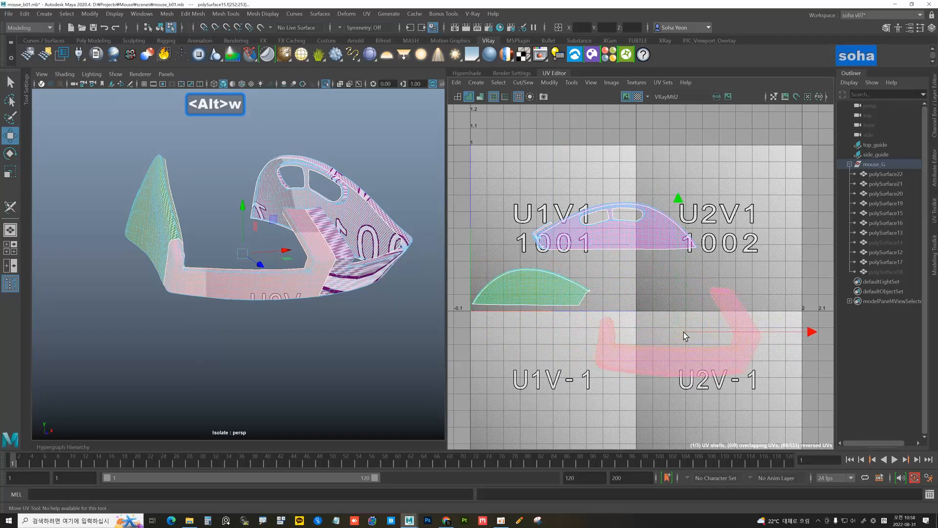
{"action": "key", "text": "d"}
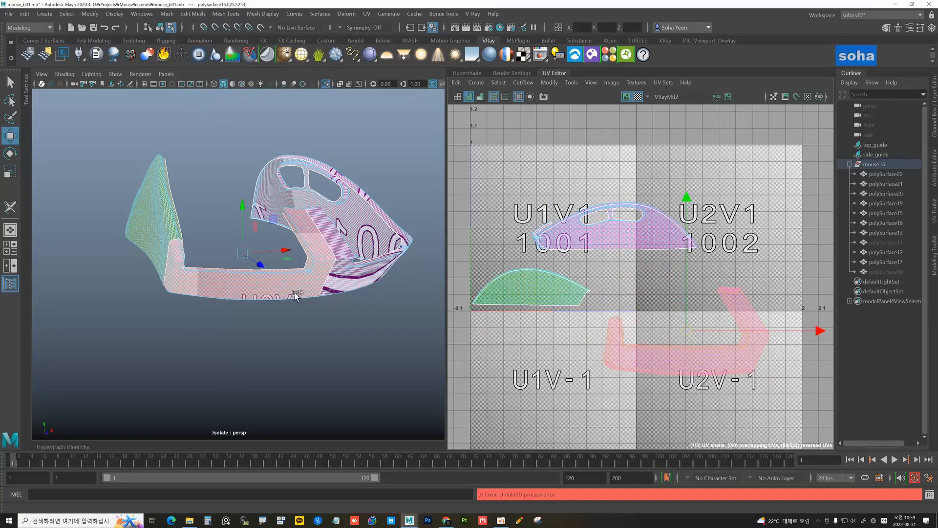
{"action": "left_click_drag", "start_coordinate": [295, 295], "coordinate": [245, 291], "text": "alt"}
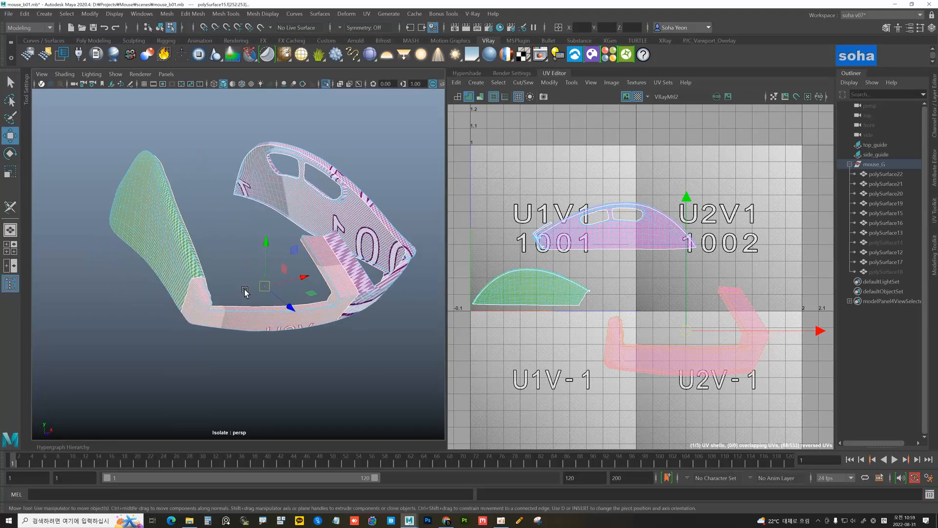
Unfold the green top-button shell, then select an edge on the side body
{"action": "key", "text": "alt+5"}
{"action": "left_click", "coordinate": [515, 285]}
{"action": "key", "text": "d"}
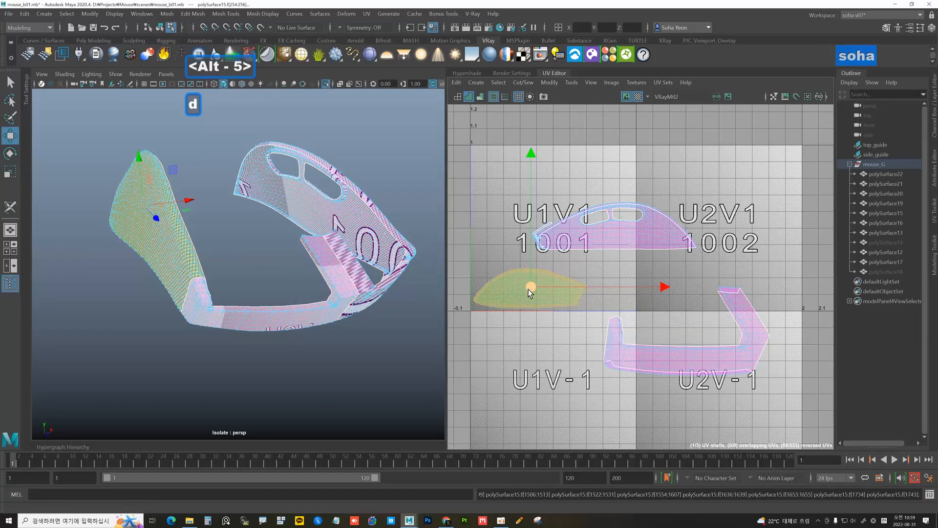
{"action": "left_click_drag", "start_coordinate": [359, 272], "coordinate": [260, 272], "text": "alt"}
{"action": "key", "text": "alt+2"}
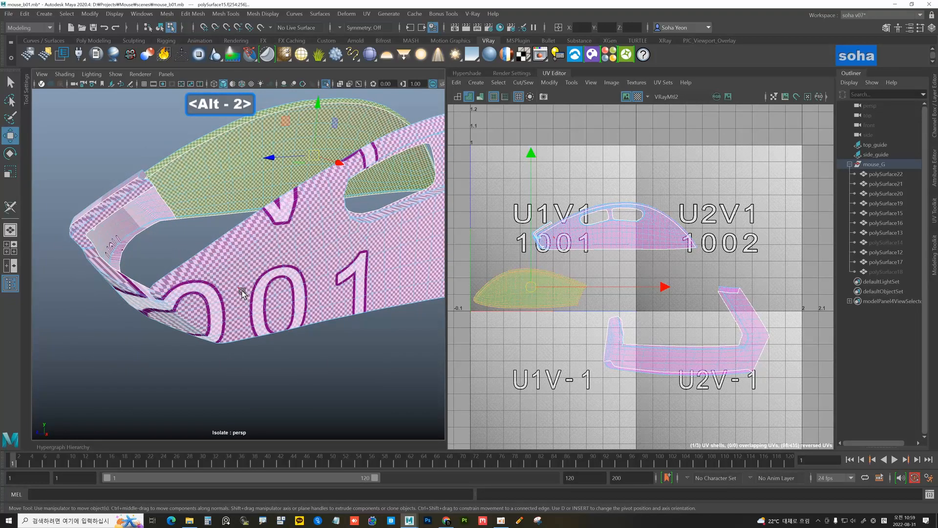
{"action": "left_click", "coordinate": [243, 293]}
{"action": "scroll", "coordinate": [584, 251], "scroll_direction": "up", "scroll_amount": 4}
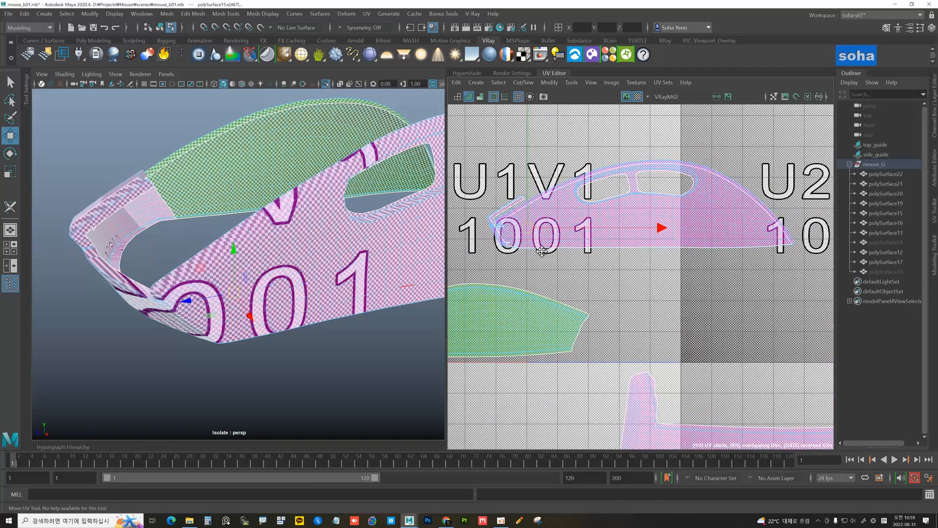
Turn off the checker map and cut a small front piece off the side body shell
{"action": "middle_click_drag", "start_coordinate": [542, 252], "coordinate": [625, 281], "text": "alt"}
{"action": "right_click_drag", "start_coordinate": [625, 280], "coordinate": [781, 315], "text": "alt"}
{"action": "left_click", "coordinate": [636, 97]}
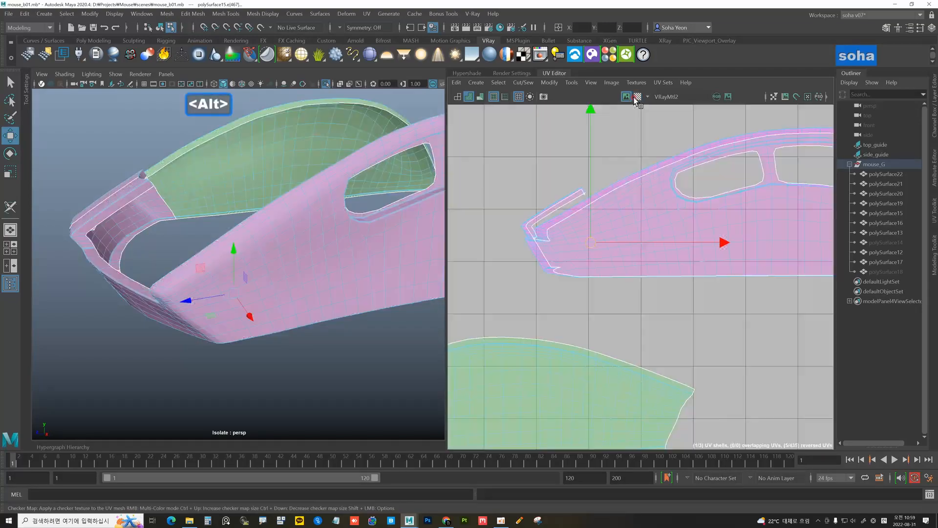
{"action": "right_click_drag", "start_coordinate": [602, 263], "coordinate": [660, 271], "text": "alt"}
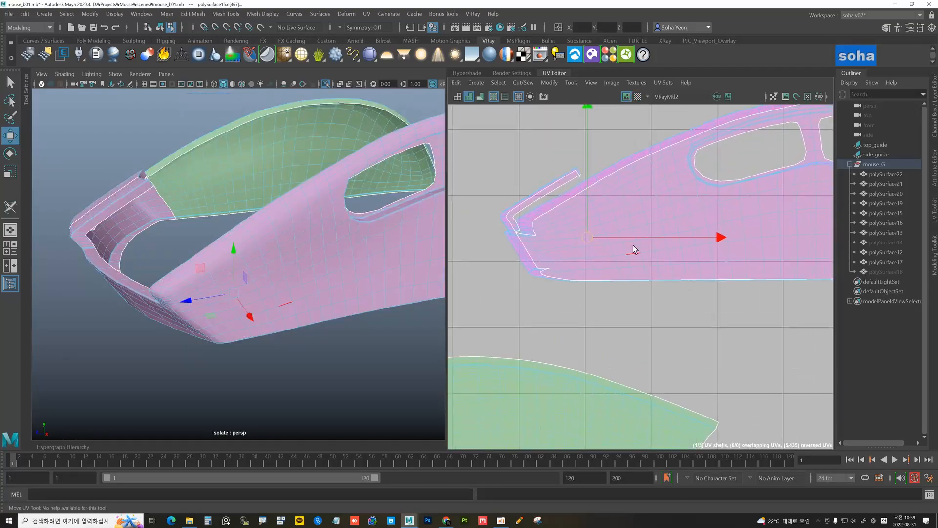
{"action": "left_click", "coordinate": [615, 216]}
{"action": "left_click", "coordinate": [470, 98]}
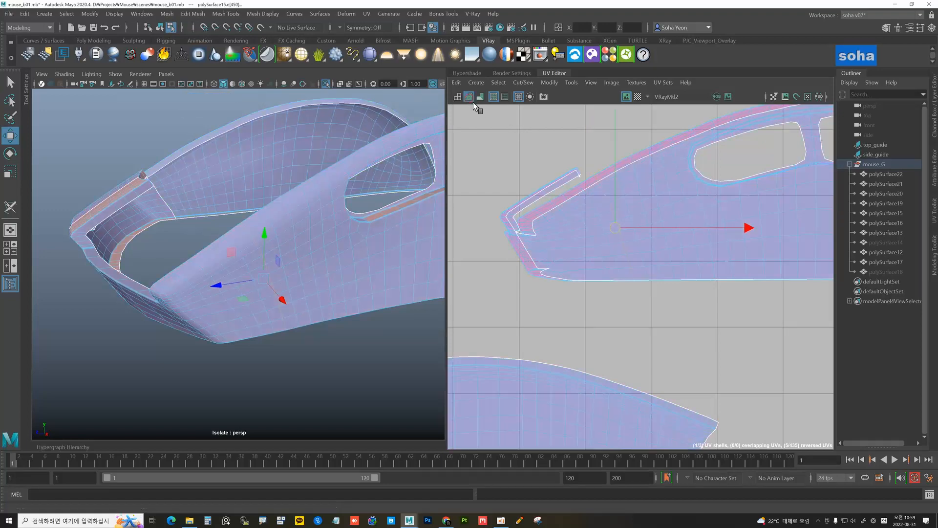
{"action": "scroll", "coordinate": [607, 226], "scroll_direction": "down", "scroll_amount": 3}
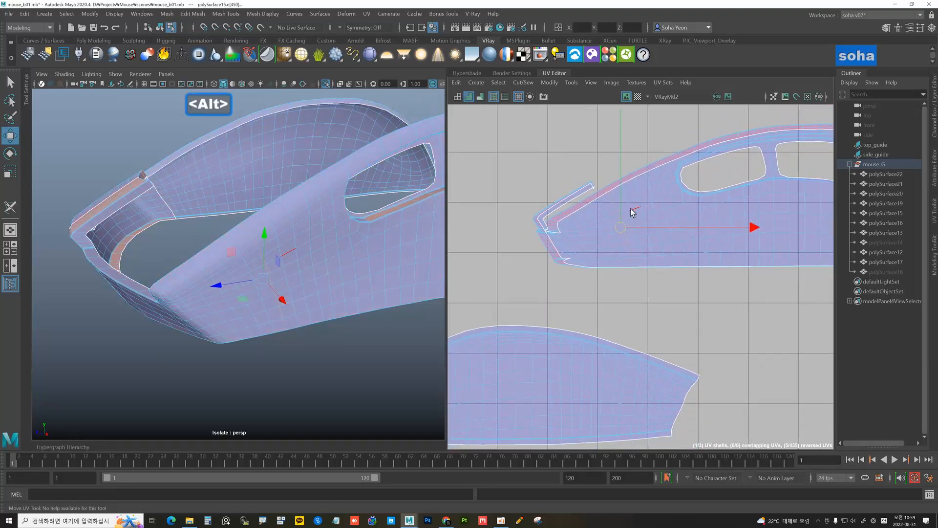
{"action": "key", "text": "shift+c"}
{"action": "scroll", "coordinate": [624, 212], "scroll_direction": "down", "scroll_amount": 9}
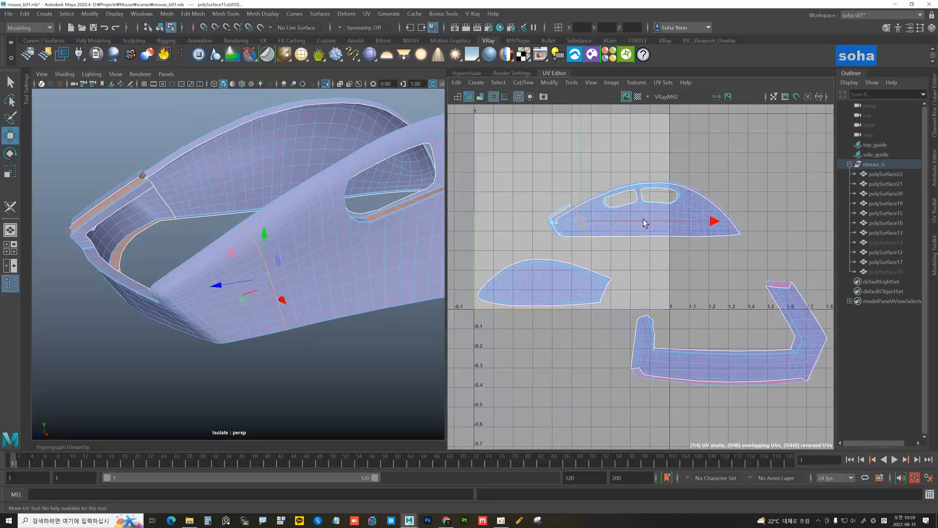
Move the side body shell up-right into tile 1002 and unfold it
{"action": "key", "text": "alt+5"}
{"action": "left_click", "coordinate": [655, 213]}
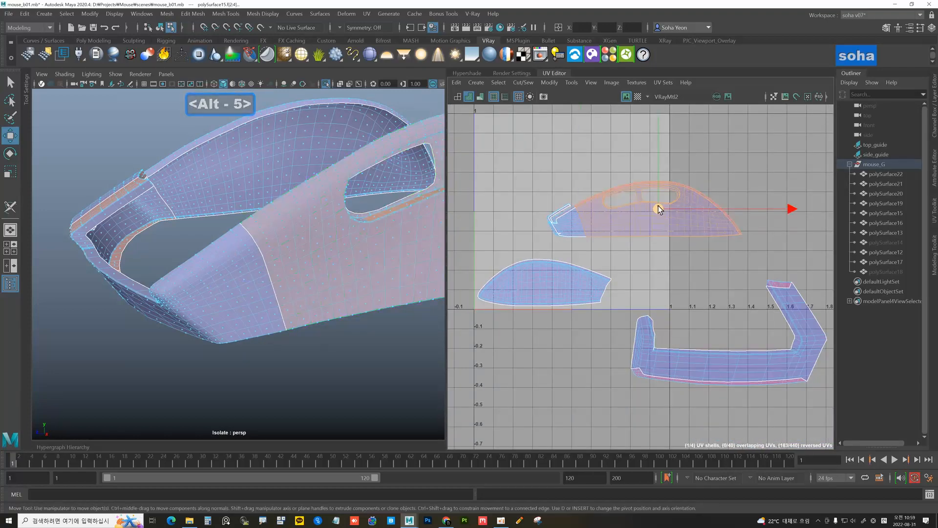
{"action": "left_click_drag", "start_coordinate": [658, 210], "coordinate": [719, 182]}
{"action": "key", "text": "d"}
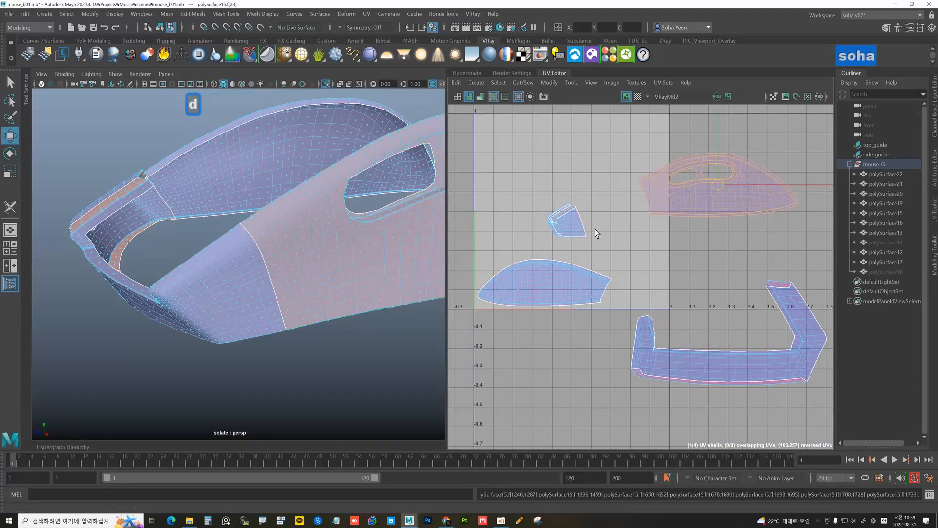
{"action": "middle_click_drag", "start_coordinate": [550, 229], "coordinate": [586, 224], "text": "alt"}
{"action": "left_click", "coordinate": [608, 216]}
{"action": "left_click_drag", "start_coordinate": [219, 279], "coordinate": [300, 287], "text": "alt"}
{"action": "key", "text": "ctrl+shift+c"}
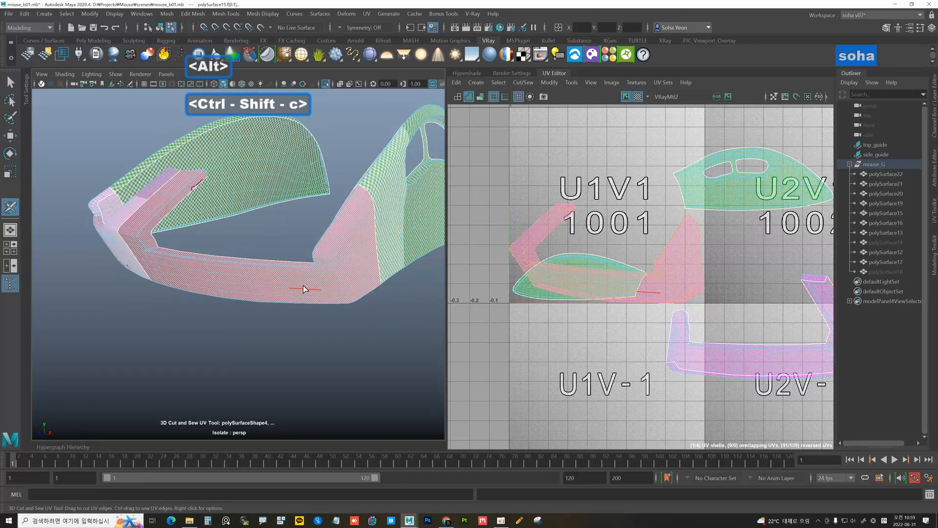
Move the pink front UV shell down to about v=-0.7 and unfold it
{"action": "scroll", "coordinate": [620, 257], "scroll_direction": "down", "scroll_amount": 5}
{"action": "middle_click_drag", "start_coordinate": [620, 268], "coordinate": [613, 251], "text": "alt"}
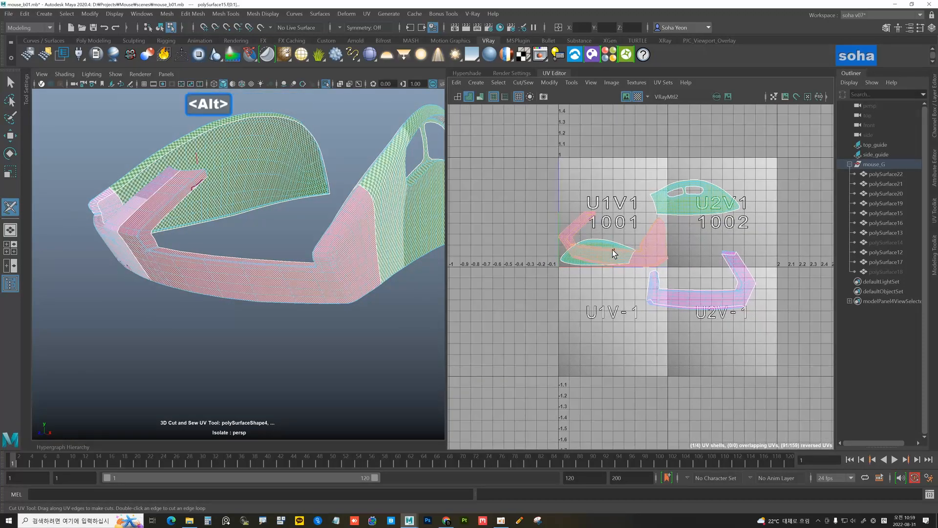
{"action": "key", "text": "w"}
{"action": "left_click_drag", "start_coordinate": [612, 245], "coordinate": [633, 342]}
{"action": "key", "text": "d"}
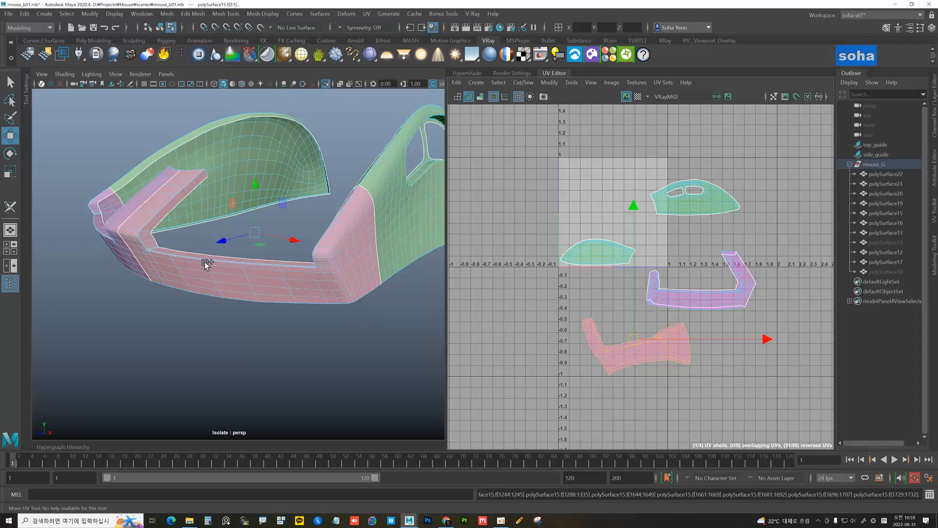
Orbit and zoom the viewport in on the band's left inner corner
{"action": "left_click_drag", "start_coordinate": [205, 264], "coordinate": [253, 277], "text": "alt"}
{"action": "right_click_drag", "start_coordinate": [253, 277], "coordinate": [274, 297], "text": "alt"}
{"action": "left_click_drag", "start_coordinate": [275, 298], "coordinate": [261, 290], "text": "alt"}
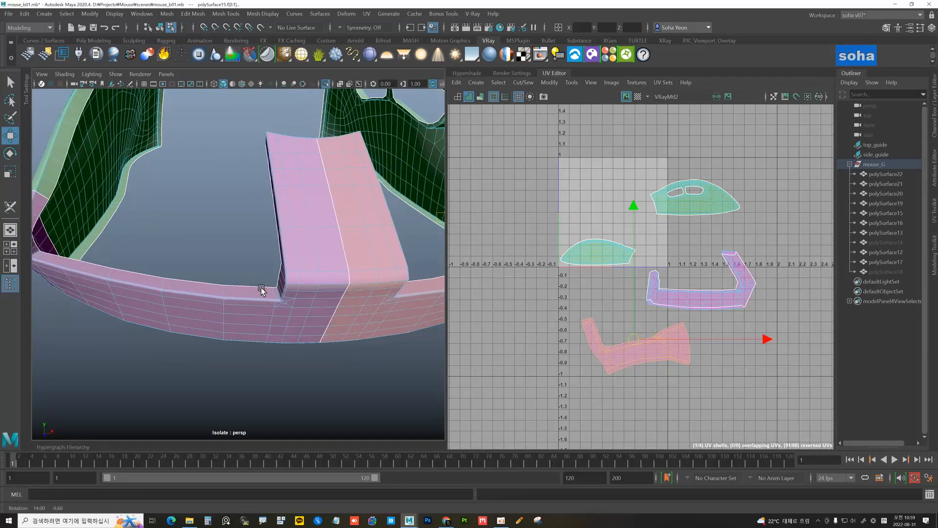
{"action": "middle_click_drag", "start_coordinate": [224, 289], "coordinate": [284, 285], "text": "alt"}
{"action": "left_click_drag", "start_coordinate": [250, 281], "coordinate": [289, 260], "text": "alt"}
{"action": "right_click_drag", "start_coordinate": [230, 256], "coordinate": [252, 262], "text": "alt"}
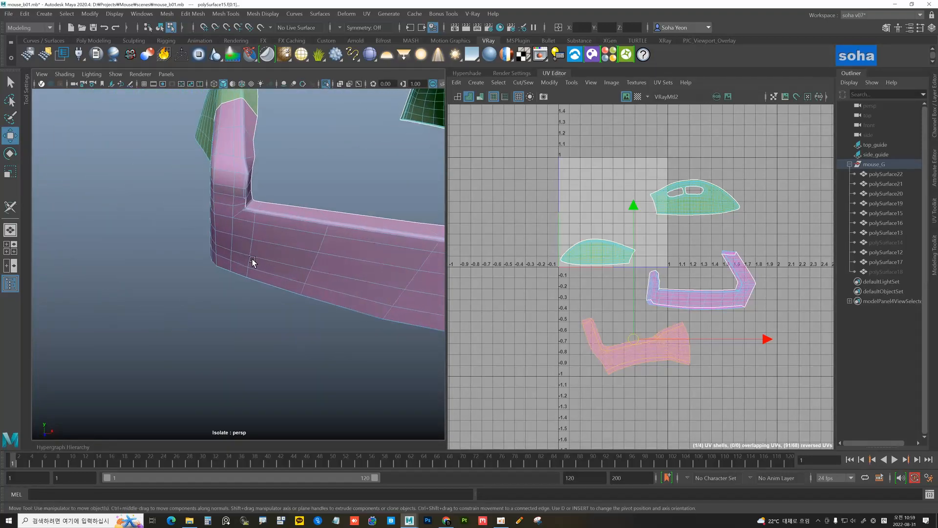
{"action": "left_click_drag", "start_coordinate": [252, 260], "coordinate": [220, 248], "text": "alt"}
{"action": "middle_click_drag", "start_coordinate": [220, 247], "coordinate": [308, 296], "text": "alt"}
{"action": "left_click_drag", "start_coordinate": [308, 295], "coordinate": [277, 269], "text": "alt"}
{"action": "right_click_drag", "start_coordinate": [263, 268], "coordinate": [285, 274], "text": "alt"}
{"action": "left_click_drag", "start_coordinate": [263, 269], "coordinate": [272, 262], "text": "alt"}
{"action": "middle_click_drag", "start_coordinate": [272, 263], "coordinate": [274, 299], "text": "alt"}
{"action": "left_click_drag", "start_coordinate": [283, 259], "coordinate": [261, 236], "text": "alt"}
Multi-Cut a new edge from a corner vertex across the inner rim corner
{"action": "key", "text": "alt+s"}
{"action": "left_click", "coordinate": [217, 145]}
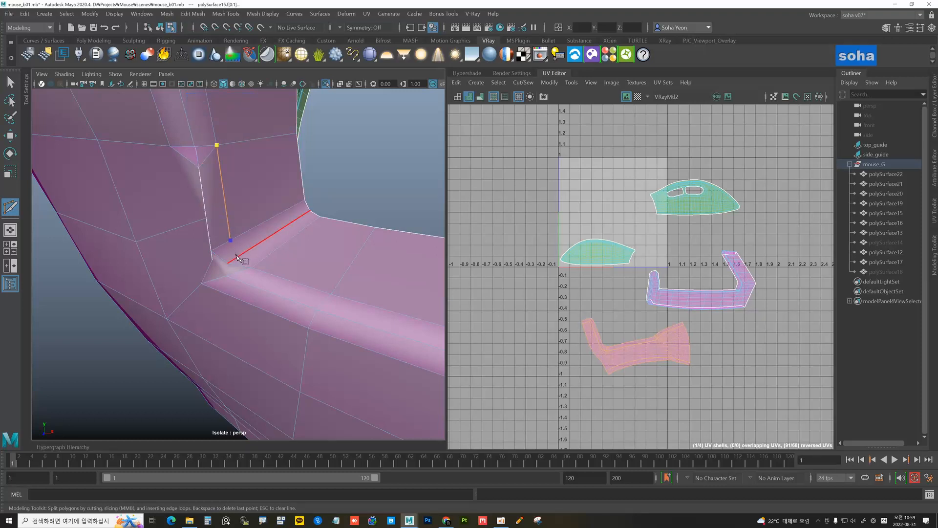
{"action": "right_click", "coordinate": [277, 266]}
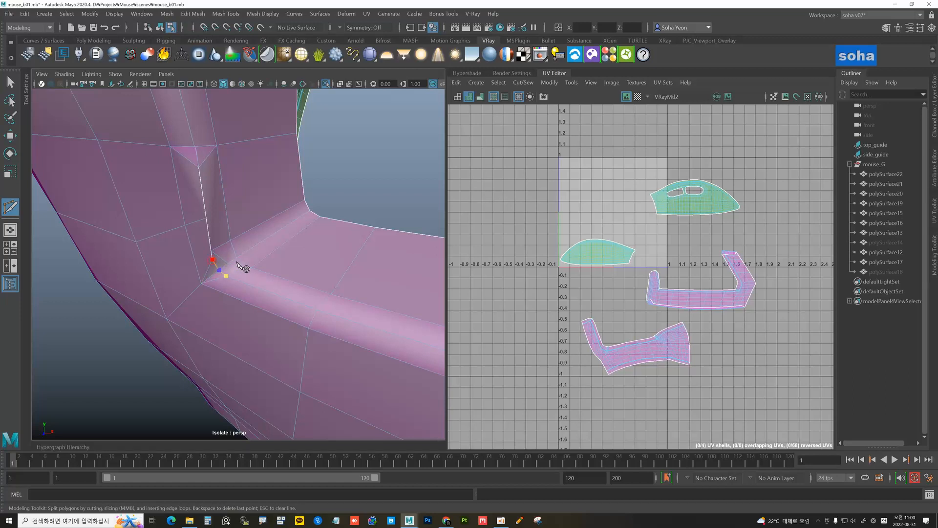
{"action": "key", "text": "w"}
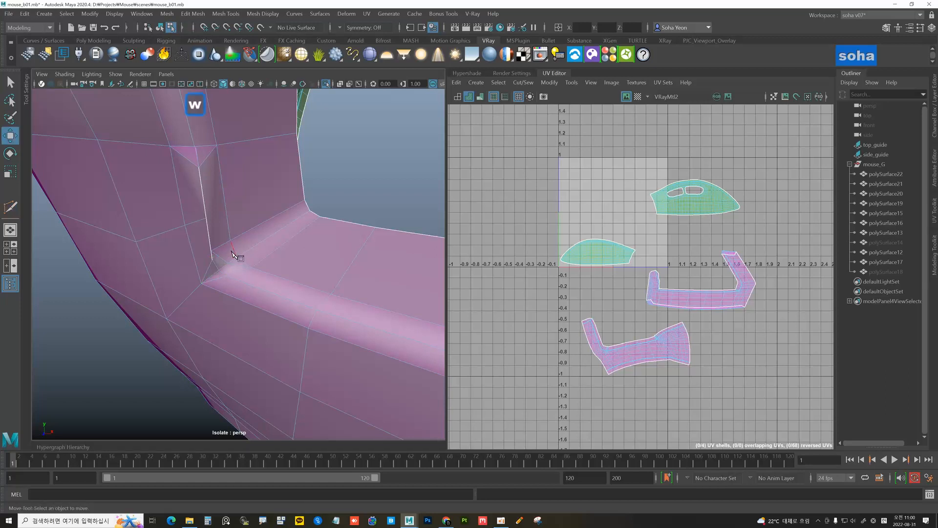
{"action": "left_click", "coordinate": [302, 180]}
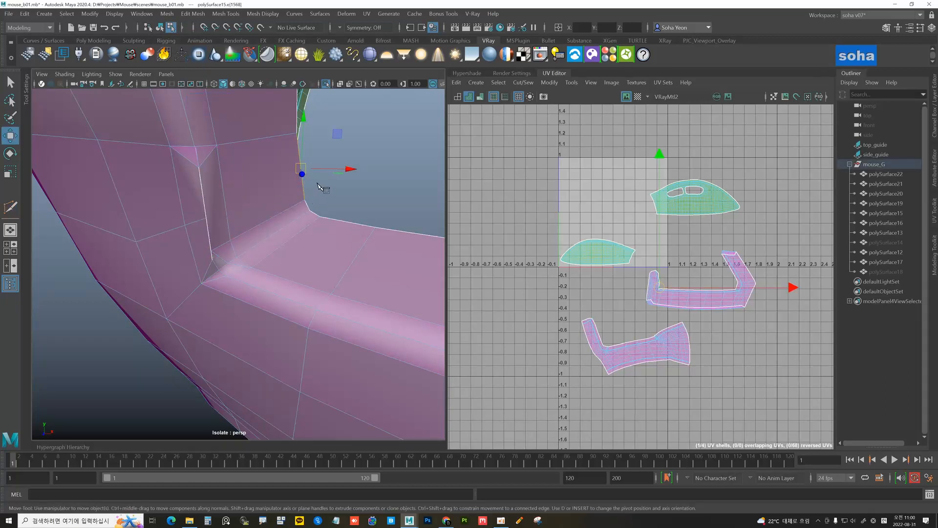
{"action": "key", "text": "alt+s"}
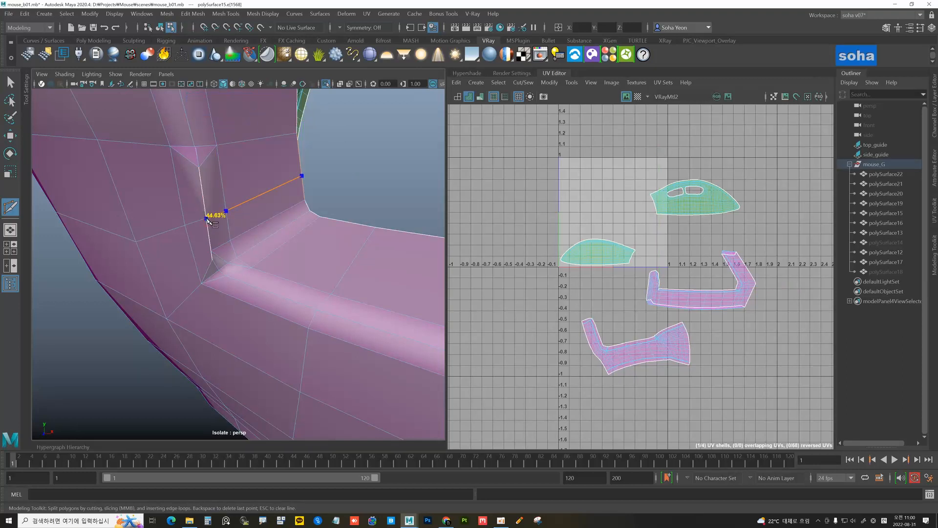
{"action": "key", "text": "w"}
{"action": "key", "text": "alt"}
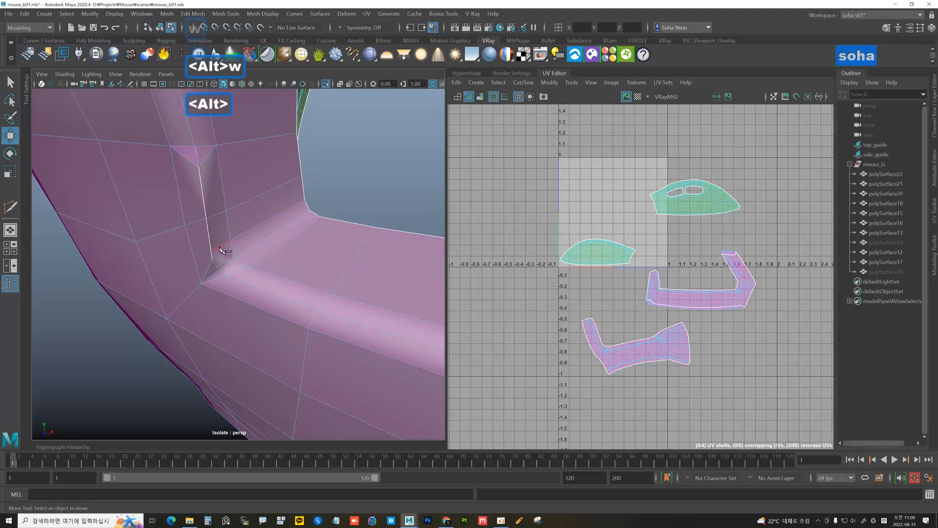
{"action": "key", "text": "alt+s"}
{"action": "key", "text": "w"}
Delete the stray edge and the short edge at the corner
{"action": "left_click", "coordinate": [218, 254]}
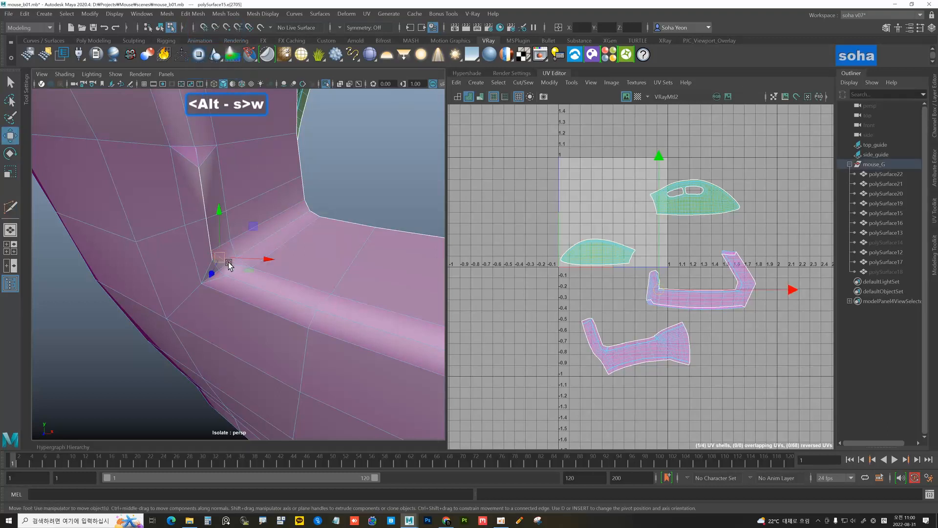
{"action": "key", "text": "alt+q"}
{"action": "left_click", "coordinate": [237, 265]}
{"action": "key", "text": "alt+q"}
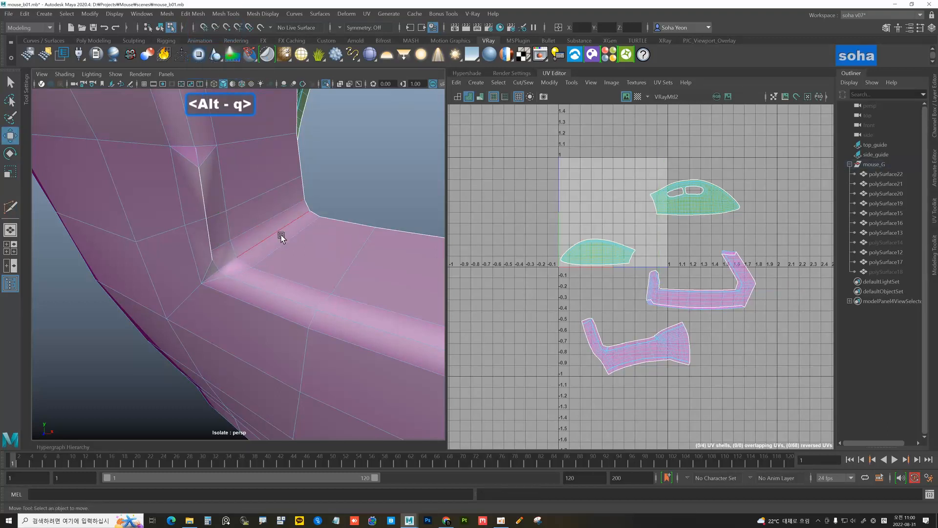
{"action": "left_click_drag", "start_coordinate": [280, 235], "coordinate": [277, 243], "text": "alt"}
Try fresh cuts across the corner faces, cancel them, and delete the selected corner edge
{"action": "key", "text": "alt+s"}
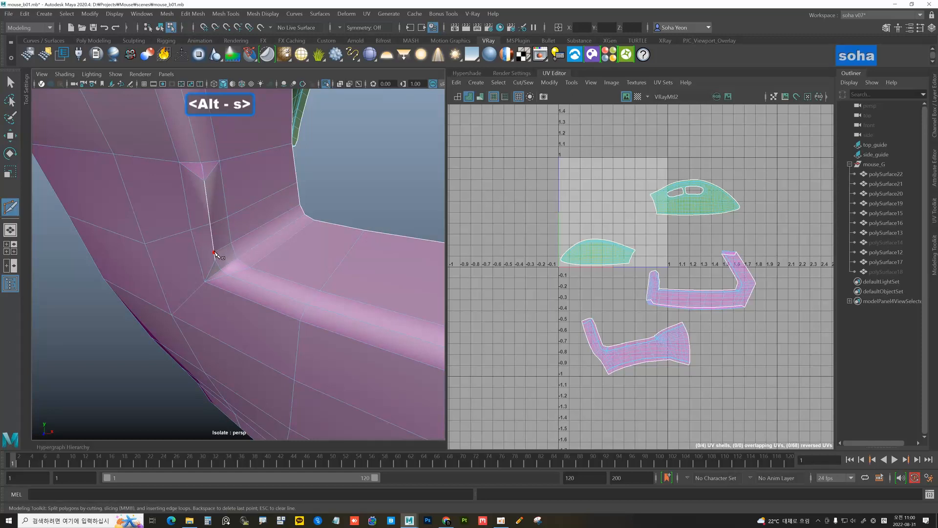
{"action": "key", "text": "w"}
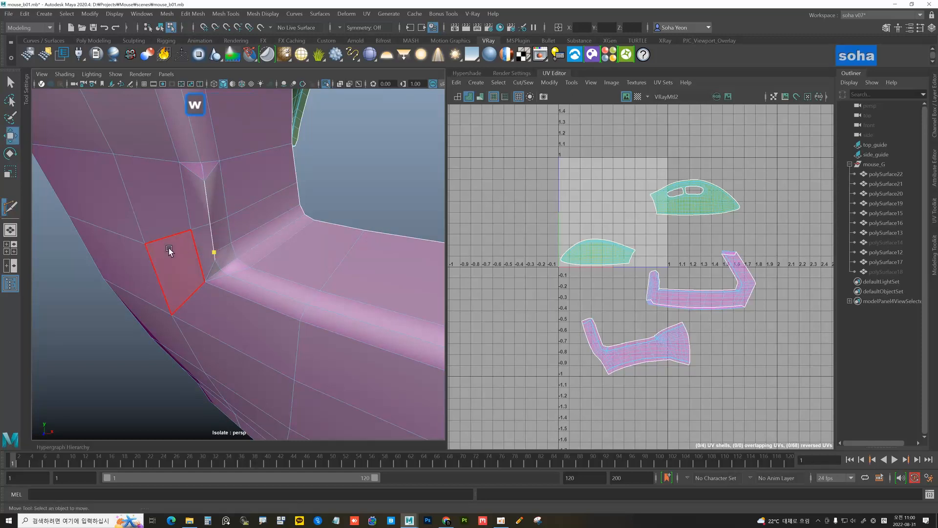
{"action": "key", "text": "alt+s"}
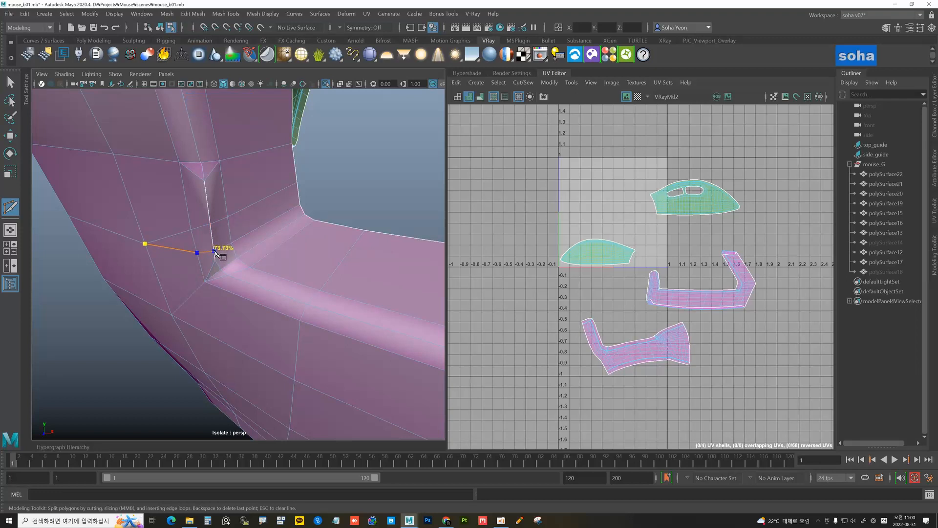
{"action": "key", "text": "w"}
{"action": "key", "text": "alt"}
{"action": "key", "text": "alt+s"}
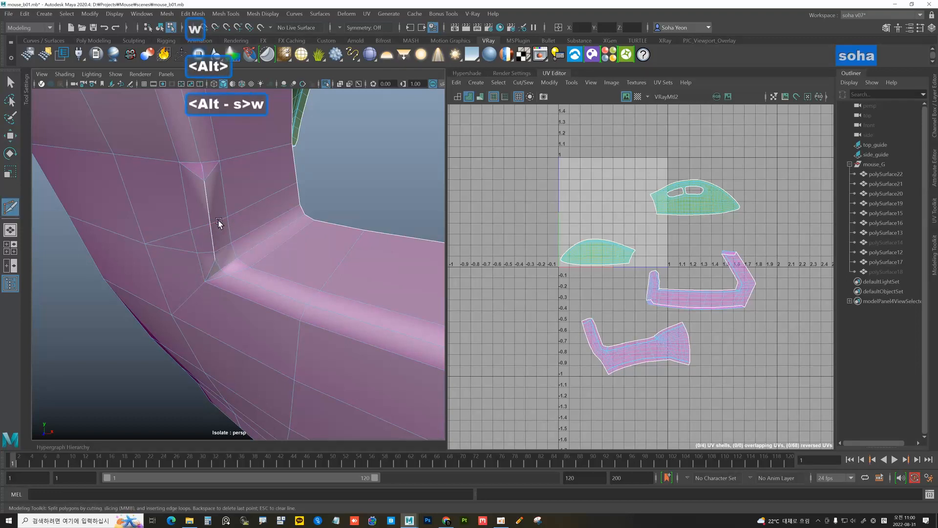
{"action": "key", "text": "w"}
{"action": "key", "text": "alt+q"}
{"action": "key", "text": "alt+q"}
{"action": "key", "text": "alt+q"}
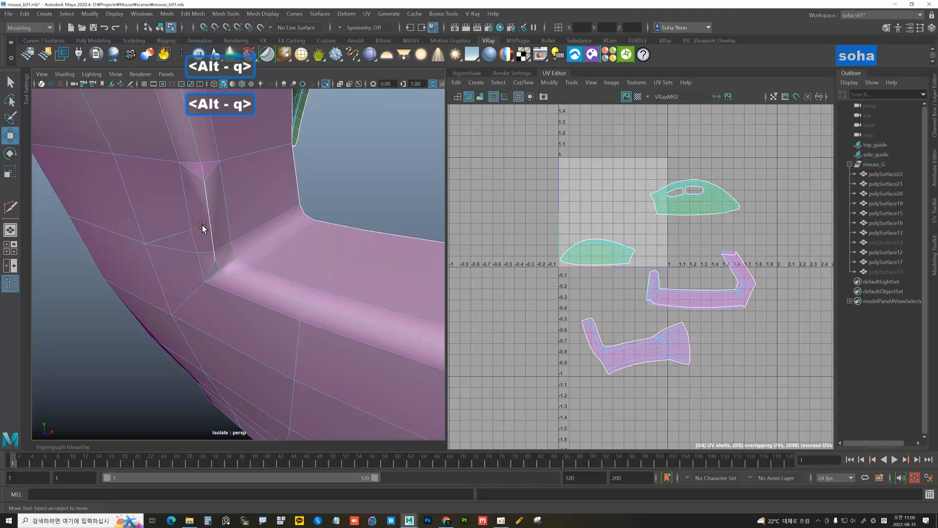
Delete the three corner triangle edges to clean up the corner
{"action": "left_click", "coordinate": [176, 234]}
{"action": "key", "text": "alt+q"}
{"action": "left_click", "coordinate": [198, 175]}
{"action": "key", "text": "alt+q"}
{"action": "left_click", "coordinate": [212, 172]}
{"action": "key", "text": "alt+q"}
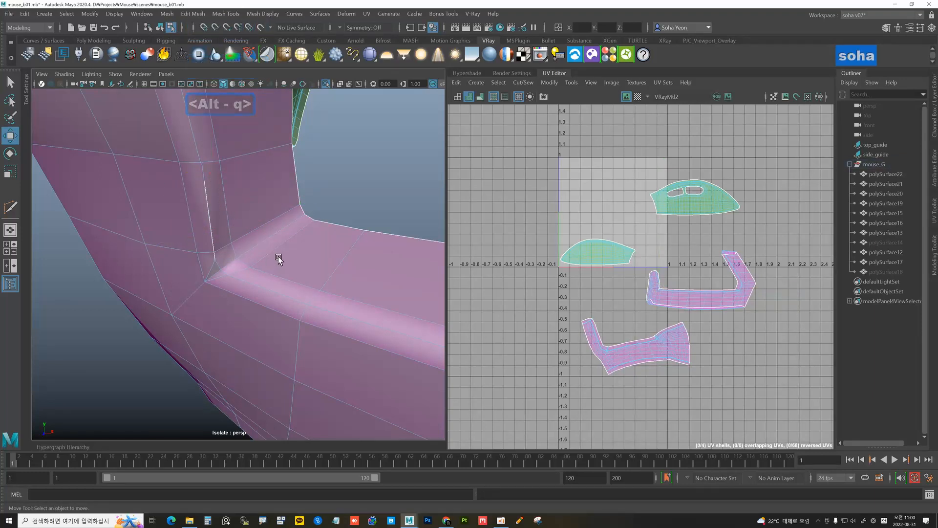
{"action": "middle_click_drag", "start_coordinate": [277, 256], "coordinate": [280, 250], "text": "alt"}
From the mesh's other side, delete the sliver edges at the corner, undoing the last deletion
{"action": "key", "text": "alt+2"}
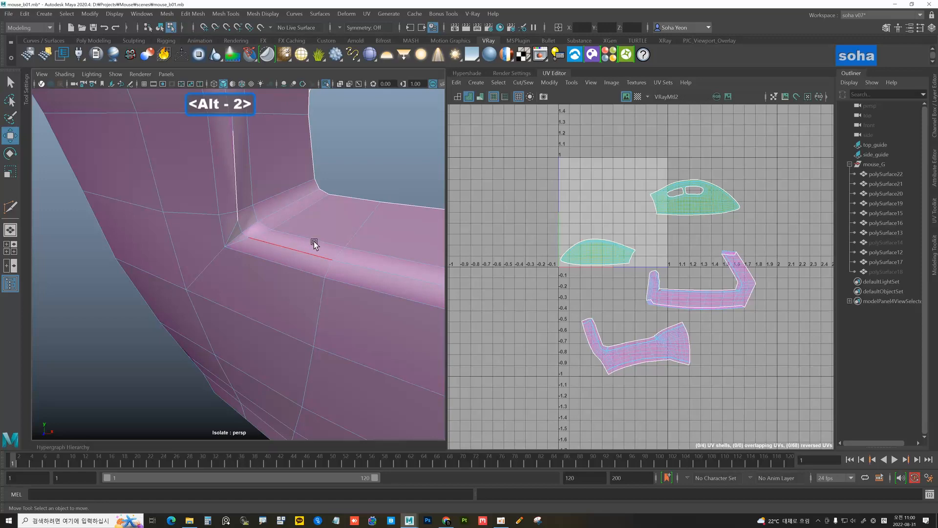
{"action": "right_click_drag", "start_coordinate": [363, 247], "coordinate": [307, 247], "text": "alt"}
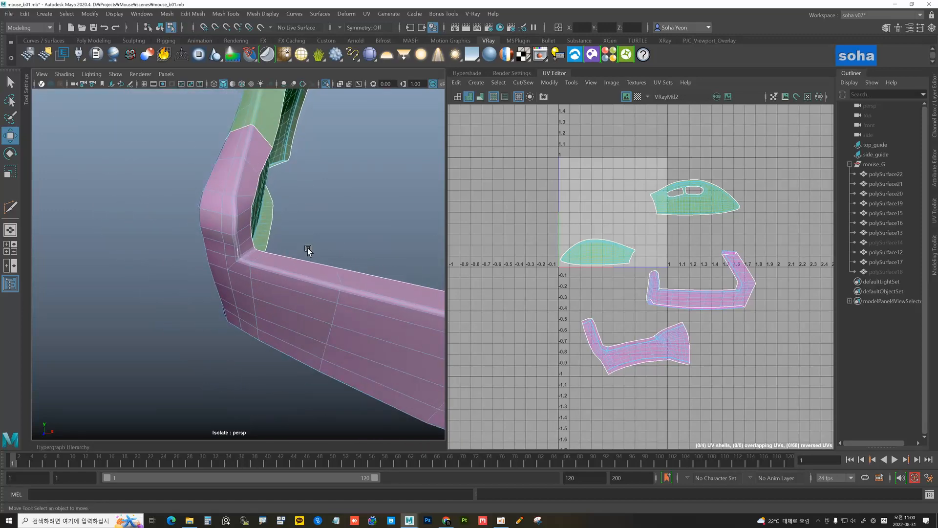
{"action": "left_click_drag", "start_coordinate": [307, 248], "coordinate": [353, 237], "text": "alt"}
{"action": "middle_click_drag", "start_coordinate": [352, 237], "coordinate": [340, 234], "text": "alt"}
{"action": "left_click_drag", "start_coordinate": [340, 235], "coordinate": [234, 225], "text": "alt"}
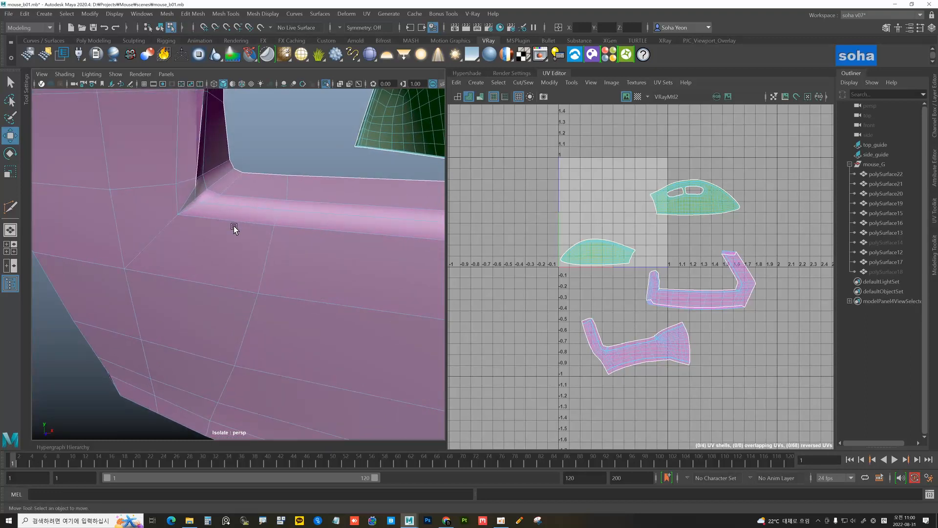
{"action": "left_click", "coordinate": [188, 199]}
{"action": "key", "text": "alt+q"}
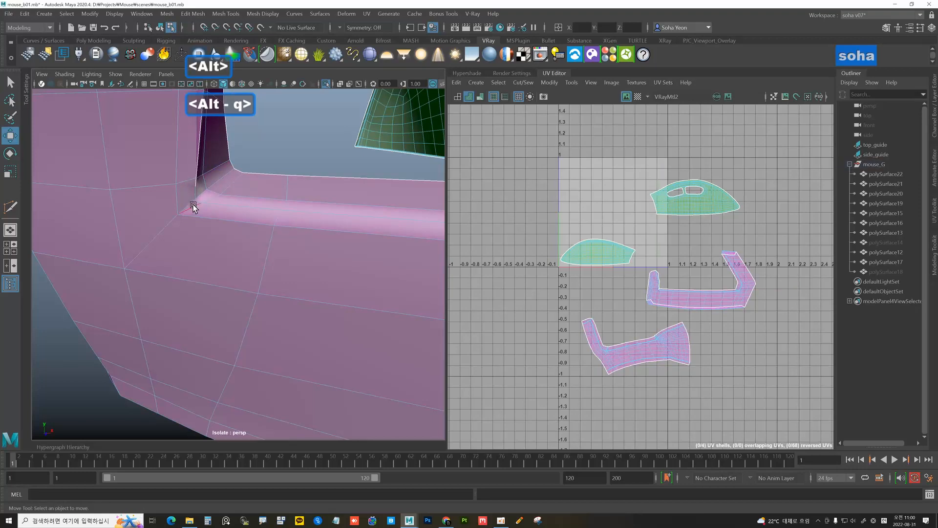
{"action": "left_click", "coordinate": [194, 205]}
{"action": "key", "text": "alt+q"}
{"action": "left_click", "coordinate": [210, 201]}
{"action": "key", "text": "alt+q"}
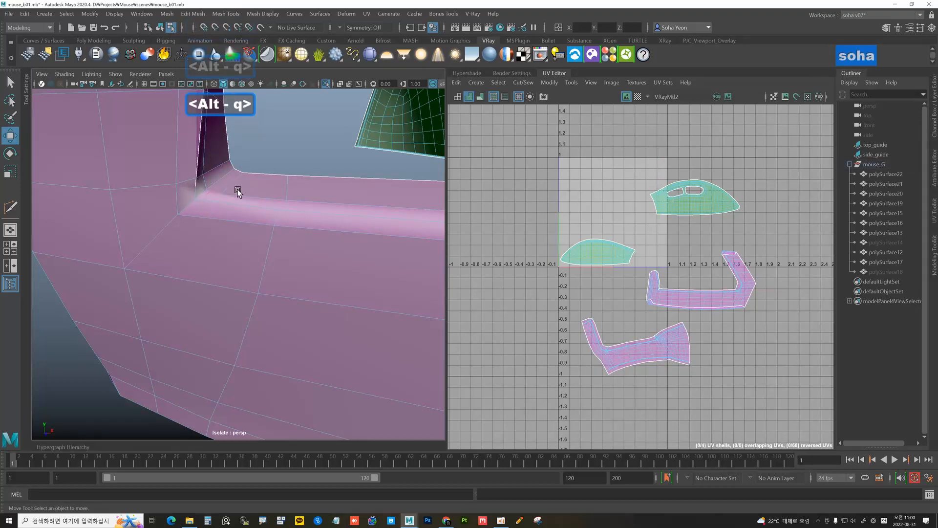
{"action": "key", "text": "ctrl+z"}
{"action": "key", "text": "ctrl+z"}
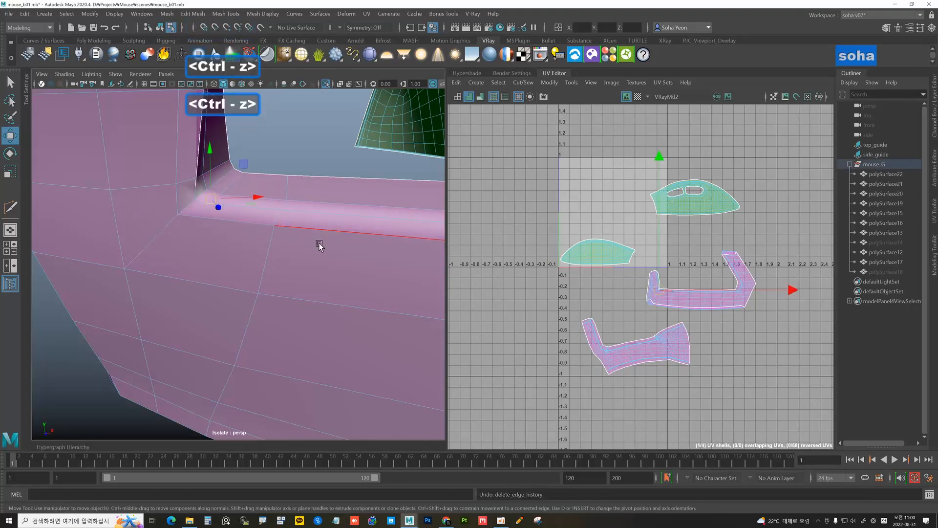
Delete the remaining short edges around the rim corner
{"action": "mouse_move", "coordinate": [319, 246]}
{"action": "left_mouse_down", "text": "alt"}
{"action": "mouse_move", "coordinate": [242, 236]}
{"action": "mouse_move", "coordinate": [266, 222]}
{"action": "mouse_move", "coordinate": [175, 235]}
{"action": "mouse_move", "coordinate": [419, 237]}
{"action": "mouse_move", "coordinate": [343, 230]}
{"action": "mouse_move", "coordinate": [295, 197]}
{"action": "mouse_move", "coordinate": [268, 222]}
{"action": "mouse_move", "coordinate": [360, 262]}
{"action": "mouse_move", "coordinate": [282, 241]}
{"action": "mouse_move", "coordinate": [299, 215]}
{"action": "mouse_move", "coordinate": [327, 241]}
{"action": "left_mouse_up", "text": "alt"}
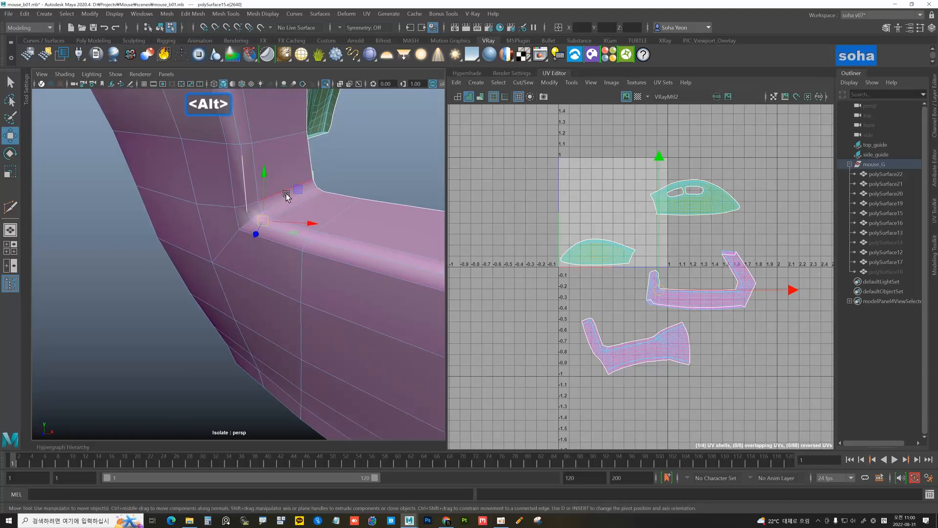
{"action": "key", "text": "w"}
{"action": "key", "text": "alt+2"}
{"action": "key", "text": "alt+q"}
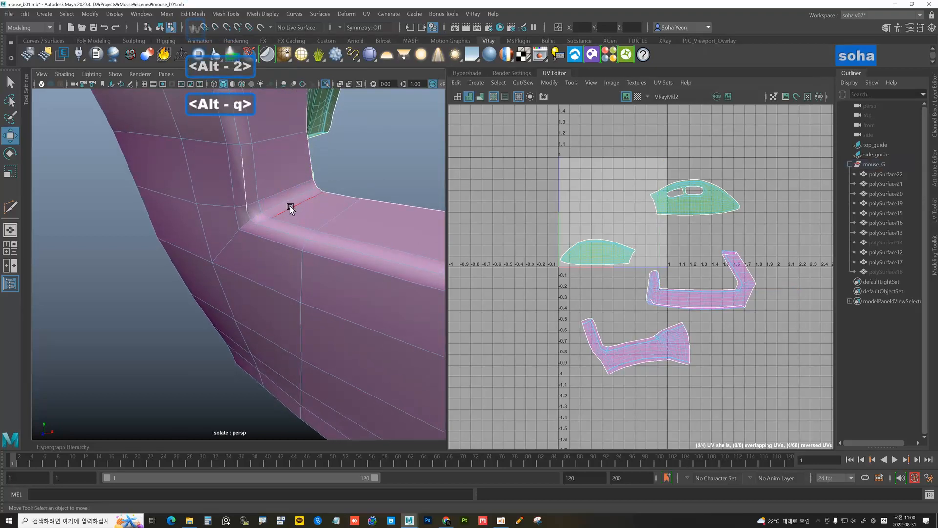
{"action": "key", "text": "alt+q"}
{"action": "key", "text": "alt+q"}
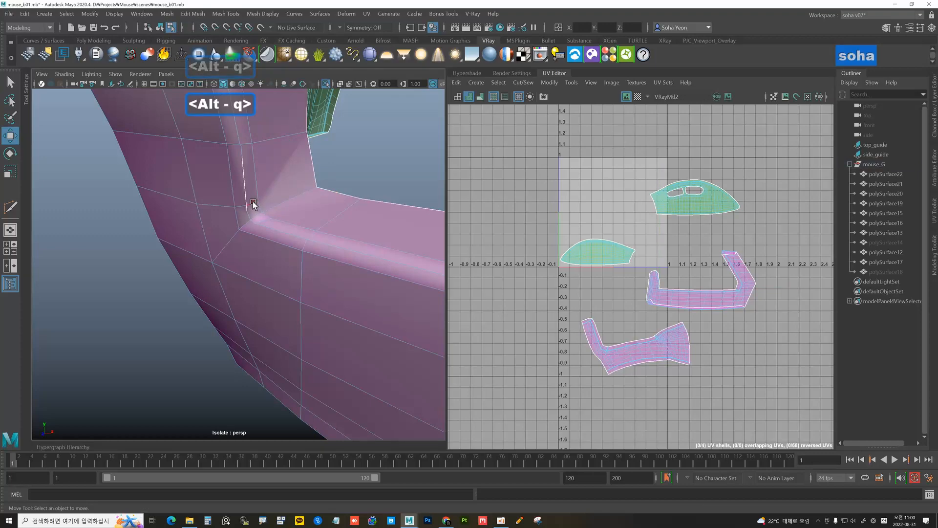
{"action": "left_click", "coordinate": [253, 201]}
{"action": "key", "text": "alt+q"}
{"action": "left_click", "coordinate": [239, 207]}
{"action": "key", "text": "alt+q"}
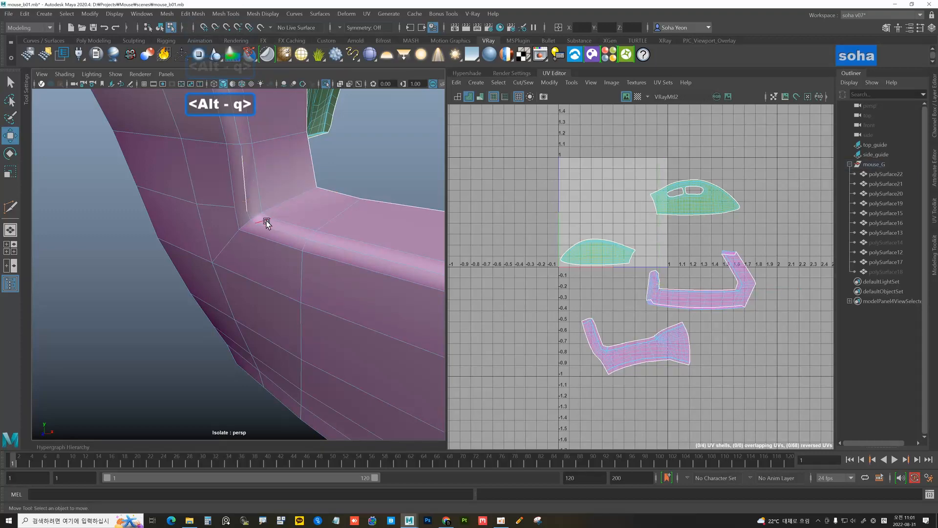
{"action": "left_click", "coordinate": [265, 222]}
{"action": "key", "text": "alt+q"}
{"action": "scroll", "coordinate": [296, 224], "scroll_direction": "down", "scroll_amount": 7}
Close in on the pink rim corner and select the narrow face beside it
{"action": "left_click_drag", "start_coordinate": [296, 224], "coordinate": [268, 209], "text": "alt"}
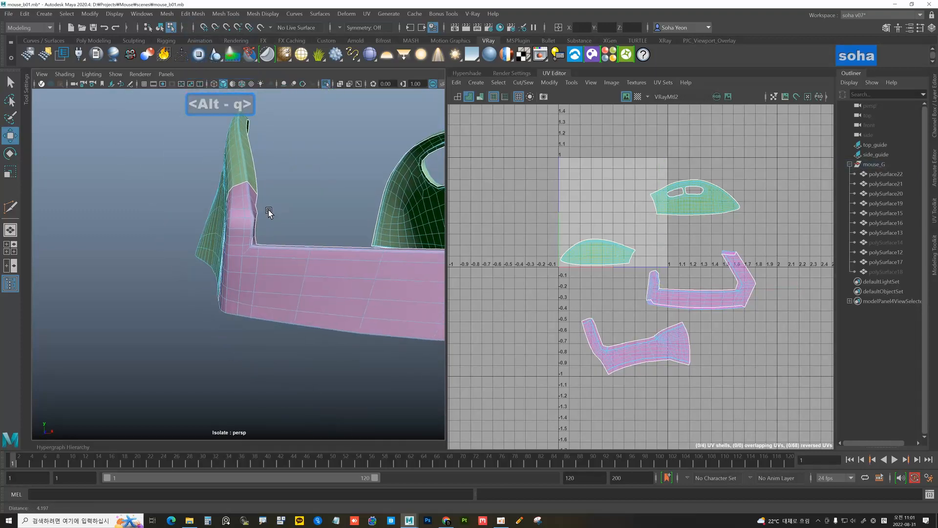
{"action": "right_click_drag", "start_coordinate": [268, 210], "coordinate": [408, 247], "text": "alt"}
{"action": "left_click_drag", "start_coordinate": [408, 247], "coordinate": [295, 226], "text": "alt"}
{"action": "middle_click_drag", "start_coordinate": [295, 227], "coordinate": [312, 239], "text": "alt"}
{"action": "right_click_drag", "start_coordinate": [312, 239], "coordinate": [342, 249], "text": "alt"}
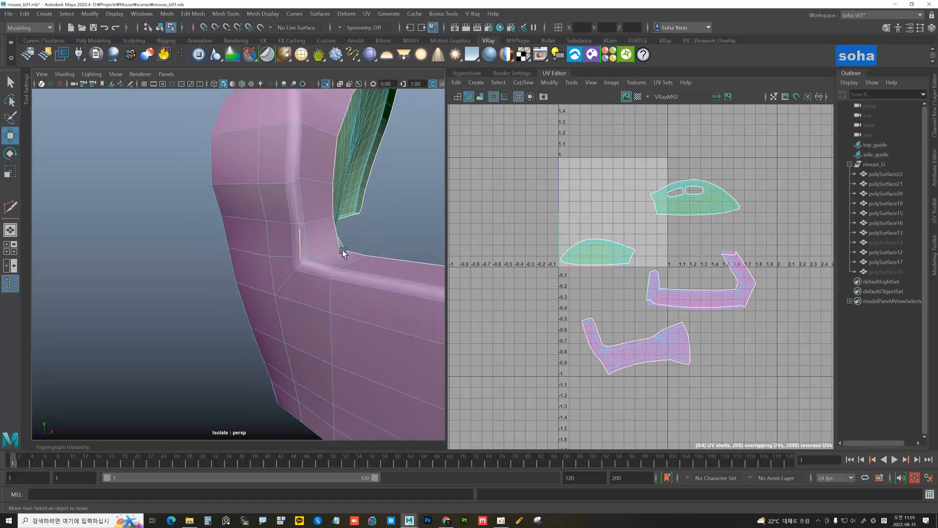
{"action": "left_click_drag", "start_coordinate": [342, 250], "coordinate": [314, 235], "text": "alt"}
{"action": "right_click_drag", "start_coordinate": [314, 235], "coordinate": [327, 242], "text": "alt"}
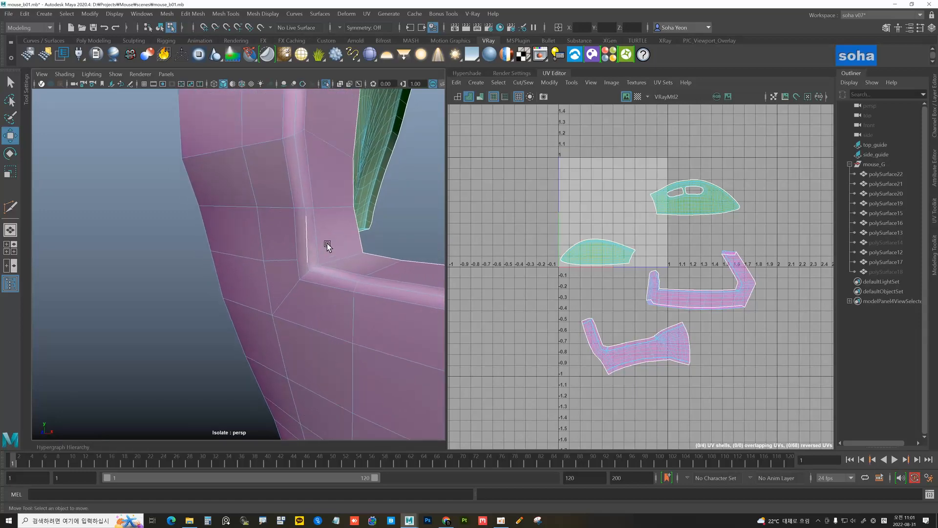
{"action": "scroll", "coordinate": [313, 240], "scroll_direction": "up", "scroll_amount": 3}
{"action": "key", "text": "alt+3"}
{"action": "scroll", "coordinate": [344, 241], "scroll_direction": "down", "scroll_amount": 4}
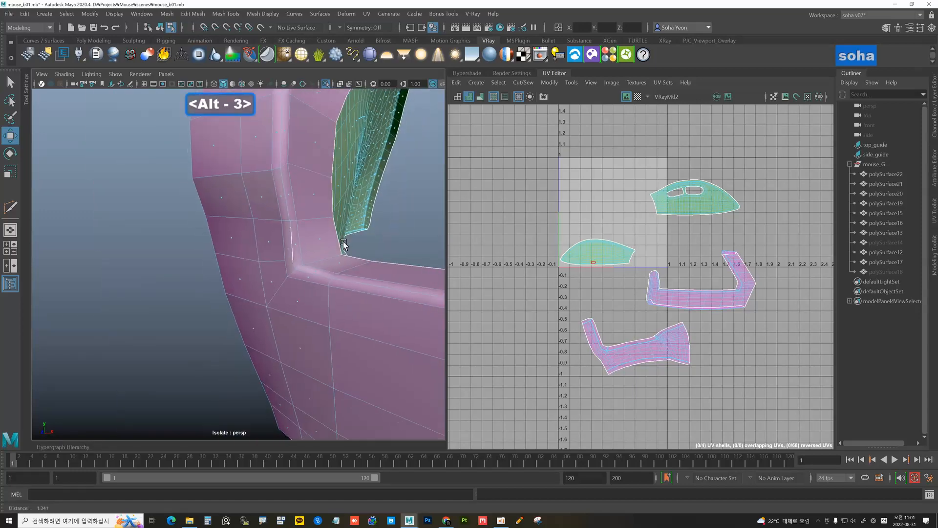
{"action": "left_click_drag", "start_coordinate": [344, 242], "coordinate": [311, 247], "text": "alt"}
{"action": "left_click", "coordinate": [312, 242]}
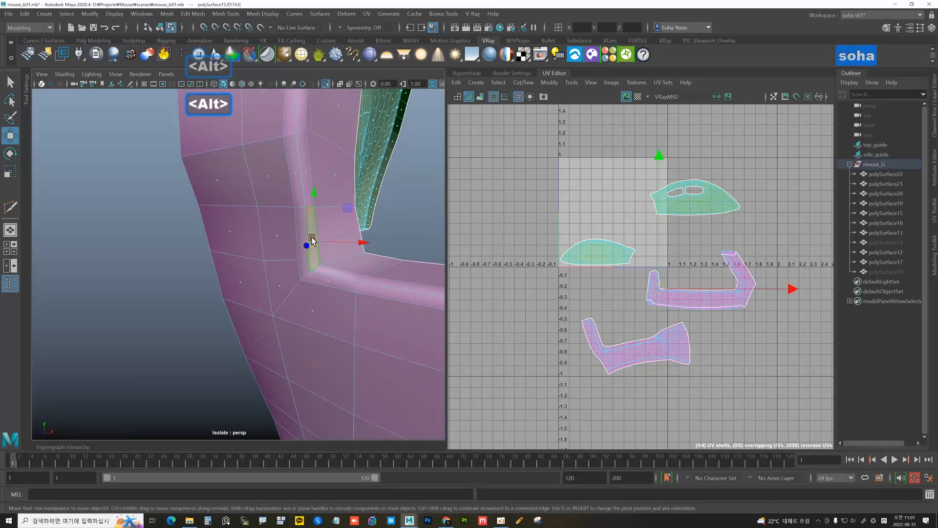
{"action": "key", "text": "ctrl+grave"}
{"action": "key", "text": "ctrl+grave"}
Cut a new edge beside the green face, delete the selected edge, and return to object mode
{"action": "key", "text": "alt+2"}
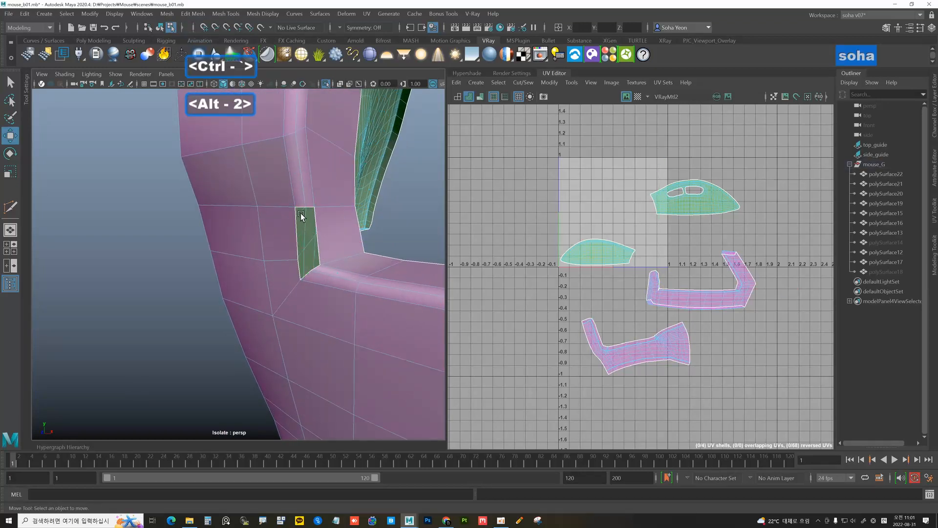
{"action": "left_click", "coordinate": [348, 228]}
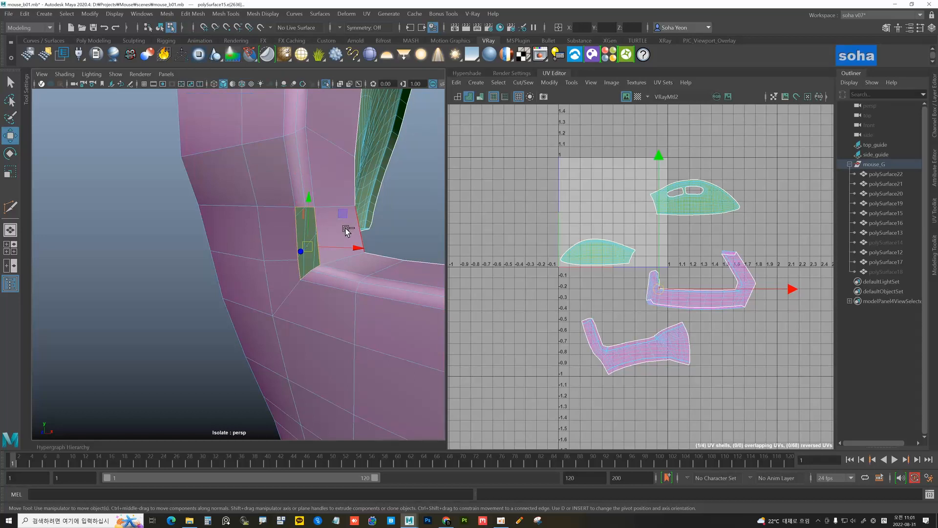
{"action": "key", "text": "ctrl+f"}
{"action": "key", "text": "alt+s"}
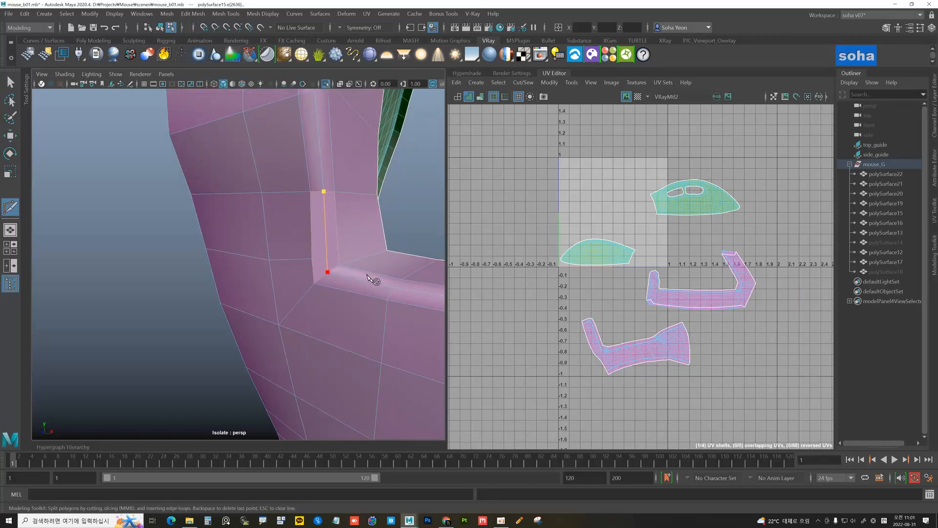
{"action": "key", "text": "w"}
{"action": "key", "text": "alt+s"}
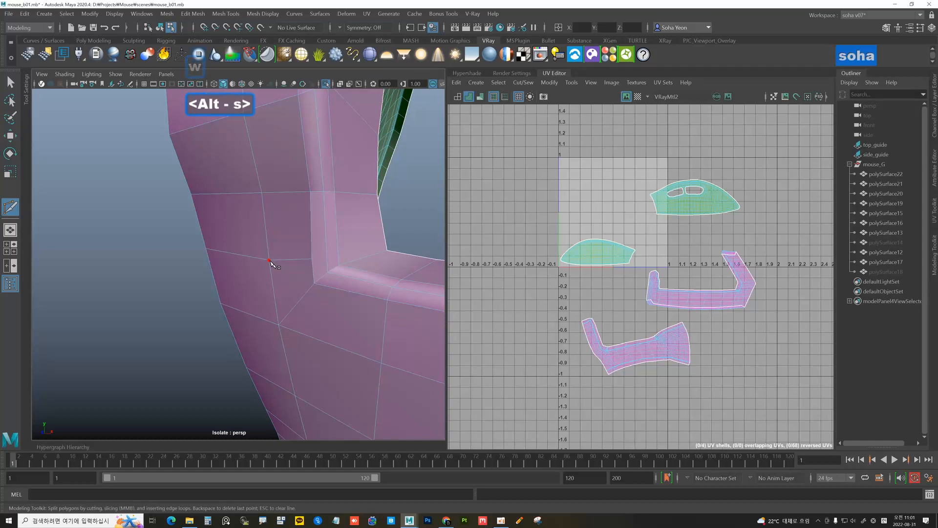
{"action": "left_click", "coordinate": [269, 259]}
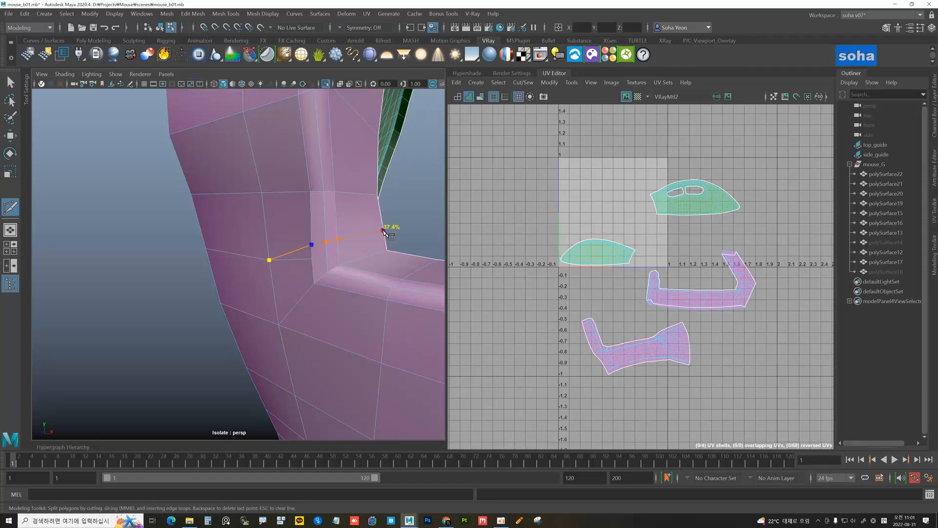
{"action": "key", "text": "Return"}
{"action": "key", "text": "w"}
{"action": "key", "text": "alt+2"}
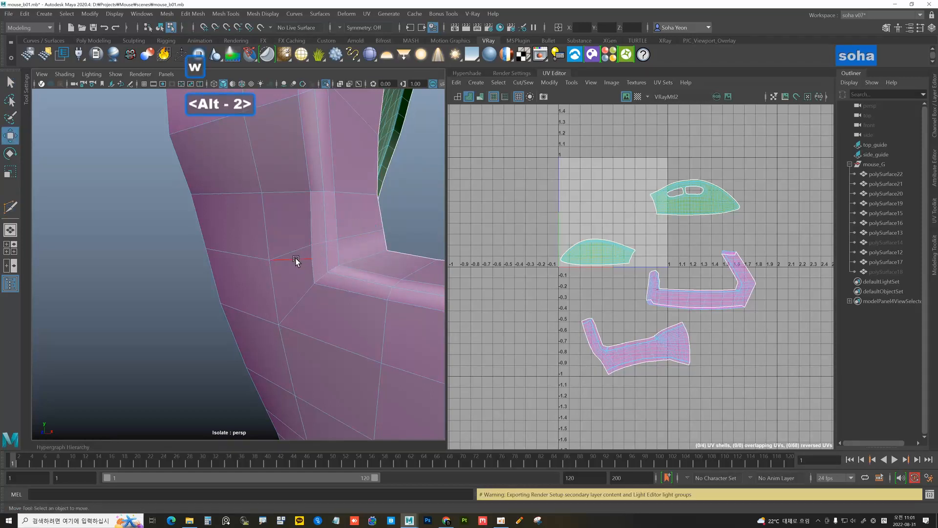
{"action": "key", "text": "alt+q"}
{"action": "scroll", "coordinate": [342, 262], "scroll_direction": "down", "scroll_amount": 4}
{"action": "key", "text": "alt+grave"}
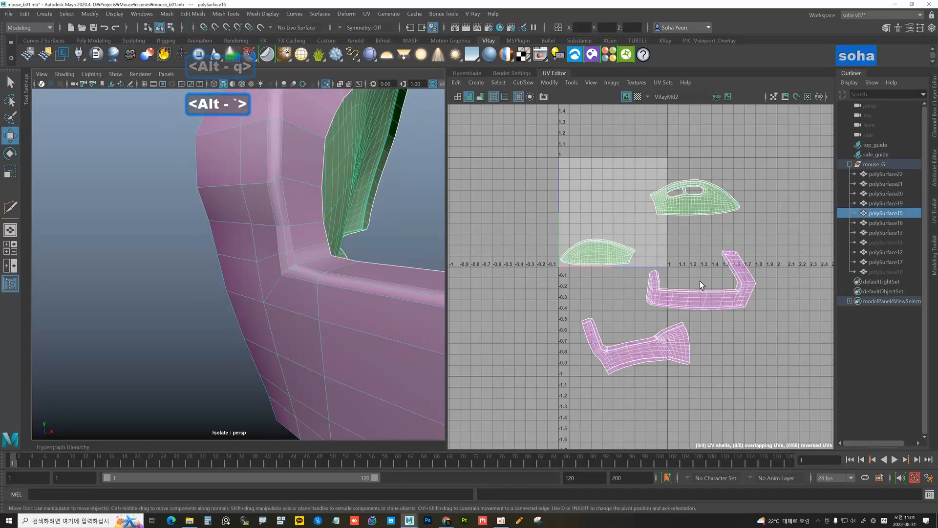
Select the side strip UV shell and unfold it
{"action": "scroll", "coordinate": [700, 280], "scroll_direction": "up", "scroll_amount": 4}
{"action": "key", "text": "alt+5"}
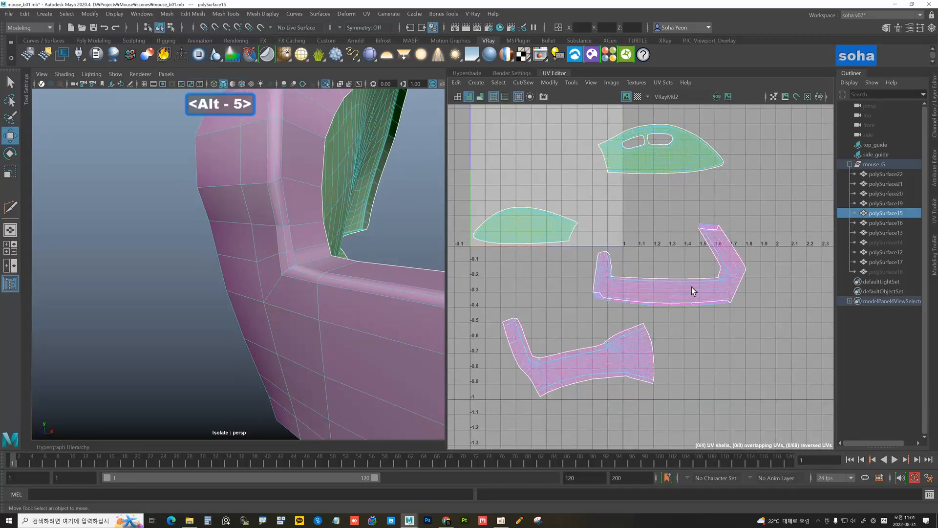
{"action": "left_click", "coordinate": [683, 287]}
{"action": "key", "text": "d"}
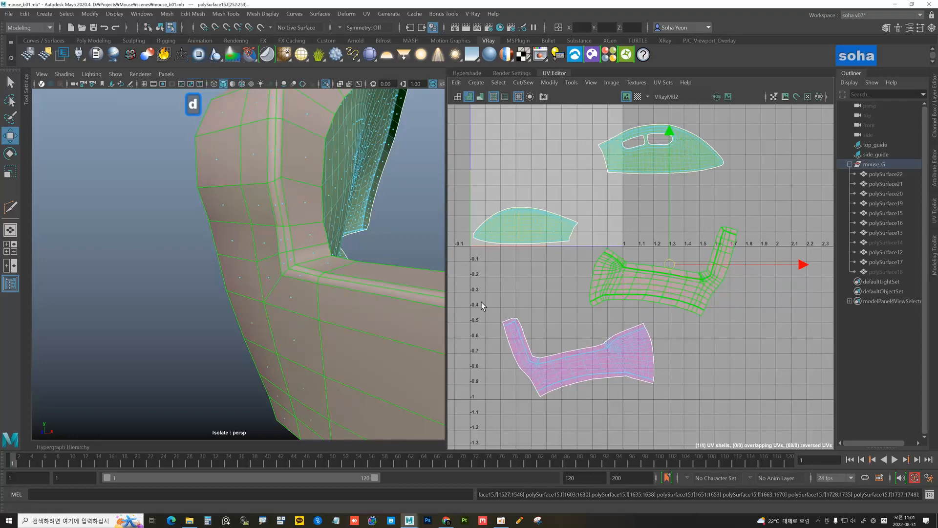
{"action": "scroll", "coordinate": [272, 275], "scroll_direction": "down", "scroll_amount": 8}
{"action": "left_click_drag", "start_coordinate": [272, 277], "coordinate": [259, 281], "text": "alt"}
{"action": "right_click_drag", "start_coordinate": [260, 280], "coordinate": [413, 313], "text": "alt"}
{"action": "left_click_drag", "start_coordinate": [268, 272], "coordinate": [194, 232], "text": "alt"}
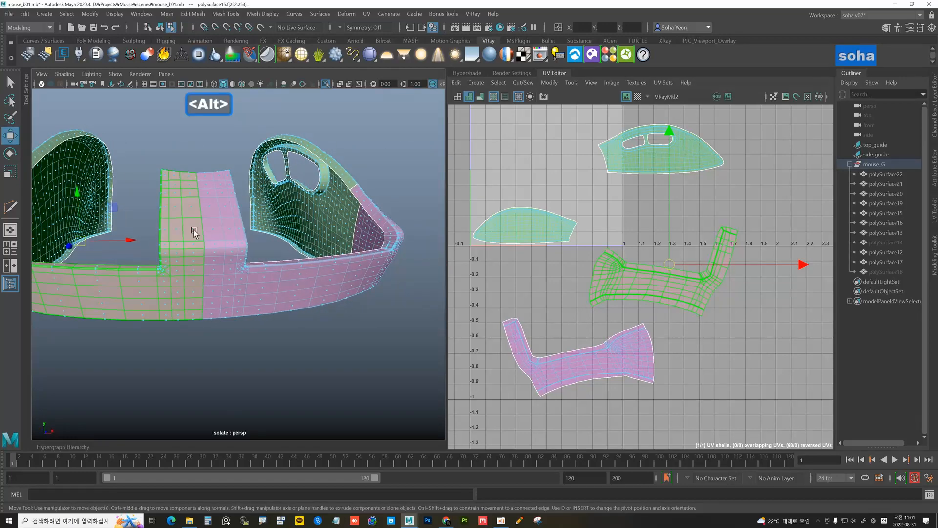
Select the pink shell's border edge loop in the UV Editor
{"action": "right_click_drag", "start_coordinate": [573, 320], "coordinate": [657, 320], "text": "alt"}
{"action": "key", "text": "alt+2"}
{"action": "right_click_drag", "start_coordinate": [595, 287], "coordinate": [739, 302], "text": "alt"}
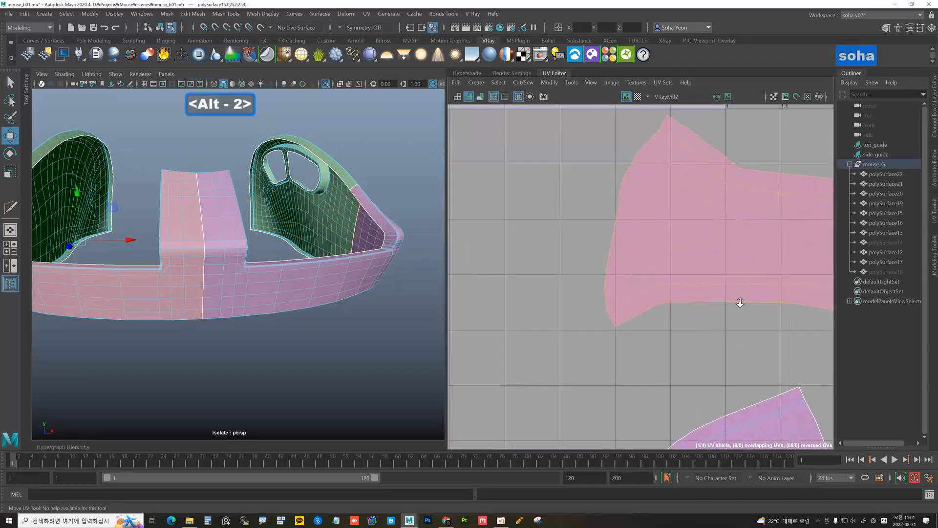
{"action": "left_click", "coordinate": [611, 318]}
{"action": "middle_click_drag", "start_coordinate": [630, 240], "coordinate": [611, 327], "text": "alt"}
{"action": "right_click_drag", "start_coordinate": [610, 242], "coordinate": [655, 228], "text": "alt"}
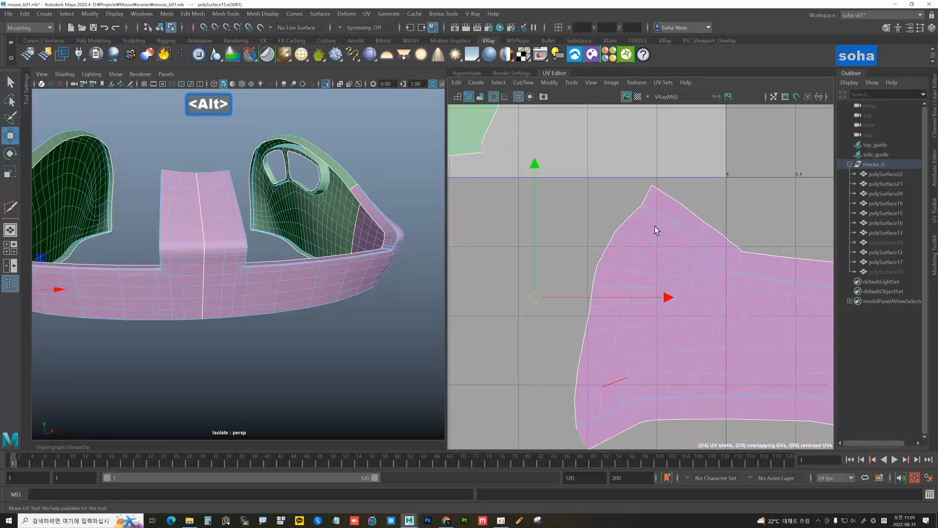
{"action": "double_click", "coordinate": [647, 195], "text": "shift"}
{"action": "right_click_drag", "start_coordinate": [678, 312], "coordinate": [496, 288], "text": "alt"}
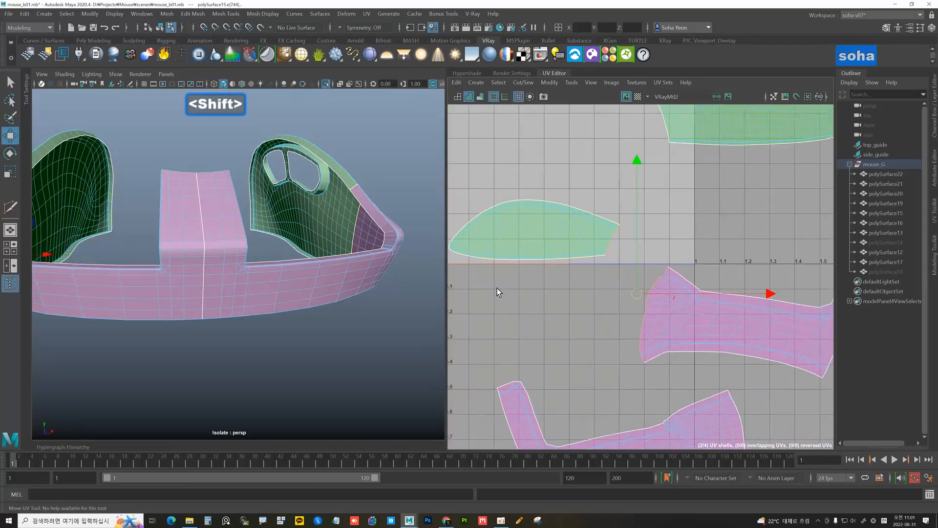
{"action": "middle_click_drag", "start_coordinate": [669, 316], "coordinate": [647, 253], "text": "alt"}
{"action": "right_click_drag", "start_coordinate": [678, 268], "coordinate": [586, 286], "text": "alt"}
{"action": "middle_click_drag", "start_coordinate": [660, 294], "coordinate": [659, 288], "text": "alt"}
{"action": "right_click_drag", "start_coordinate": [678, 290], "coordinate": [636, 283], "text": "alt"}
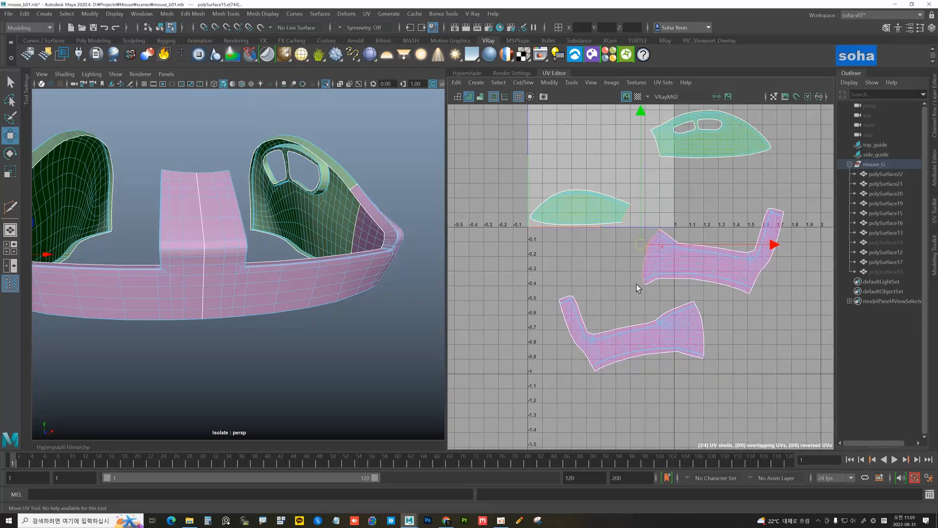
Select the seam edge loop on the model and sew the side strip onto the lower shell
{"action": "left_click_drag", "start_coordinate": [411, 290], "coordinate": [356, 287], "text": "alt"}
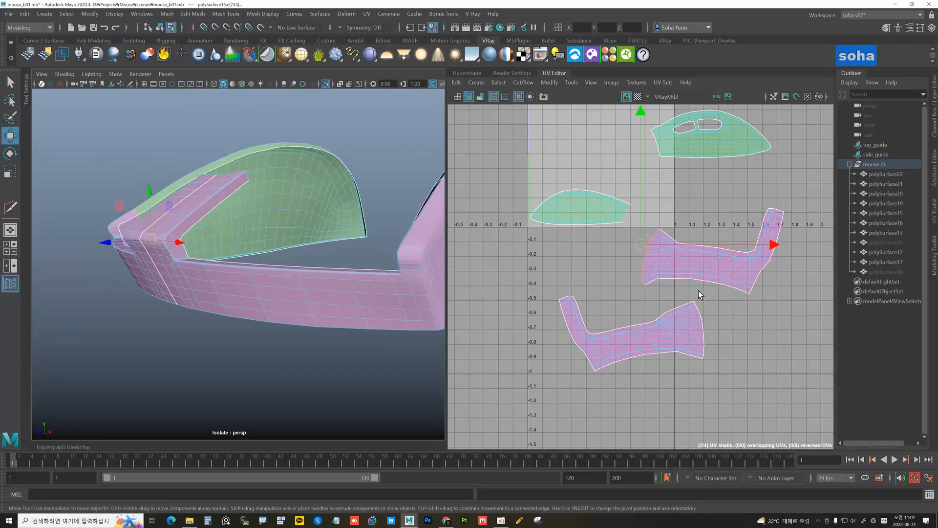
{"action": "left_click_drag", "start_coordinate": [299, 289], "coordinate": [348, 264], "text": "alt"}
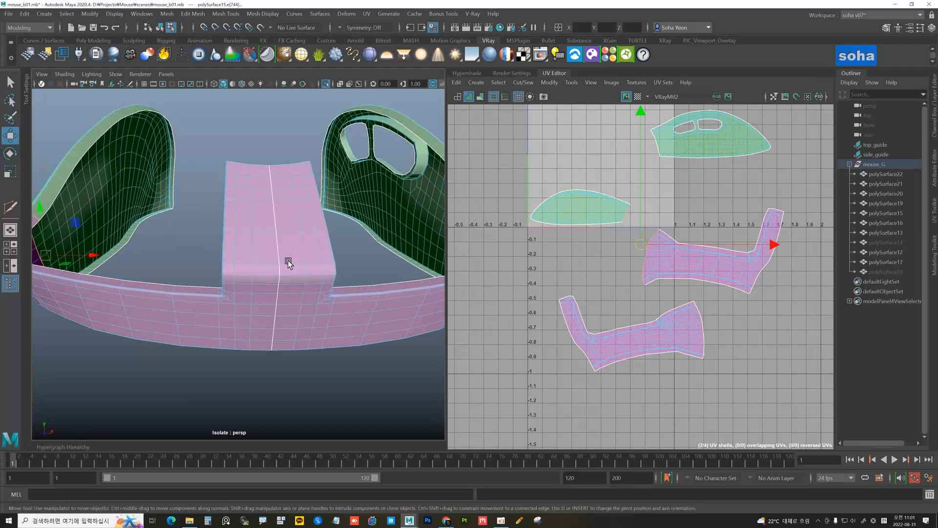
{"action": "double_click", "coordinate": [277, 248]}
{"action": "scroll", "coordinate": [637, 295], "scroll_direction": "down", "scroll_amount": 3}
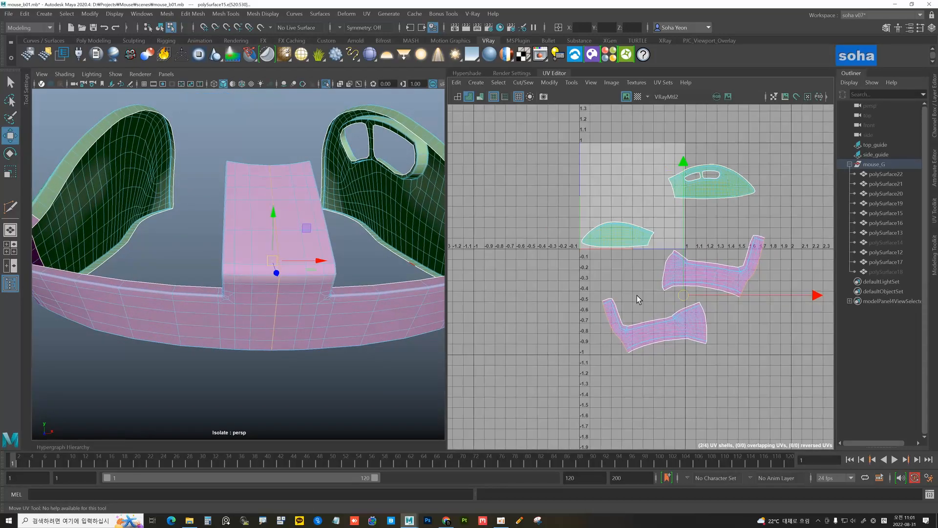
{"action": "key", "text": "alt"}
{"action": "key", "text": "shift+v"}
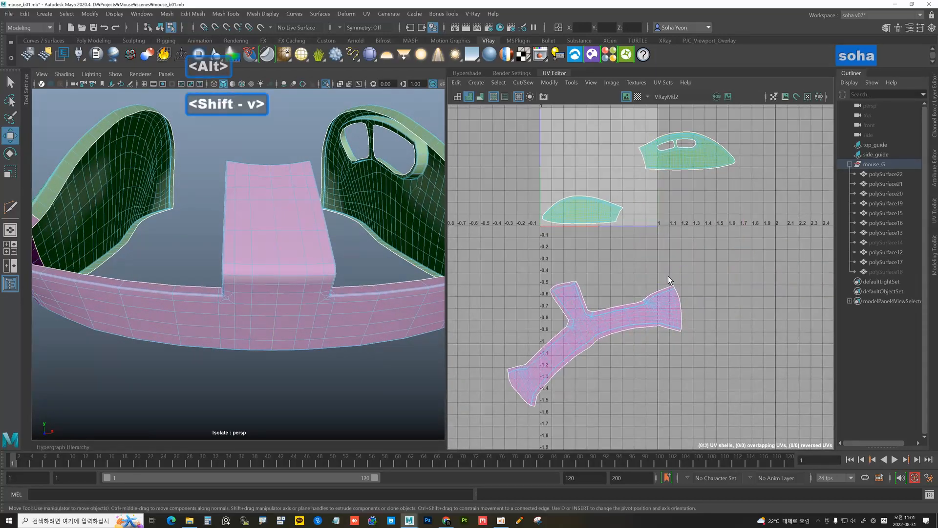
Select a seam edge at the nose and add the second seam loop to the selection
{"action": "right_click_drag", "start_coordinate": [315, 277], "coordinate": [235, 274], "text": "alt"}
{"action": "mouse_move", "coordinate": [303, 285]}
{"action": "left_mouse_down", "text": "alt"}
{"action": "mouse_move", "coordinate": [259, 274]}
{"action": "mouse_move", "coordinate": [301, 283]}
{"action": "left_mouse_up", "text": "alt"}
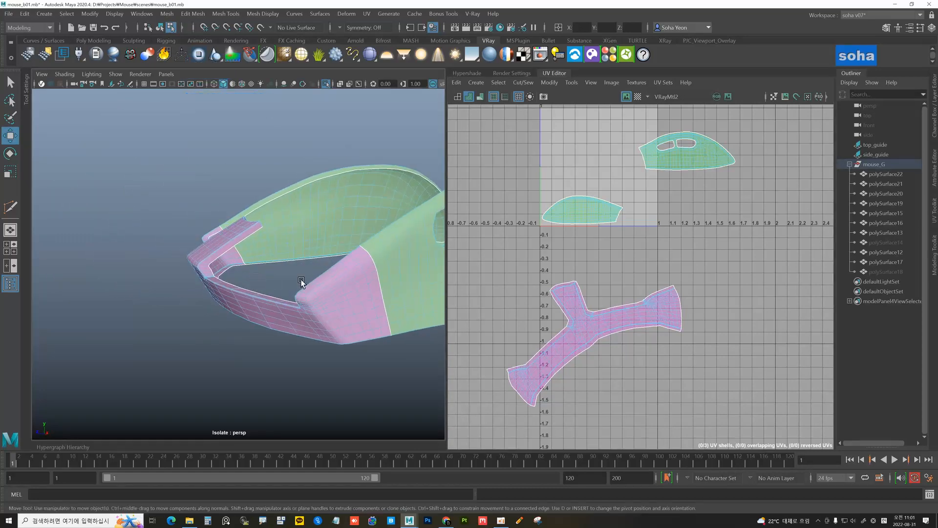
{"action": "middle_click_drag", "start_coordinate": [359, 282], "coordinate": [302, 275], "text": "alt"}
{"action": "right_click_drag", "start_coordinate": [303, 276], "coordinate": [317, 263], "text": "alt"}
{"action": "key", "text": "alt+2"}
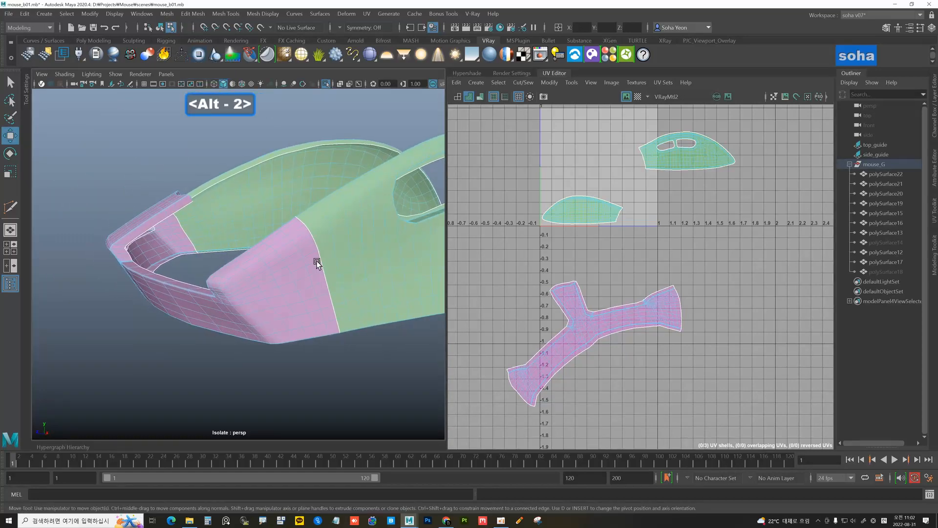
{"action": "left_click", "coordinate": [317, 248]}
{"action": "left_click_drag", "start_coordinate": [315, 248], "coordinate": [190, 254], "text": "alt"}
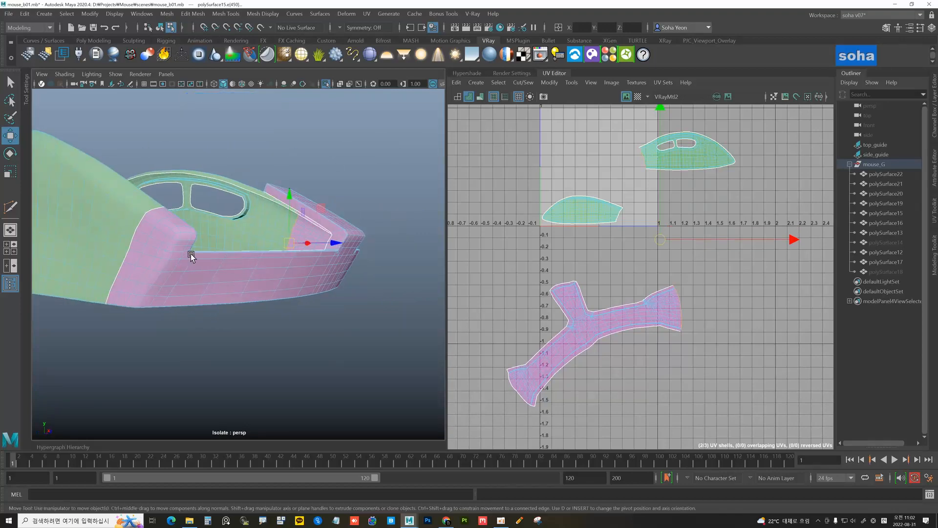
{"action": "double_click", "coordinate": [126, 251], "text": "shift"}
{"action": "left_click_drag", "start_coordinate": [128, 252], "coordinate": [266, 262], "text": "alt"}
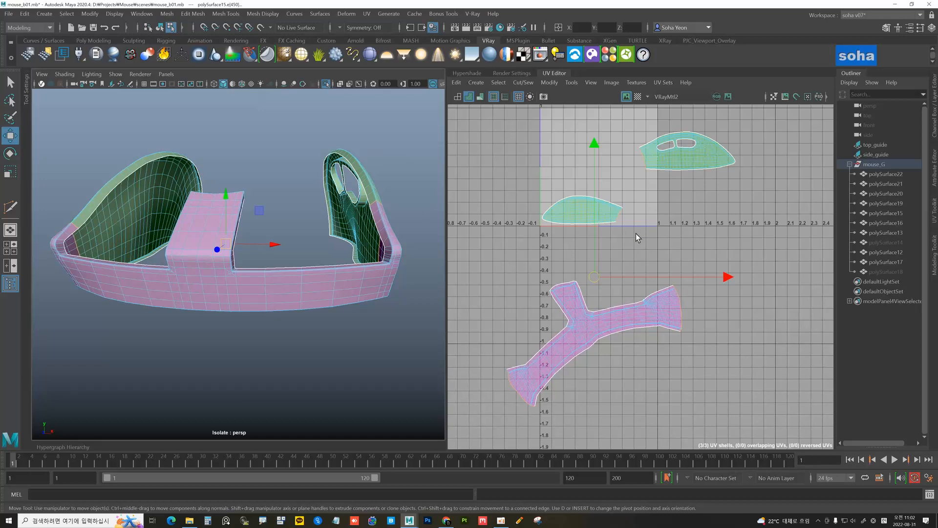
Sew the remaining body seams into one shell and unfold it
{"action": "key", "text": "shift+v"}
{"action": "middle_click_drag", "start_coordinate": [628, 225], "coordinate": [670, 230]}
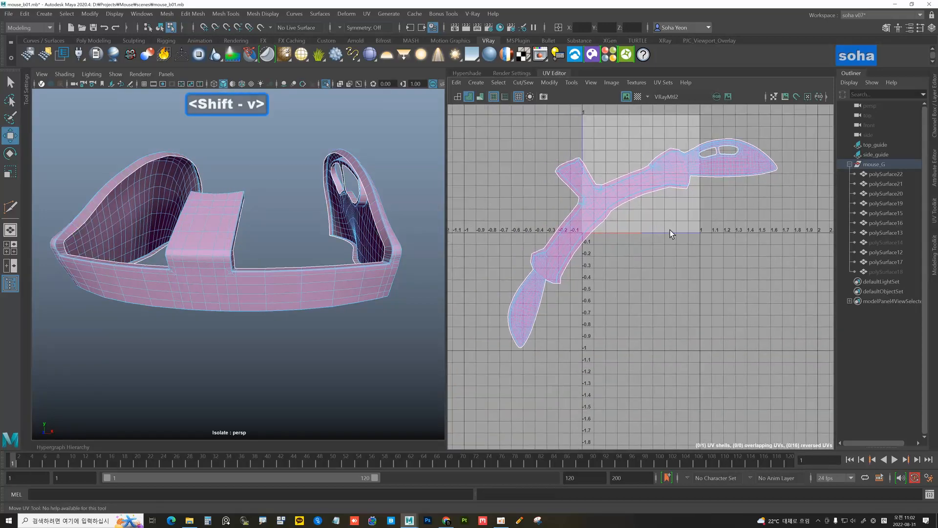
{"action": "scroll", "coordinate": [670, 229], "scroll_direction": "down", "scroll_amount": 2}
{"action": "scroll", "coordinate": [628, 227], "scroll_direction": "down", "scroll_amount": 1}
{"action": "key", "text": "alt+4"}
{"action": "left_click_drag", "start_coordinate": [660, 253], "coordinate": [690, 245]}
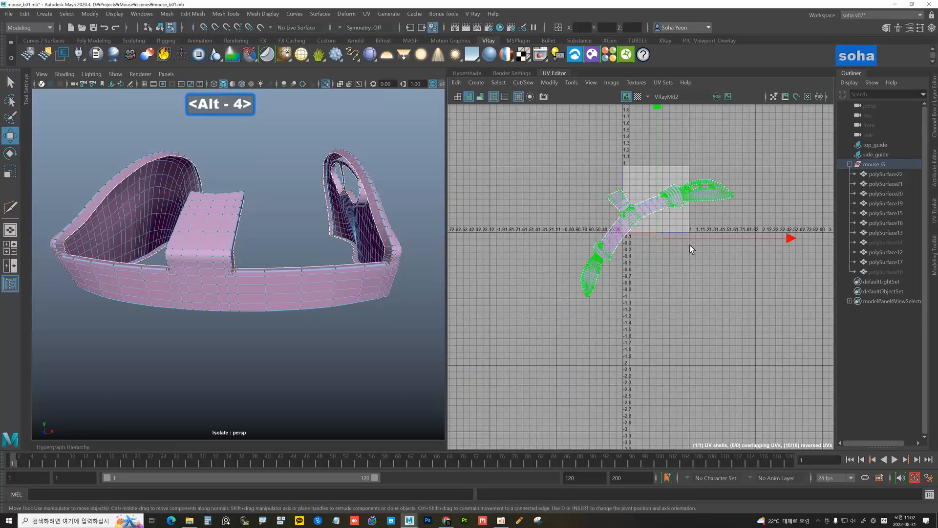
{"action": "key", "text": "d"}
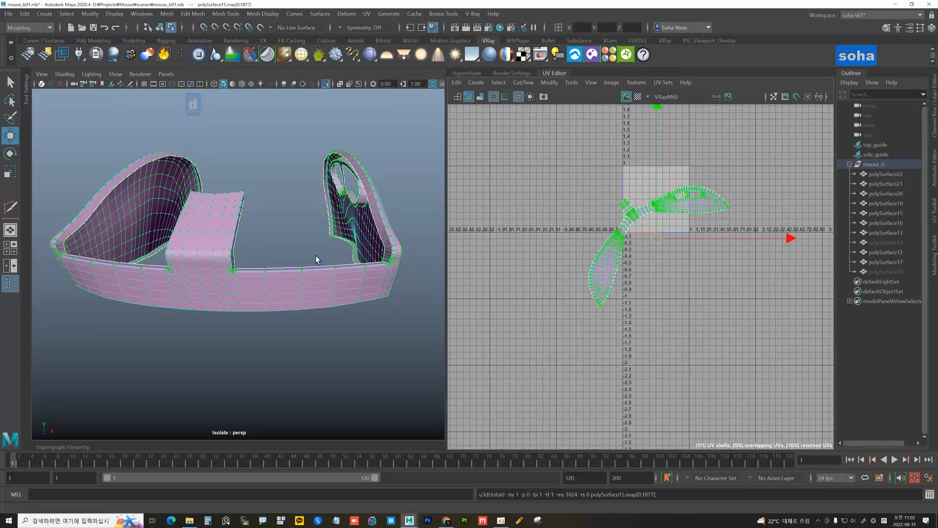
Show the checker map and orbit the mouse to inspect the texture from top and side
{"action": "left_click_drag", "start_coordinate": [317, 259], "coordinate": [293, 253], "text": "alt"}
{"action": "left_click", "coordinate": [637, 96]}
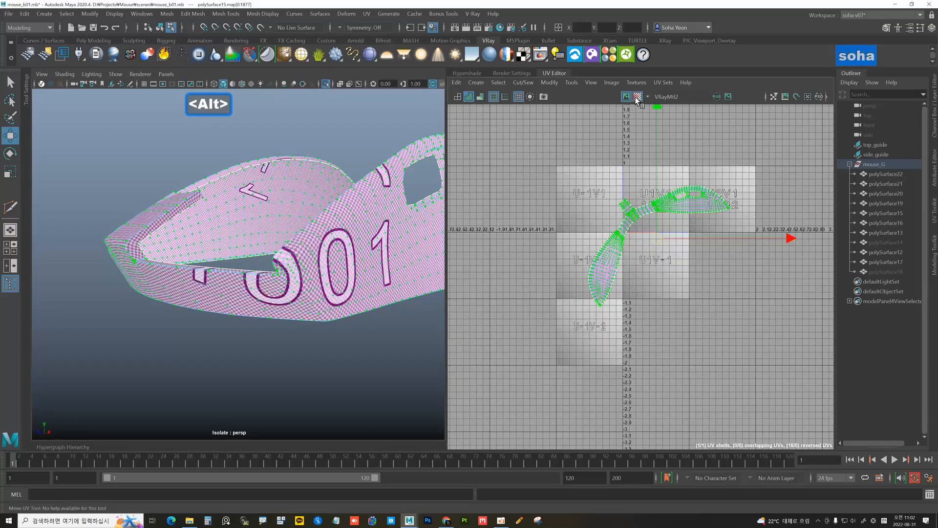
{"action": "left_click_drag", "start_coordinate": [342, 235], "coordinate": [275, 281], "text": "alt"}
{"action": "middle_click_drag", "start_coordinate": [353, 266], "coordinate": [186, 244], "text": "alt"}
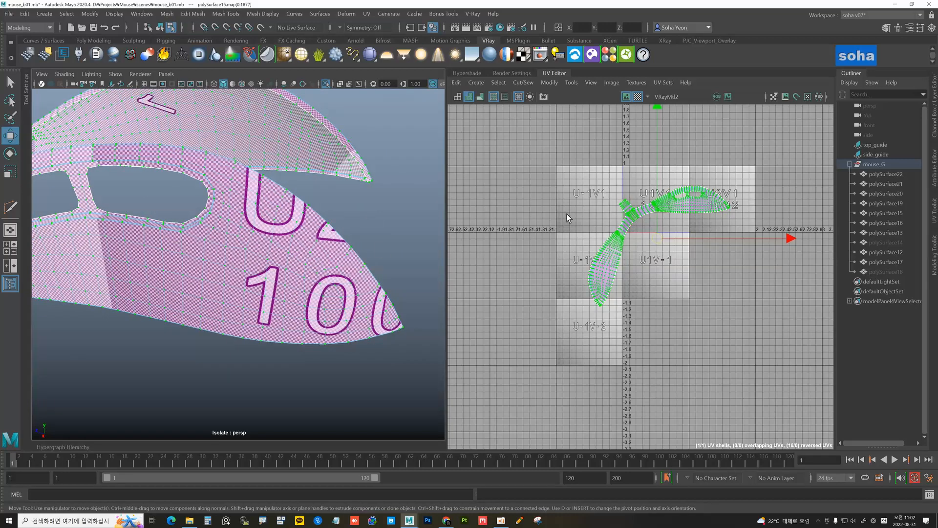
{"action": "mouse_move", "coordinate": [285, 260]}
{"action": "left_mouse_down", "text": "alt"}
{"action": "mouse_move", "coordinate": [253, 245]}
{"action": "mouse_move", "coordinate": [314, 225]}
{"action": "mouse_move", "coordinate": [293, 248]}
{"action": "left_mouse_up", "text": "alt"}
{"action": "scroll", "coordinate": [327, 258], "scroll_direction": "up", "scroll_amount": 3}
{"action": "scroll", "coordinate": [250, 248], "scroll_direction": "up", "scroll_amount": 5, "text": "alt"}
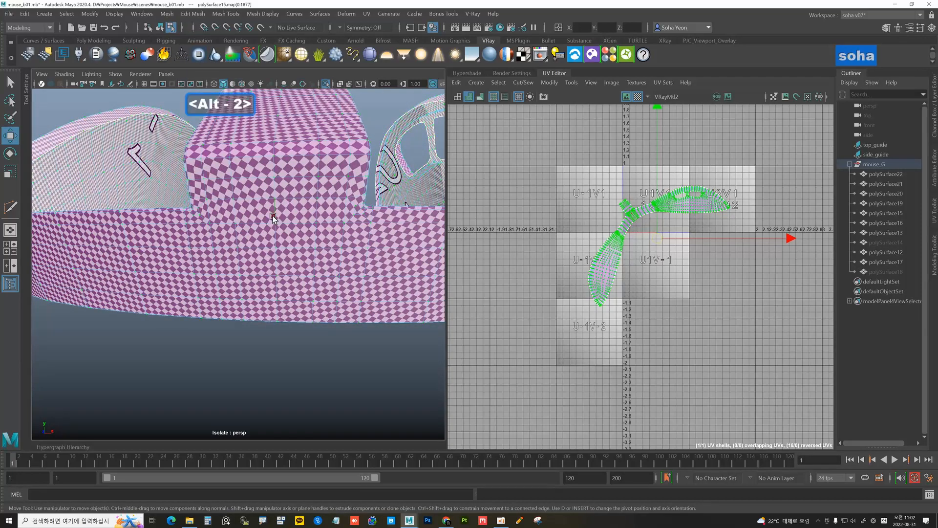
Cut the body shell along an edge loop, splitting off its lower branch
{"action": "double_click", "coordinate": [272, 216]}
{"action": "scroll", "coordinate": [295, 253], "scroll_direction": "down", "scroll_amount": 6}
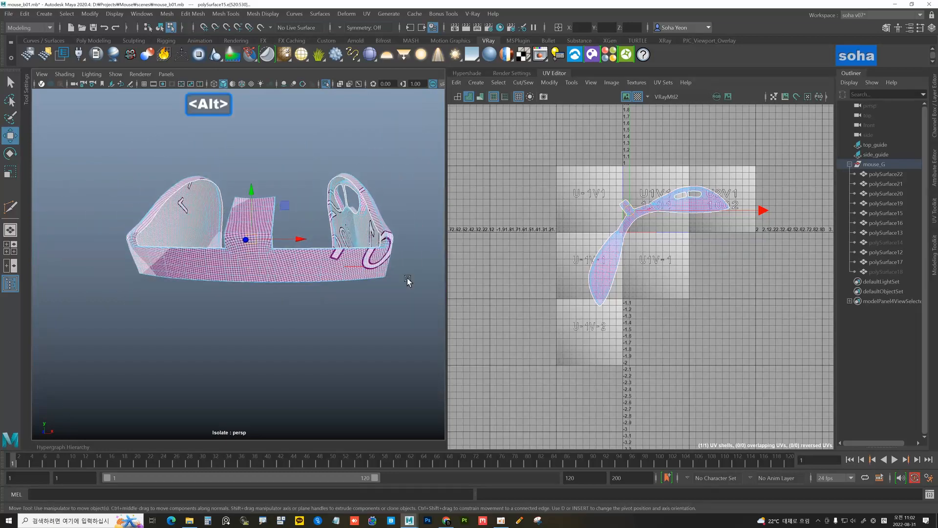
{"action": "key", "text": "shift+c"}
{"action": "right_click_drag", "start_coordinate": [326, 270], "coordinate": [302, 275], "text": "alt"}
{"action": "right_click_drag", "start_coordinate": [594, 248], "coordinate": [647, 223], "text": "alt"}
{"action": "middle_click_drag", "start_coordinate": [647, 222], "coordinate": [587, 250], "text": "alt"}
{"action": "right_click_drag", "start_coordinate": [588, 251], "coordinate": [688, 205], "text": "alt"}
{"action": "middle_click_drag", "start_coordinate": [688, 205], "coordinate": [655, 255], "text": "alt"}
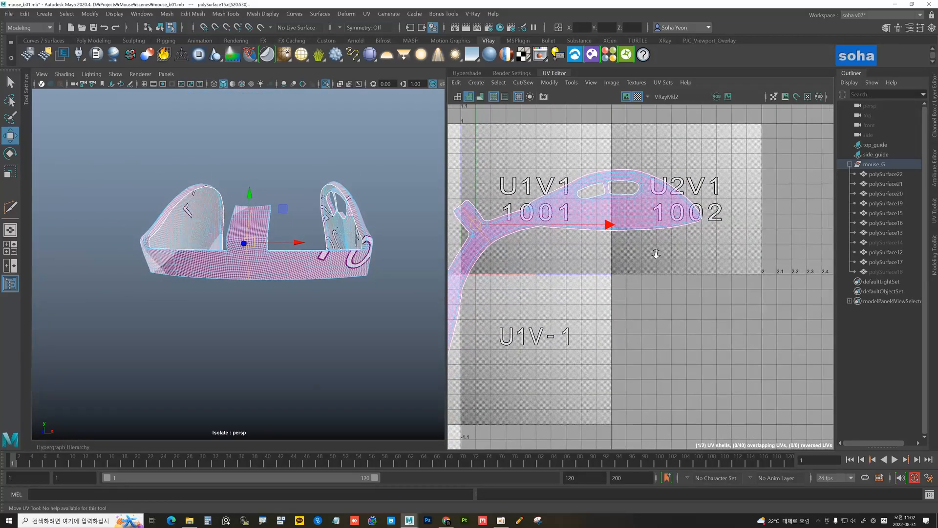
{"action": "left_click_drag", "start_coordinate": [403, 253], "coordinate": [293, 251], "text": "alt"}
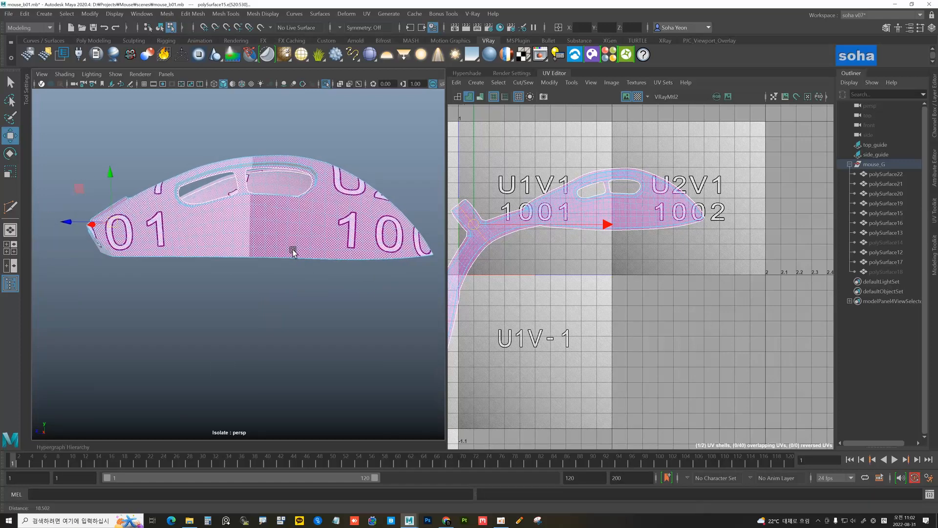
{"action": "right_click_drag", "start_coordinate": [293, 251], "coordinate": [304, 274], "text": "alt"}
Straighten the UV borders along two bottom border edges
{"action": "left_click", "coordinate": [305, 276]}
{"action": "middle_click_drag", "start_coordinate": [571, 247], "coordinate": [551, 272], "text": "alt"}
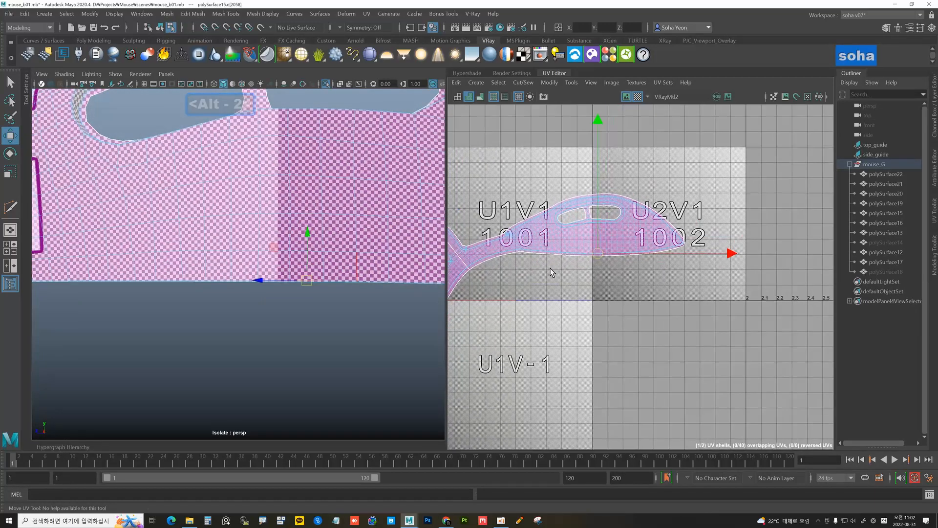
{"action": "right_click_drag", "start_coordinate": [551, 272], "coordinate": [638, 249], "text": "alt"}
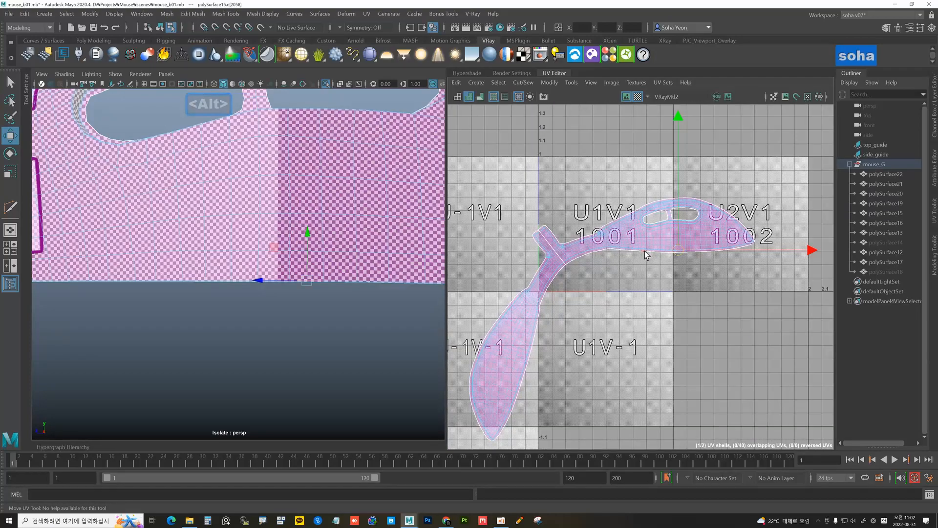
{"action": "key", "text": "ctrl+alt+shift+e"}
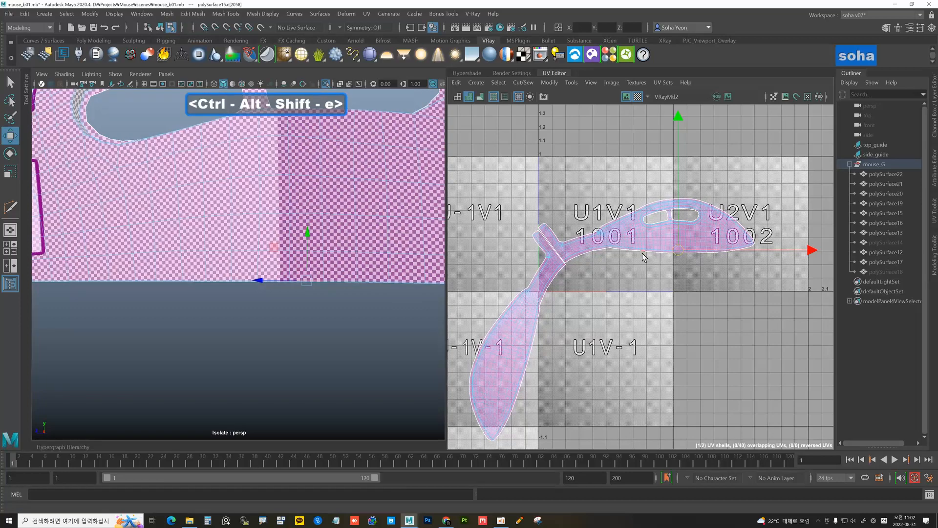
{"action": "middle_click_drag", "start_coordinate": [571, 271], "coordinate": [615, 210], "text": "alt"}
{"action": "left_click", "coordinate": [574, 295]}
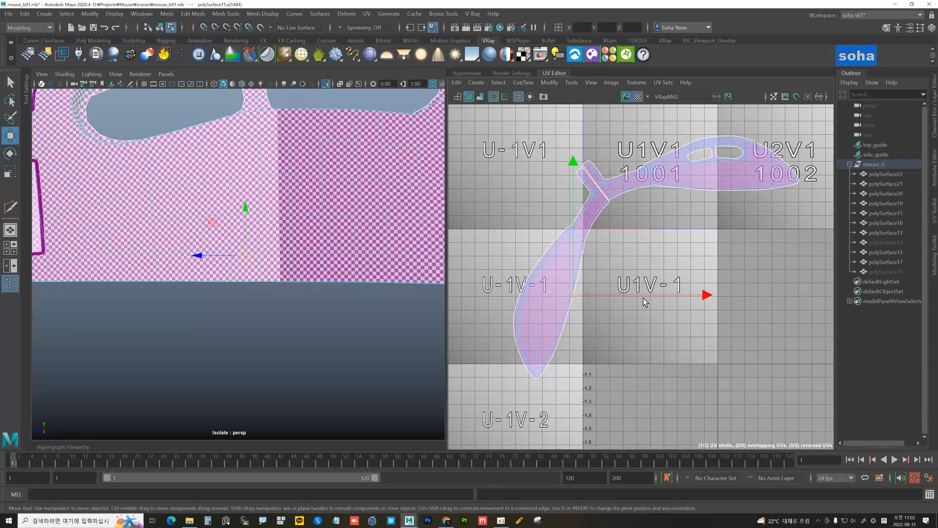
{"action": "key", "text": "ctrl+alt+shift+e"}
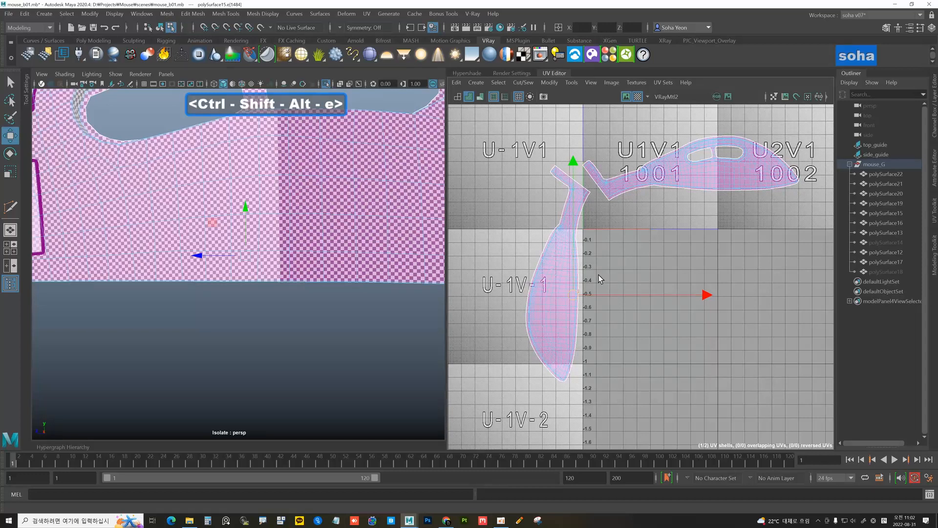
{"action": "key", "text": "alt+5"}
Rotate the split-off strip 180 degrees and pack both body shells into the 0–1 tile
{"action": "left_click", "coordinate": [554, 277]}
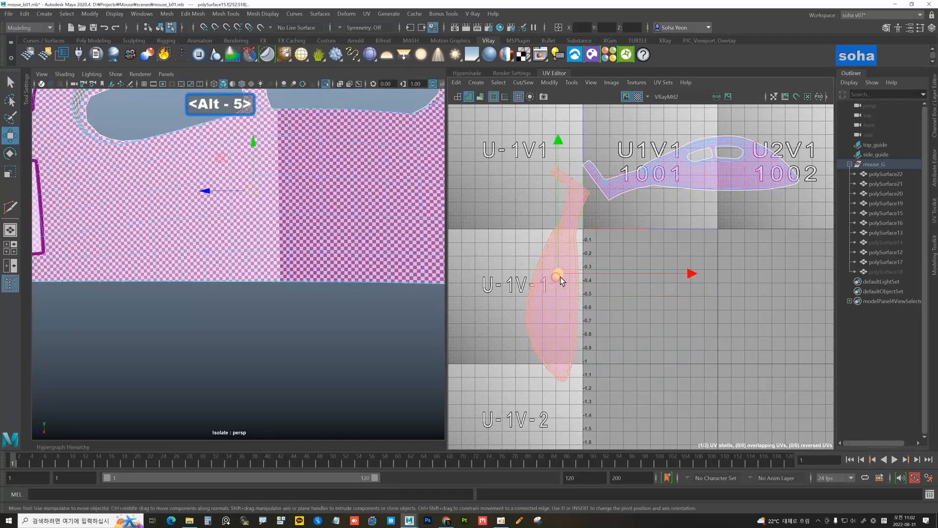
{"action": "key", "text": "c"}
{"action": "key", "text": "c"}
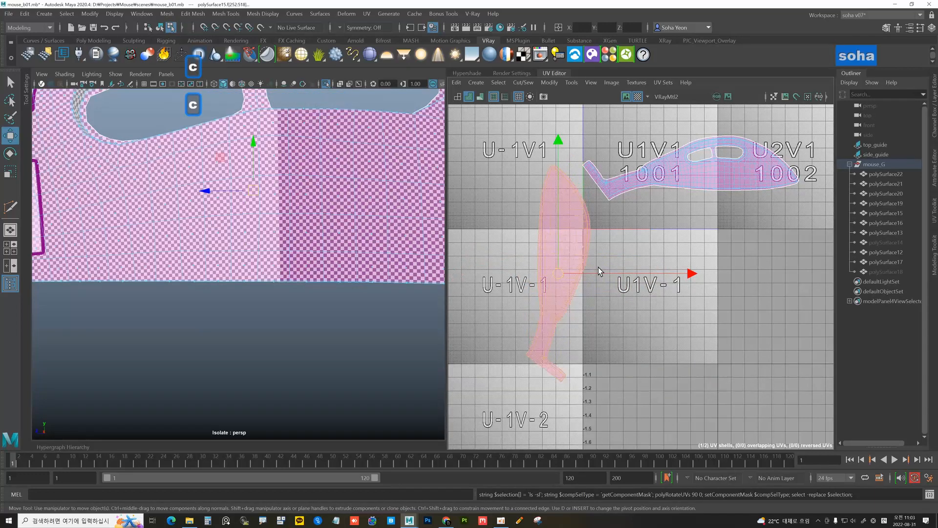
{"action": "key", "text": "c"}
{"action": "scroll", "coordinate": [677, 259], "scroll_direction": "down", "scroll_amount": 3}
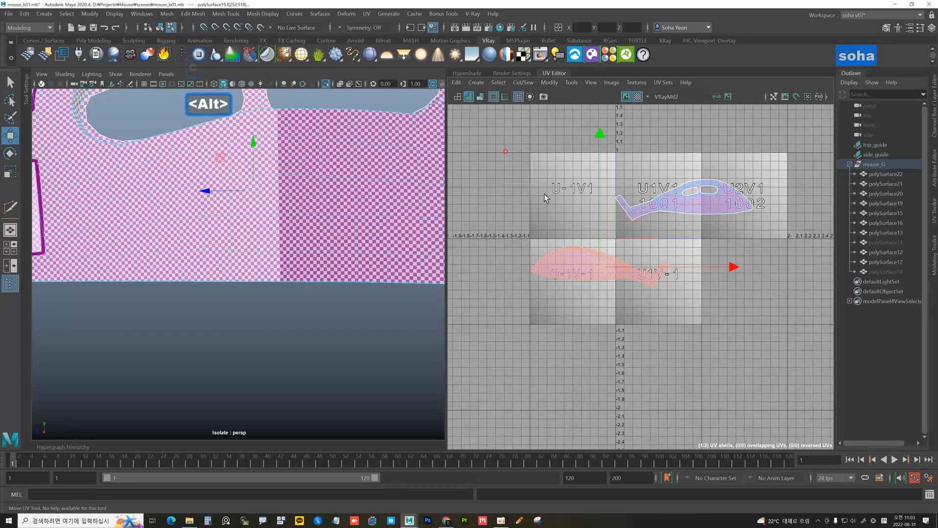
{"action": "left_click_drag", "start_coordinate": [812, 321], "coordinate": [813, 323]}
{"action": "key", "text": "z"}
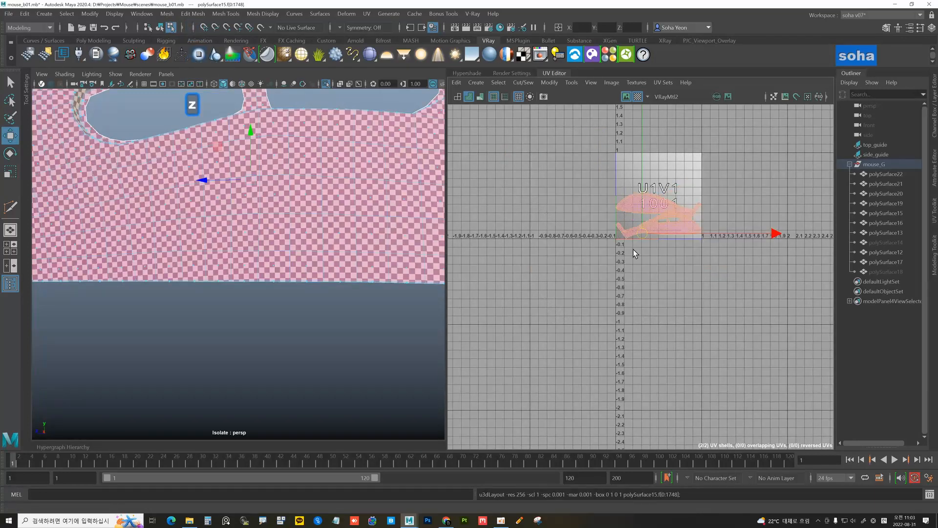
Exit isolation and hide the finished mouse body, polySurface15
{"action": "scroll", "coordinate": [633, 253], "scroll_direction": "up", "scroll_amount": 3}
{"action": "scroll", "coordinate": [753, 304], "scroll_direction": "up", "scroll_amount": 4}
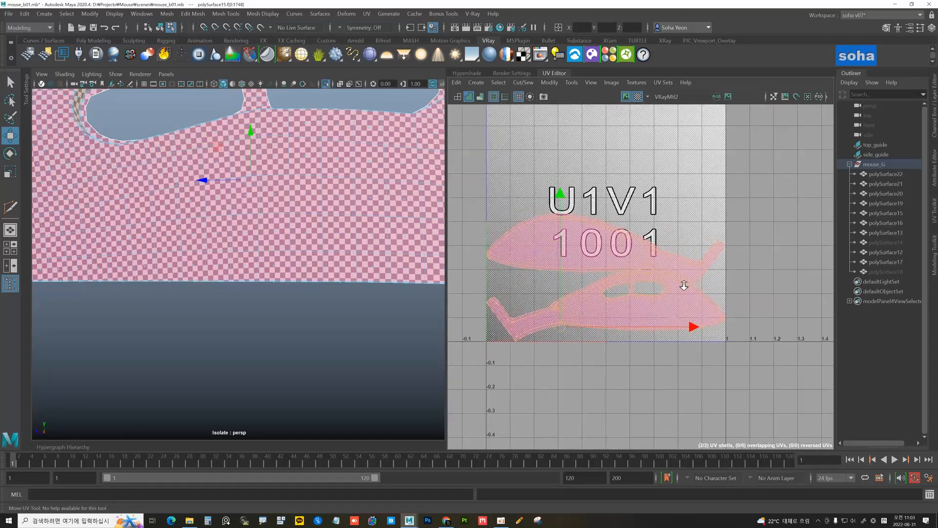
{"action": "key", "text": "f"}
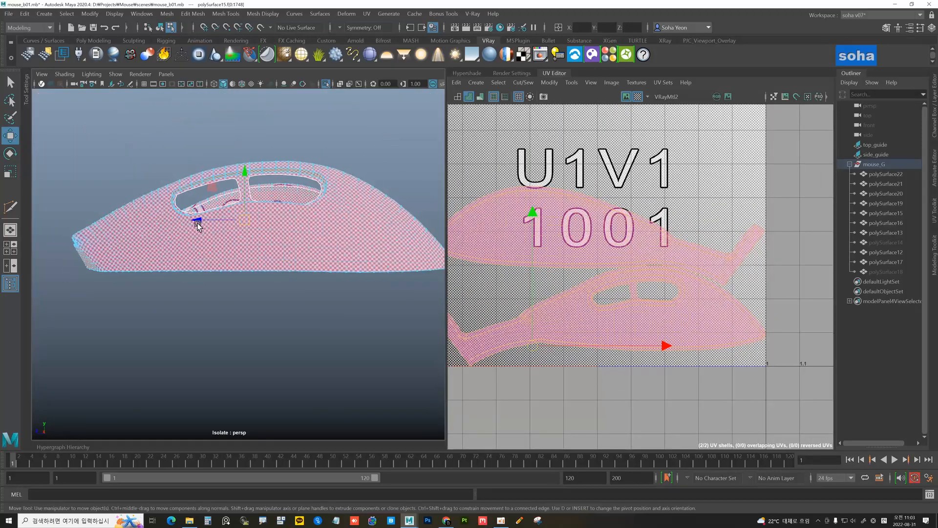
{"action": "left_click_drag", "start_coordinate": [173, 231], "coordinate": [277, 289], "text": "alt"}
{"action": "key", "text": "alt+grave"}
{"action": "key", "text": "alt+shift+a"}
{"action": "scroll", "coordinate": [279, 283], "scroll_direction": "up", "scroll_amount": 2}
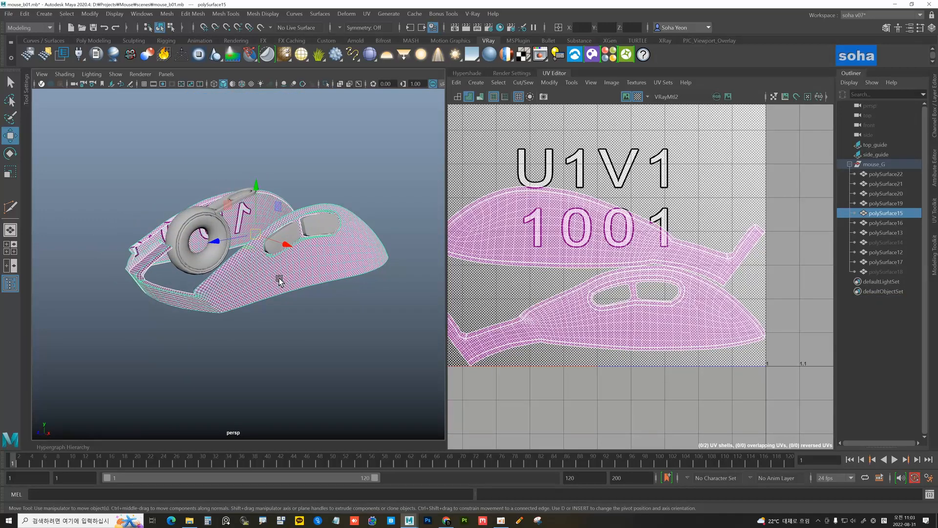
{"action": "key", "text": "h"}
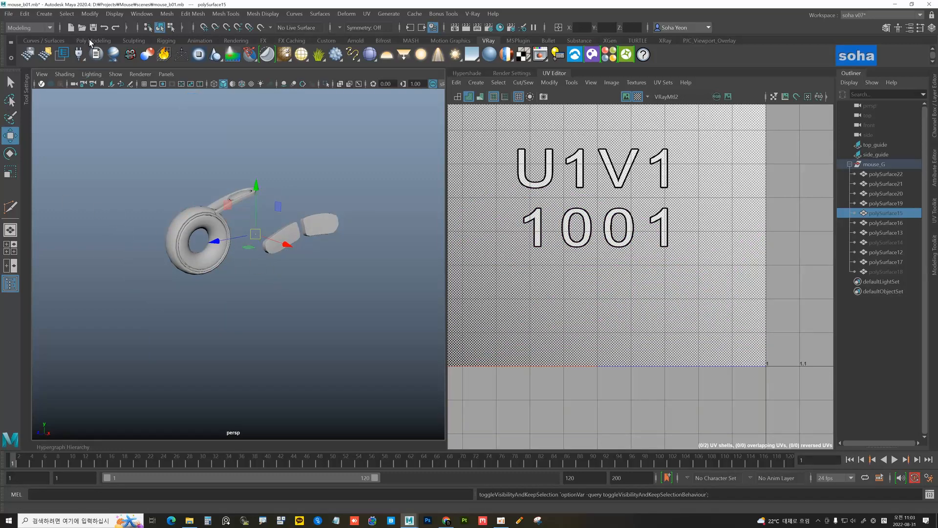
Save the scene as mouse_b02.mb, replacing the b01 version number
{"action": "left_click", "coordinate": [8, 13]}
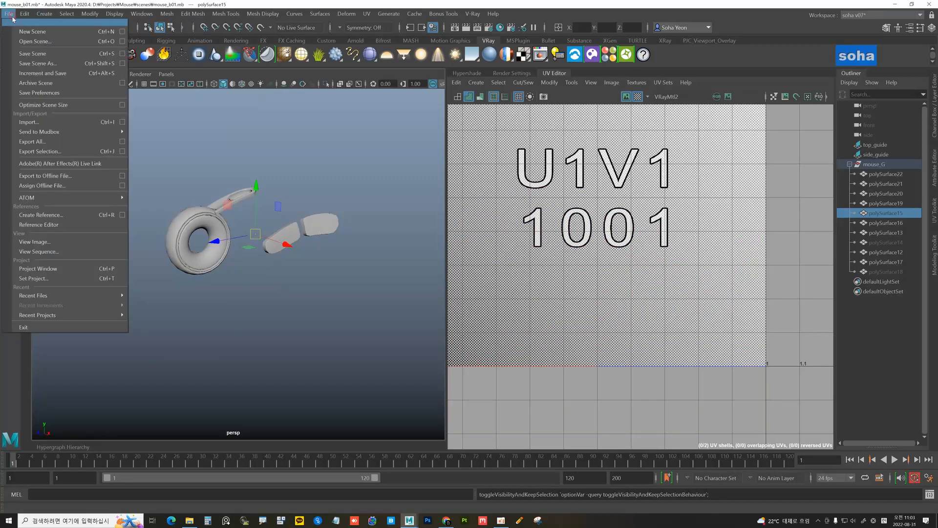
{"action": "left_click", "coordinate": [33, 63]}
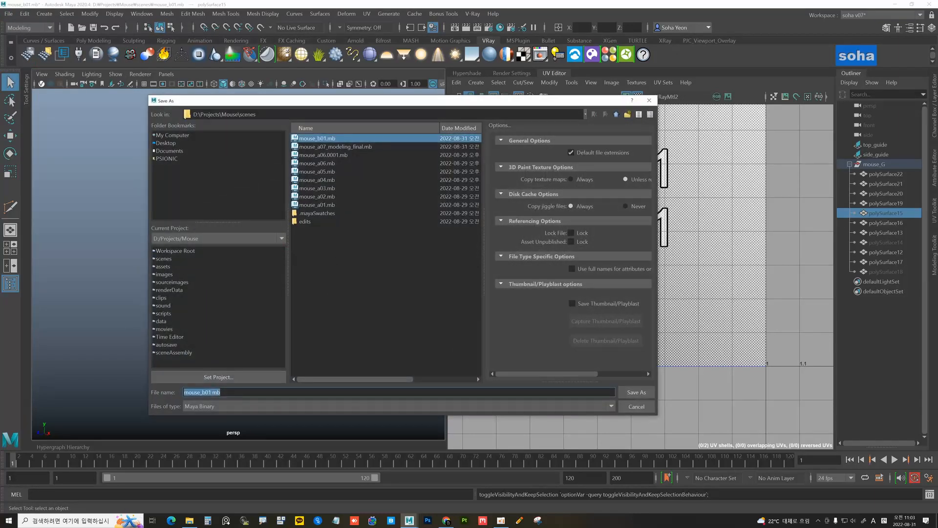
{"action": "key", "text": "Left"}
{"action": "key", "text": "Delete"}
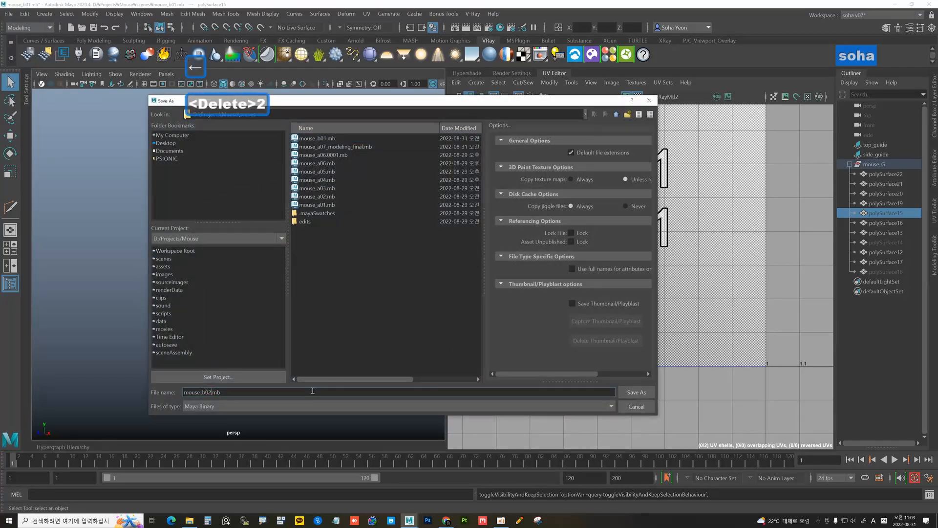
{"action": "left_click", "coordinate": [361, 129]}
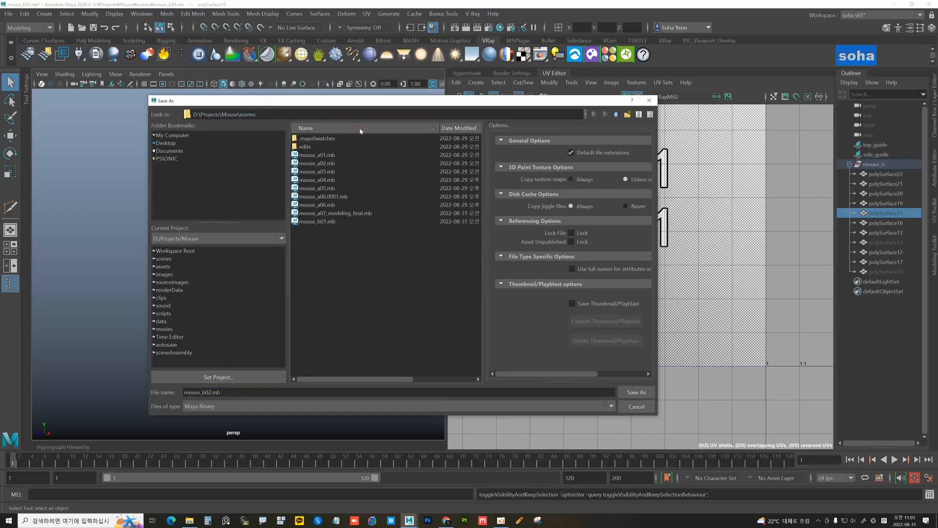
{"action": "left_click", "coordinate": [636, 392]}
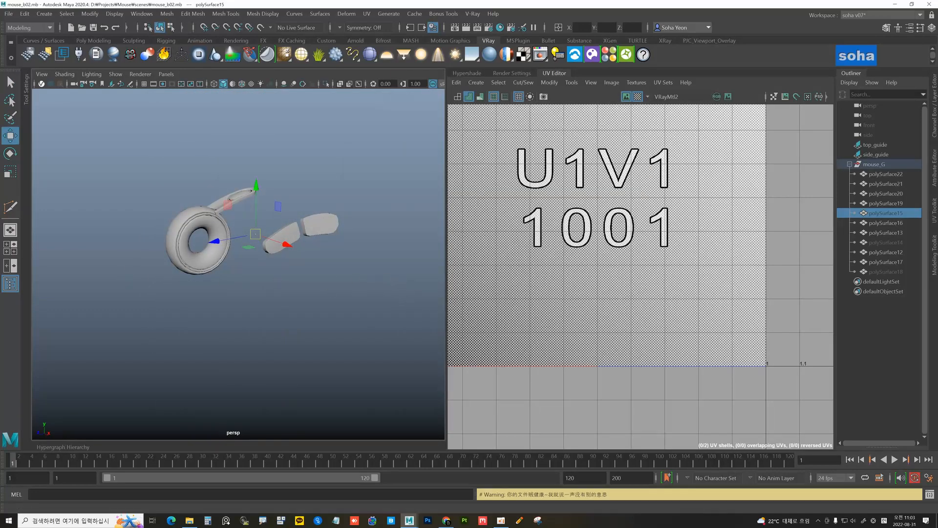
Select the side button piece and unfold its UVs using 3D Cut and Sew
{"action": "scroll", "coordinate": [282, 260], "scroll_direction": "up", "scroll_amount": 2}
{"action": "scroll", "coordinate": [282, 261], "scroll_direction": "up", "scroll_amount": 2}
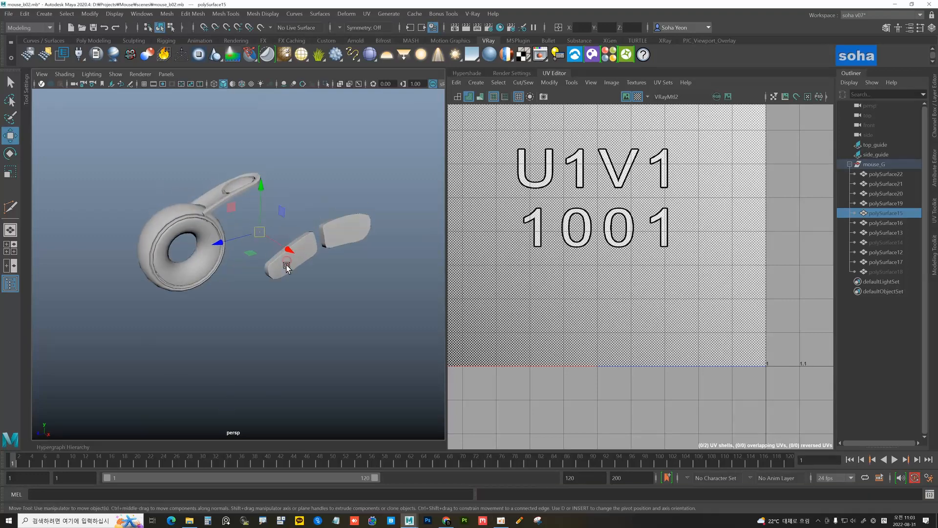
{"action": "left_click", "coordinate": [281, 271]}
{"action": "key", "text": "f"}
{"action": "left_click_drag", "start_coordinate": [280, 277], "coordinate": [247, 262], "text": "alt"}
{"action": "key", "text": "ctrl+shift+c"}
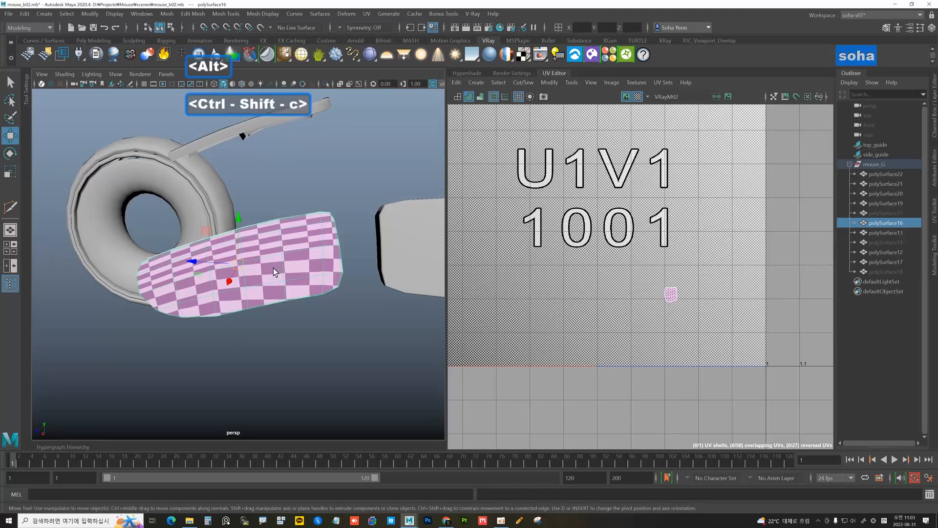
{"action": "key", "text": "f"}
{"action": "scroll", "coordinate": [599, 292], "scroll_direction": "down", "scroll_amount": 1}
{"action": "key", "text": "alt+d"}
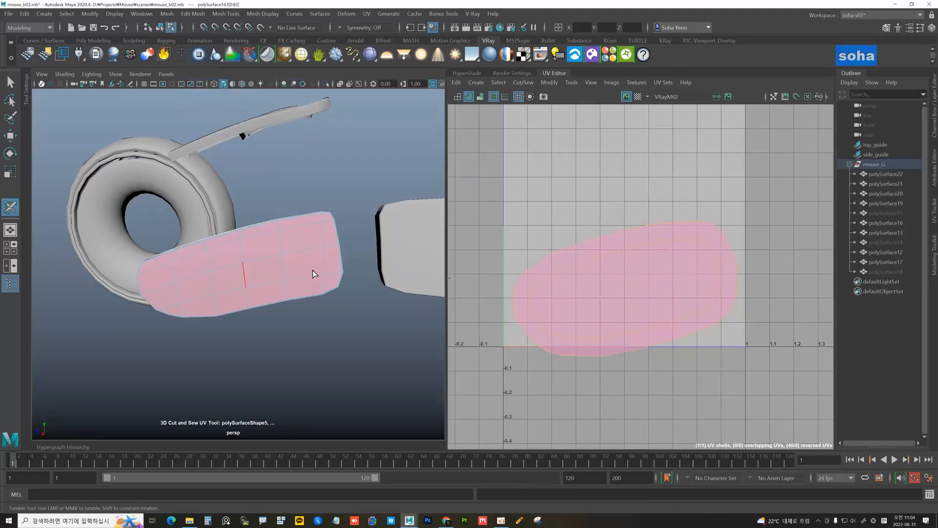
Show the checker pattern on the side button and inspect its unfolded shell
{"action": "left_click_drag", "start_coordinate": [312, 272], "coordinate": [331, 278], "text": "alt"}
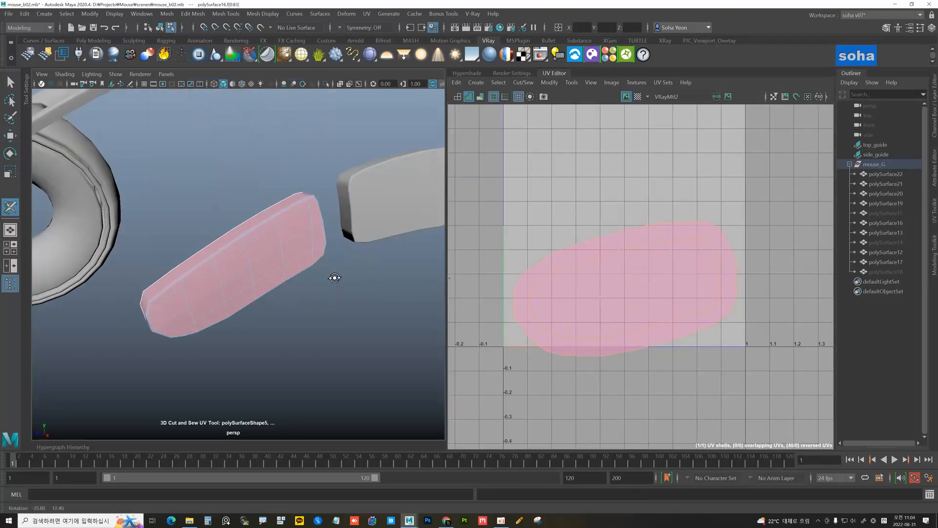
{"action": "left_click", "coordinate": [637, 96]}
{"action": "left_click_drag", "start_coordinate": [318, 247], "coordinate": [345, 224], "text": "alt"}
{"action": "right_click_drag", "start_coordinate": [345, 225], "coordinate": [406, 249], "text": "alt"}
{"action": "left_click_drag", "start_coordinate": [406, 248], "coordinate": [177, 275], "text": "alt"}
{"action": "middle_click_drag", "start_coordinate": [177, 275], "coordinate": [234, 224], "text": "alt"}
{"action": "left_click_drag", "start_coordinate": [234, 224], "coordinate": [192, 283], "text": "alt"}
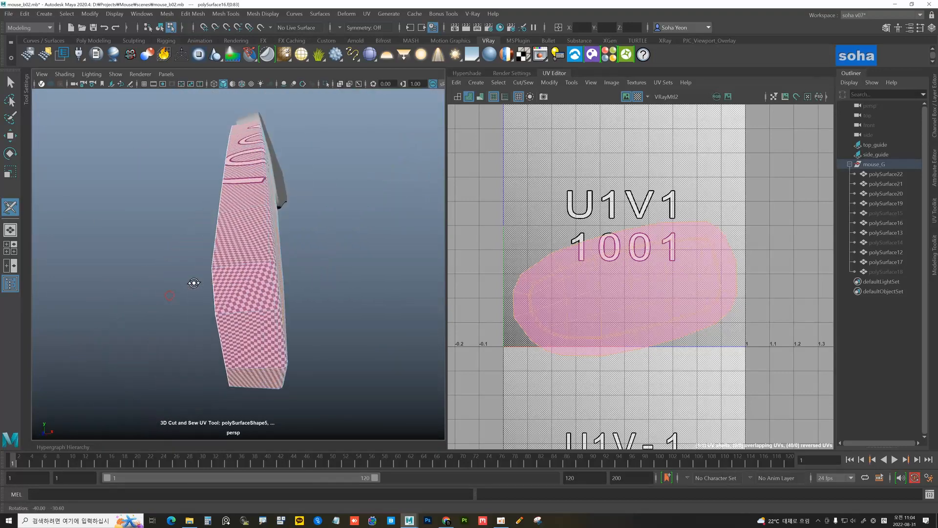
{"action": "right_click_drag", "start_coordinate": [192, 283], "coordinate": [292, 304], "text": "alt"}
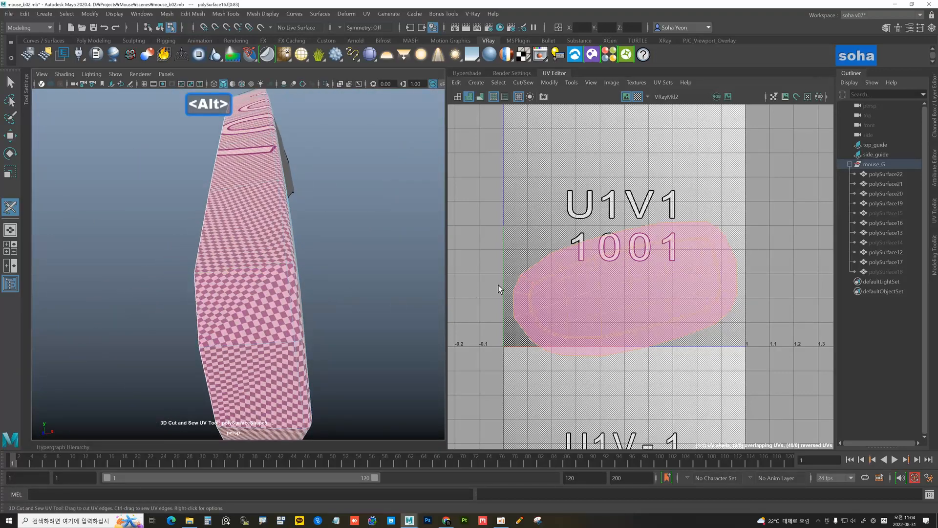
{"action": "right_click_drag", "start_coordinate": [506, 283], "coordinate": [628, 332], "text": "alt"}
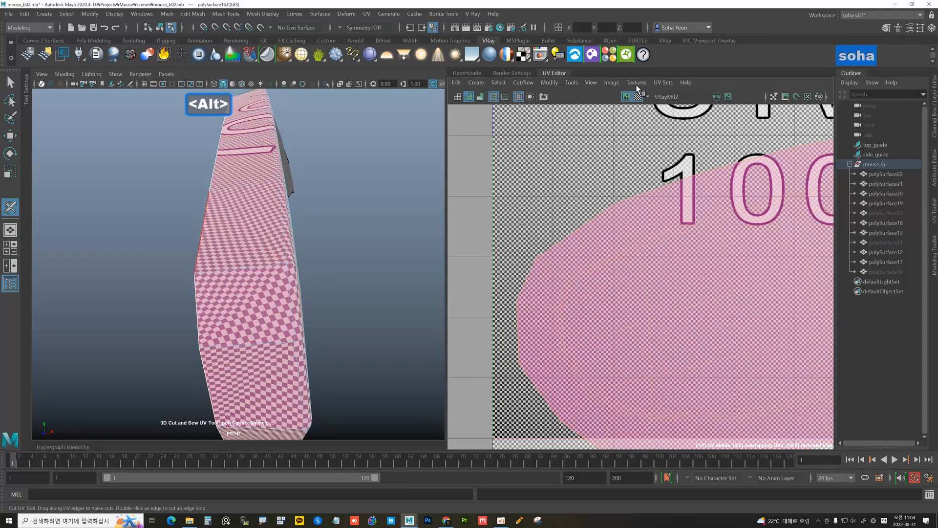
{"action": "left_click", "coordinate": [638, 97]}
{"action": "right_click_drag", "start_coordinate": [576, 285], "coordinate": [603, 212], "text": "alt"}
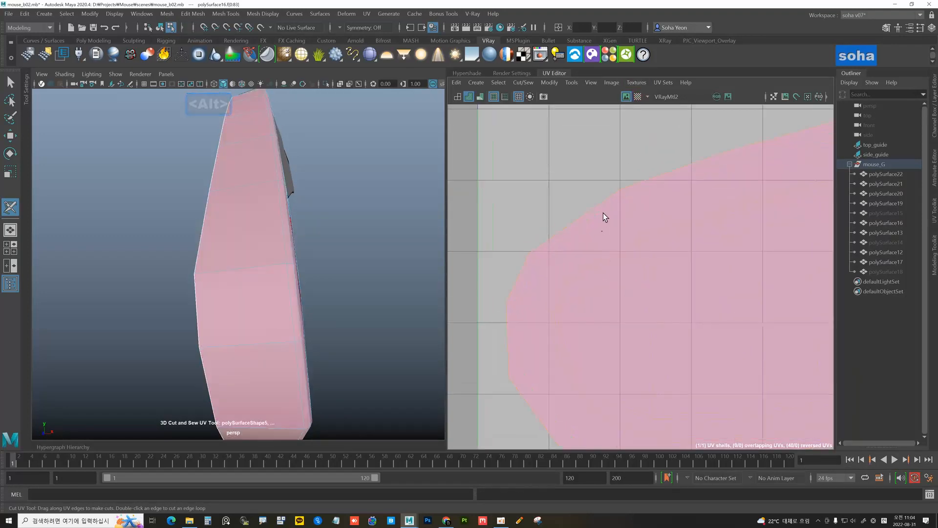
{"action": "left_click", "coordinate": [637, 97]}
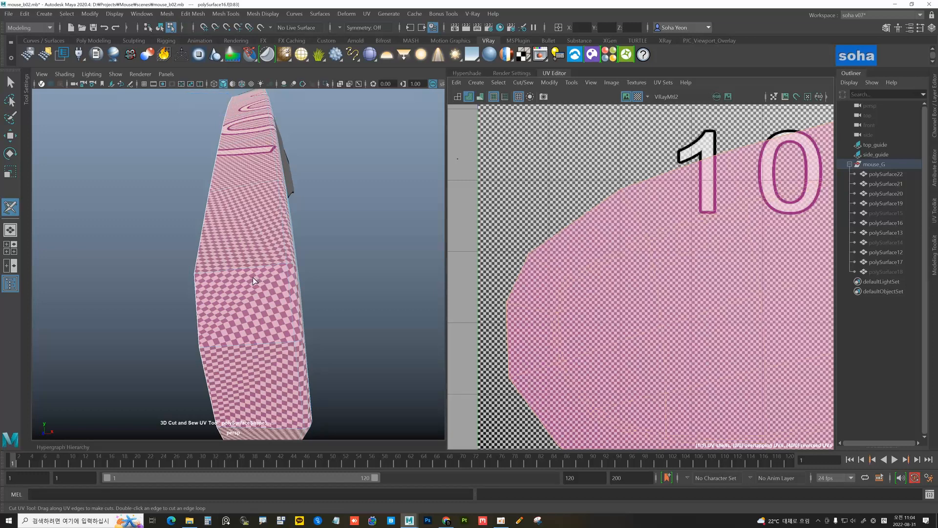
Cut UV seams along the side button's right-side edges
{"action": "middle_click_drag", "start_coordinate": [253, 277], "coordinate": [250, 222], "text": "alt"}
{"action": "left_click_drag", "start_coordinate": [250, 222], "coordinate": [203, 242], "text": "alt"}
{"action": "left_click", "coordinate": [197, 247]}
{"action": "right_click_drag", "start_coordinate": [234, 278], "coordinate": [209, 273], "text": "alt"}
{"action": "key", "text": "w"}
{"action": "left_click_drag", "start_coordinate": [209, 274], "coordinate": [261, 258], "text": "alt"}
{"action": "left_click", "coordinate": [198, 227], "text": "shift"}
{"action": "middle_click_drag", "start_coordinate": [261, 258], "coordinate": [211, 282], "text": "alt"}
{"action": "left_click_drag", "start_coordinate": [211, 283], "coordinate": [255, 256], "text": "alt"}
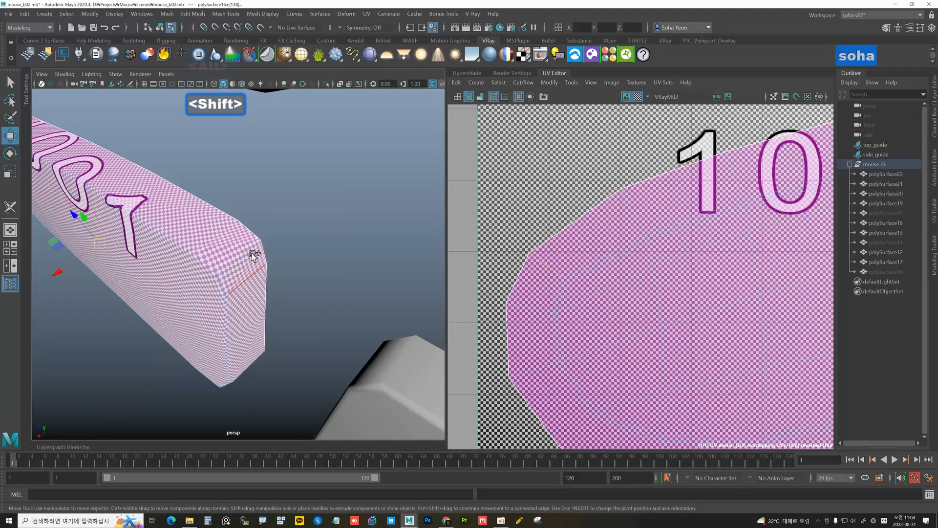
{"action": "left_click", "coordinate": [249, 251], "text": "shift"}
{"action": "right_click_drag", "start_coordinate": [576, 247], "coordinate": [337, 239], "text": "alt"}
{"action": "middle_click_drag", "start_coordinate": [698, 261], "coordinate": [650, 251], "text": "alt"}
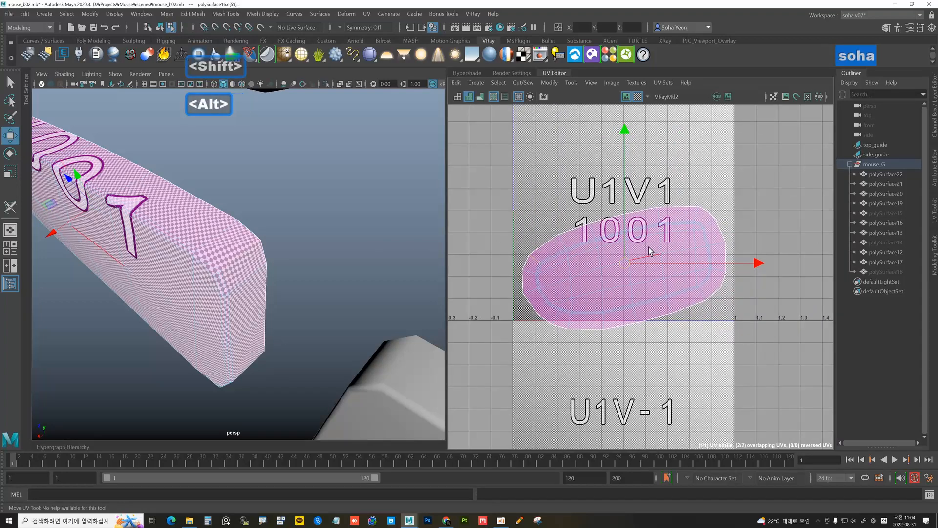
{"action": "key", "text": "shift+c"}
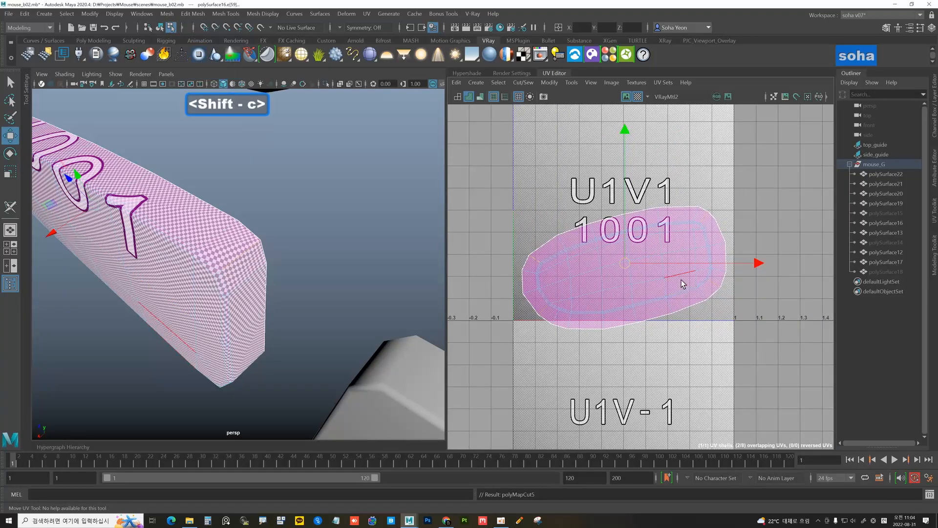
{"action": "scroll", "coordinate": [662, 270], "scroll_direction": "up", "scroll_amount": 2}
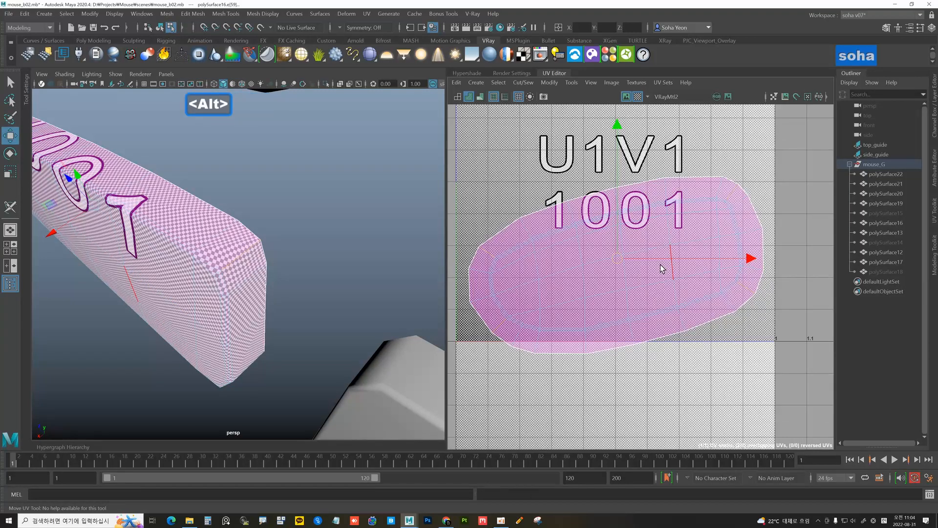
{"action": "key", "text": "shift+c"}
{"action": "middle_click_drag", "start_coordinate": [700, 251], "coordinate": [643, 269], "text": "alt"}
{"action": "right_click_drag", "start_coordinate": [688, 277], "coordinate": [622, 258], "text": "alt"}
{"action": "key", "text": "alt+4"}
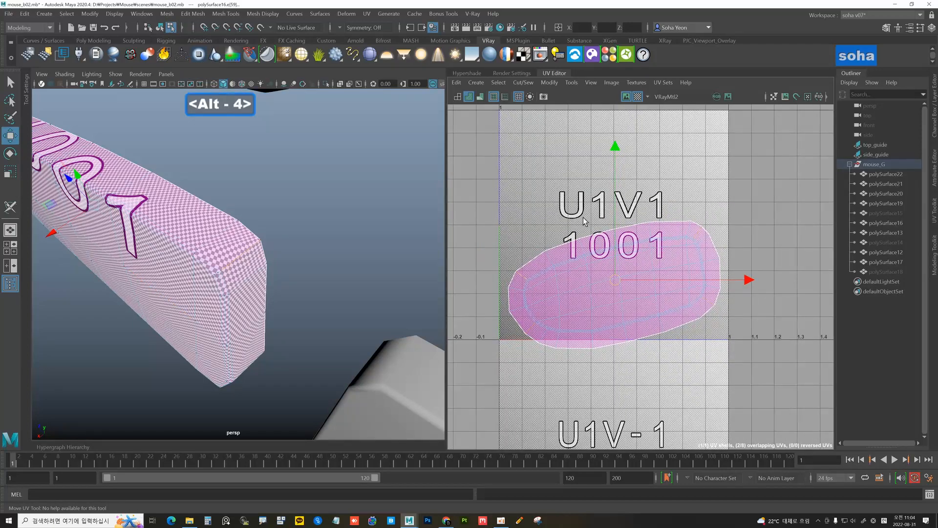
{"action": "left_click_drag", "start_coordinate": [488, 187], "coordinate": [781, 386]}
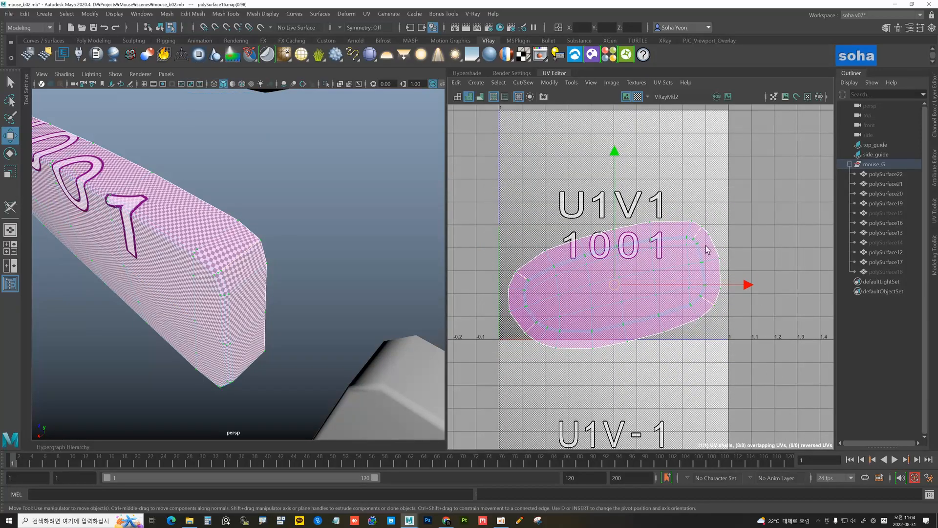
{"action": "key", "text": "d"}
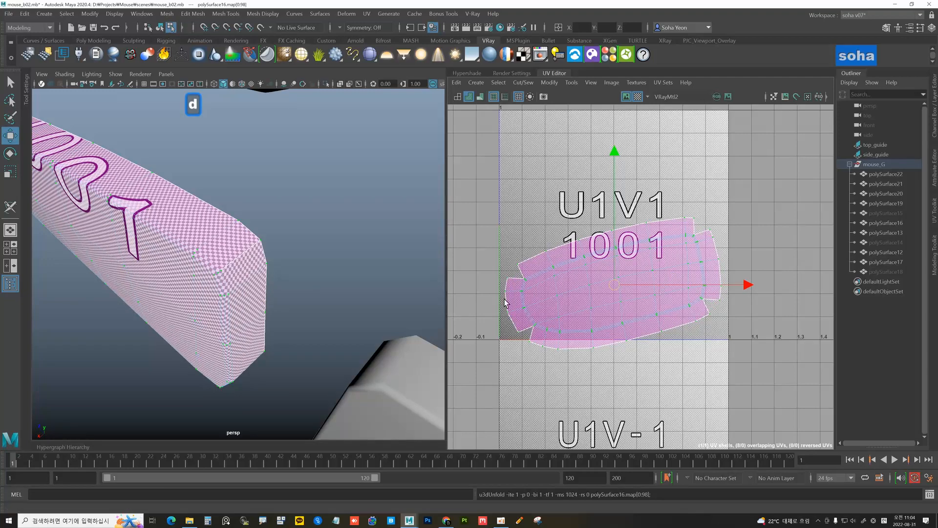
{"action": "left_click_drag", "start_coordinate": [283, 291], "coordinate": [192, 220], "text": "alt"}
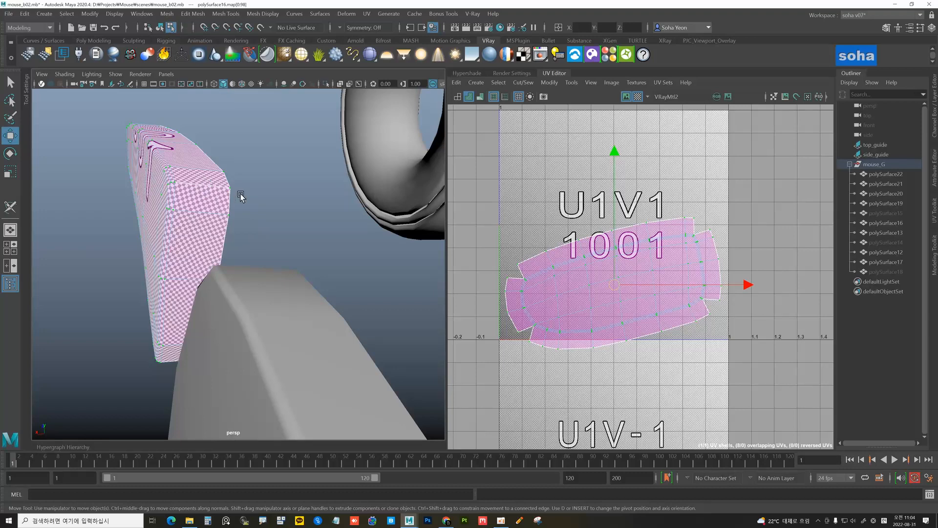
{"action": "left_click_drag", "start_coordinate": [206, 201], "coordinate": [158, 189], "text": "alt"}
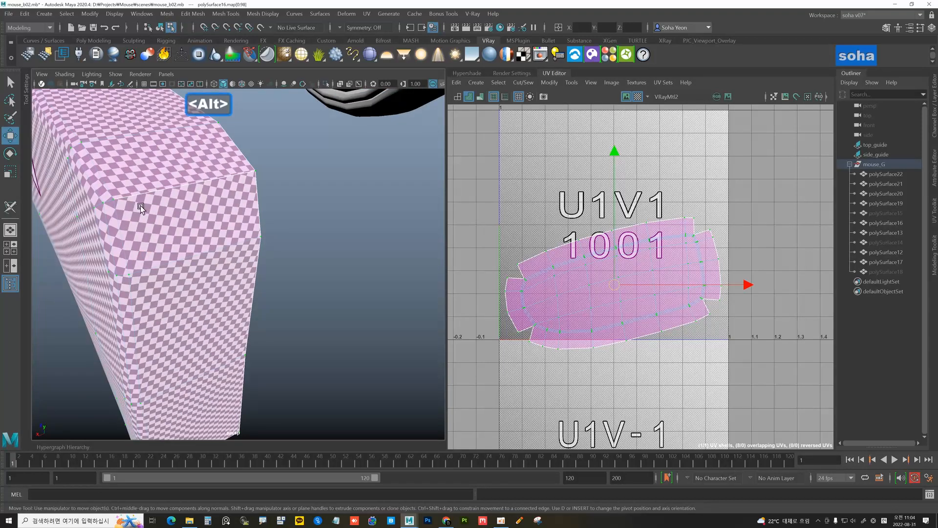
{"action": "left_click_drag", "start_coordinate": [234, 203], "coordinate": [478, 262], "text": "alt"}
{"action": "right_click_drag", "start_coordinate": [614, 286], "coordinate": [519, 293], "text": "alt"}
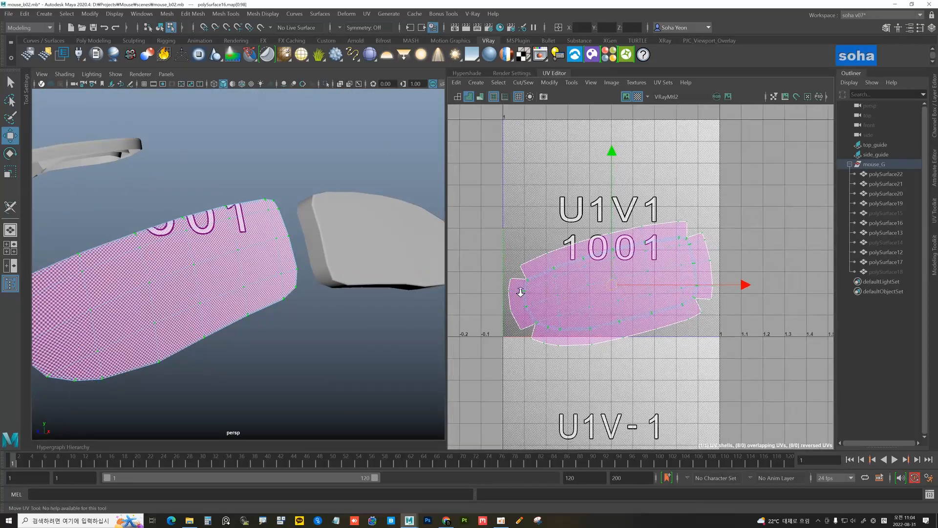
{"action": "middle_click_drag", "start_coordinate": [569, 290], "coordinate": [630, 274], "text": "alt"}
{"action": "mouse_move", "coordinate": [631, 274]}
{"action": "right_mouse_down", "text": "alt"}
{"action": "mouse_move", "coordinate": [710, 285]}
{"action": "mouse_move", "coordinate": [607, 282]}
{"action": "mouse_move", "coordinate": [620, 278]}
{"action": "right_mouse_up", "text": "alt"}
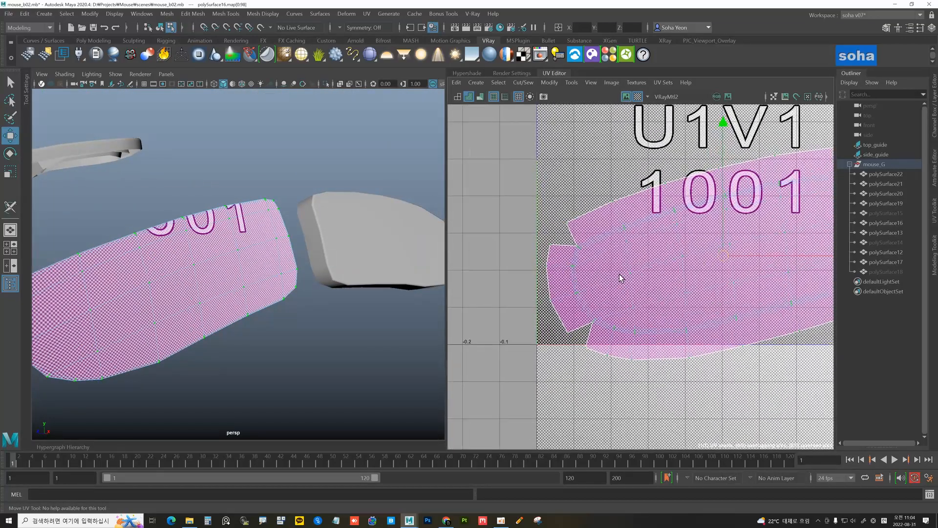
{"action": "right_click_drag", "start_coordinate": [316, 268], "coordinate": [176, 262], "text": "alt"}
{"action": "middle_click_drag", "start_coordinate": [176, 262], "coordinate": [224, 266], "text": "alt"}
{"action": "left_click_drag", "start_coordinate": [224, 265], "coordinate": [246, 271], "text": "alt"}
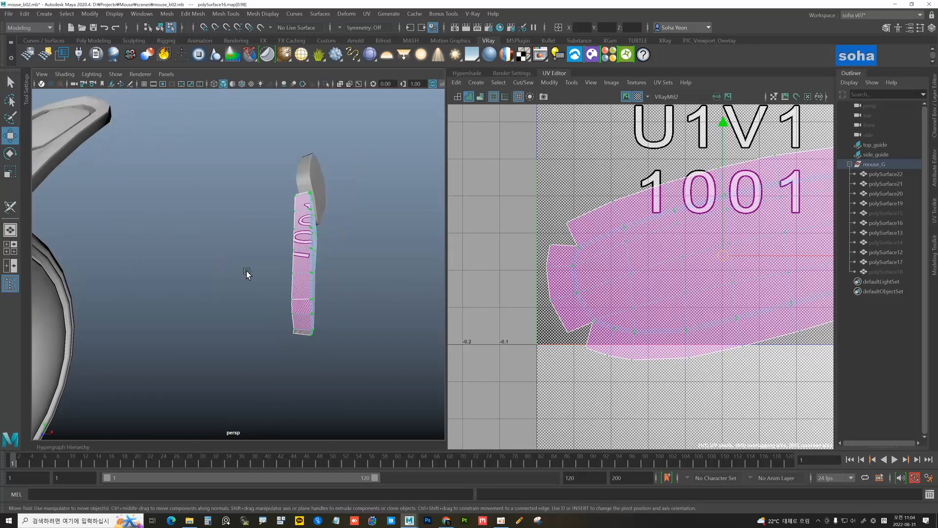
{"action": "right_click_drag", "start_coordinate": [246, 270], "coordinate": [342, 267], "text": "alt"}
{"action": "left_click_drag", "start_coordinate": [341, 267], "coordinate": [294, 275], "text": "alt"}
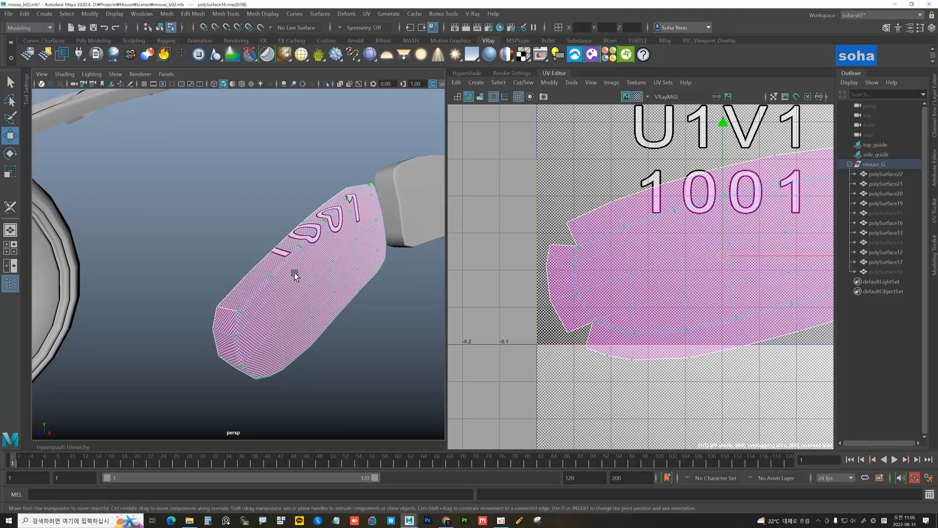
{"action": "right_click_drag", "start_coordinate": [278, 273], "coordinate": [313, 293], "text": "alt"}
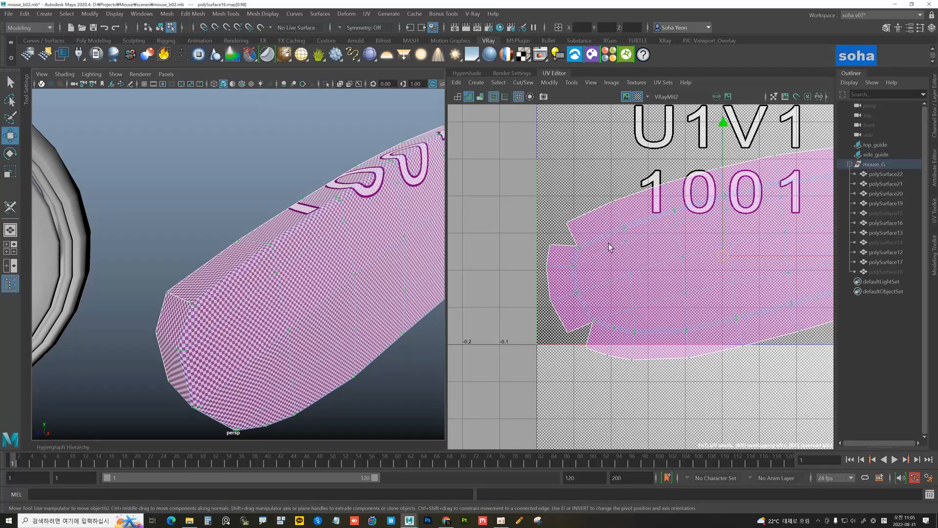
{"action": "right_click_drag", "start_coordinate": [718, 248], "coordinate": [571, 248], "text": "alt"}
{"action": "right_click_drag", "start_coordinate": [691, 258], "coordinate": [572, 264], "text": "alt"}
{"action": "middle_click_drag", "start_coordinate": [717, 263], "coordinate": [635, 255], "text": "alt"}
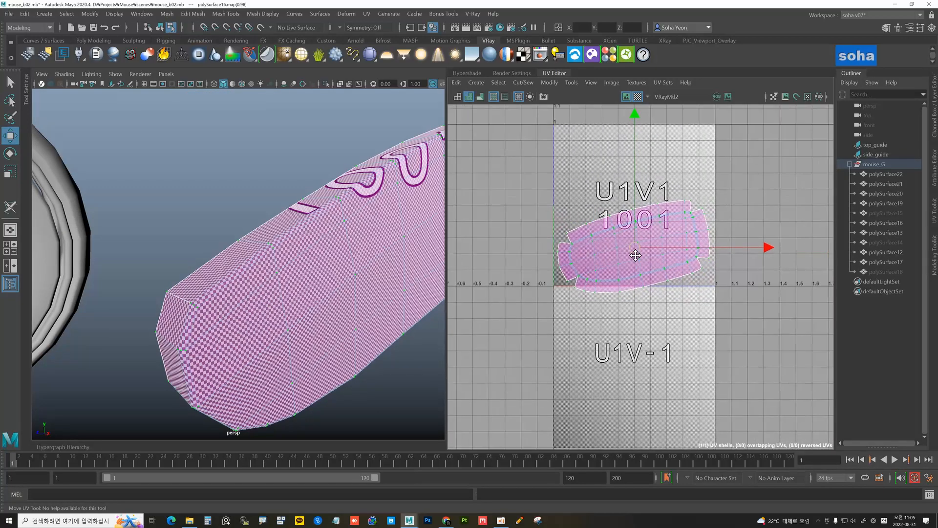
Select four notch seam edges on polySurface16 and sew them closed
{"action": "right_click_drag", "start_coordinate": [635, 255], "coordinate": [617, 246], "text": "alt"}
{"action": "right_click_drag", "start_coordinate": [697, 292], "coordinate": [728, 295], "text": "alt"}
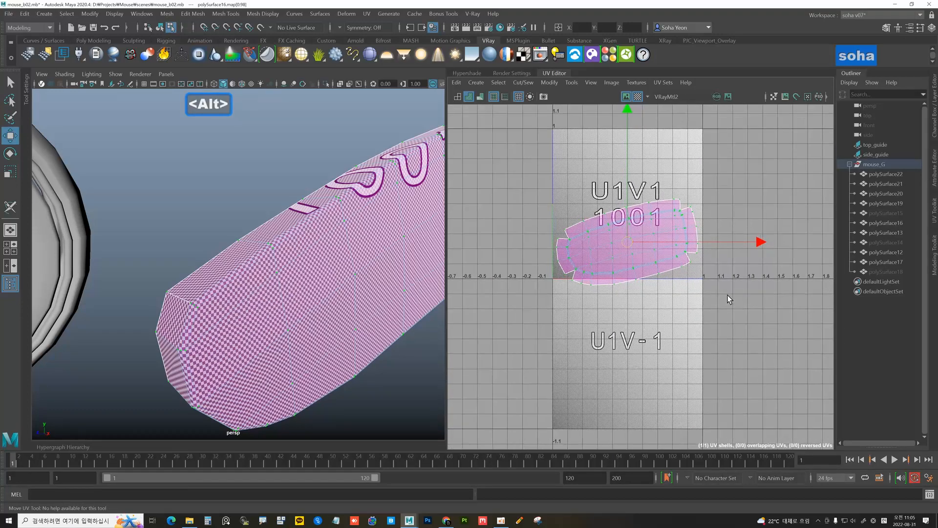
{"action": "left_click_drag", "start_coordinate": [324, 317], "coordinate": [266, 255], "text": "alt"}
{"action": "left_click", "coordinate": [251, 242]}
{"action": "left_click_drag", "start_coordinate": [283, 312], "coordinate": [278, 226], "text": "alt"}
{"action": "left_click", "coordinate": [241, 150], "text": "shift"}
{"action": "left_click", "coordinate": [265, 228], "text": "shift"}
{"action": "left_click_drag", "start_coordinate": [276, 190], "coordinate": [281, 249], "text": "alt"}
{"action": "left_click", "coordinate": [269, 297], "text": "shift"}
{"action": "left_click_drag", "start_coordinate": [269, 294], "coordinate": [440, 215], "text": "alt"}
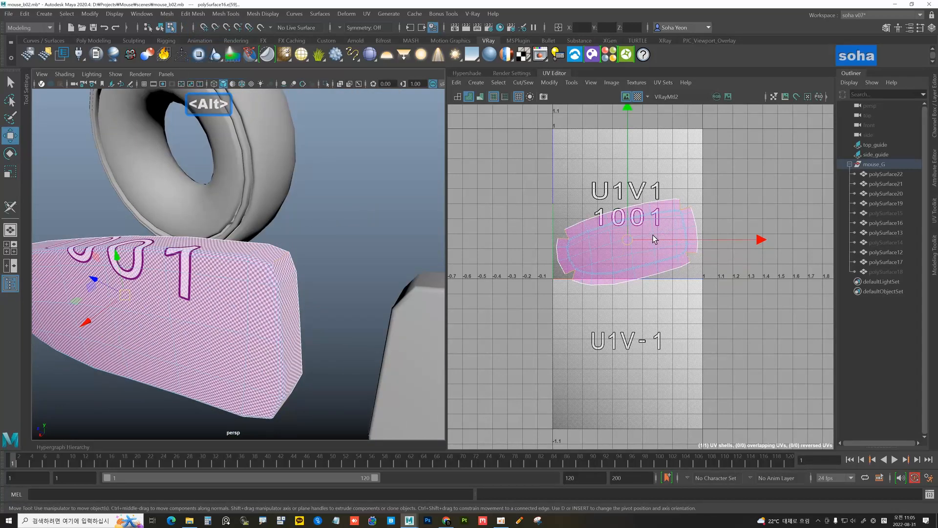
{"action": "key", "text": "shift+s"}
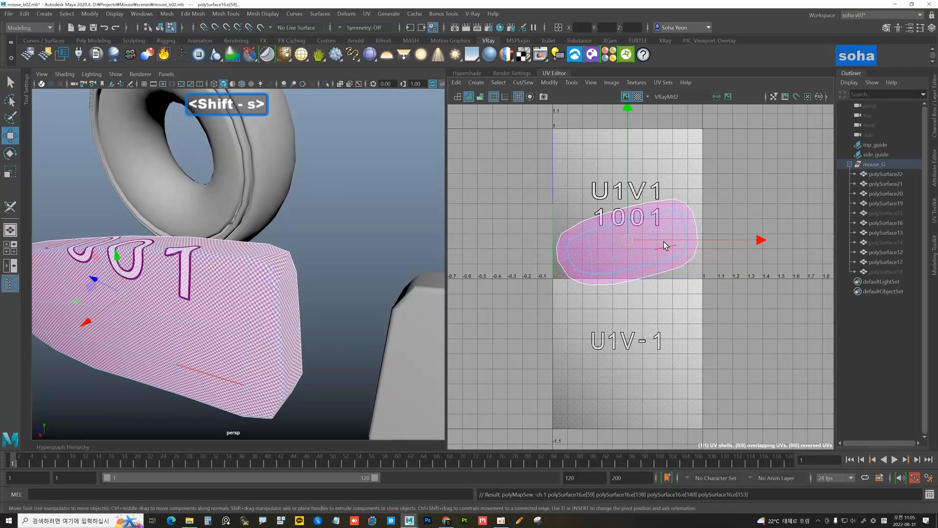
Unfold the shell, orient it horizontally and scale it to fill the 0-1 tile
{"action": "key", "text": "alt+4"}
{"action": "key", "text": "d"}
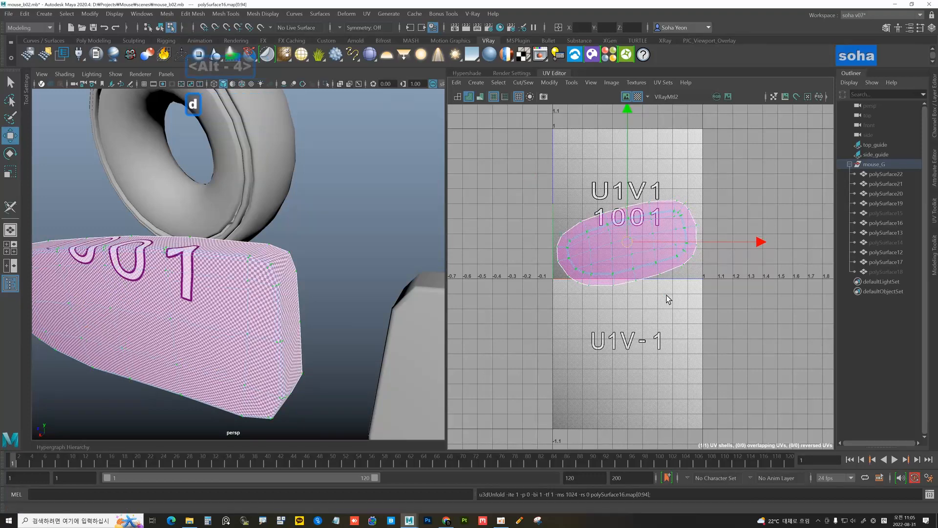
{"action": "scroll", "coordinate": [677, 288], "scroll_direction": "down", "scroll_amount": 1}
{"action": "key", "text": "alt+a"}
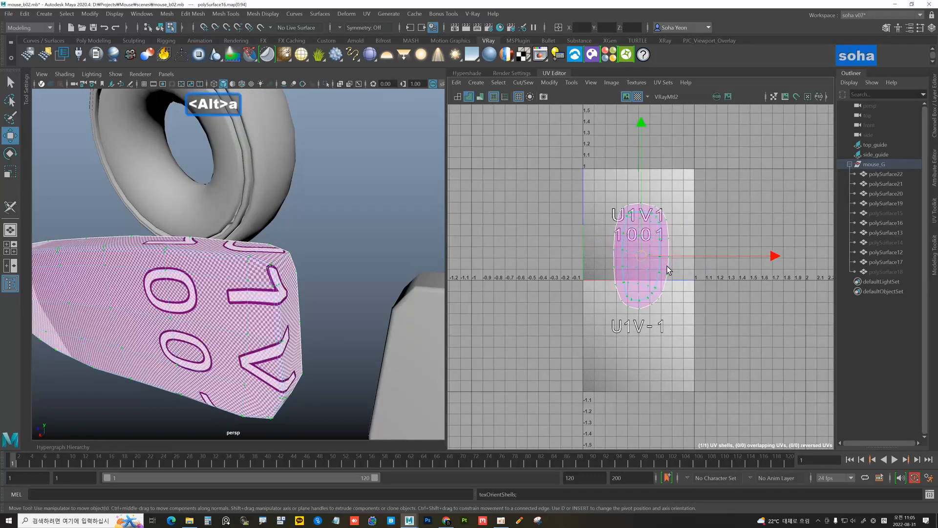
{"action": "key", "text": "c"}
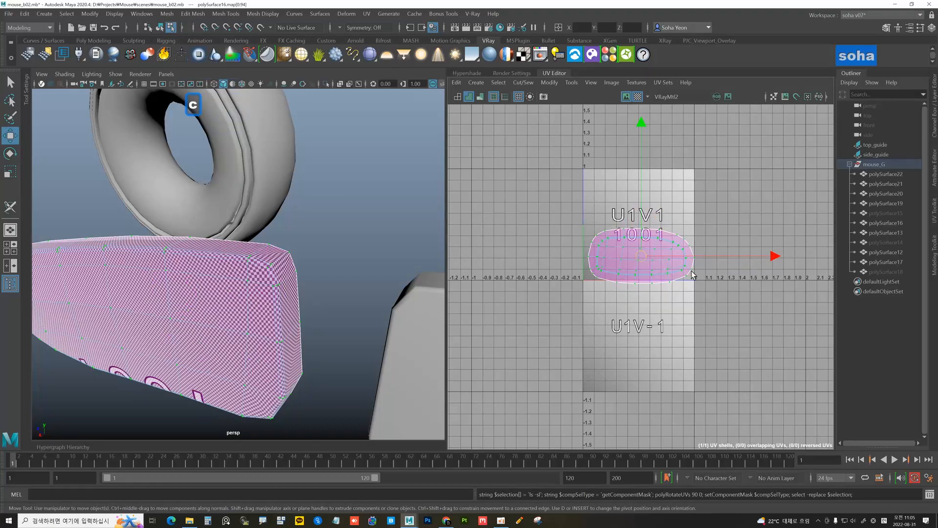
{"action": "scroll", "coordinate": [664, 266], "scroll_direction": "up", "scroll_amount": 3}
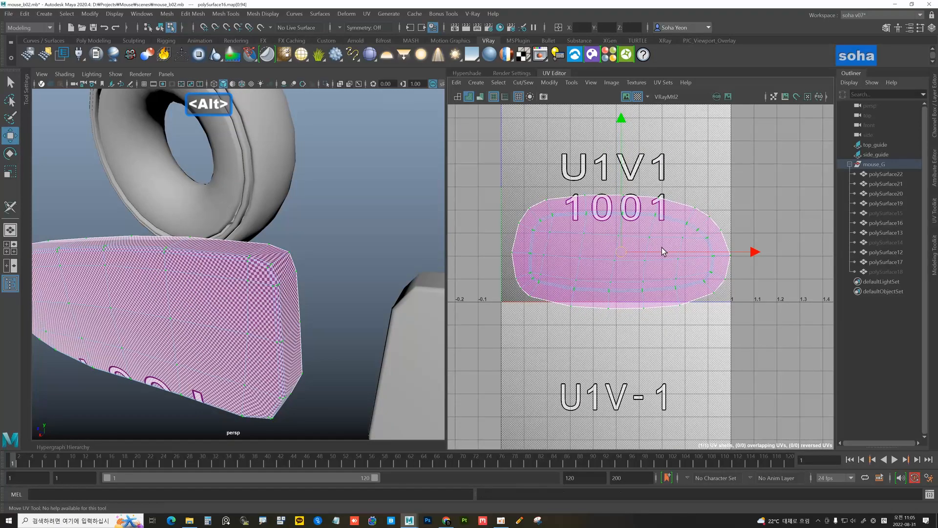
{"action": "key", "text": "alt+z"}
{"action": "mouse_move", "coordinate": [293, 274]}
{"action": "left_mouse_down", "text": "alt"}
{"action": "mouse_move", "coordinate": [274, 297]}
{"action": "mouse_move", "coordinate": [279, 282]}
{"action": "left_mouse_up", "text": "alt"}
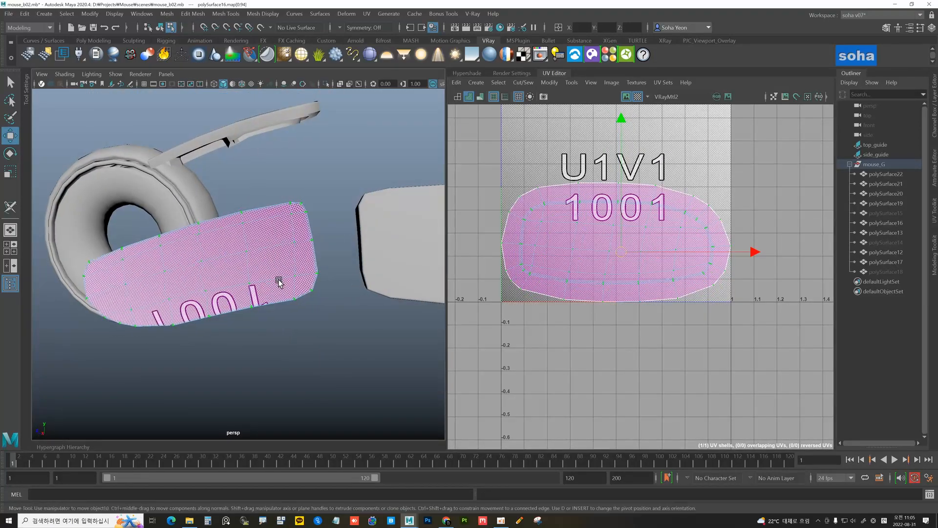
{"action": "key", "text": "c"}
{"action": "key", "text": "c"}
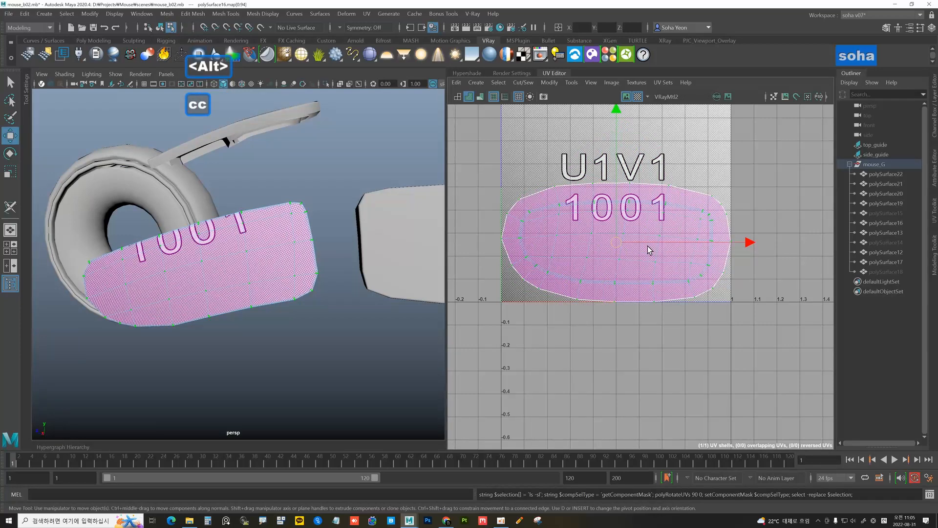
{"action": "left_click_drag", "start_coordinate": [290, 299], "coordinate": [247, 289], "text": "alt"}
{"action": "middle_click_drag", "start_coordinate": [576, 267], "coordinate": [588, 270], "text": "alt"}
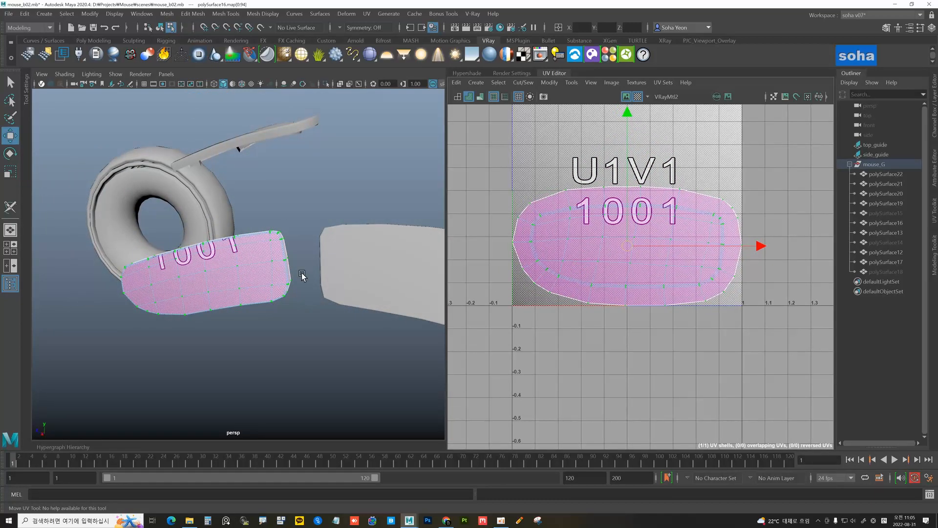
{"action": "left_click_drag", "start_coordinate": [302, 275], "coordinate": [353, 294], "text": "alt"}
Reselect polySurface16 as a whole object and hide it
{"action": "key", "text": "alt+grave"}
{"action": "key", "text": "alt+grave"}
{"action": "key", "text": "alt+grave"}
{"action": "left_click", "coordinate": [347, 298]}
{"action": "left_click", "coordinate": [291, 293]}
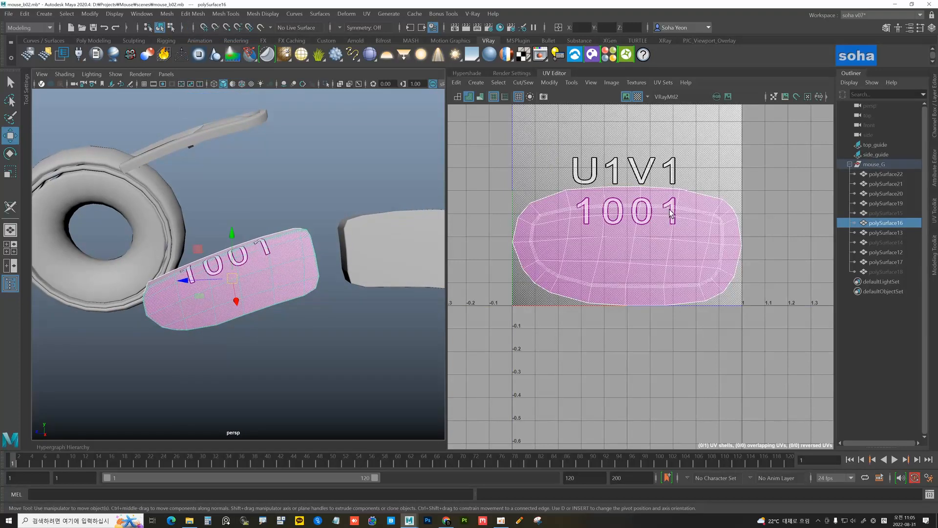
{"action": "right_click_drag", "start_coordinate": [669, 209], "coordinate": [459, 225], "text": "alt"}
{"action": "right_click_drag", "start_coordinate": [337, 270], "coordinate": [233, 269], "text": "alt"}
{"action": "middle_click_drag", "start_coordinate": [331, 265], "coordinate": [280, 267], "text": "alt"}
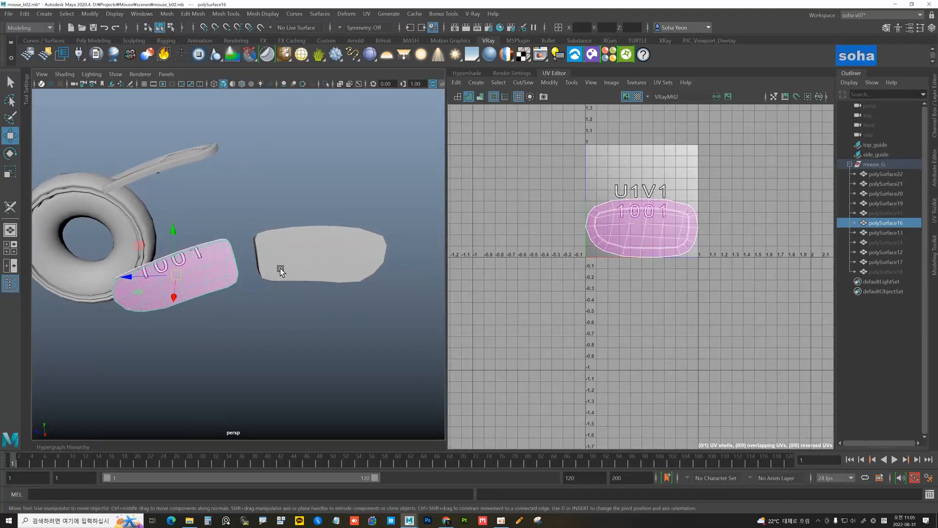
{"action": "left_click_drag", "start_coordinate": [280, 269], "coordinate": [301, 246], "text": "alt"}
{"action": "key", "text": "h"}
Select polySurface17 and unfold its UVs into one shell with 3D Cut and Sew
{"action": "left_click", "coordinate": [315, 256]}
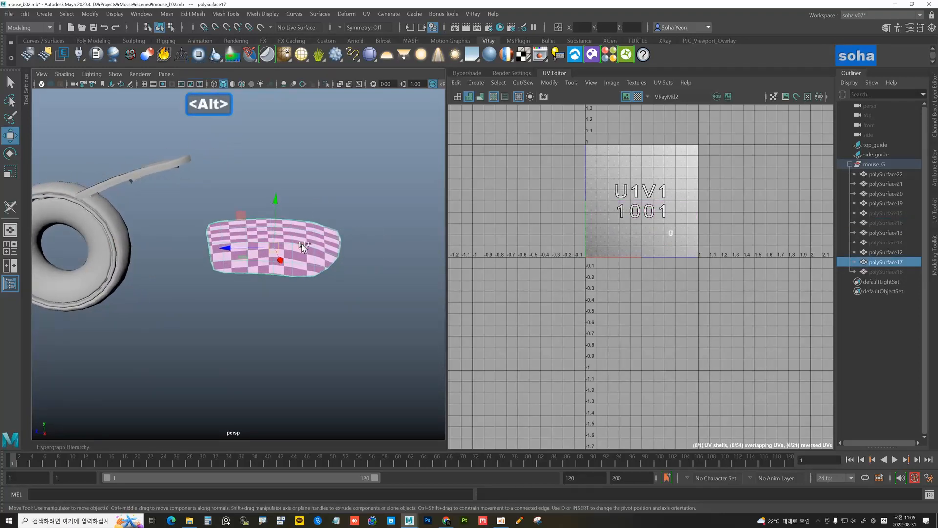
{"action": "key", "text": "ctrl+shift+c"}
{"action": "scroll", "coordinate": [317, 267], "scroll_direction": "up", "scroll_amount": 5}
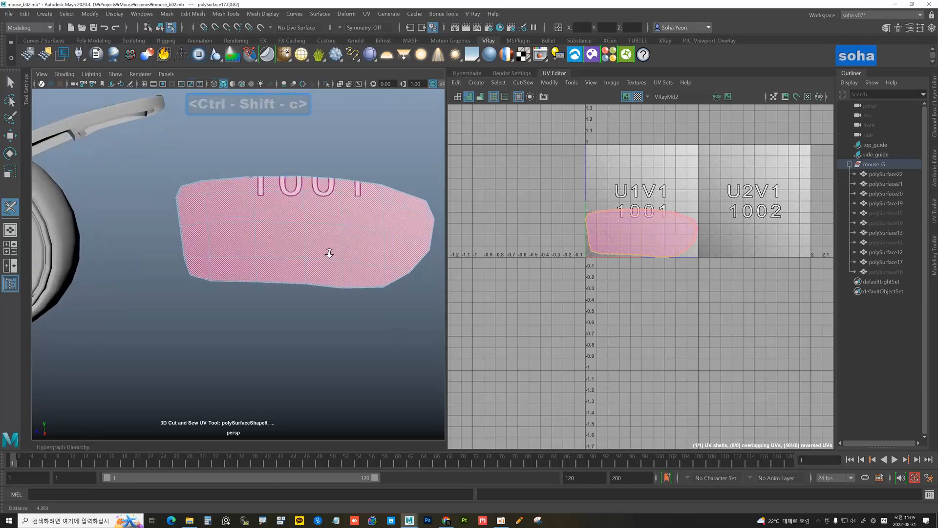
{"action": "left_click_drag", "start_coordinate": [327, 241], "coordinate": [271, 220], "text": "alt"}
{"action": "scroll", "coordinate": [273, 221], "scroll_direction": "down", "scroll_amount": 5}
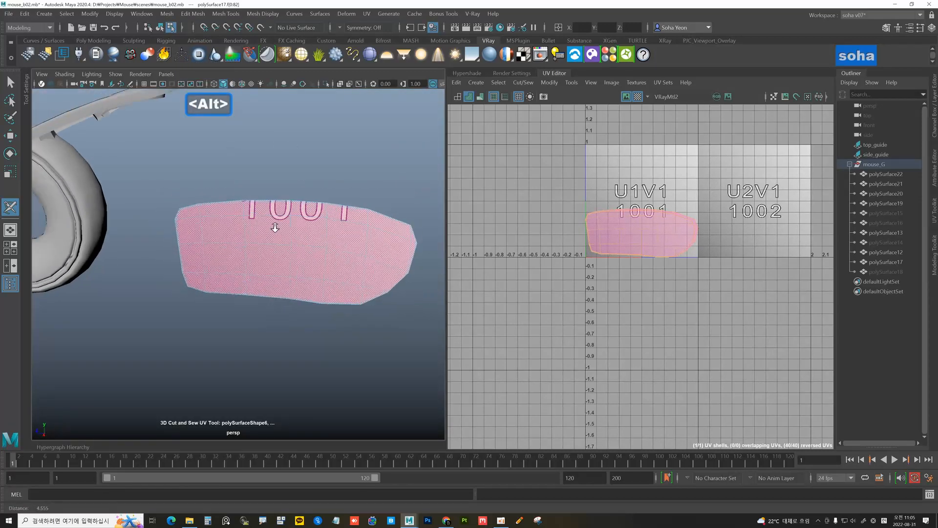
{"action": "key", "text": "d"}
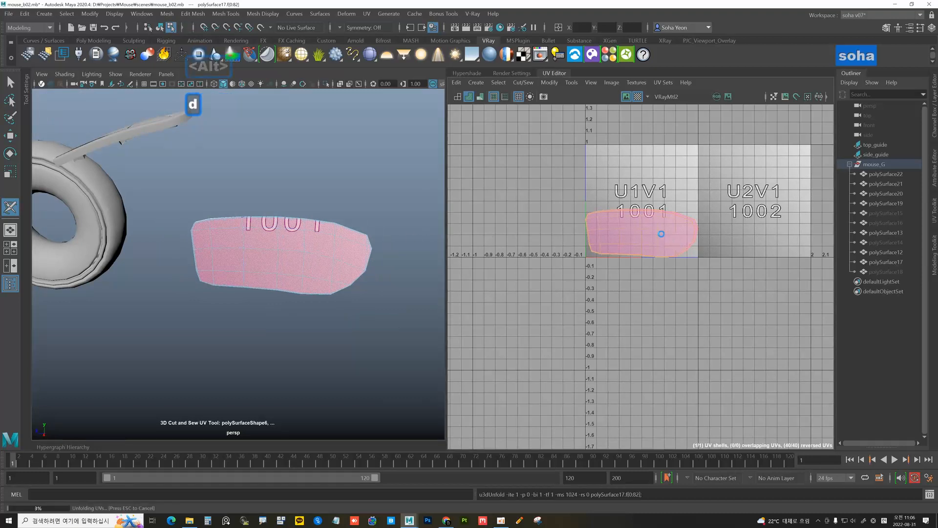
Orbit around polySurface17 to inspect it, then collapse the UV Editor panel
{"action": "left_click_drag", "start_coordinate": [371, 277], "coordinate": [63, 201], "text": "alt"}
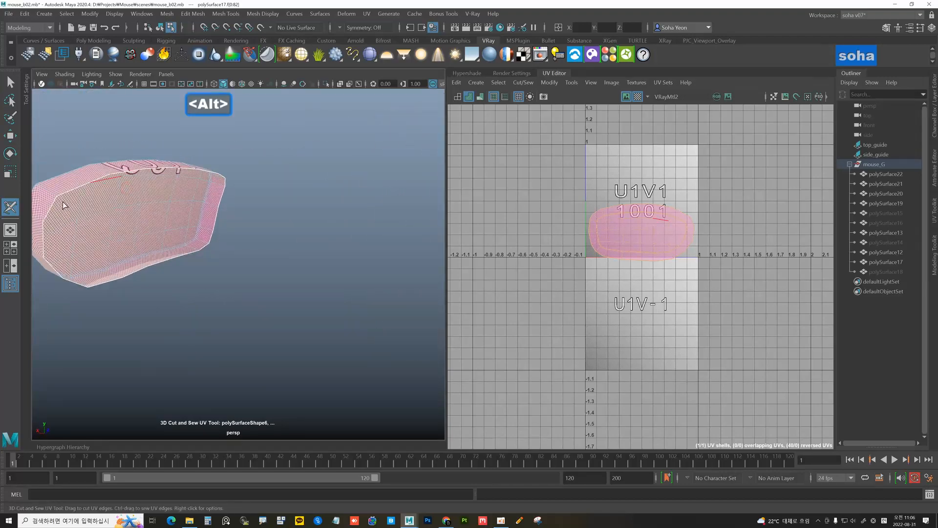
{"action": "left_click_drag", "start_coordinate": [201, 242], "coordinate": [274, 230], "text": "alt"}
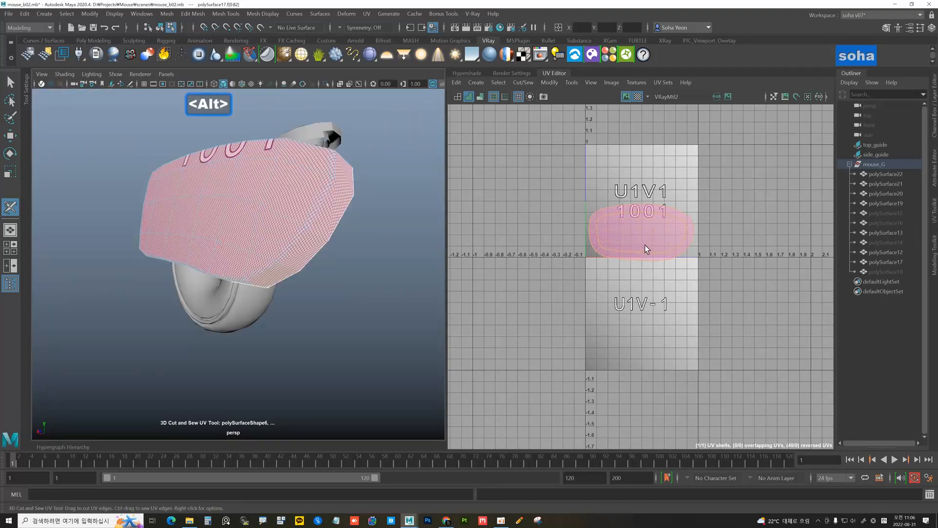
{"action": "left_click_drag", "start_coordinate": [430, 235], "coordinate": [186, 178], "text": "alt"}
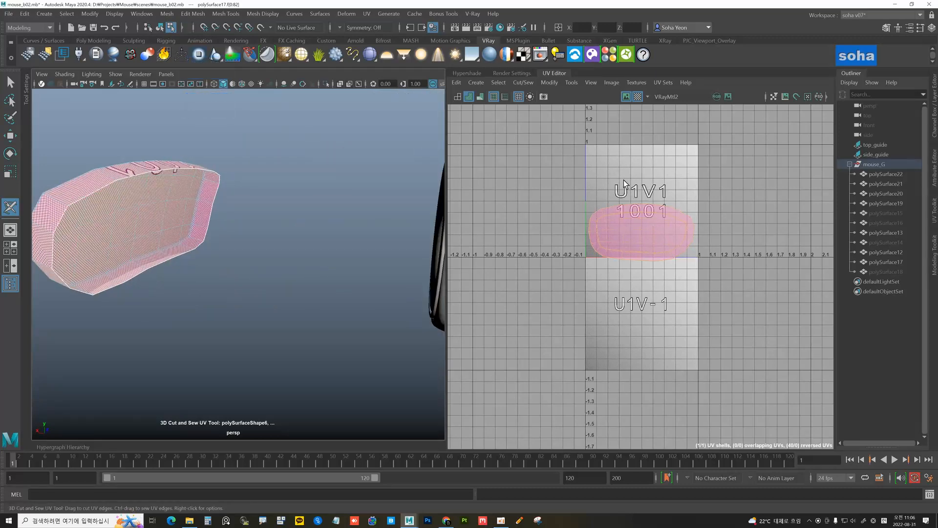
{"action": "left_click_drag", "start_coordinate": [173, 201], "coordinate": [192, 203], "text": "alt"}
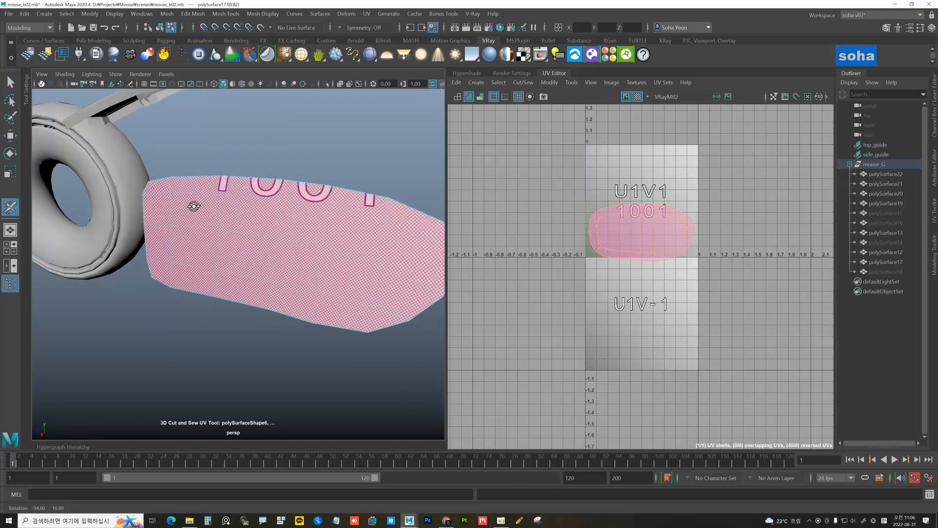
{"action": "left_click_drag", "start_coordinate": [297, 241], "coordinate": [255, 215], "text": "alt"}
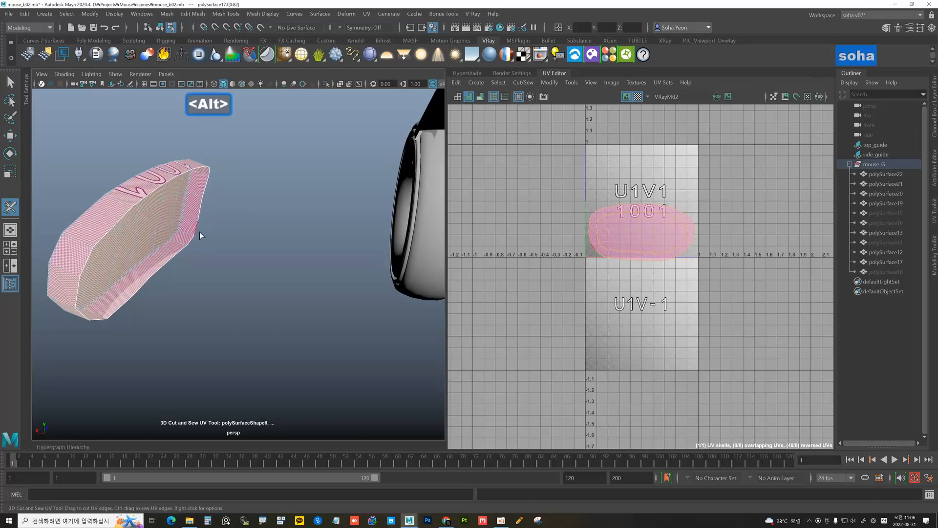
{"action": "left_click_drag", "start_coordinate": [199, 233], "coordinate": [188, 175], "text": "alt"}
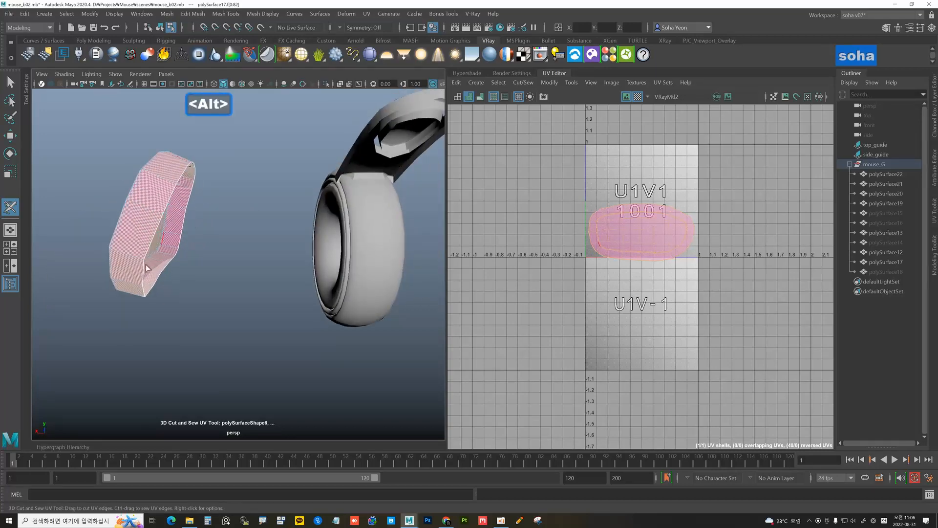
{"action": "left_click_drag", "start_coordinate": [146, 268], "coordinate": [295, 266], "text": "alt"}
{"action": "middle_click_drag", "start_coordinate": [295, 266], "coordinate": [271, 259], "text": "alt"}
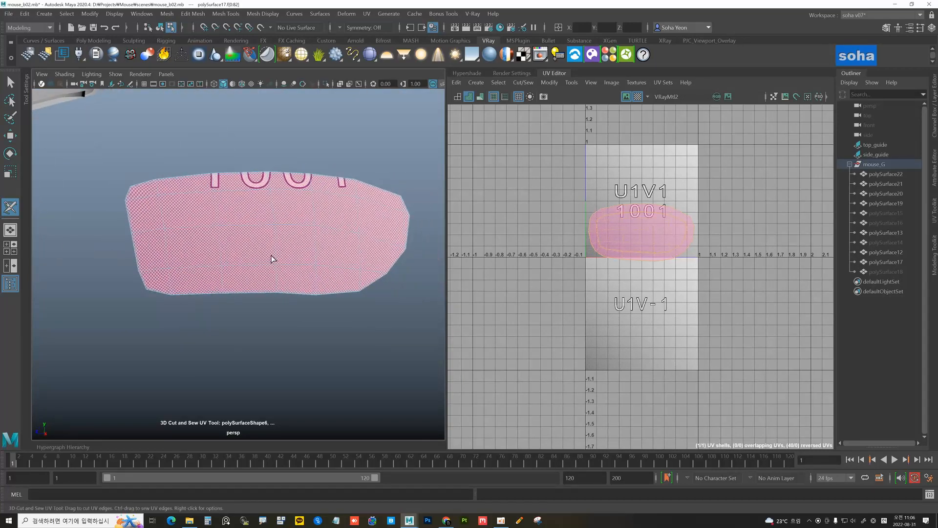
{"action": "key", "text": "alt"}
{"action": "left_click_drag", "start_coordinate": [263, 272], "coordinate": [235, 268], "text": "alt"}
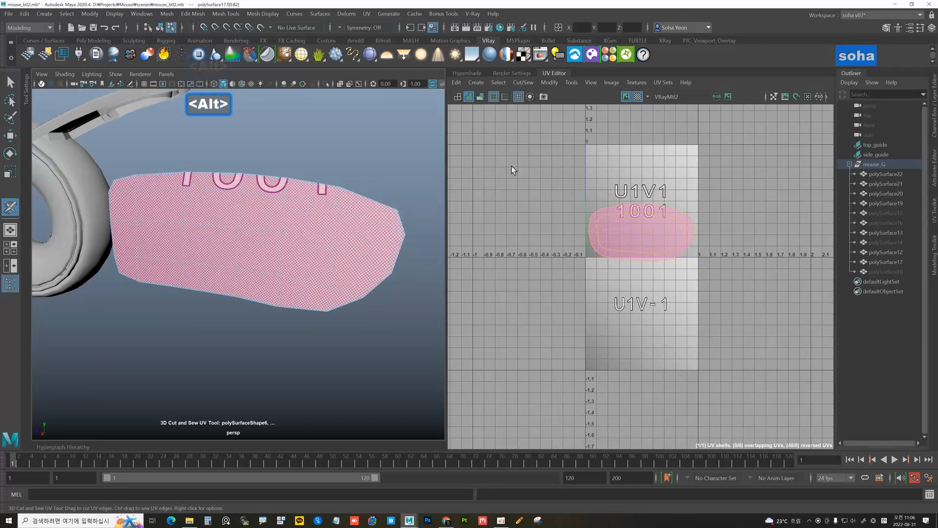
{"action": "left_click", "coordinate": [557, 72]}
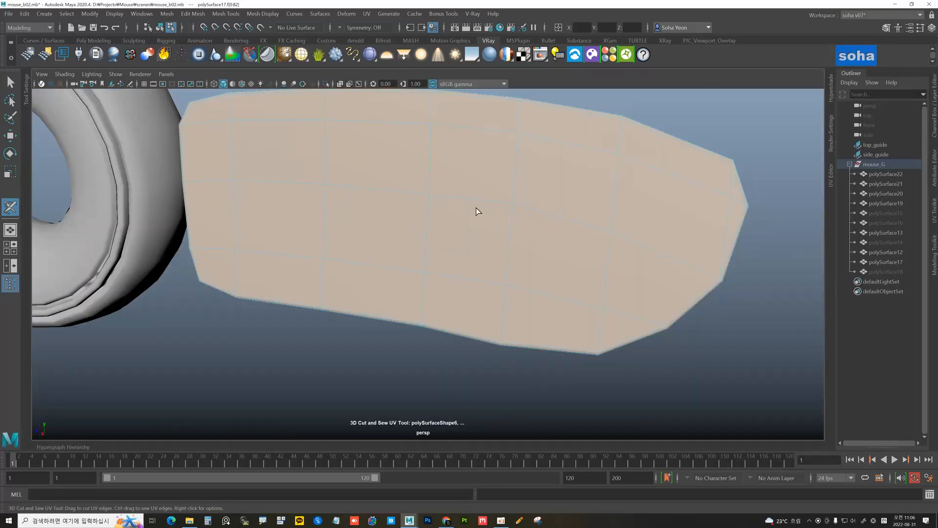
Show the mesh with the default grey material and delete two stray edges near polySurface17's tip
{"action": "key", "text": "alt"}
{"action": "key", "text": "alt+F1"}
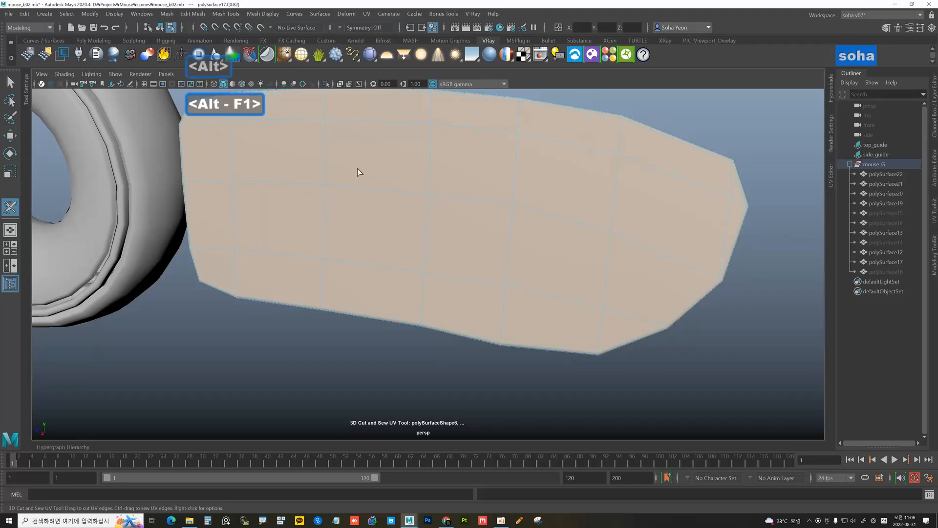
{"action": "left_click", "coordinate": [233, 84]}
{"action": "left_click_drag", "start_coordinate": [329, 166], "coordinate": [449, 262], "text": "alt"}
{"action": "key", "text": "w"}
{"action": "left_click", "coordinate": [437, 198]}
{"action": "key", "text": "alt+q"}
{"action": "left_click", "coordinate": [434, 224]}
{"action": "key", "text": "alt+q"}
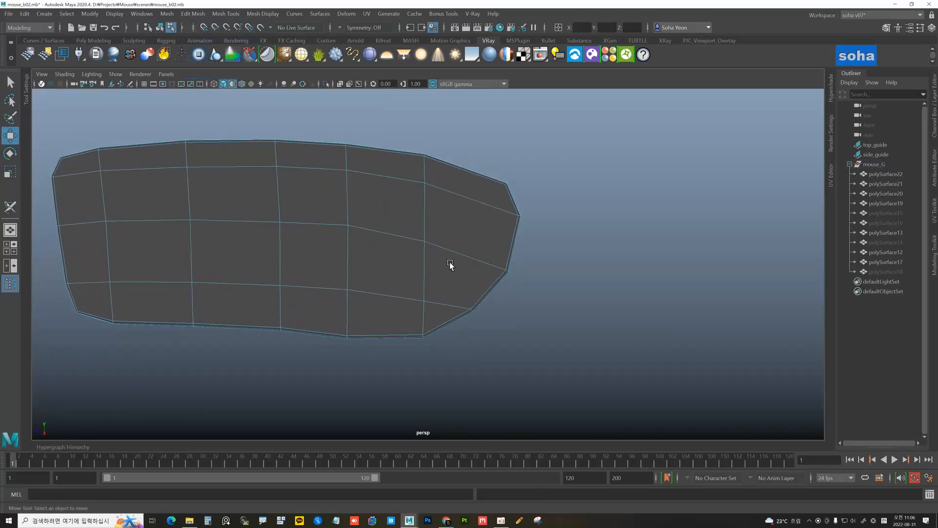
Add a Multi-Cut edge near the right end of the polySurface17 side piece
{"action": "key", "text": "alt+s"}
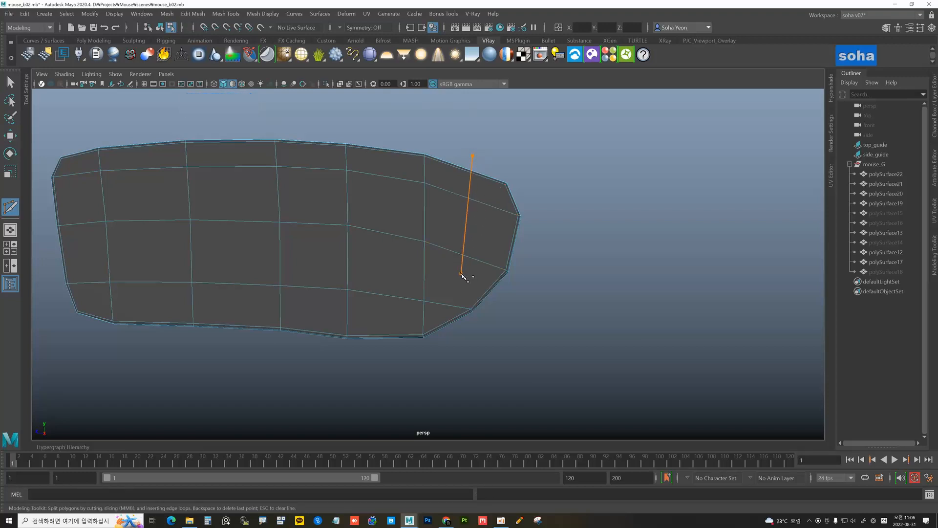
{"action": "left_click", "coordinate": [445, 303]}
{"action": "key", "text": "w"}
{"action": "key", "text": "alt+1"}
{"action": "key", "text": "alt+s"}
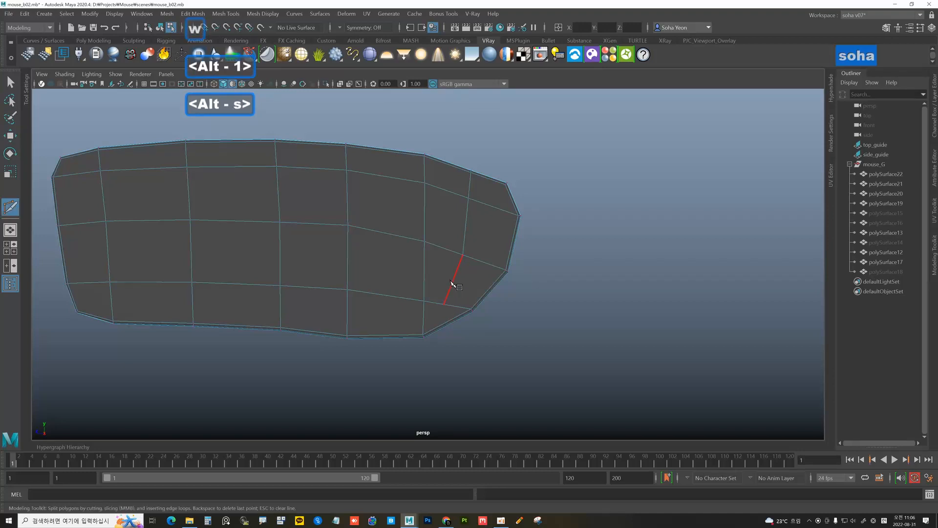
{"action": "key", "text": "w"}
Raise the top-edge vertices beside the new cut slightly along Y
{"action": "left_click", "coordinate": [444, 301]}
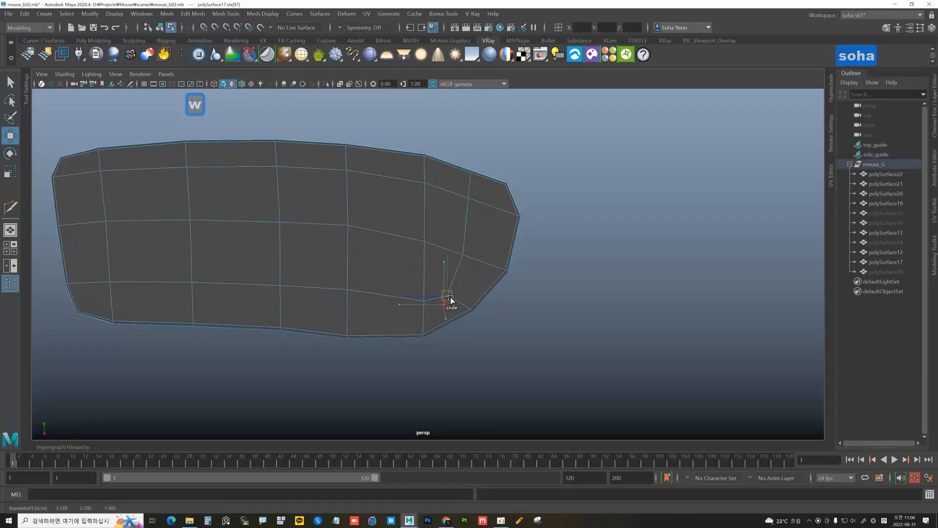
{"action": "left_click_drag", "start_coordinate": [480, 184], "coordinate": [461, 163]}
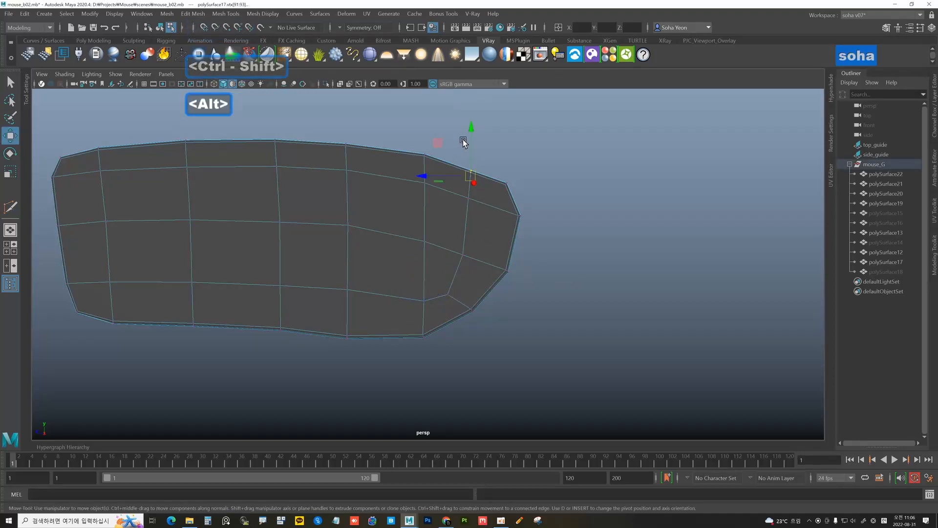
{"action": "left_click_drag", "start_coordinate": [470, 129], "coordinate": [470, 126]}
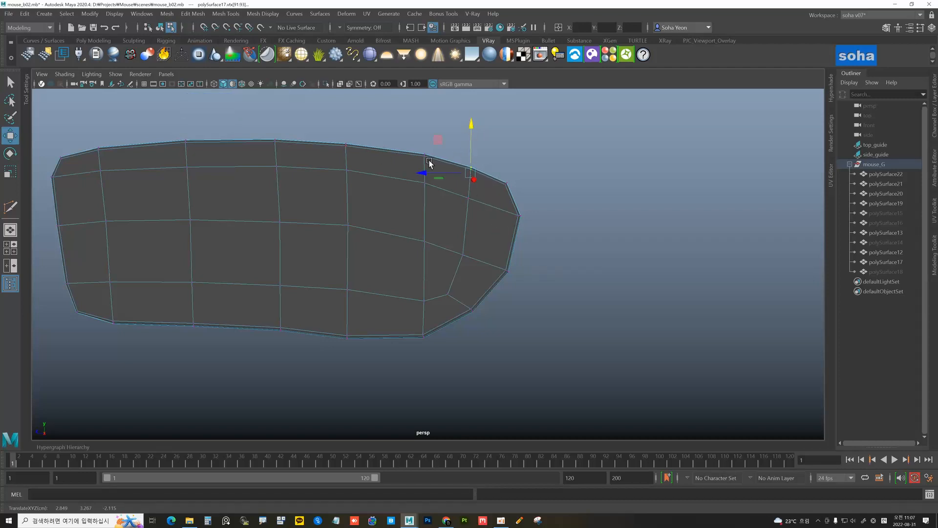
{"action": "left_click_drag", "start_coordinate": [404, 267], "coordinate": [528, 298], "text": "alt"}
{"action": "left_click", "coordinate": [529, 289]}
{"action": "right_click_drag", "start_coordinate": [529, 288], "coordinate": [445, 261], "text": "alt"}
Return to object mode with polySurface17 selected and reframe the view around it
{"action": "key", "text": "w"}
{"action": "left_click_drag", "start_coordinate": [445, 261], "coordinate": [382, 257], "text": "alt"}
{"action": "key", "text": "alt+grave"}
{"action": "key", "text": "alt+d"}
{"action": "middle_click_drag", "start_coordinate": [383, 257], "coordinate": [415, 255], "text": "alt"}
{"action": "scroll", "coordinate": [391, 239], "scroll_direction": "down", "scroll_amount": 6}
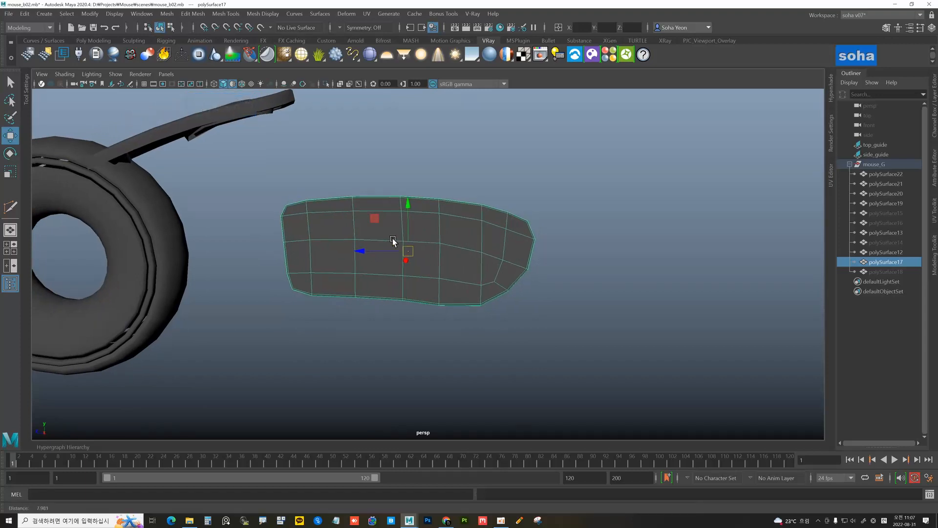
{"action": "middle_click_drag", "start_coordinate": [374, 243], "coordinate": [376, 245], "text": "alt"}
{"action": "scroll", "coordinate": [374, 245], "scroll_direction": "up", "scroll_amount": 2}
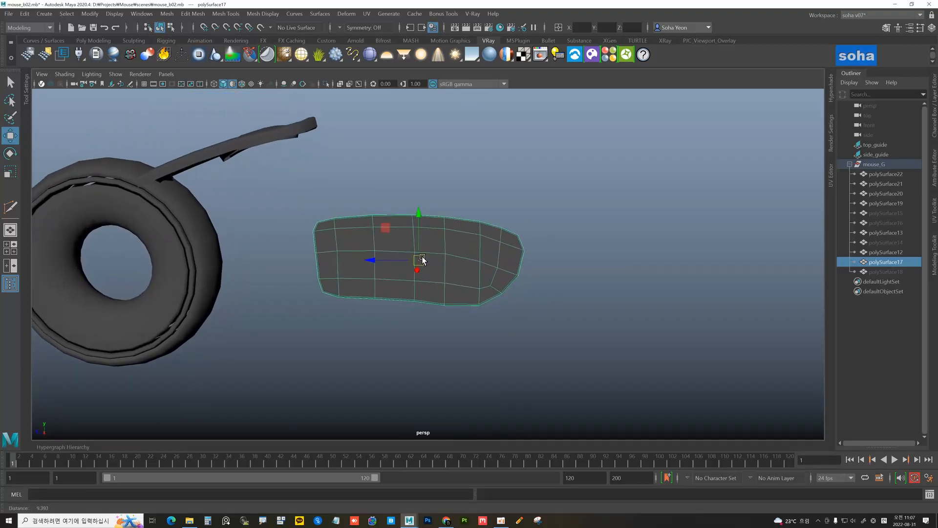
Save the scene as a new version with the file name mouse_b03.mb
{"action": "left_click", "coordinate": [14, 19]}
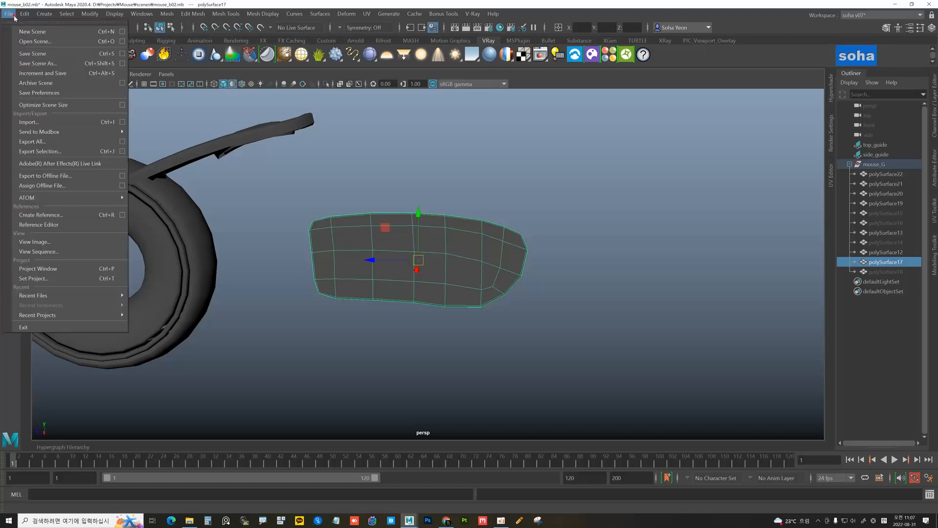
{"action": "left_click", "coordinate": [29, 64]}
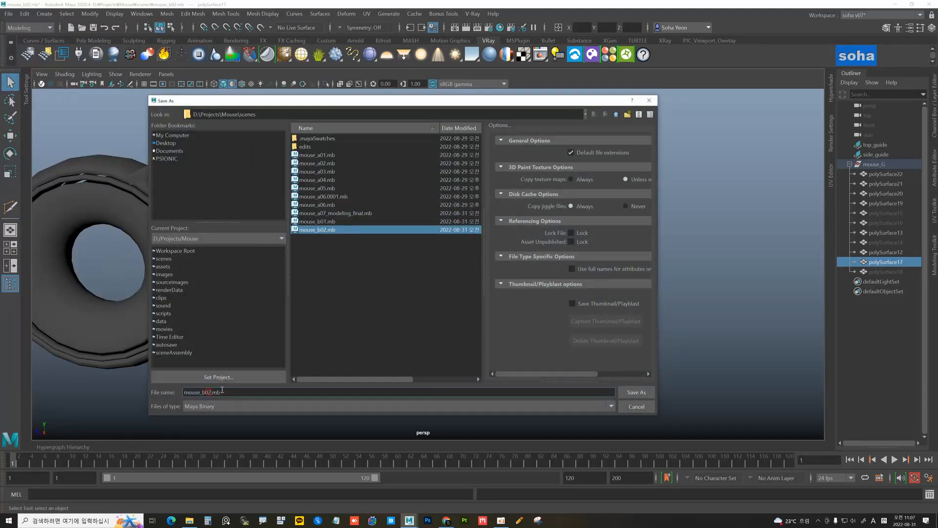
{"action": "key", "text": "Delete"}
{"action": "type", "text": "3"}
{"action": "key", "text": "Return"}
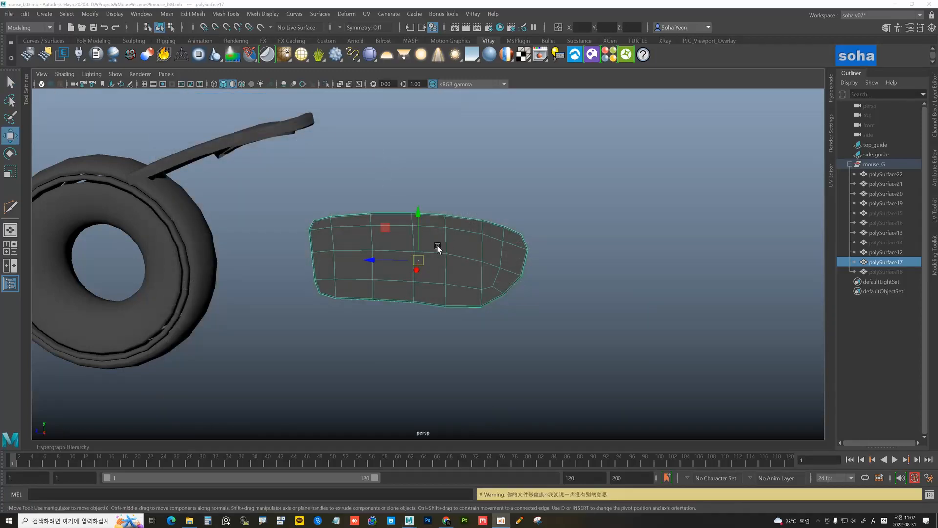
Zoom in on the side piece, enter vertex mode and slide the selected vertices along the surface
{"action": "left_click_drag", "start_coordinate": [437, 246], "coordinate": [416, 250], "text": "alt"}
{"action": "right_click_drag", "start_coordinate": [416, 250], "coordinate": [486, 262], "text": "alt"}
{"action": "middle_click_drag", "start_coordinate": [399, 231], "coordinate": [417, 246], "text": "alt"}
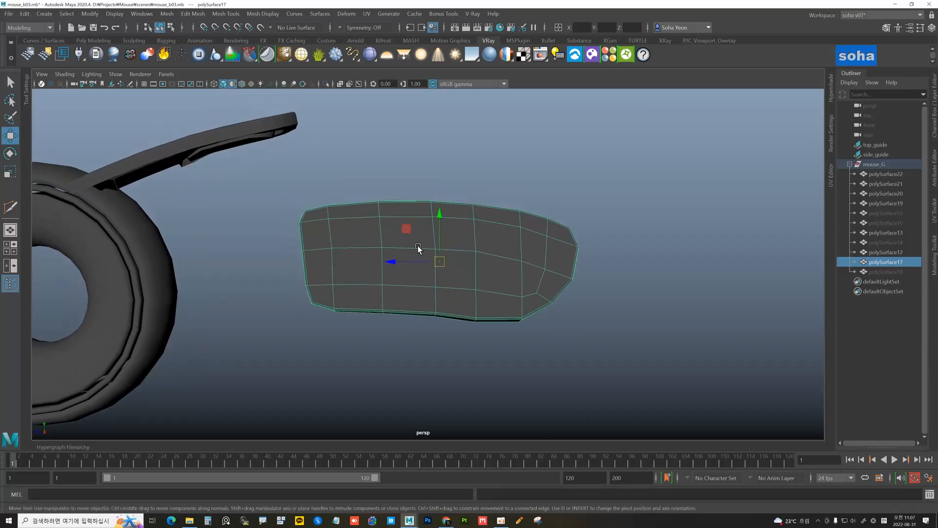
{"action": "left_click_drag", "start_coordinate": [367, 230], "coordinate": [490, 258], "text": "alt"}
{"action": "key", "text": "alt+1"}
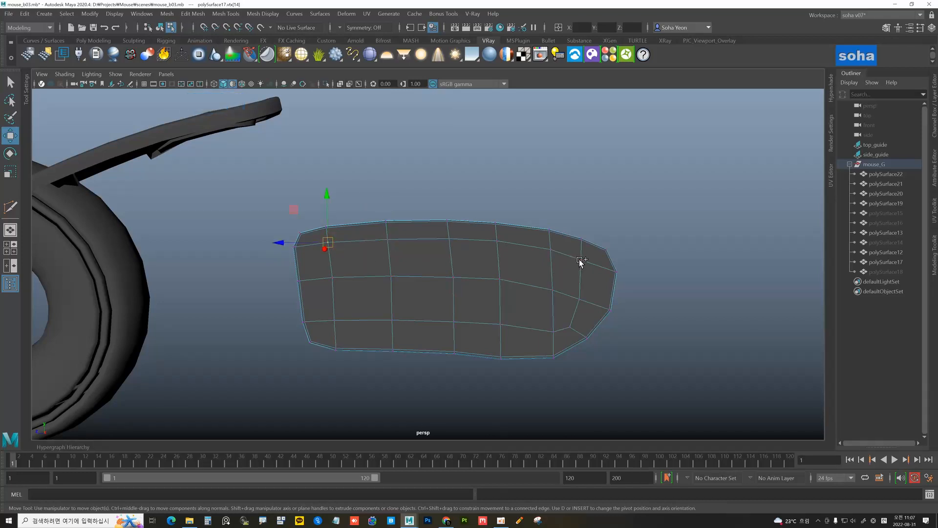
{"action": "key", "text": "shift"}
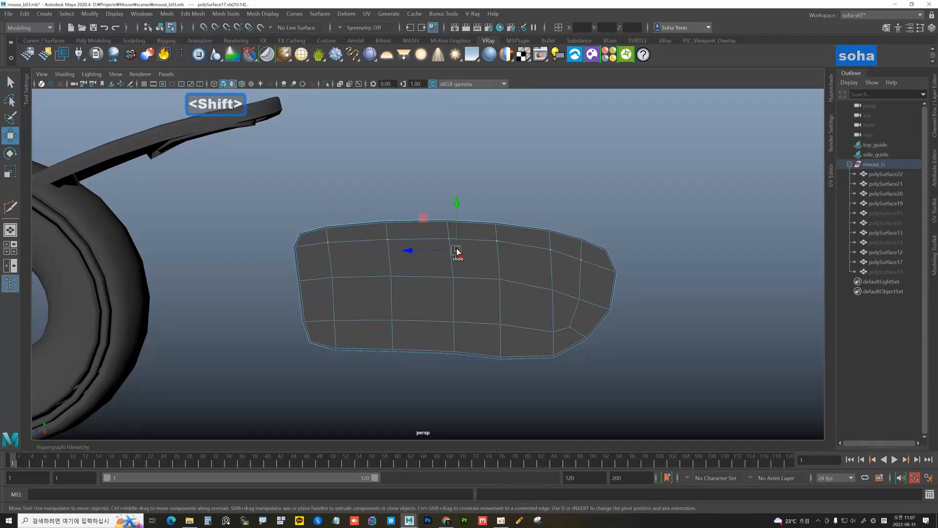
{"action": "left_click_drag", "start_coordinate": [458, 252], "coordinate": [458, 262]}
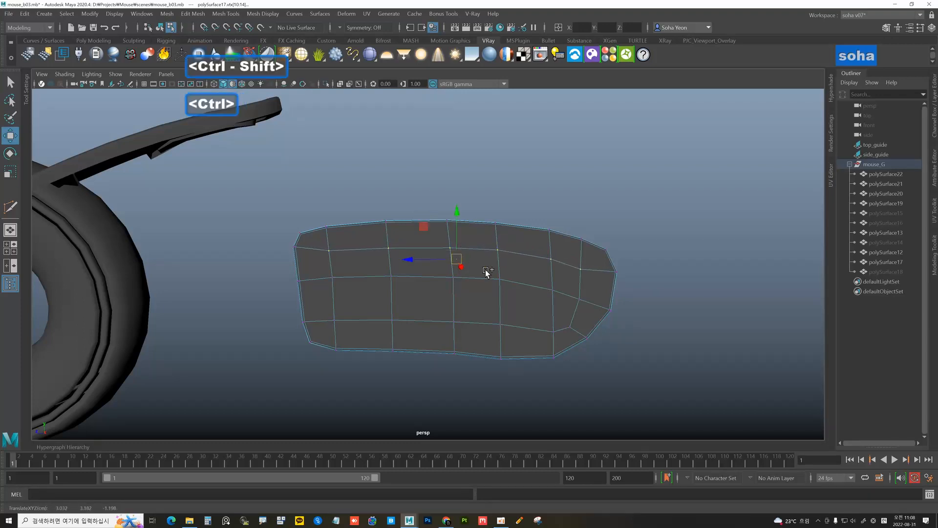
Slide the middle vertex row and the left border vertex of the side piece downward
{"action": "left_click", "coordinate": [559, 294]}
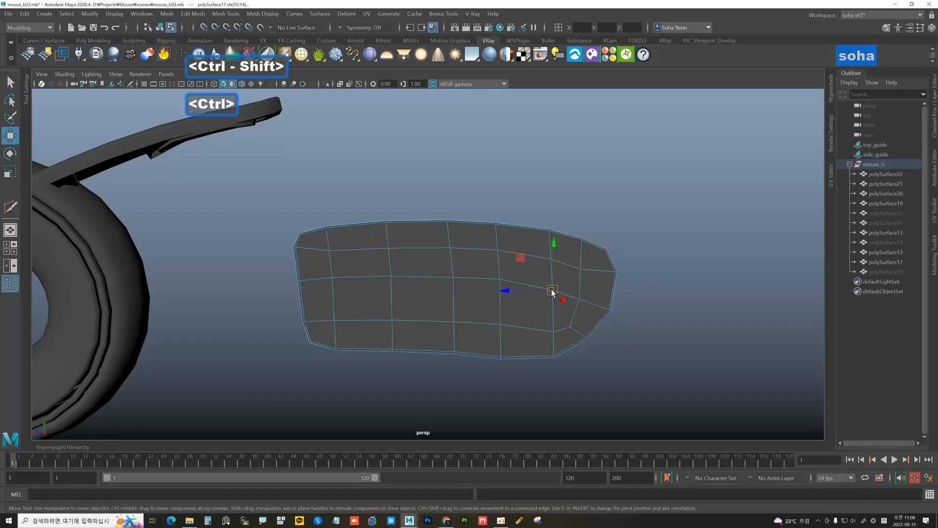
{"action": "double_click", "coordinate": [332, 278], "text": "shift"}
{"action": "left_click_drag", "start_coordinate": [445, 283], "coordinate": [443, 290], "text": "ctrl+shift"}
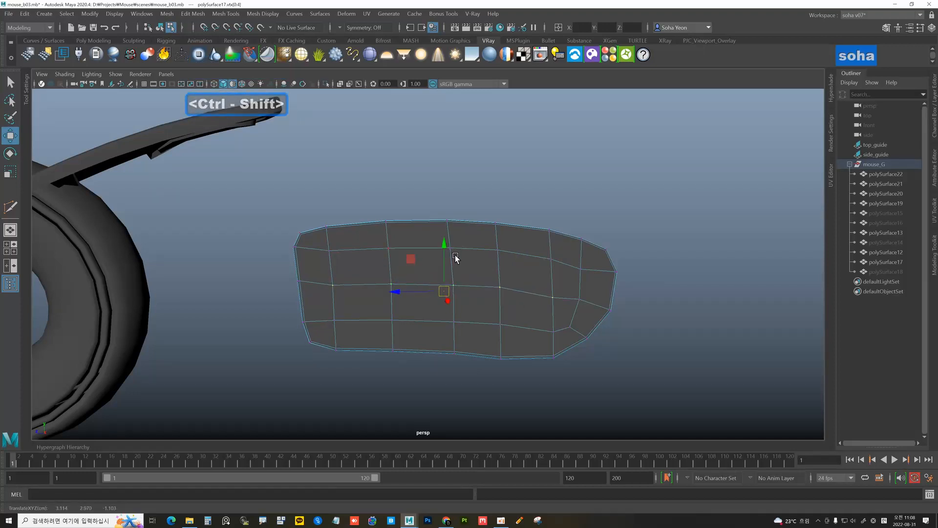
{"action": "left_click", "coordinate": [299, 282]}
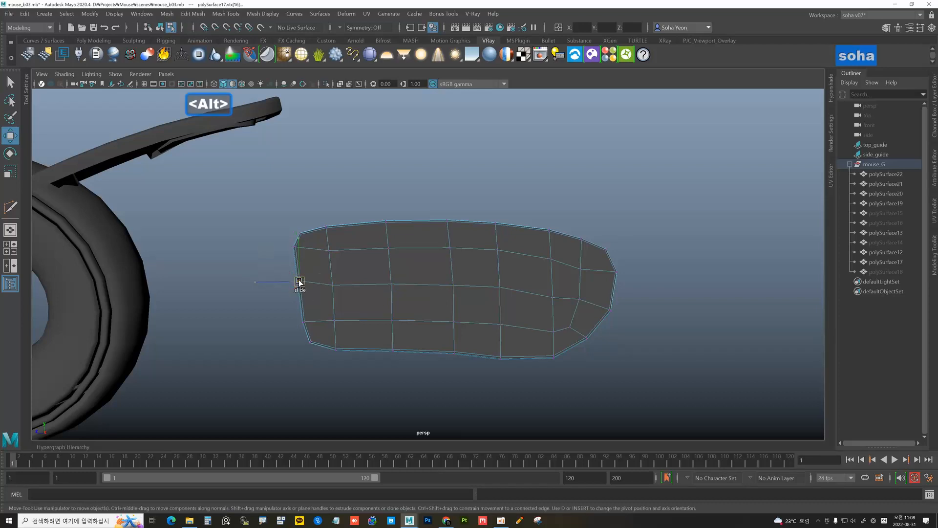
{"action": "left_click_drag", "start_coordinate": [300, 282], "coordinate": [300, 287]}
Return to object mode with polySurface17 selected and bring the wheel and side piece into view
{"action": "key", "text": "alt+grave"}
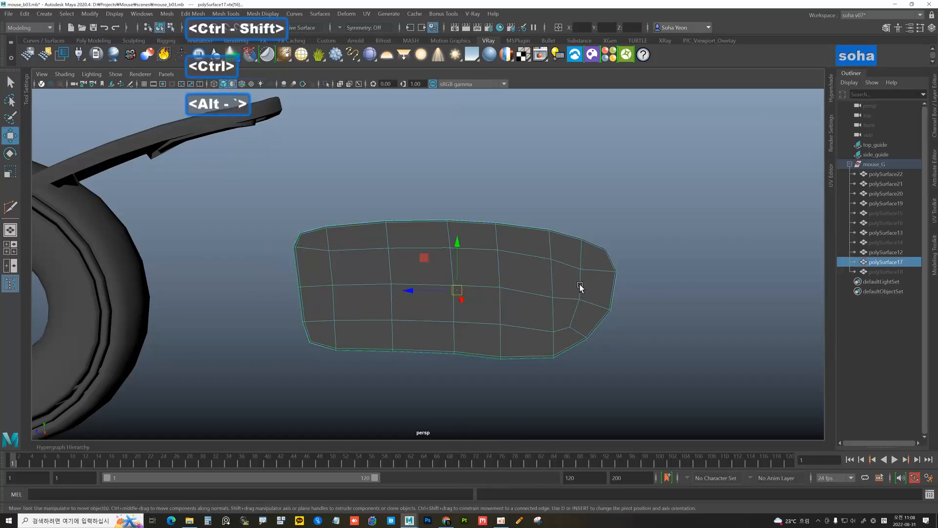
{"action": "key", "text": "alt+grave"}
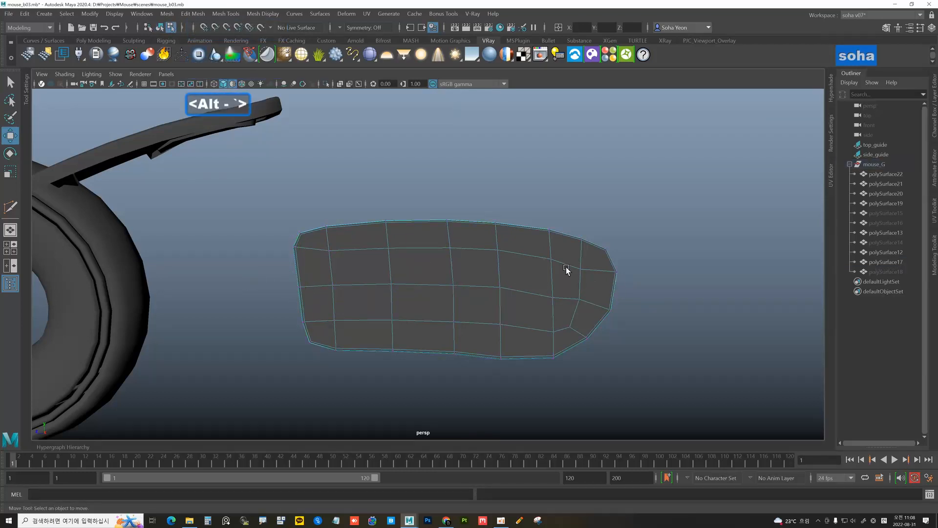
{"action": "middle_click_drag", "start_coordinate": [557, 249], "coordinate": [551, 241], "text": "alt"}
{"action": "left_click_drag", "start_coordinate": [552, 241], "coordinate": [448, 271], "text": "alt"}
{"action": "right_click_drag", "start_coordinate": [481, 268], "coordinate": [431, 267], "text": "alt"}
{"action": "key", "text": "alt+grave"}
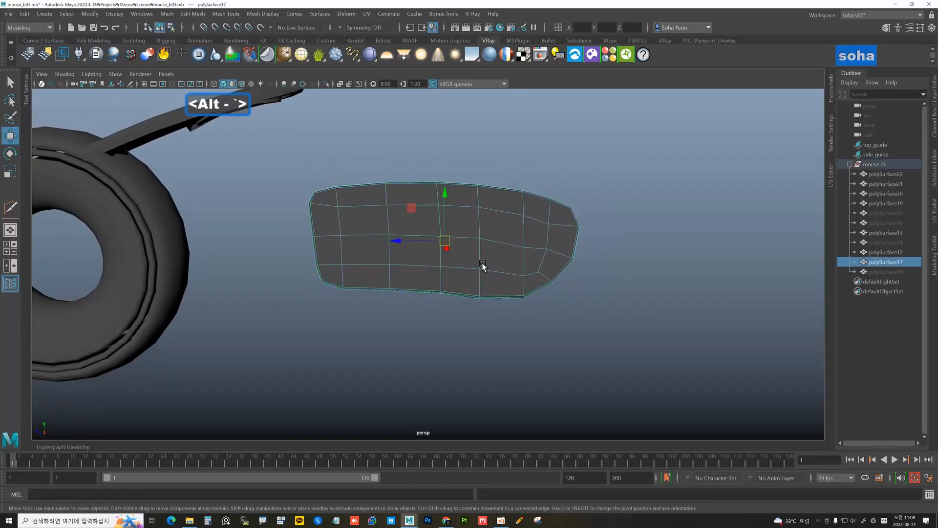
{"action": "right_click_drag", "start_coordinate": [531, 268], "coordinate": [446, 256], "text": "alt"}
{"action": "left_click_drag", "start_coordinate": [446, 255], "coordinate": [532, 258], "text": "alt"}
Lay out polySurface17's UVs in the 0–1 tile with Alt+Z, then hide the piece
{"action": "left_click", "coordinate": [830, 166]}
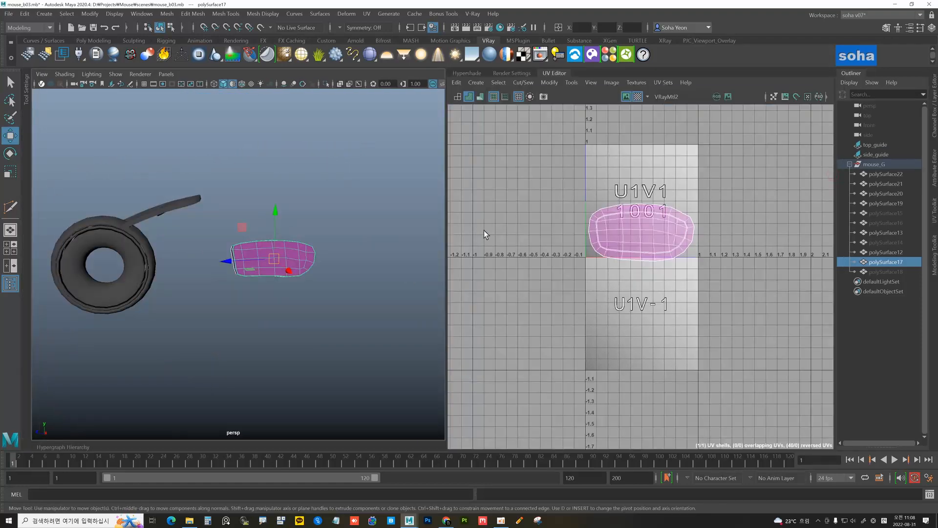
{"action": "scroll", "coordinate": [395, 259], "scroll_direction": "up", "scroll_amount": 3}
{"action": "key", "text": "alt+z"}
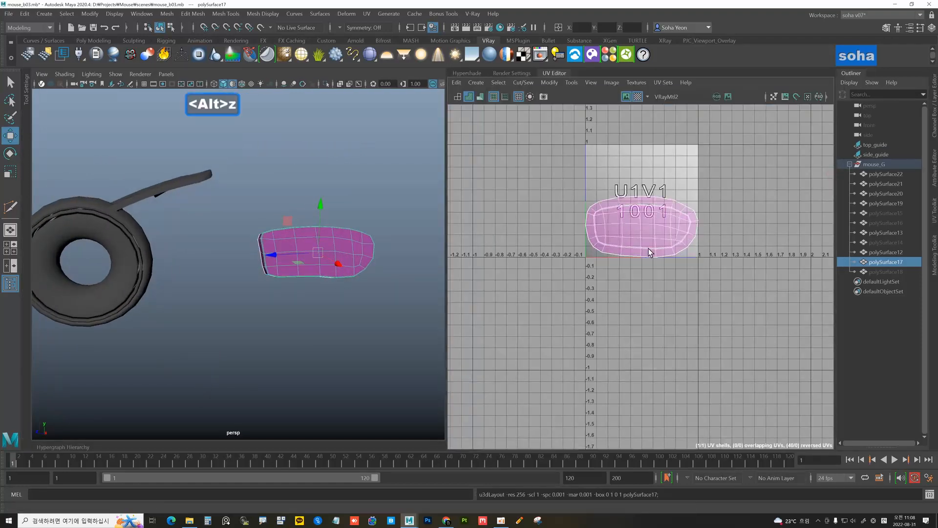
{"action": "scroll", "coordinate": [369, 255], "scroll_direction": "up", "scroll_amount": 2}
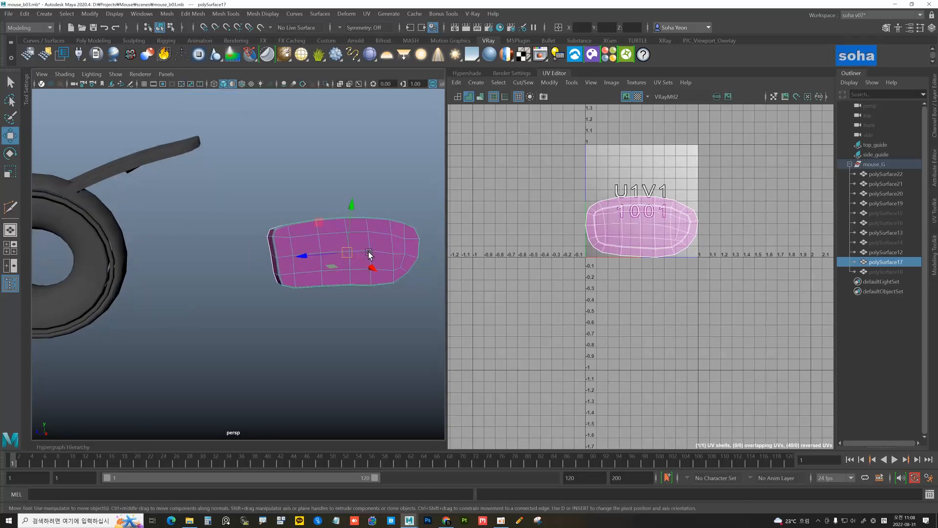
{"action": "key", "text": "alt"}
{"action": "key", "text": "h"}
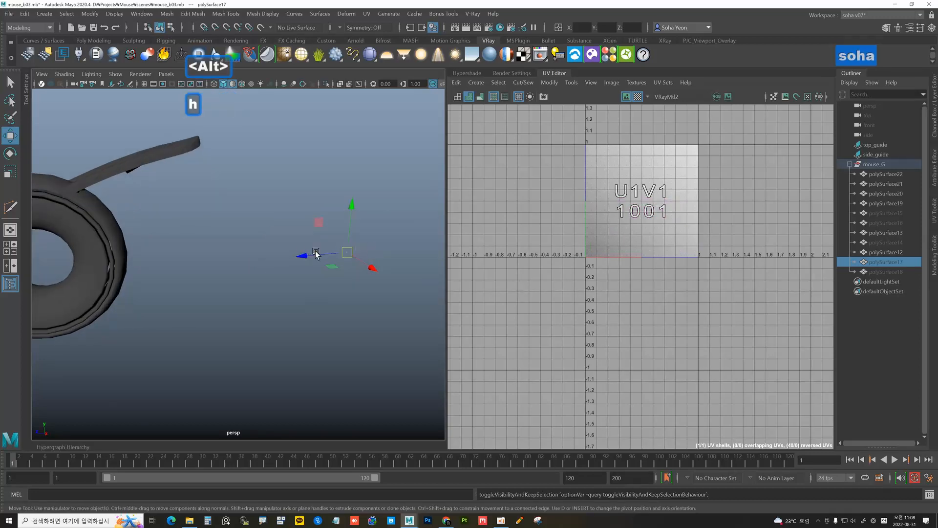
Isolate and frame the looped polySurface12 piece and activate the 3D Cut and Sew UV Tool
{"action": "left_click_drag", "start_coordinate": [315, 251], "coordinate": [270, 262], "text": "alt"}
{"action": "left_click", "coordinate": [269, 261]}
{"action": "middle_click_drag", "start_coordinate": [262, 224], "coordinate": [312, 228], "text": "alt"}
{"action": "left_click_drag", "start_coordinate": [311, 230], "coordinate": [262, 230], "text": "alt"}
{"action": "left_click", "coordinate": [262, 205]}
{"action": "key", "text": "alt+shift+a"}
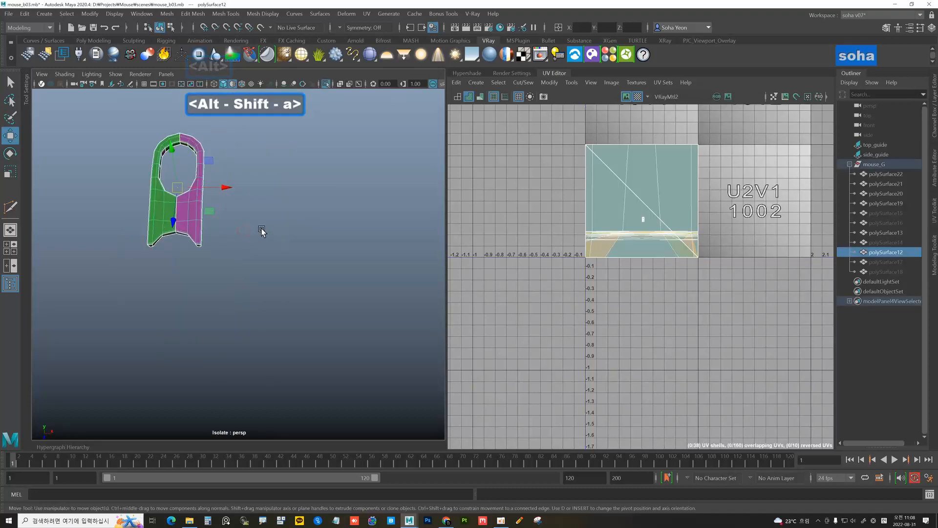
{"action": "key", "text": "f"}
{"action": "mouse_move", "coordinate": [309, 270]}
{"action": "left_mouse_down", "text": "alt"}
{"action": "mouse_move", "coordinate": [312, 285]}
{"action": "mouse_move", "coordinate": [318, 264]}
{"action": "mouse_move", "coordinate": [327, 265]}
{"action": "left_mouse_up", "text": "alt"}
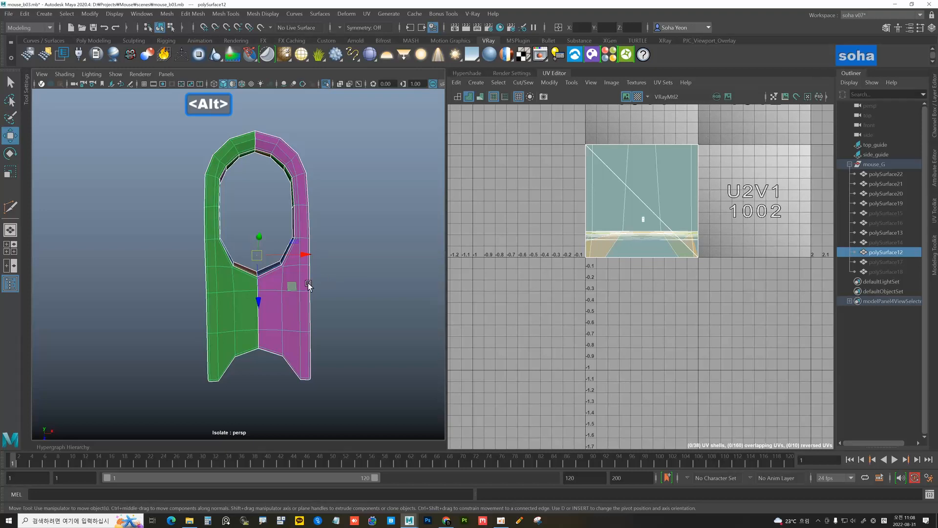
{"action": "key", "text": "ctrl+shift+c"}
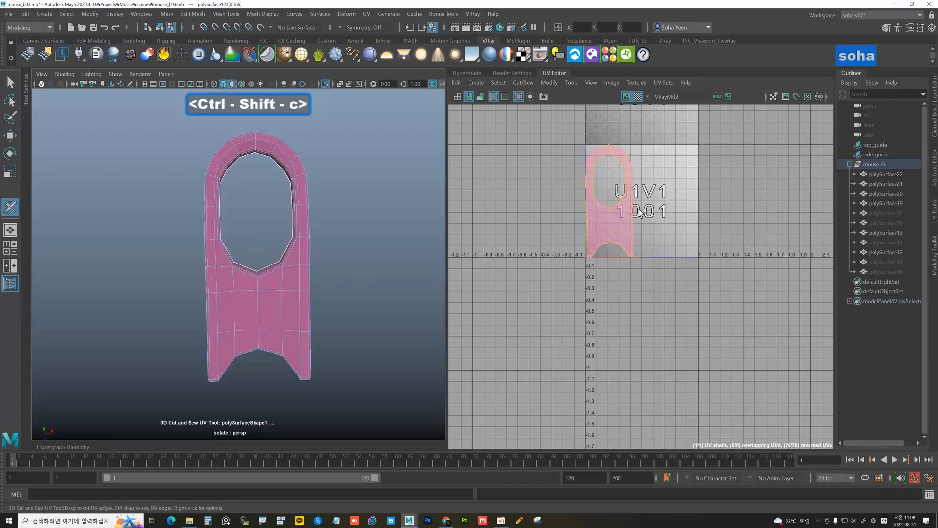
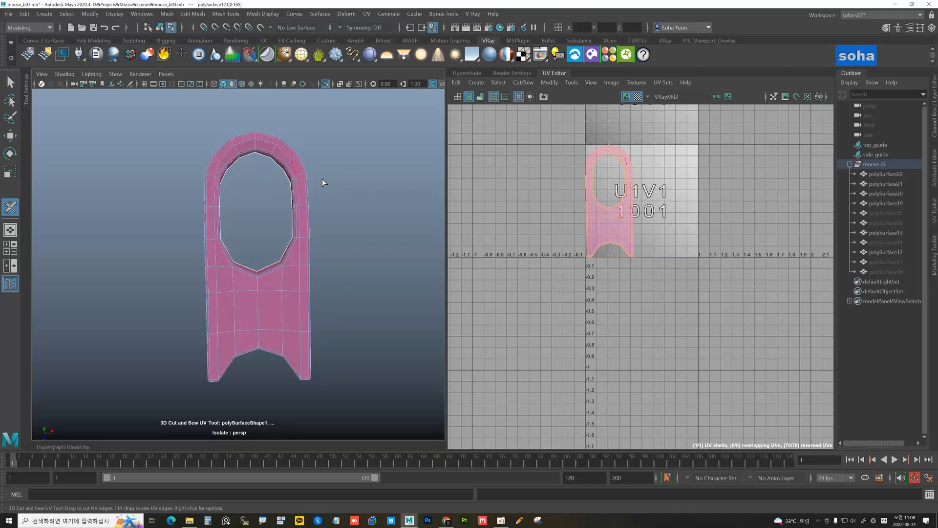
Give polySurface12 fresh camera-based UV projection from the current view
{"action": "left_click", "coordinate": [476, 82]}
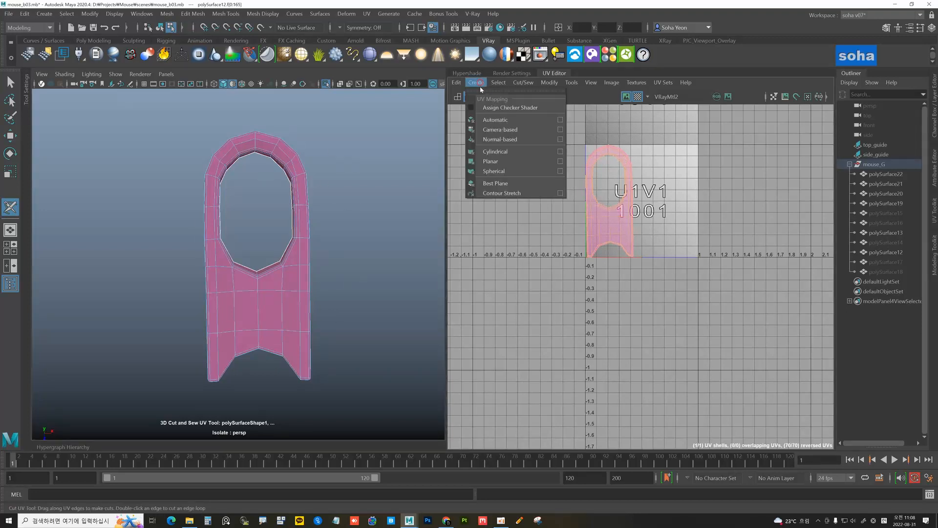
{"action": "left_click", "coordinate": [500, 130]}
{"action": "key", "text": "w"}
{"action": "key", "text": "alt+grave"}
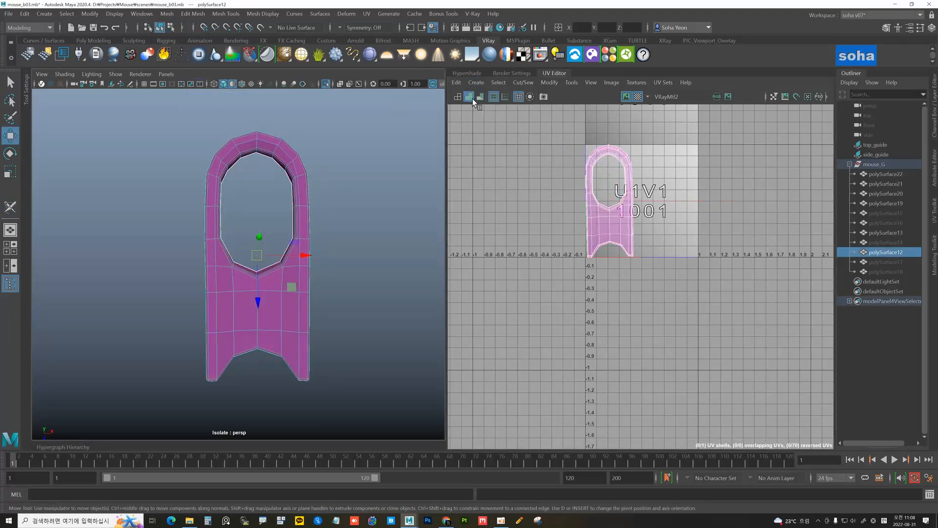
{"action": "left_click", "coordinate": [476, 82]}
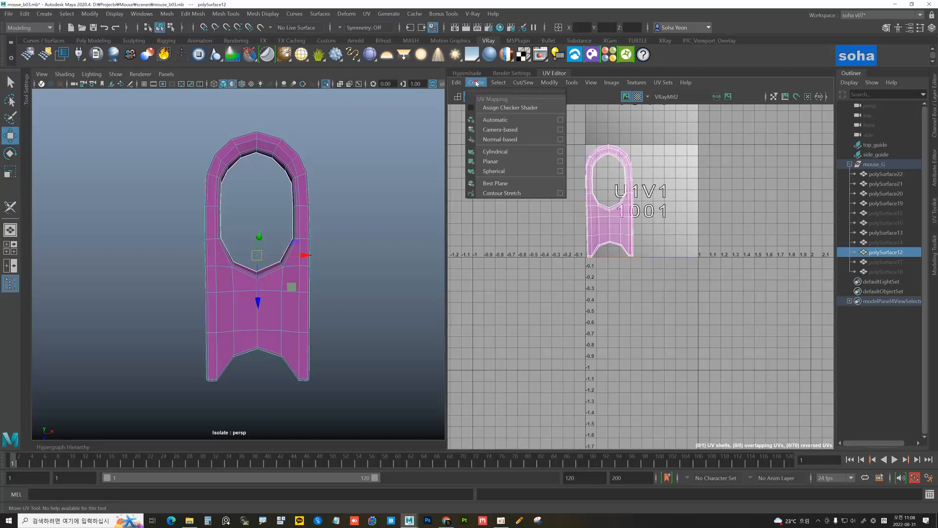
{"action": "left_click", "coordinate": [503, 130]}
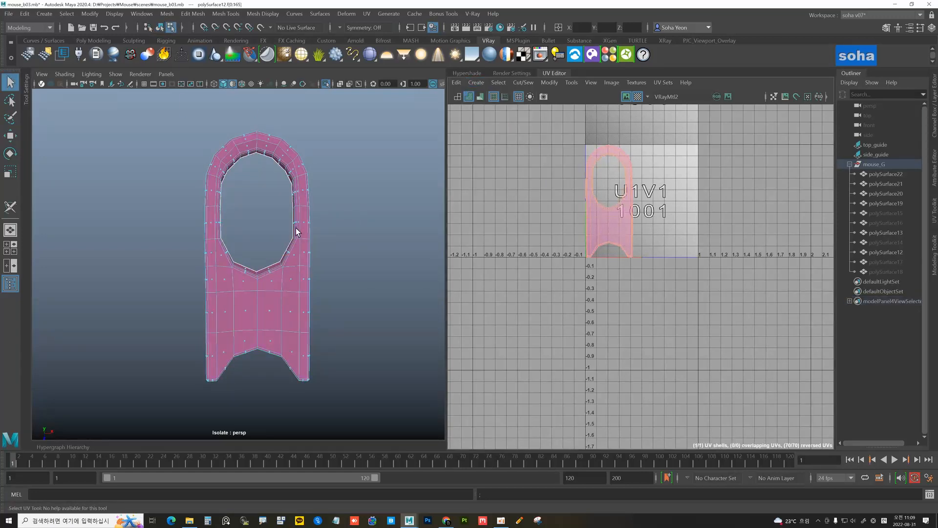
{"action": "key", "text": "alt+2"}
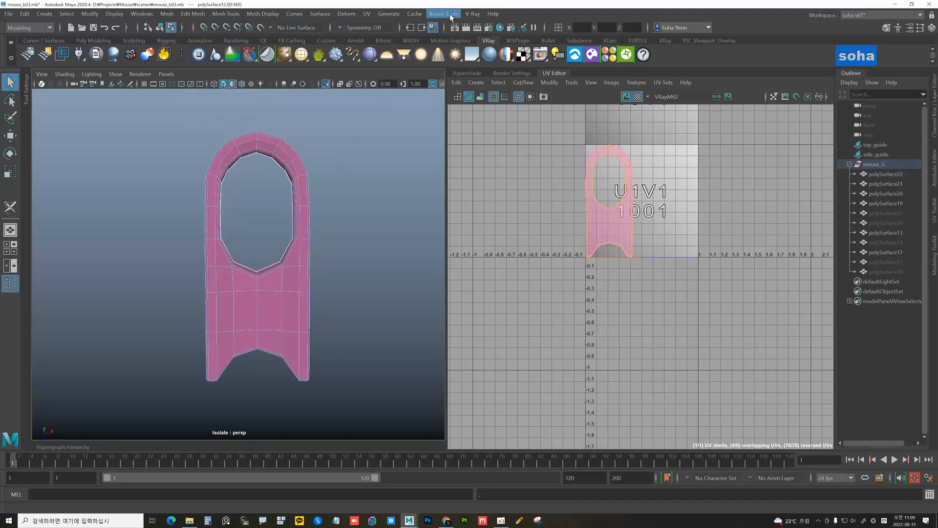
With the 3D Cut and Sew UV Tool active, unfold the piece's UVs with Alt+D into the 1001 tile
{"action": "left_click", "coordinate": [366, 14]}
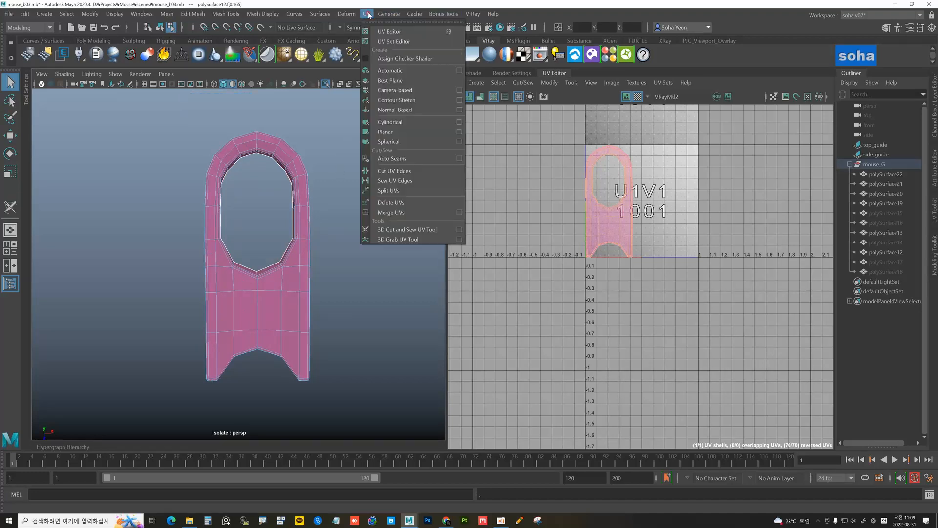
{"action": "left_click", "coordinate": [406, 225]}
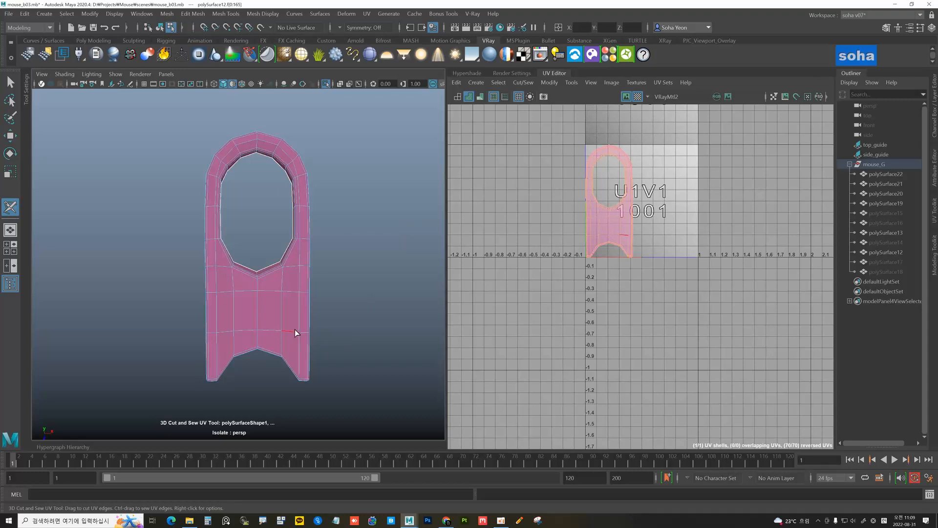
{"action": "left_click", "coordinate": [477, 83]}
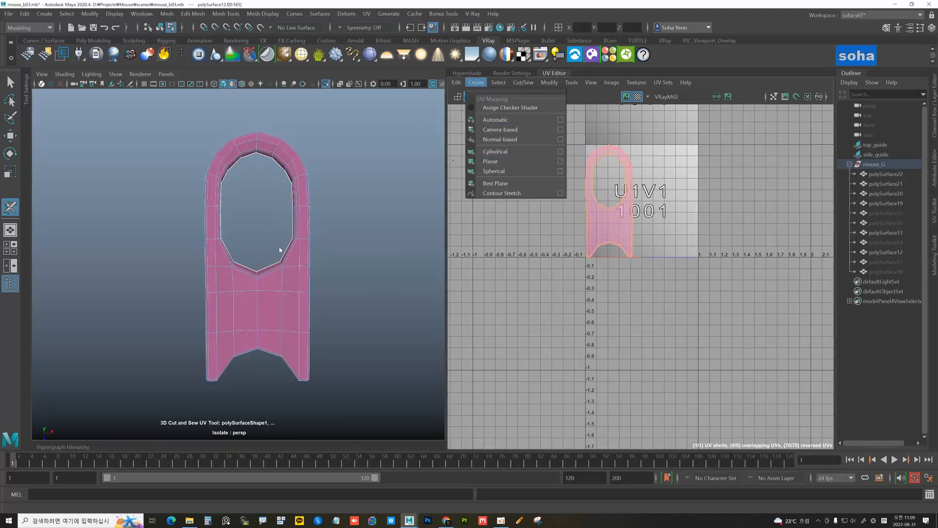
{"action": "left_click", "coordinate": [315, 310]}
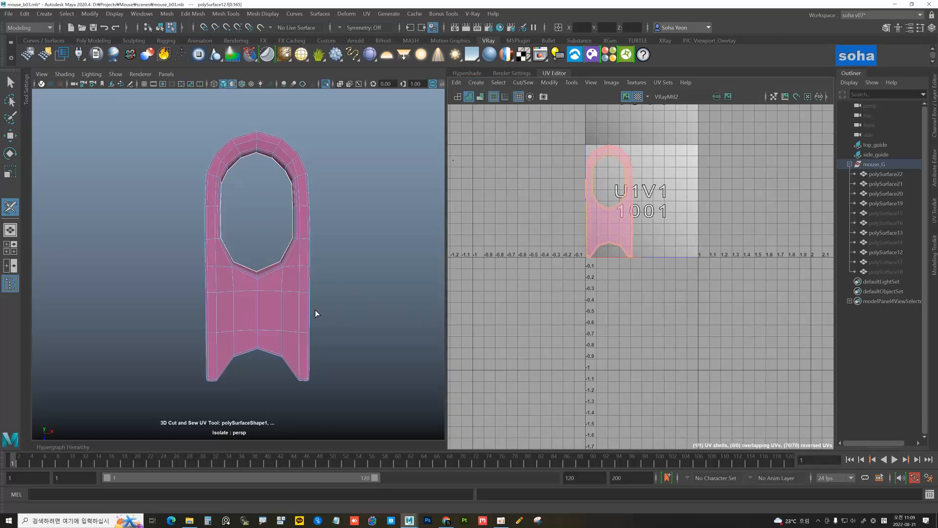
{"action": "left_click_drag", "start_coordinate": [315, 310], "coordinate": [333, 292], "text": "alt"}
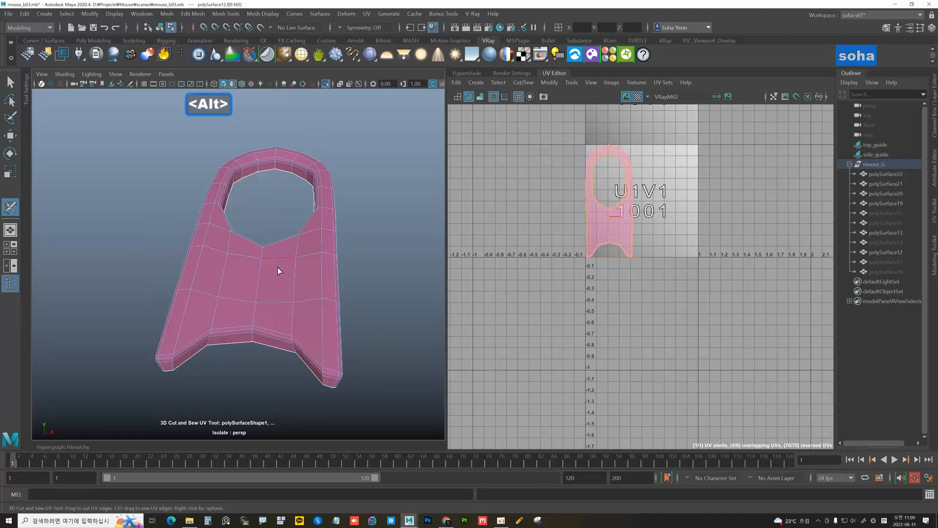
{"action": "left_click_drag", "start_coordinate": [279, 272], "coordinate": [309, 265], "text": "alt"}
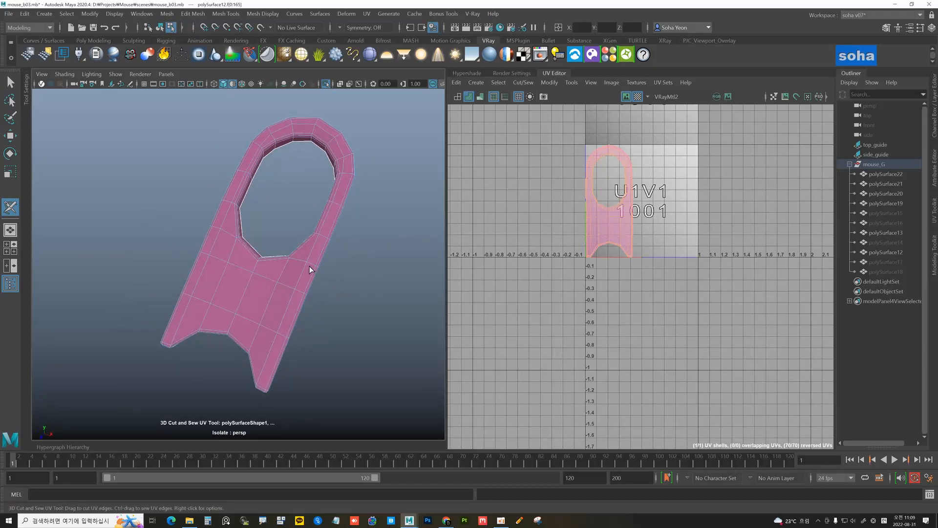
{"action": "middle_click_drag", "start_coordinate": [310, 265], "coordinate": [291, 277], "text": "alt"}
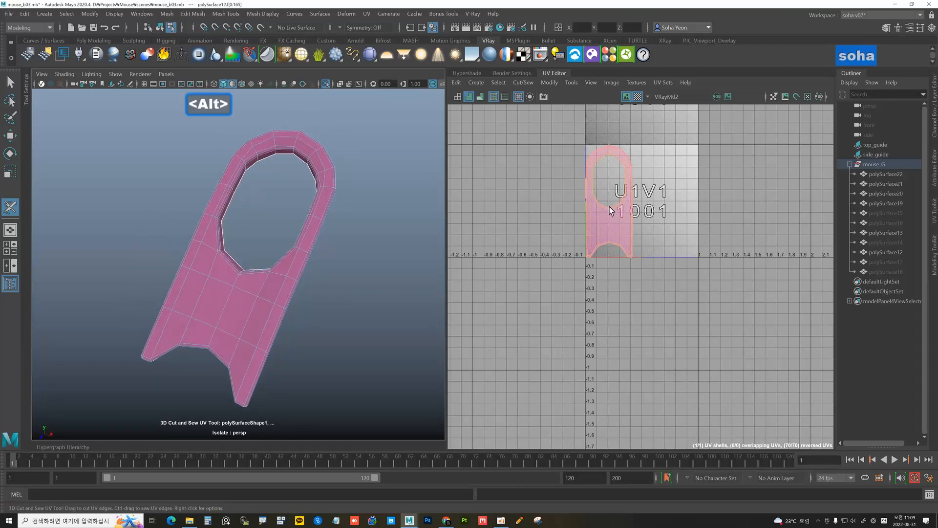
{"action": "key", "text": "w"}
{"action": "middle_click_drag", "start_coordinate": [609, 206], "coordinate": [616, 229], "text": "alt"}
{"action": "key", "text": "alt+d"}
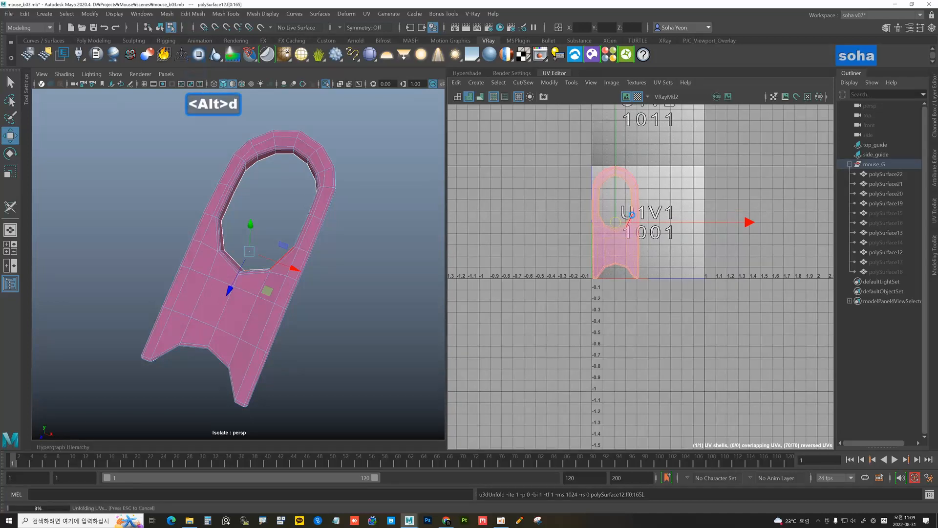
Turn on the checker pattern and inspect the unfolded piece for stretching, undoing one UV change
{"action": "left_click_drag", "start_coordinate": [324, 262], "coordinate": [373, 252], "text": "alt"}
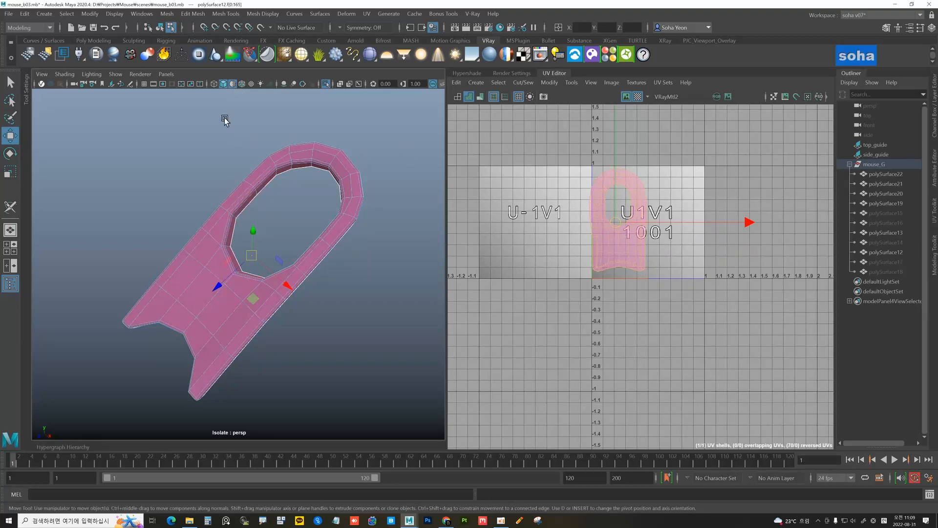
{"action": "left_click", "coordinate": [233, 86]}
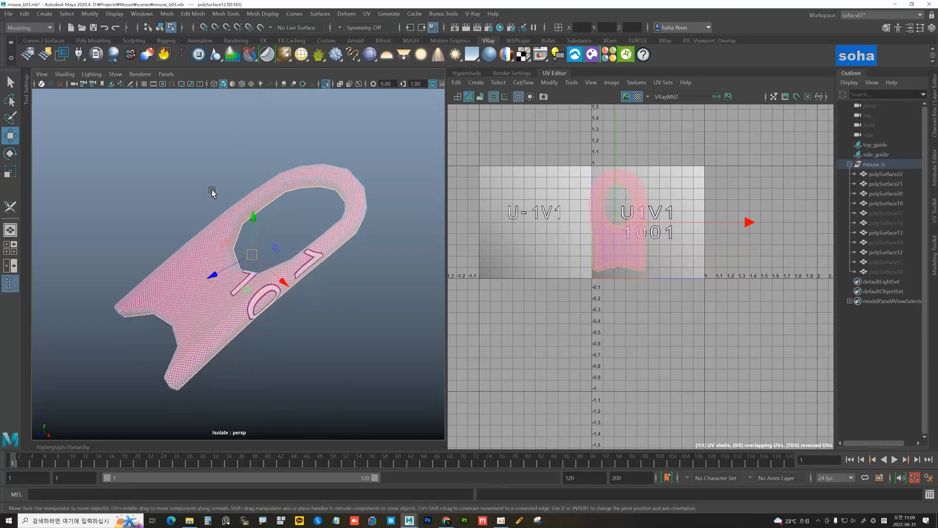
{"action": "scroll", "coordinate": [306, 183], "scroll_direction": "up", "scroll_amount": 5}
{"action": "left_click_drag", "start_coordinate": [307, 183], "coordinate": [316, 253], "text": "alt"}
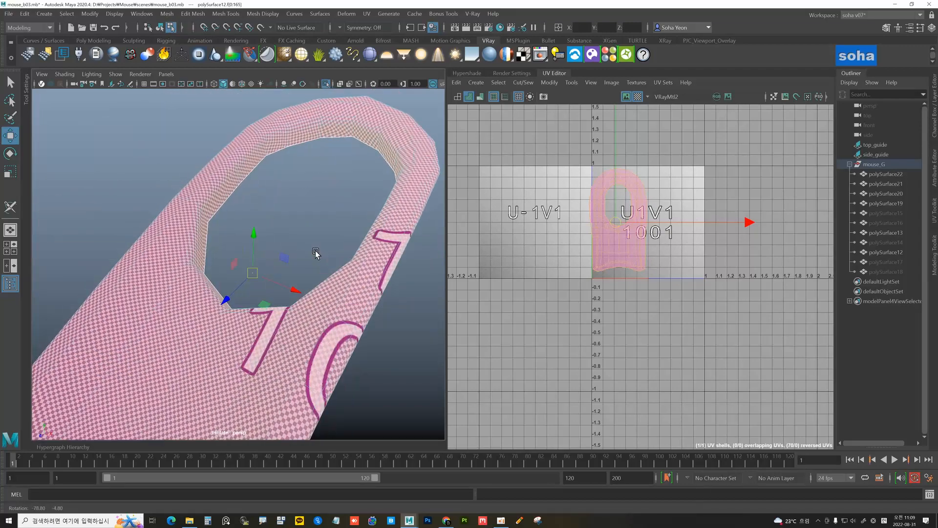
{"action": "left_click_drag", "start_coordinate": [363, 292], "coordinate": [264, 269], "text": "alt"}
{"action": "right_click_drag", "start_coordinate": [264, 268], "coordinate": [237, 267], "text": "alt"}
{"action": "mouse_move", "coordinate": [285, 266]}
{"action": "left_mouse_down", "text": "alt"}
{"action": "mouse_move", "coordinate": [306, 264]}
{"action": "mouse_move", "coordinate": [295, 268]}
{"action": "left_mouse_up", "text": "alt"}
{"action": "right_click_drag", "start_coordinate": [614, 247], "coordinate": [693, 253], "text": "alt"}
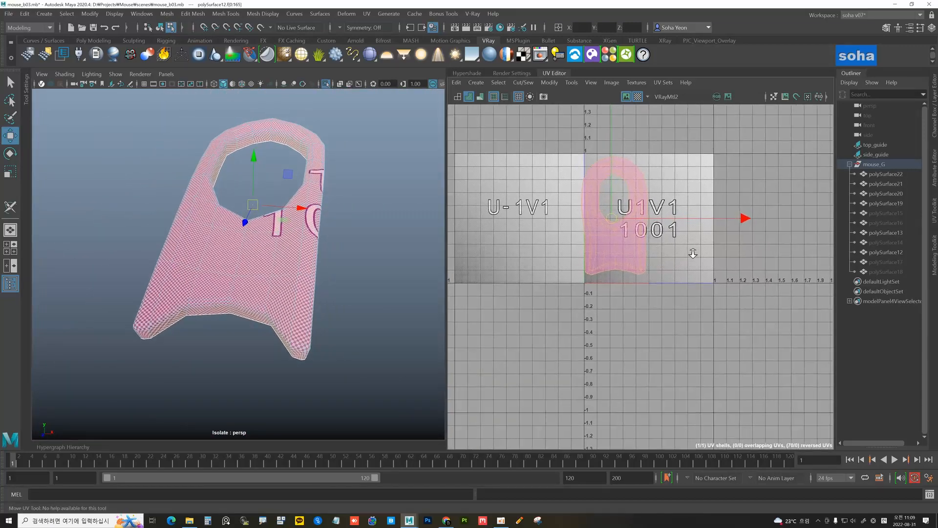
{"action": "key", "text": "z"}
{"action": "left_click_drag", "start_coordinate": [325, 249], "coordinate": [263, 256], "text": "alt"}
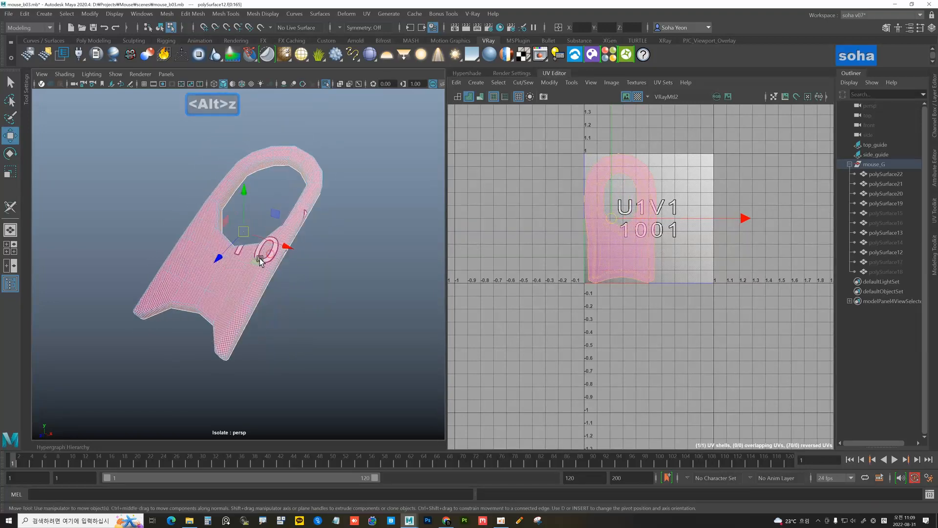
{"action": "right_click_drag", "start_coordinate": [292, 255], "coordinate": [270, 254], "text": "alt"}
{"action": "left_click_drag", "start_coordinate": [271, 255], "coordinate": [253, 262], "text": "alt"}
Return to object mode and reselect polySurface12 to display its UV shell
{"action": "key", "text": "alt+grave"}
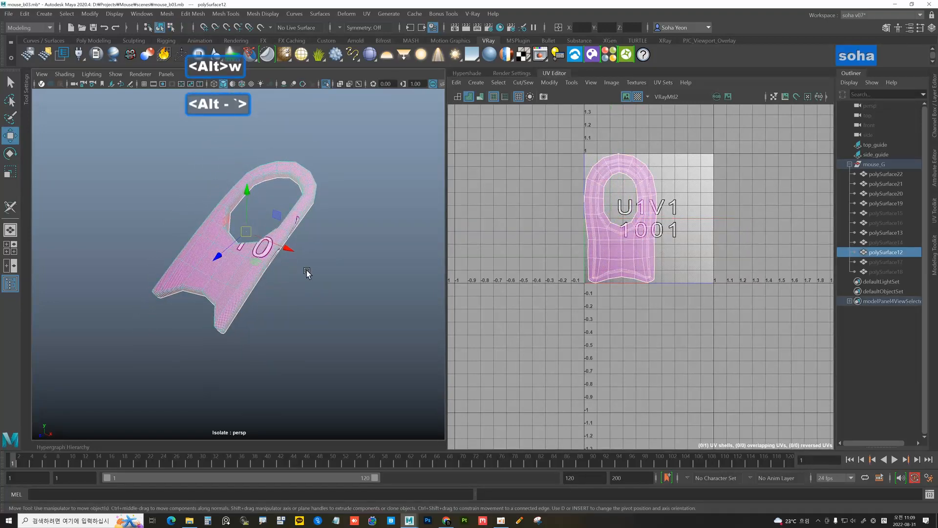
{"action": "left_click", "coordinate": [314, 272]}
{"action": "left_click", "coordinate": [245, 268]}
{"action": "left_click", "coordinate": [299, 284]}
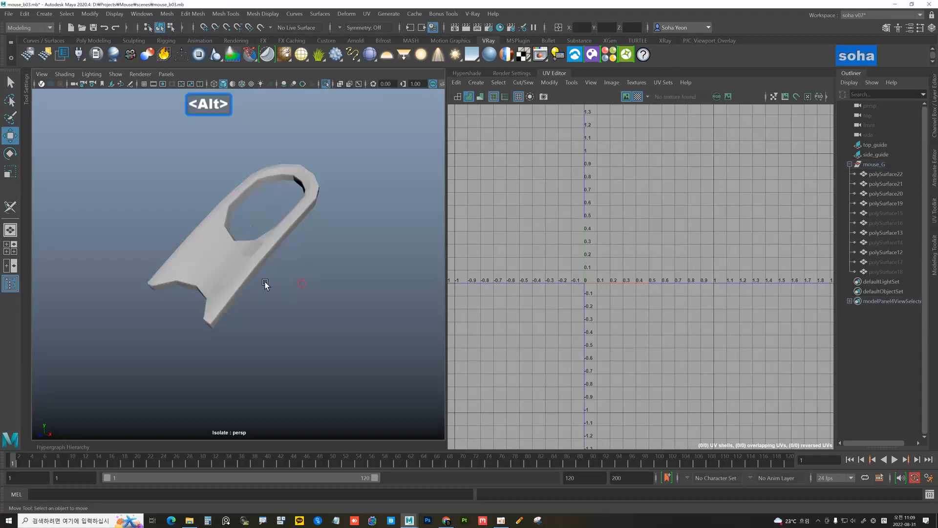
{"action": "left_click_drag", "start_coordinate": [265, 281], "coordinate": [284, 250], "text": "alt"}
{"action": "left_click", "coordinate": [321, 259]}
{"action": "key", "text": "alt+shift+s"}
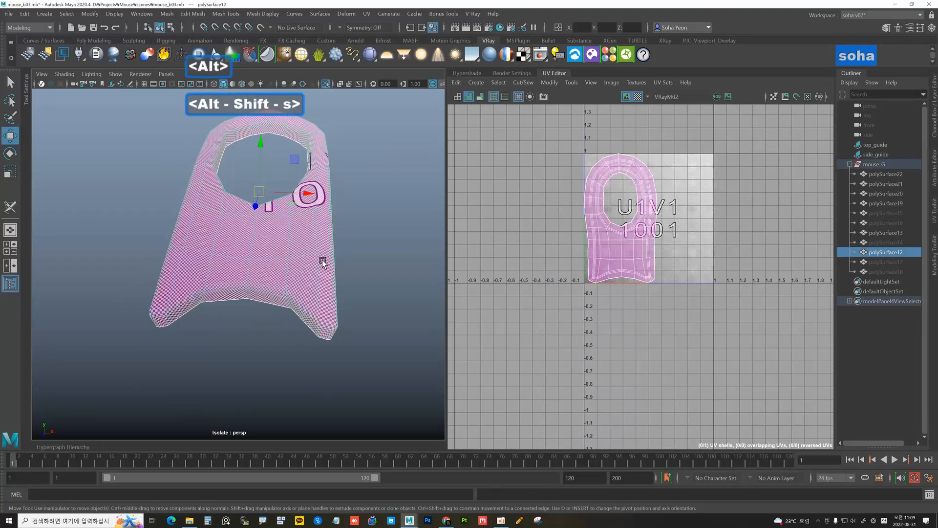
{"action": "left_click", "coordinate": [362, 256]}
{"action": "left_click_drag", "start_coordinate": [362, 256], "coordinate": [293, 269], "text": "alt"}
{"action": "left_click", "coordinate": [277, 288]}
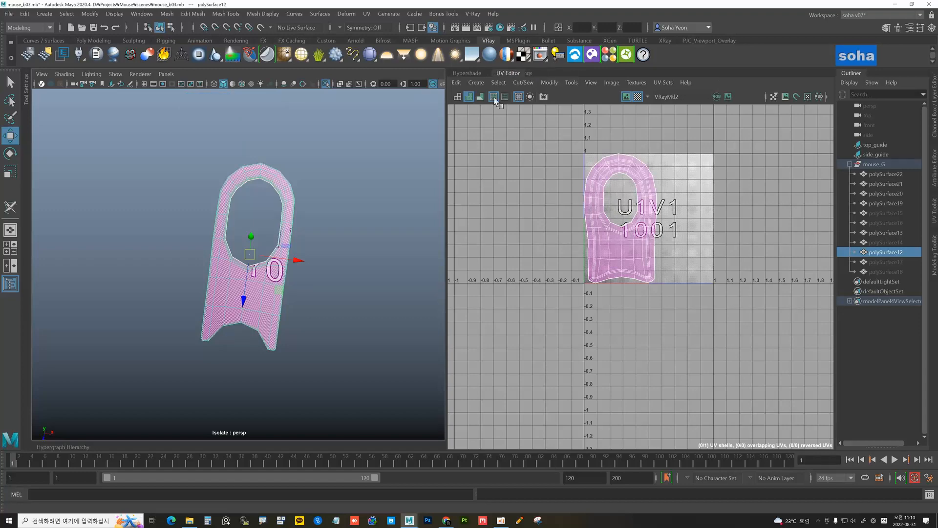
Float the UV Editor and dock it back, reframing the UV shell and 3D view
{"action": "left_click_drag", "start_coordinate": [494, 98], "coordinate": [503, 94]}
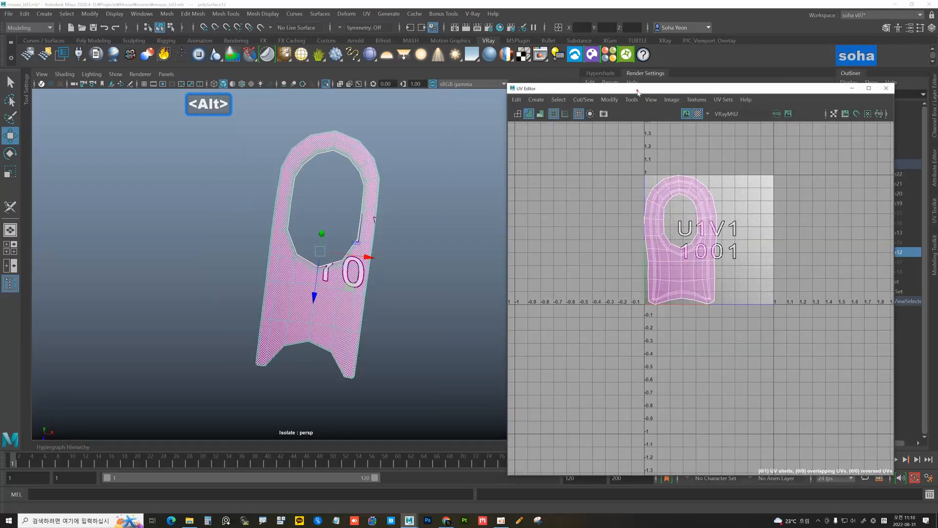
{"action": "left_click_drag", "start_coordinate": [637, 91], "coordinate": [628, 78]}
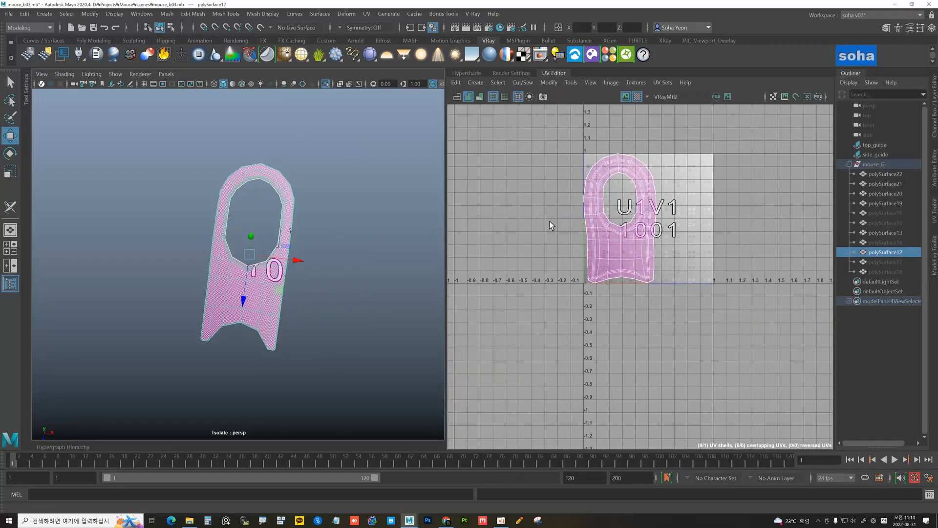
{"action": "right_click_drag", "start_coordinate": [596, 231], "coordinate": [614, 232], "text": "alt"}
{"action": "middle_click_drag", "start_coordinate": [613, 231], "coordinate": [623, 279], "text": "alt"}
{"action": "left_click_drag", "start_coordinate": [416, 328], "coordinate": [372, 312], "text": "alt"}
{"action": "right_click_drag", "start_coordinate": [373, 312], "coordinate": [397, 305], "text": "alt"}
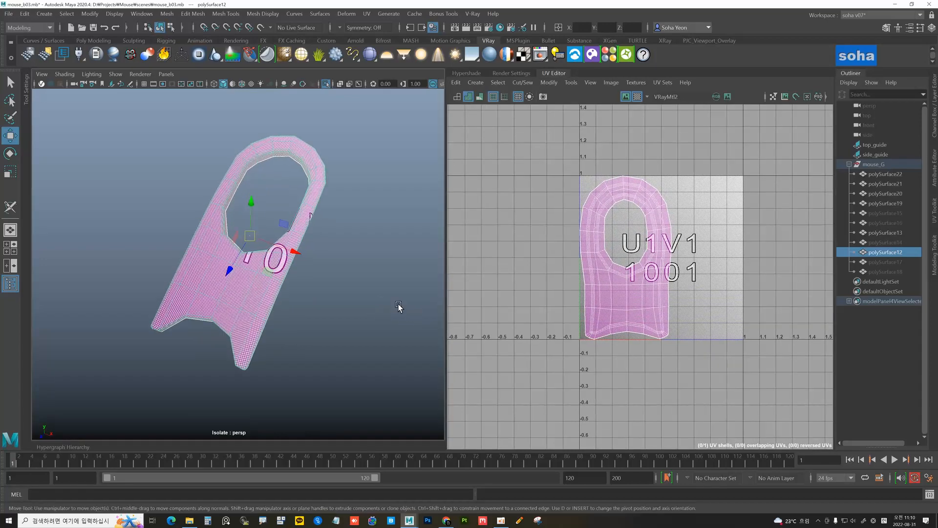
Exit isolate, hide the pendant piece, and select the small oval polySurface13
{"action": "key", "text": "alt+shift+a"}
{"action": "left_click_drag", "start_coordinate": [297, 279], "coordinate": [338, 264], "text": "alt"}
{"action": "key", "text": "h"}
{"action": "left_click", "coordinate": [274, 241]}
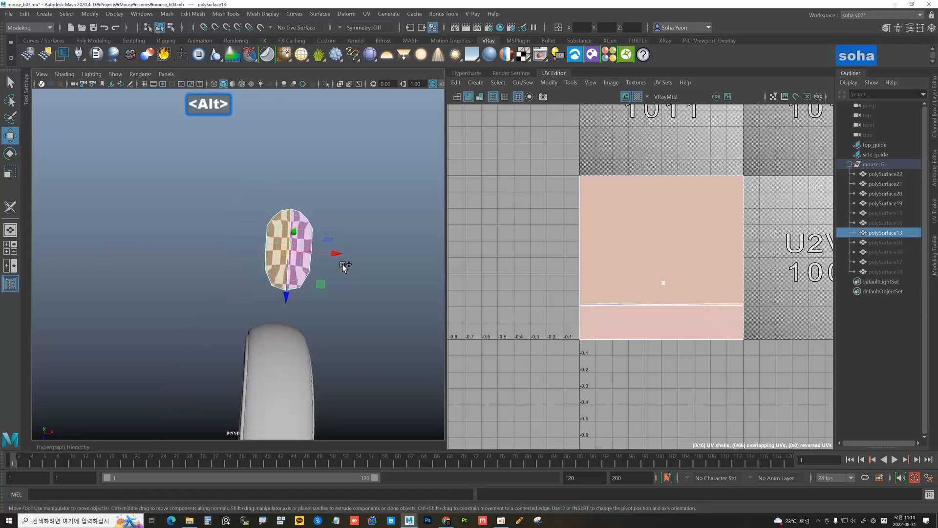
Unfold and orient the oval piece's UV shell with the 3D Cut and Sew tool, then frame it
{"action": "key", "text": "ctrl+shift+c"}
{"action": "key", "text": "d"}
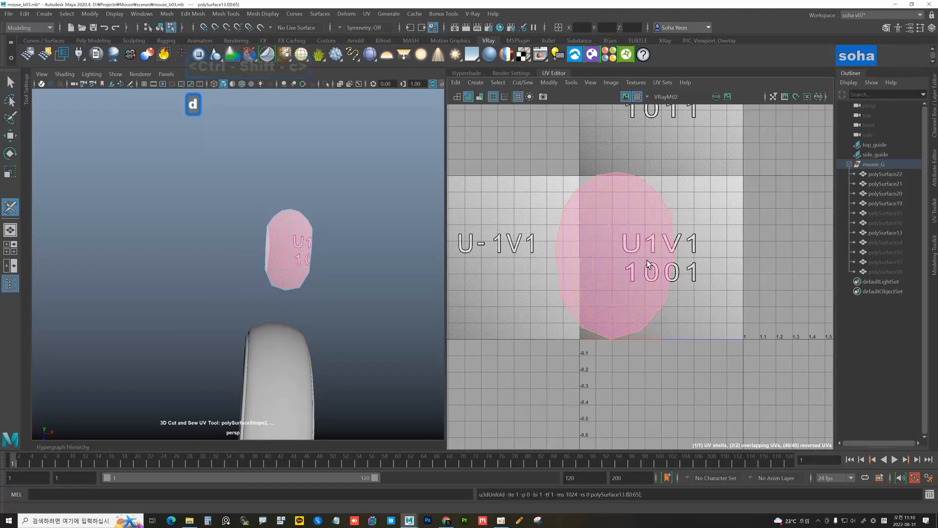
{"action": "key", "text": "a"}
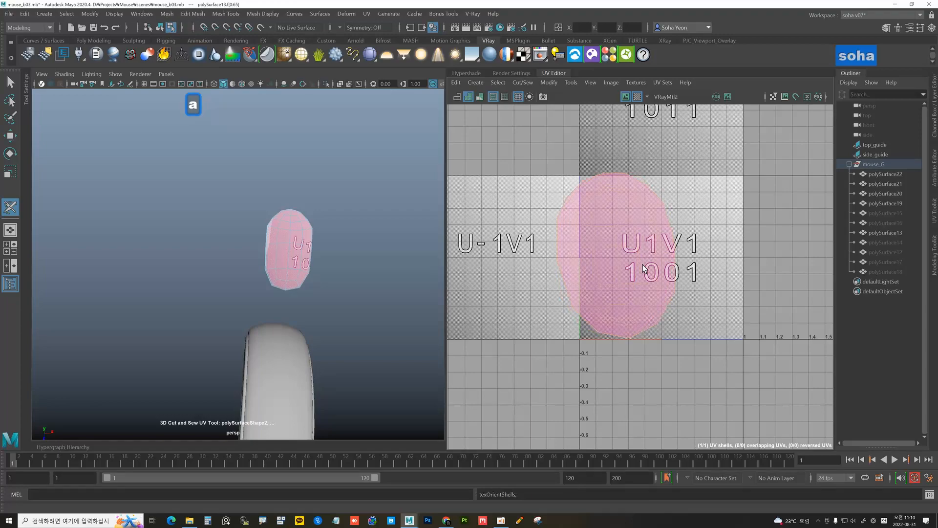
{"action": "scroll", "coordinate": [601, 242], "scroll_direction": "up", "scroll_amount": 5}
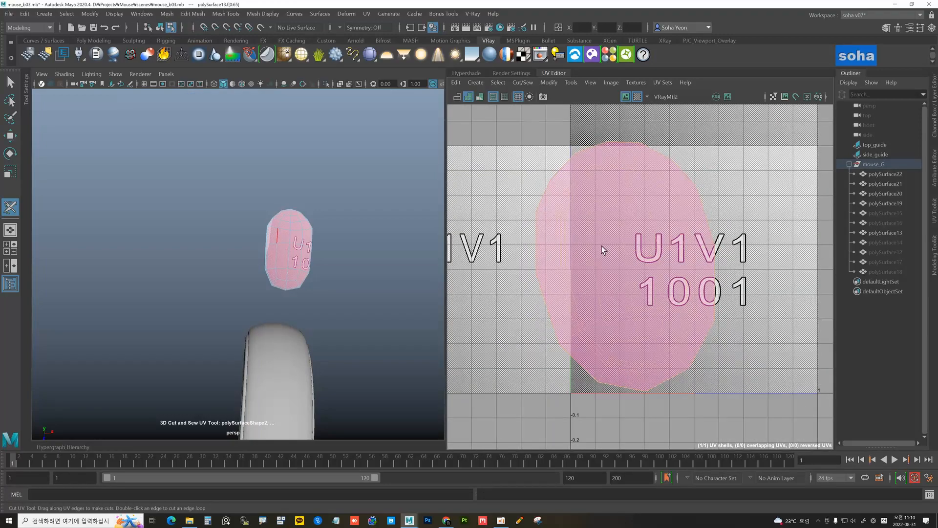
{"action": "right_click_drag", "start_coordinate": [565, 235], "coordinate": [523, 236], "text": "alt"}
{"action": "right_click_drag", "start_coordinate": [662, 239], "coordinate": [586, 240], "text": "alt"}
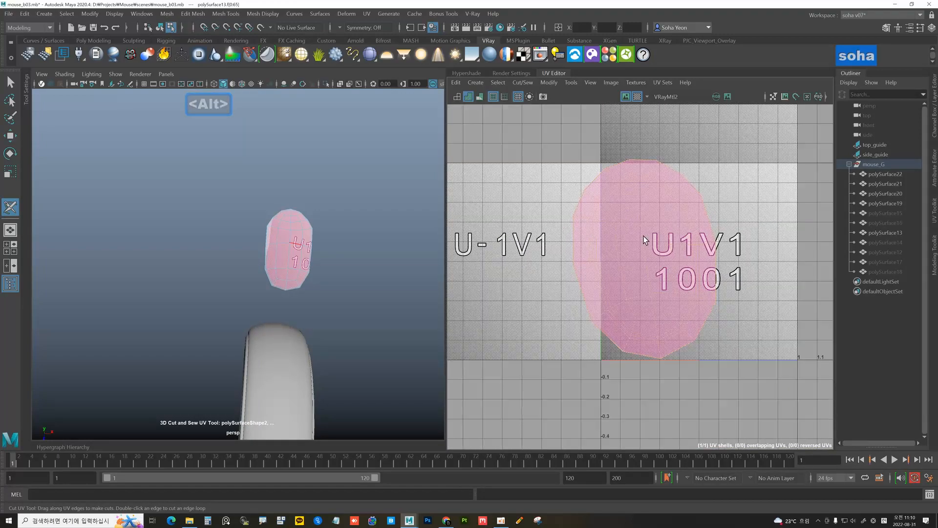
{"action": "middle_click_drag", "start_coordinate": [645, 237], "coordinate": [575, 212], "text": "alt"}
{"action": "right_click_drag", "start_coordinate": [576, 212], "coordinate": [635, 220], "text": "alt"}
{"action": "scroll", "coordinate": [606, 188], "scroll_direction": "up", "scroll_amount": 3}
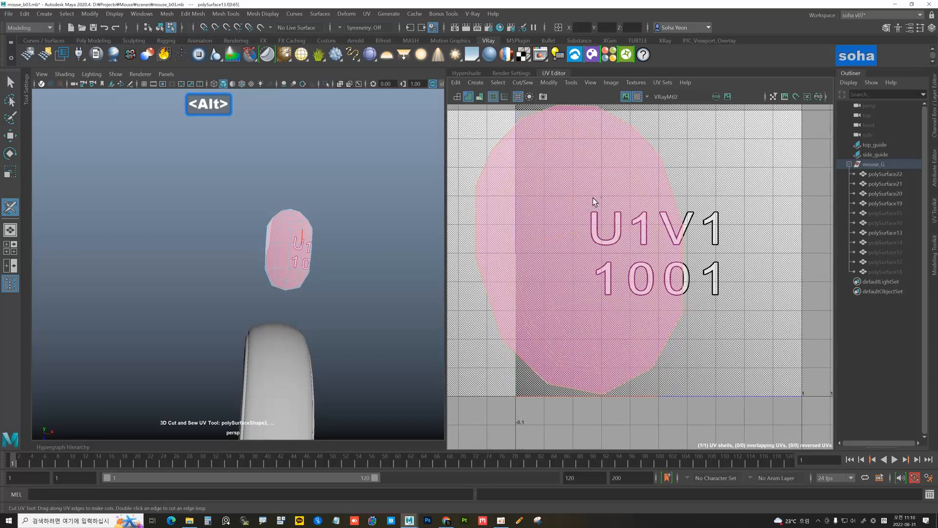
{"action": "middle_click_drag", "start_coordinate": [594, 200], "coordinate": [627, 203], "text": "alt"}
{"action": "scroll", "coordinate": [622, 206], "scroll_direction": "up", "scroll_amount": 1}
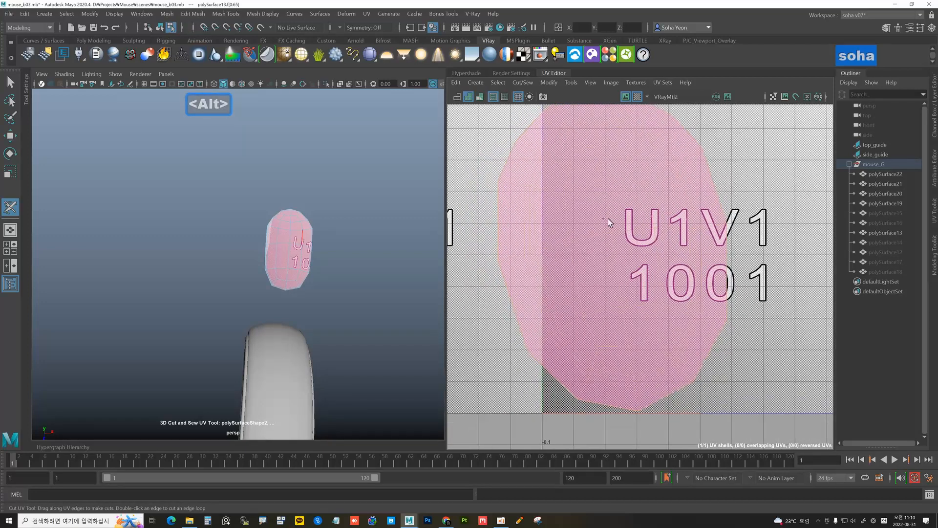
Cut a seam along the capsule's edge, unfold the shell, then cut a second edge
{"action": "left_click", "coordinate": [614, 257]}
{"action": "middle_click_drag", "start_coordinate": [626, 264], "coordinate": [617, 221], "text": "alt"}
{"action": "right_click_drag", "start_coordinate": [617, 220], "coordinate": [588, 209], "text": "alt"}
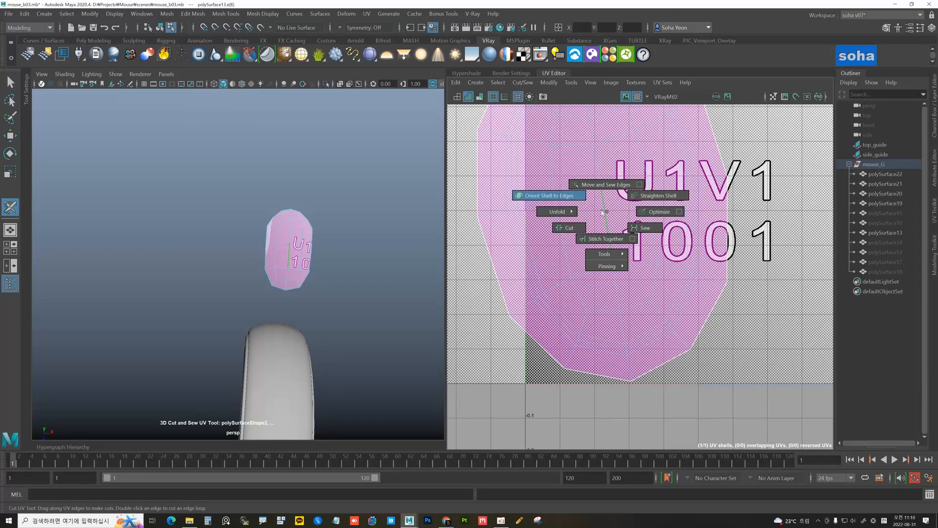
{"action": "right_click_drag", "start_coordinate": [604, 212], "coordinate": [603, 213]}
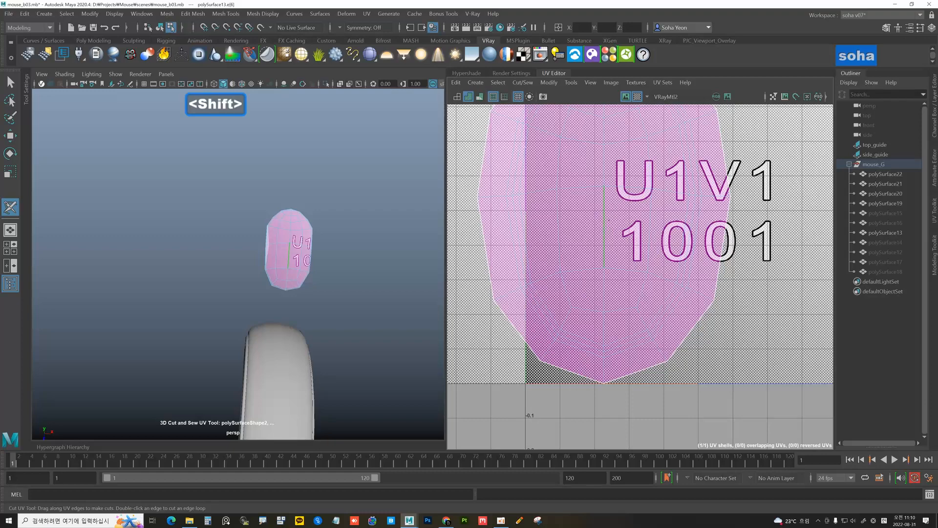
{"action": "key", "text": "ctrl+z"}
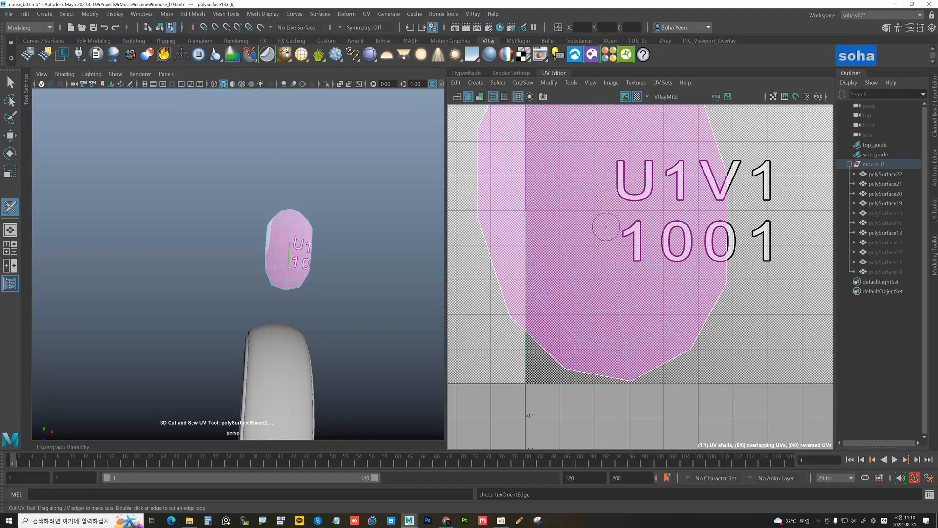
{"action": "key", "text": "ctrl+shift+alt+e"}
{"action": "right_click_drag", "start_coordinate": [609, 247], "coordinate": [552, 215], "text": "alt"}
{"action": "left_click", "coordinate": [577, 136]}
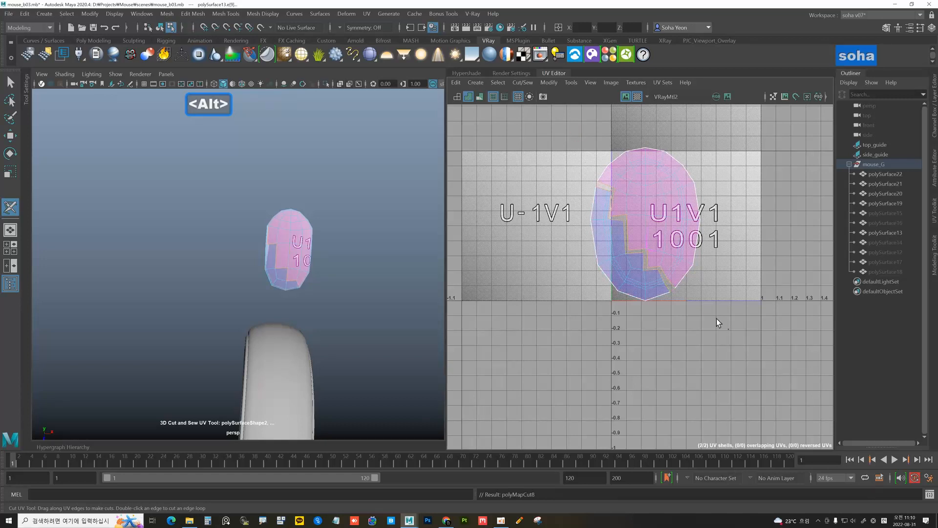
Undo the extra cut, select the whole shell, rotate it 90° and lay it out in the 0-1 tile
{"action": "key", "text": "ctrl+z"}
{"action": "key", "text": "w"}
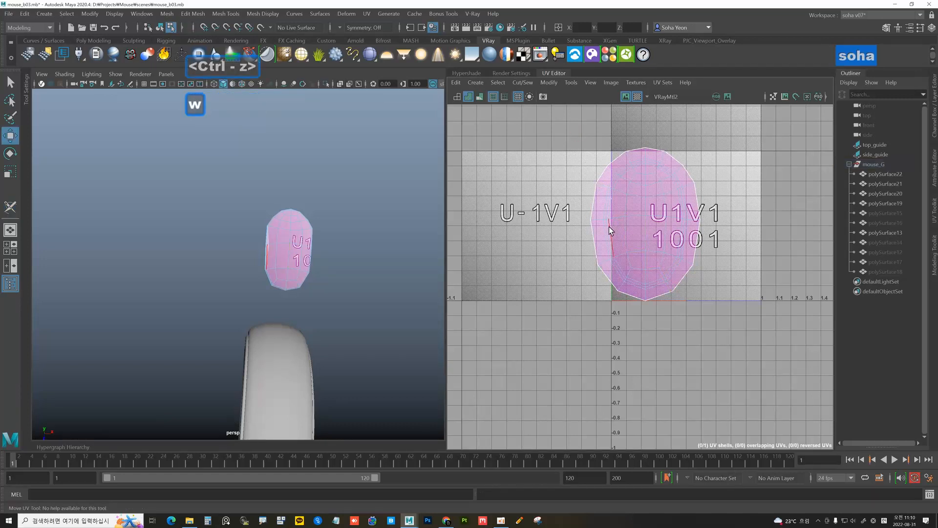
{"action": "left_click_drag", "start_coordinate": [551, 123], "coordinate": [711, 263]}
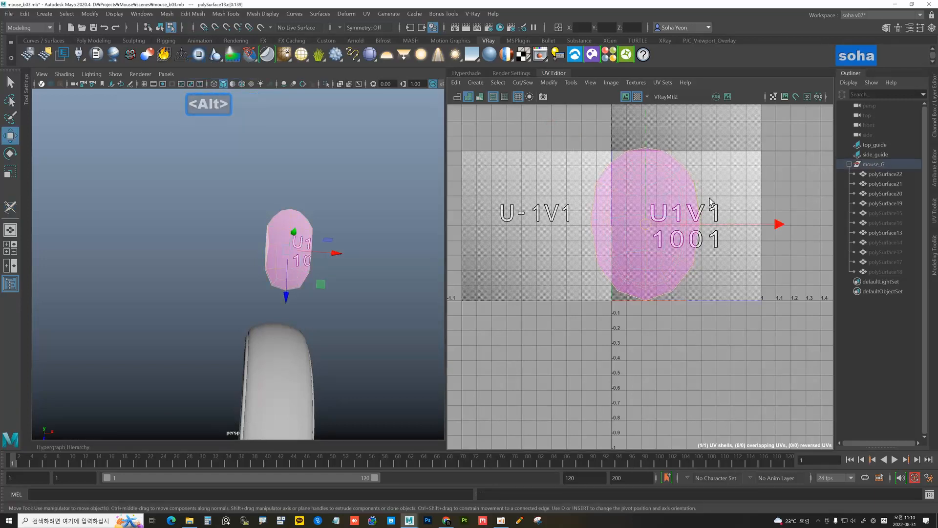
{"action": "key", "text": "c"}
{"action": "key", "text": "z"}
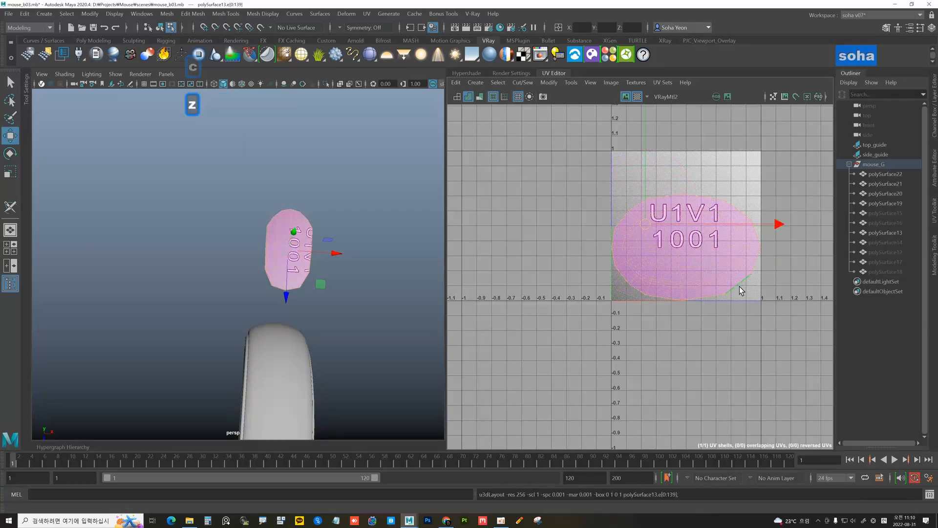
{"action": "left_click_drag", "start_coordinate": [324, 270], "coordinate": [300, 262], "text": "alt"}
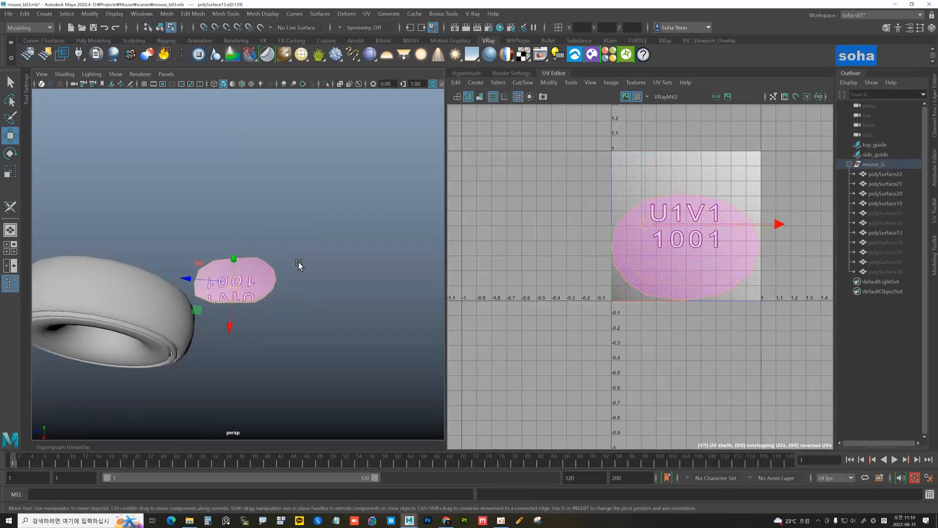
{"action": "key", "text": "c"}
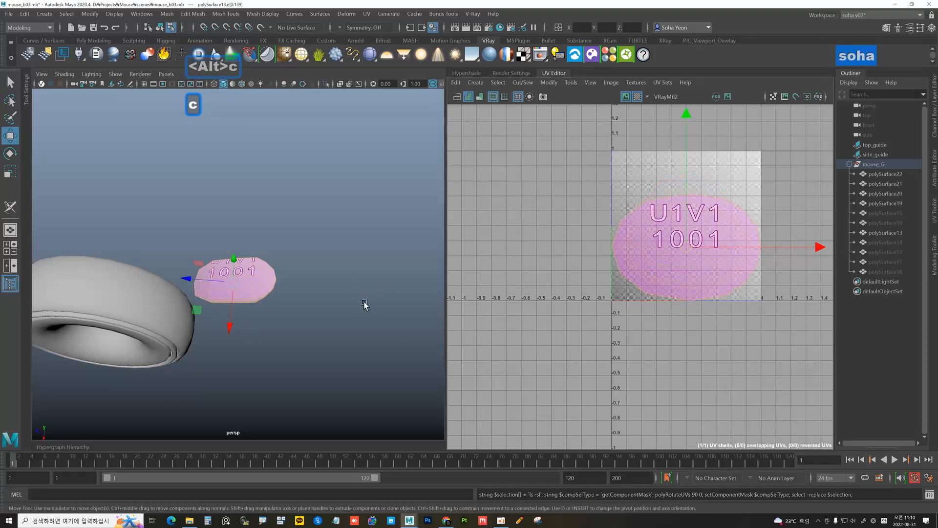
{"action": "left_click_drag", "start_coordinate": [366, 308], "coordinate": [341, 288], "text": "alt"}
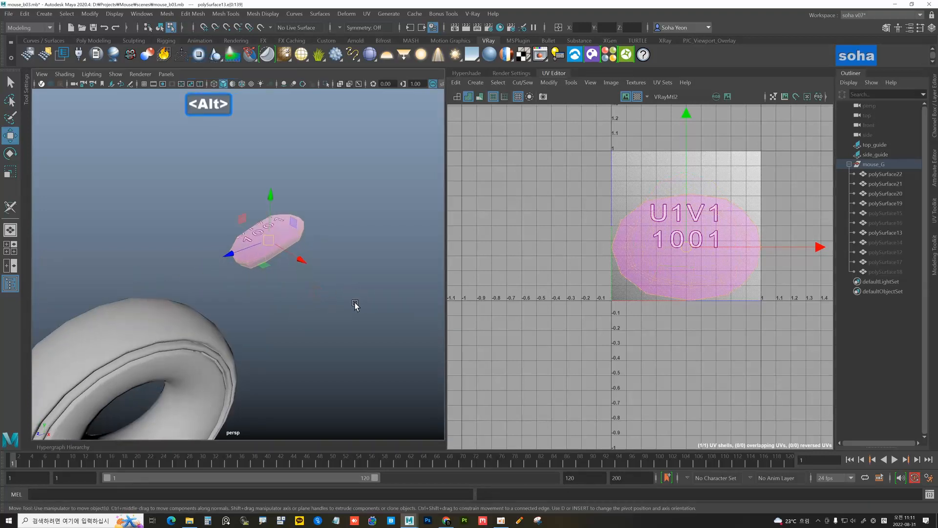
Clear the edge selection, return to object mode and hide polySurface13
{"action": "left_click", "coordinate": [310, 306]}
{"action": "middle_click_drag", "start_coordinate": [312, 300], "coordinate": [360, 263], "text": "alt"}
{"action": "key", "text": "alt+grave"}
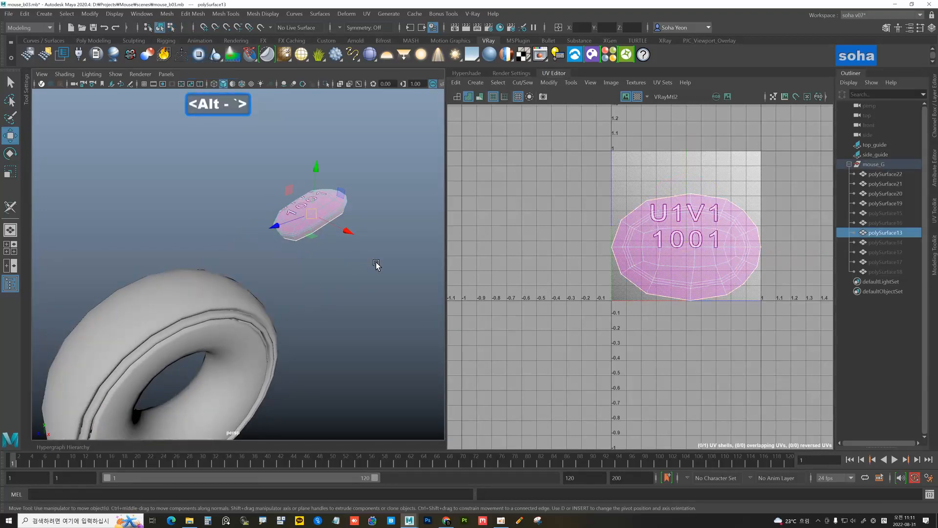
{"action": "key", "text": "h"}
{"action": "right_click_drag", "start_coordinate": [296, 277], "coordinate": [269, 253], "text": "alt"}
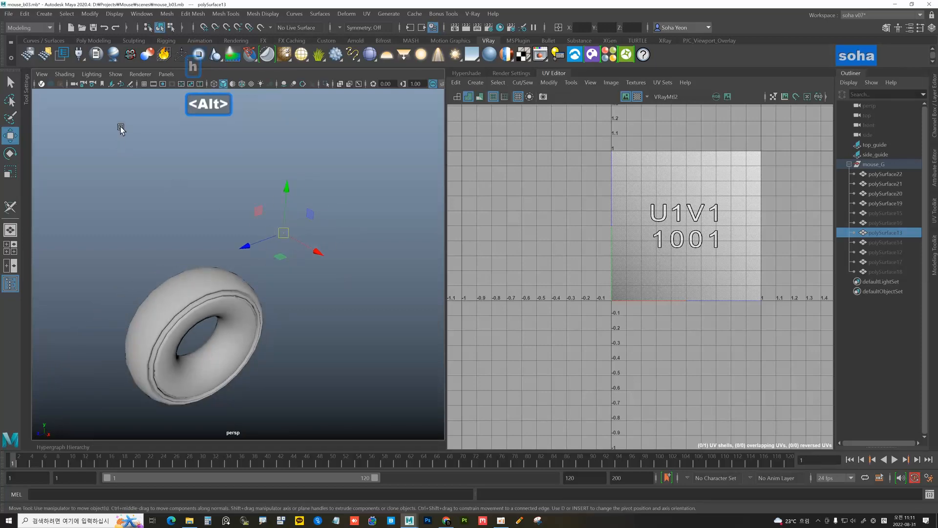
Save the scene as mouse_b04.mb and select the ring-shaped wheel piece
{"action": "left_click", "coordinate": [9, 15]}
{"action": "left_click", "coordinate": [24, 62]}
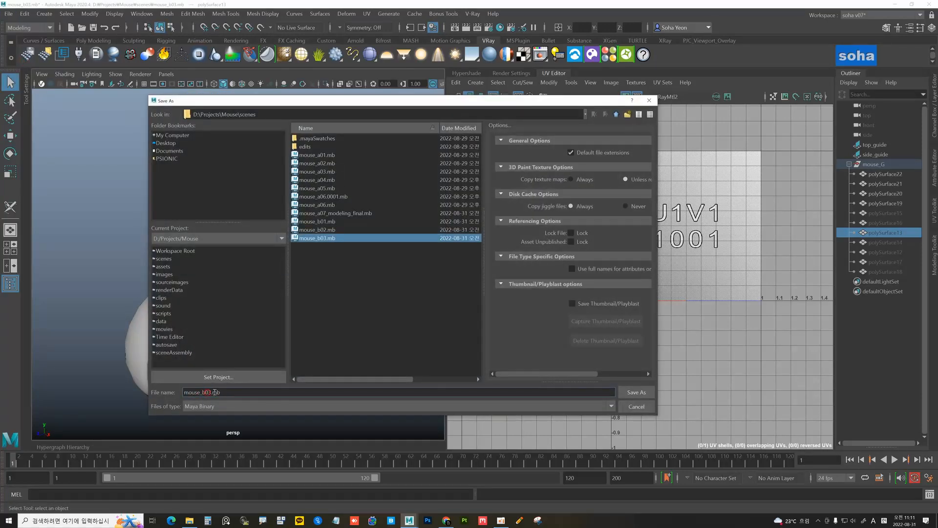
{"action": "key", "text": "Delete"}
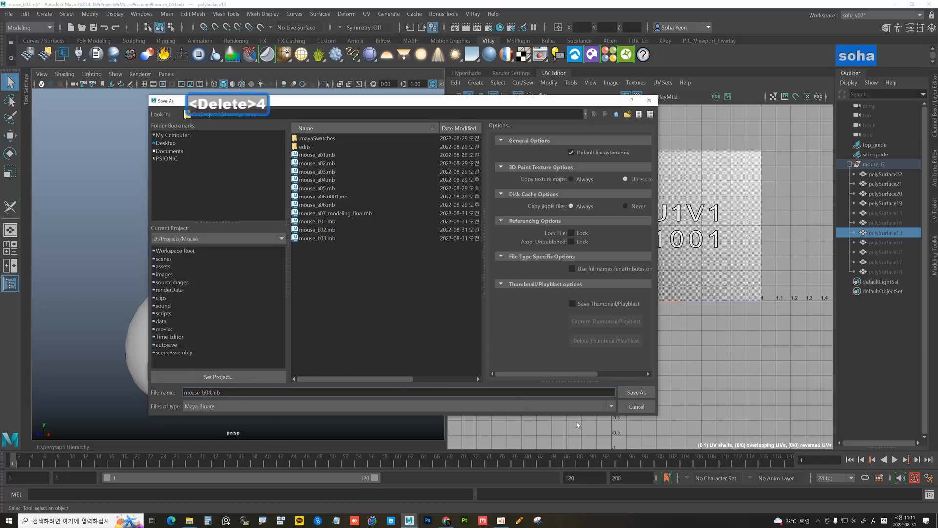
{"action": "left_click", "coordinate": [635, 392]}
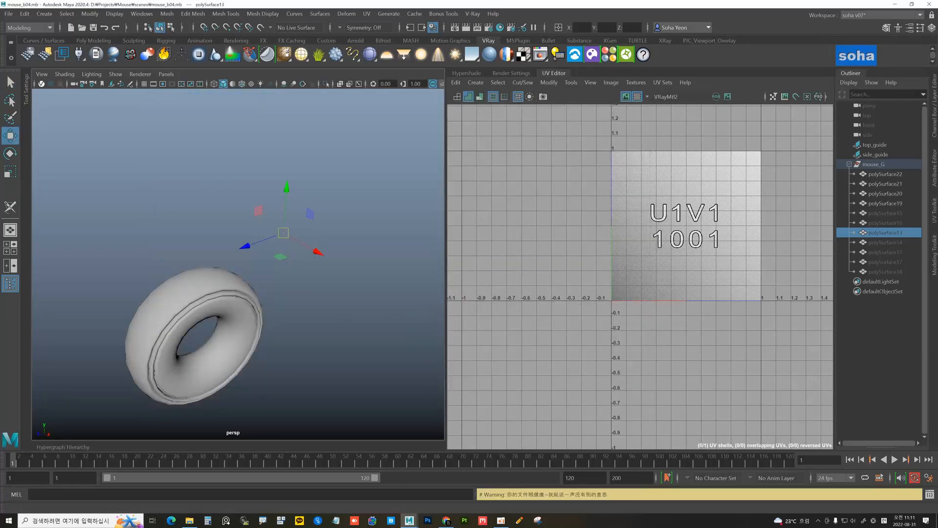
{"action": "left_click_drag", "start_coordinate": [195, 211], "coordinate": [177, 217], "text": "alt"}
{"action": "left_click", "coordinate": [180, 210]}
Isolate the ring polySurface20 and cut one seam across it with 3D Cut and Sew
{"action": "key", "text": "alt+shift+a"}
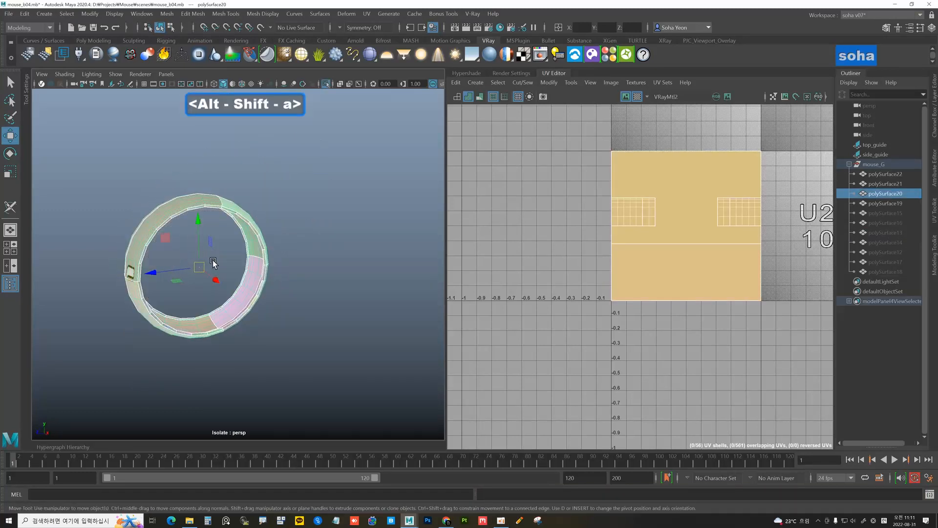
{"action": "left_click_drag", "start_coordinate": [215, 245], "coordinate": [218, 246], "text": "alt"}
{"action": "key", "text": "ctrl+shift+c"}
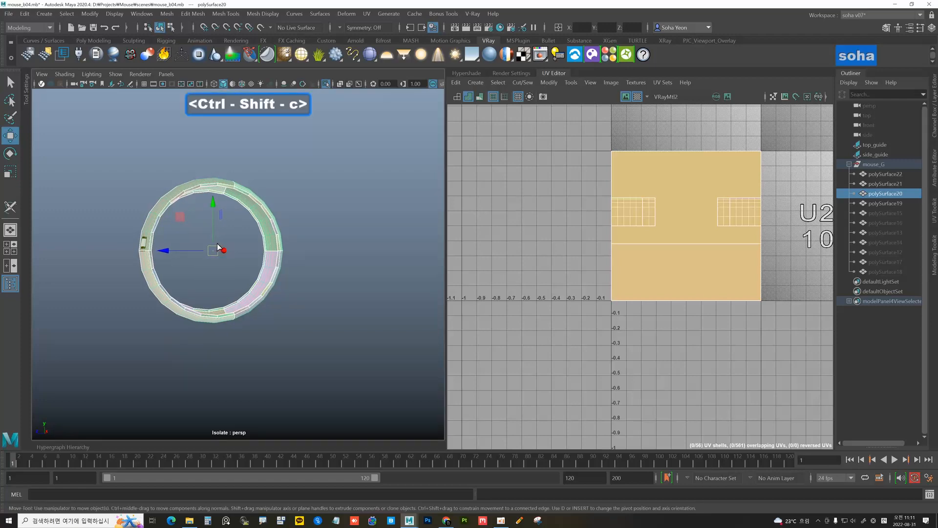
{"action": "left_click_drag", "start_coordinate": [252, 298], "coordinate": [338, 286], "text": "alt"}
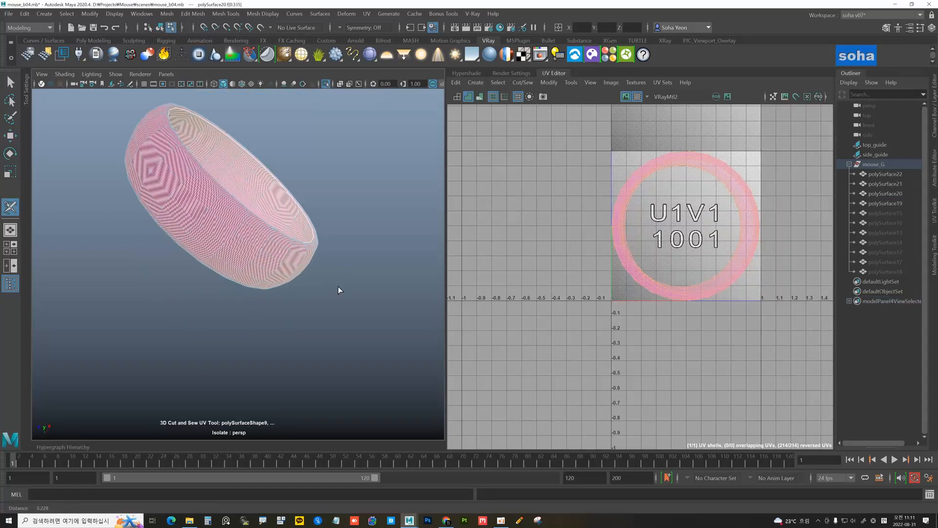
{"action": "left_click", "coordinate": [233, 242]}
{"action": "left_click_drag", "start_coordinate": [236, 237], "coordinate": [306, 293], "text": "alt"}
{"action": "middle_click_drag", "start_coordinate": [590, 272], "coordinate": [575, 271], "text": "alt"}
Unfold all the ring's UVs into a strip, orient and rotate it, and lay it along the tile's bottom
{"action": "key", "text": "alt+w"}
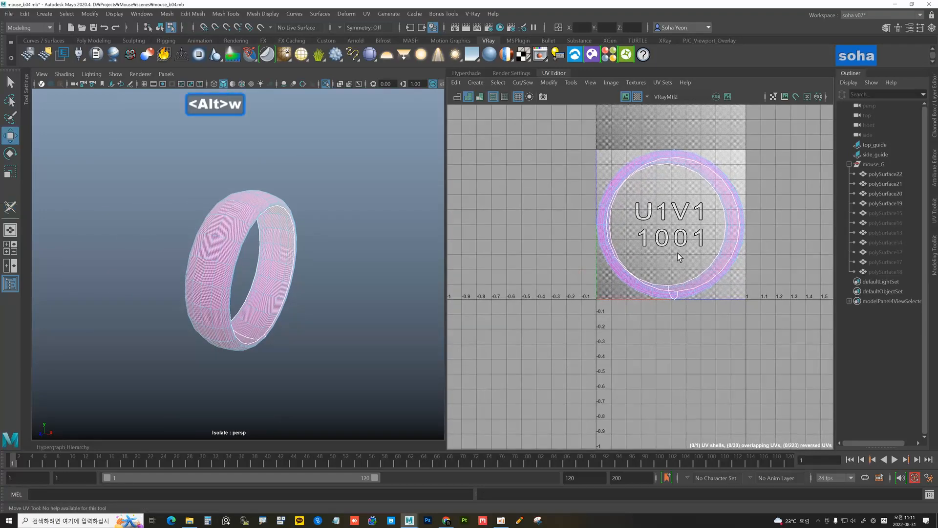
{"action": "middle_click_drag", "start_coordinate": [667, 240], "coordinate": [656, 244], "text": "alt"}
{"action": "key", "text": "alt+d"}
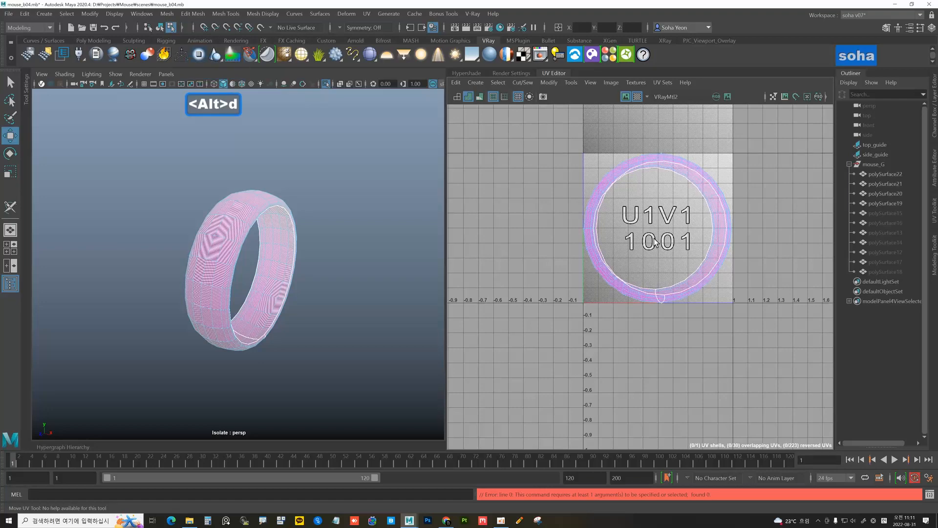
{"action": "key", "text": "alt+4"}
{"action": "left_click_drag", "start_coordinate": [574, 139], "coordinate": [761, 357]}
{"action": "key", "text": "d"}
{"action": "scroll", "coordinate": [679, 271], "scroll_direction": "up", "scroll_amount": 1}
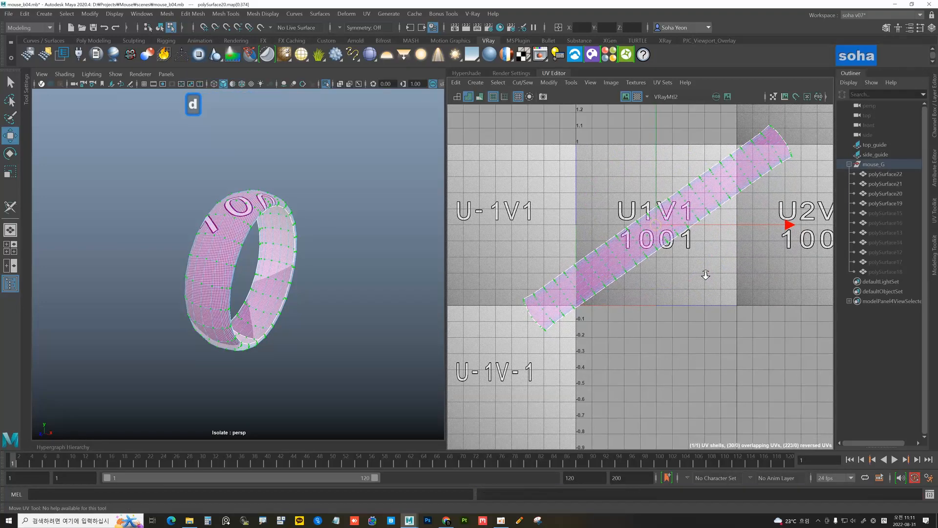
{"action": "key", "text": "alt"}
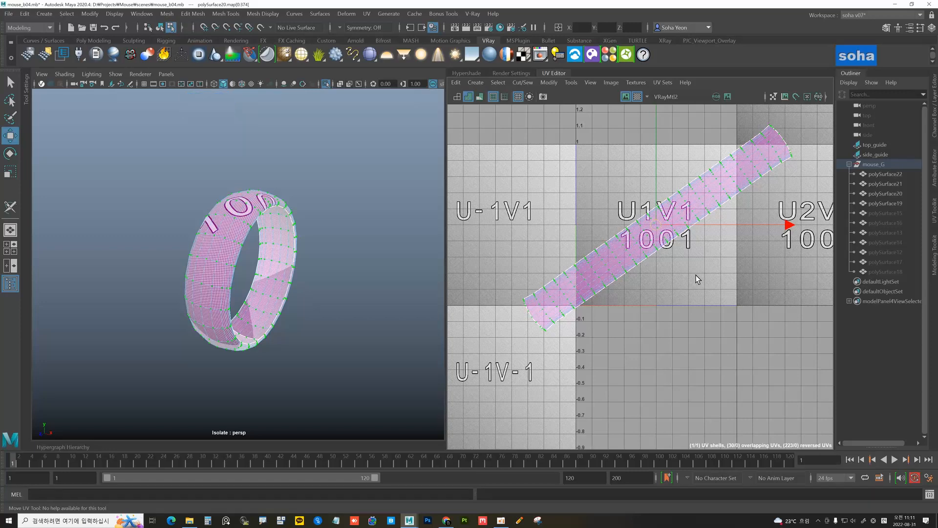
{"action": "key", "text": "a"}
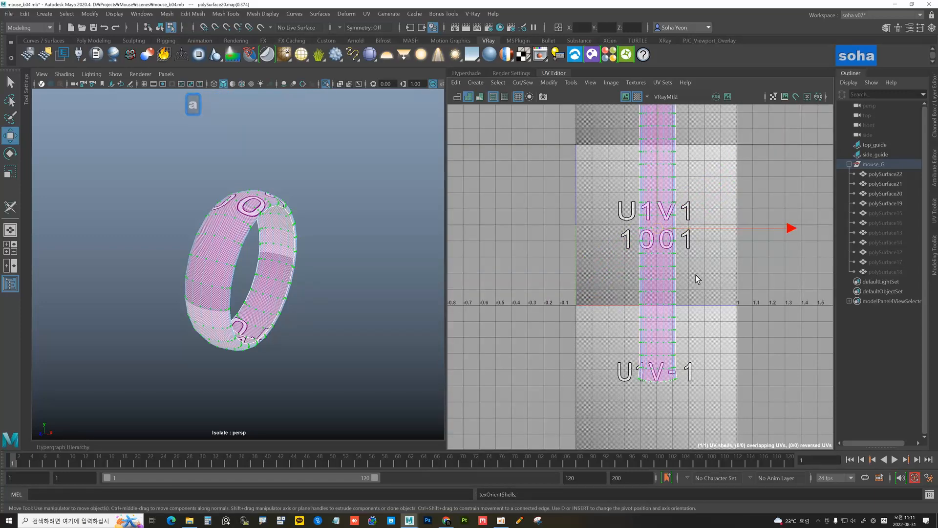
{"action": "key", "text": "c"}
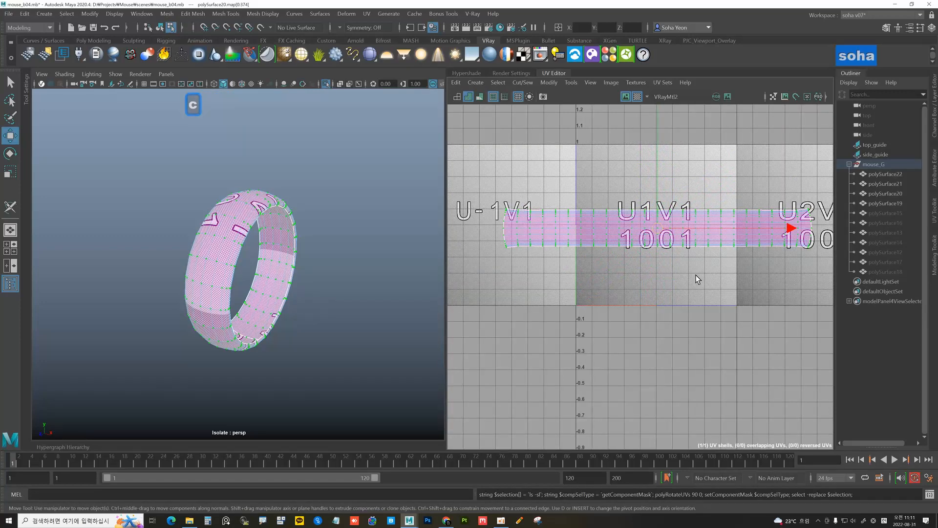
{"action": "key", "text": "c"}
{"action": "key", "text": "c"}
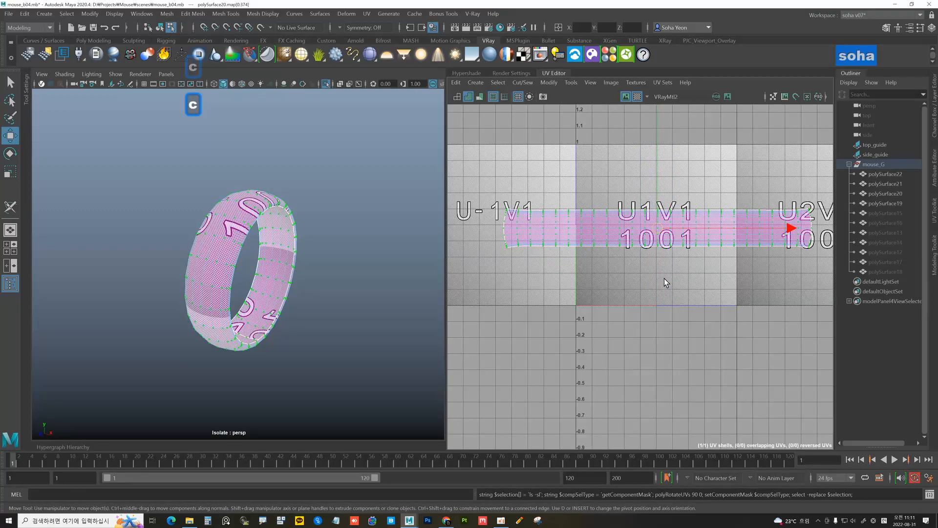
{"action": "key", "text": "z"}
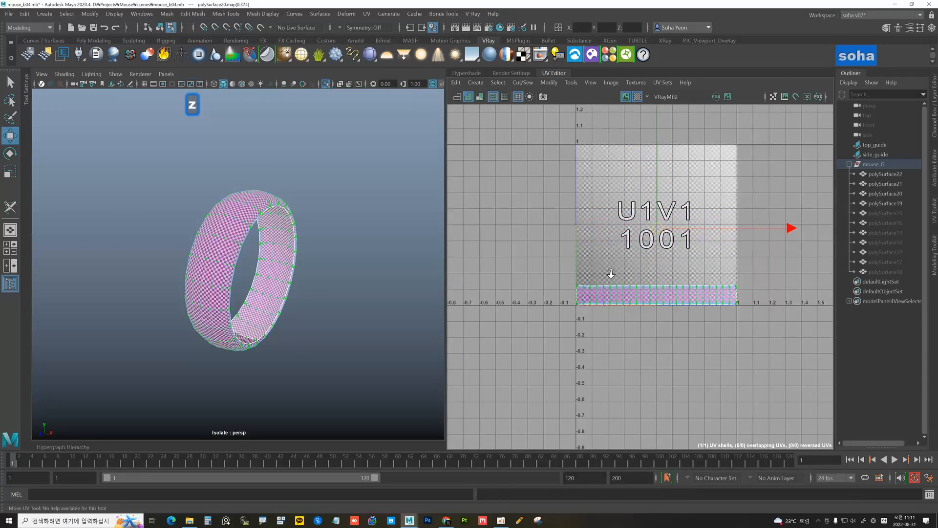
{"action": "right_click_drag", "start_coordinate": [607, 274], "coordinate": [742, 312], "text": "alt"}
{"action": "middle_click_drag", "start_coordinate": [597, 307], "coordinate": [640, 280], "text": "alt"}
{"action": "right_click_drag", "start_coordinate": [603, 284], "coordinate": [752, 320], "text": "alt"}
{"action": "right_click_drag", "start_coordinate": [567, 308], "coordinate": [475, 274], "text": "alt"}
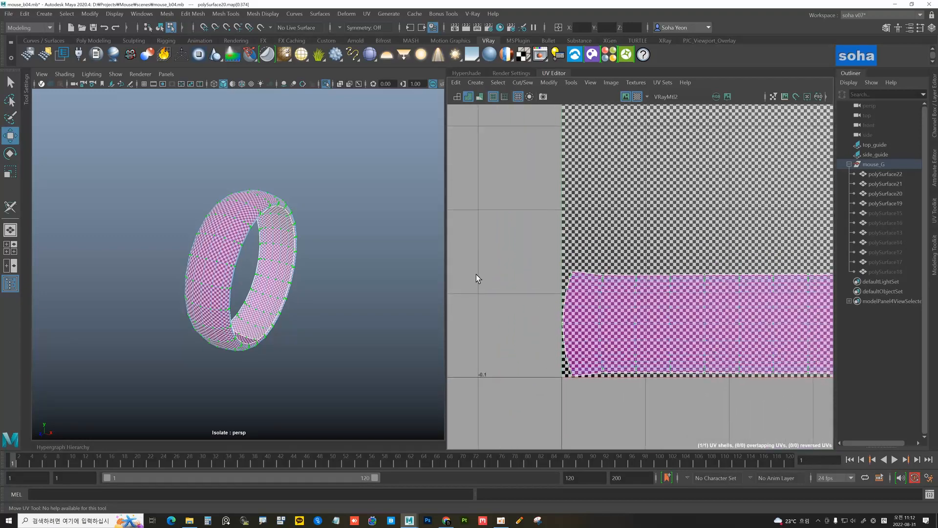
{"action": "right_click_drag", "start_coordinate": [664, 303], "coordinate": [481, 272], "text": "alt"}
{"action": "middle_click_drag", "start_coordinate": [642, 289], "coordinate": [476, 266], "text": "alt"}
{"action": "left_click_drag", "start_coordinate": [386, 260], "coordinate": [298, 221], "text": "alt"}
{"action": "scroll", "coordinate": [524, 262], "scroll_direction": "down", "scroll_amount": 2}
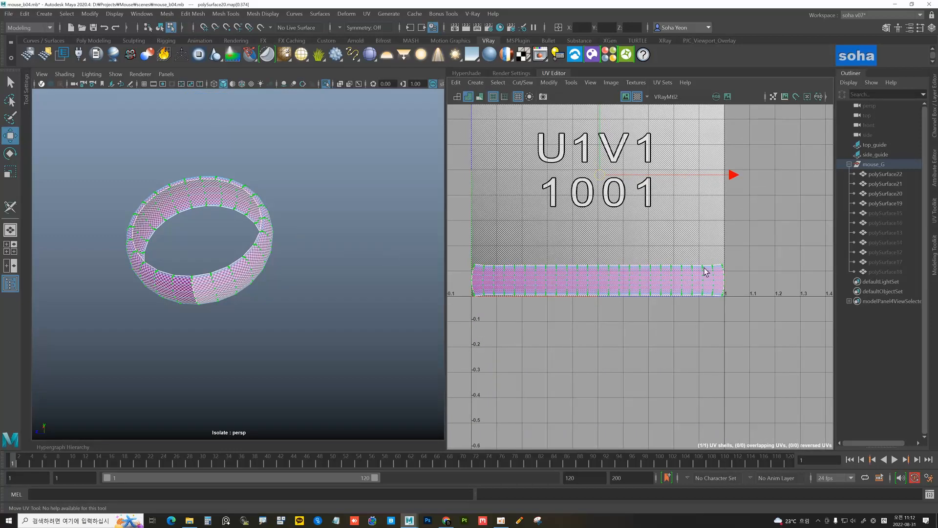
{"action": "middle_click_drag", "start_coordinate": [582, 283], "coordinate": [699, 286], "text": "alt"}
{"action": "right_click_drag", "start_coordinate": [620, 282], "coordinate": [772, 303], "text": "alt"}
{"action": "middle_click_drag", "start_coordinate": [559, 286], "coordinate": [609, 287], "text": "alt"}
{"action": "right_click_drag", "start_coordinate": [344, 267], "coordinate": [298, 264], "text": "alt"}
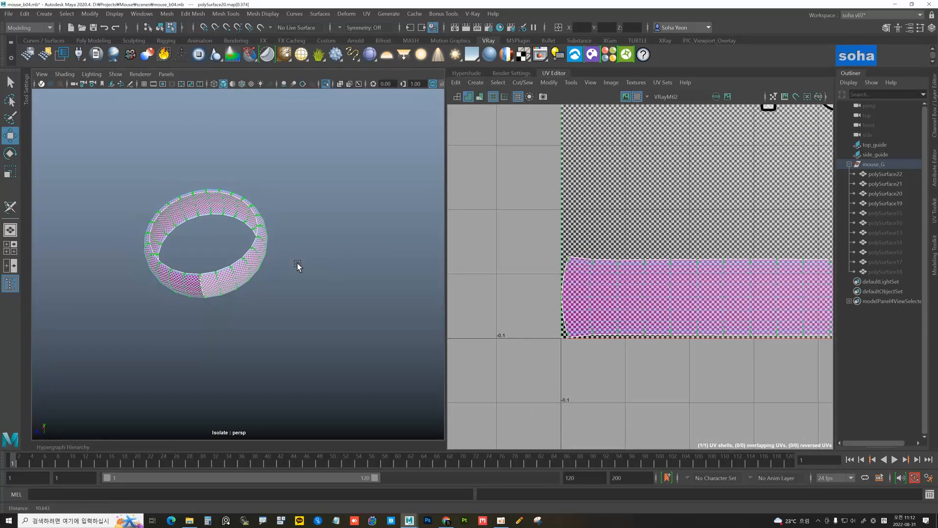
{"action": "left_click_drag", "start_coordinate": [297, 265], "coordinate": [337, 286], "text": "alt"}
{"action": "scroll", "coordinate": [657, 279], "scroll_direction": "down", "scroll_amount": 5}
{"action": "middle_click_drag", "start_coordinate": [613, 269], "coordinate": [515, 280], "text": "alt"}
{"action": "mouse_move", "coordinate": [303, 277]}
{"action": "left_mouse_down", "text": "alt"}
{"action": "mouse_move", "coordinate": [283, 283]}
{"action": "mouse_move", "coordinate": [287, 274]}
{"action": "mouse_move", "coordinate": [293, 269]}
{"action": "mouse_move", "coordinate": [286, 310]}
{"action": "mouse_move", "coordinate": [297, 292]}
{"action": "left_mouse_up", "text": "alt"}
{"action": "scroll", "coordinate": [538, 296], "scroll_direction": "up", "scroll_amount": 5}
{"action": "right_click_drag", "start_coordinate": [700, 287], "coordinate": [606, 280], "text": "alt"}
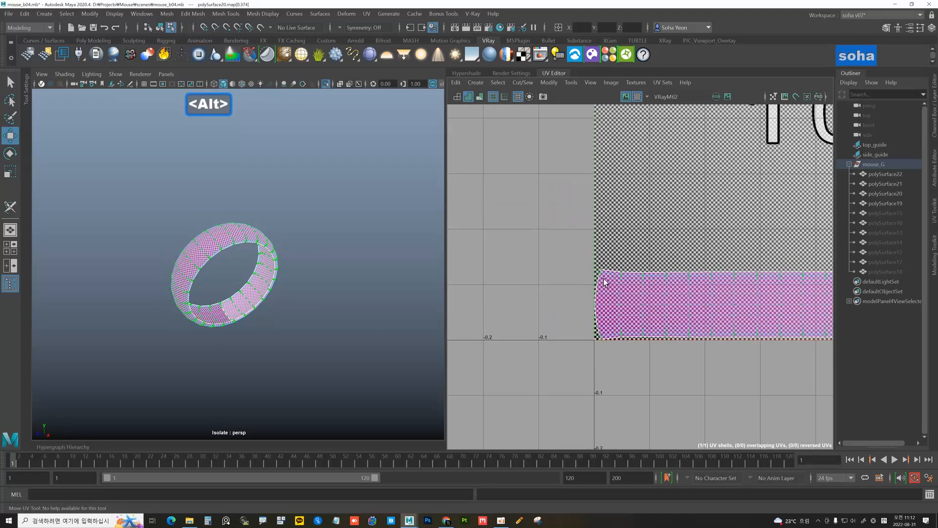
{"action": "middle_click_drag", "start_coordinate": [606, 280], "coordinate": [505, 268], "text": "alt"}
{"action": "right_click_drag", "start_coordinate": [493, 272], "coordinate": [539, 284], "text": "alt"}
{"action": "middle_click_drag", "start_coordinate": [539, 284], "coordinate": [609, 298], "text": "alt"}
{"action": "right_click_drag", "start_coordinate": [609, 297], "coordinate": [704, 295], "text": "alt"}
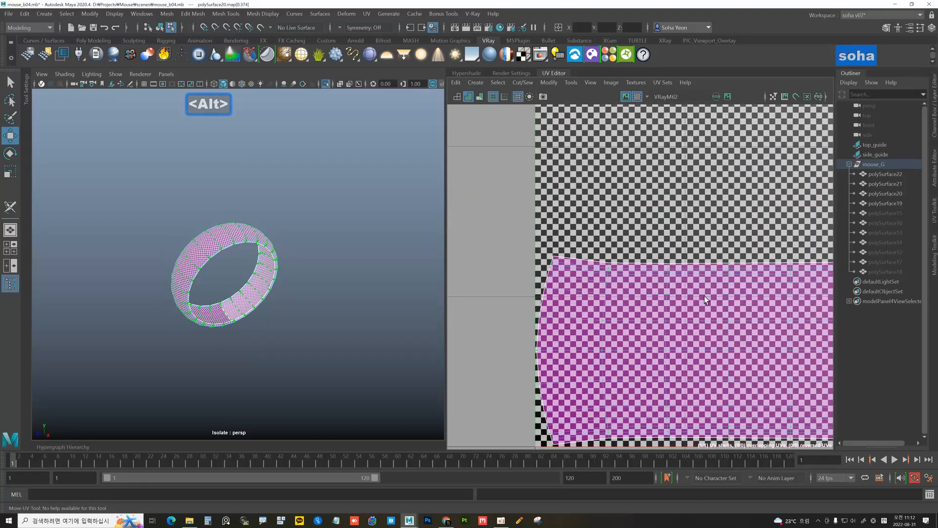
{"action": "right_click_drag", "start_coordinate": [646, 283], "coordinate": [698, 289], "text": "alt"}
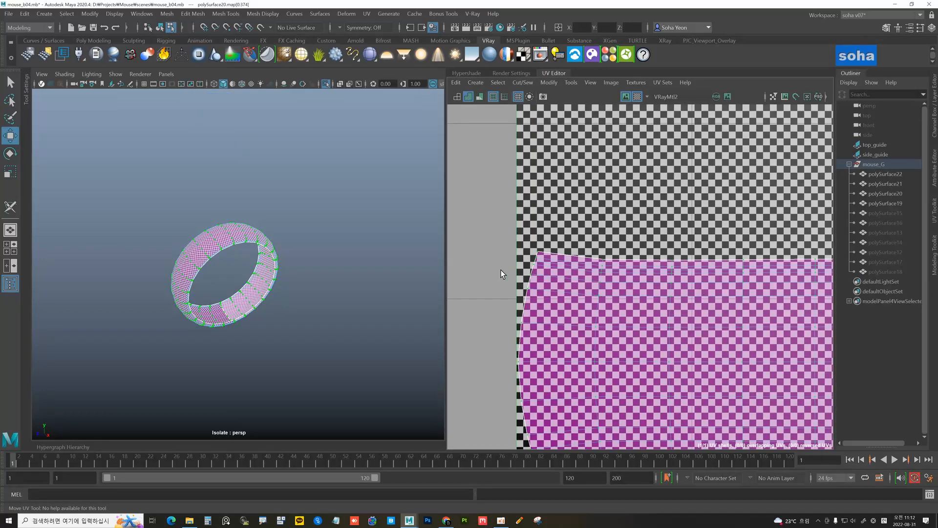
{"action": "left_click_drag", "start_coordinate": [308, 267], "coordinate": [314, 268], "text": "alt"}
{"action": "right_click_drag", "start_coordinate": [628, 269], "coordinate": [552, 272], "text": "alt"}
{"action": "middle_click_drag", "start_coordinate": [591, 263], "coordinate": [527, 260], "text": "alt"}
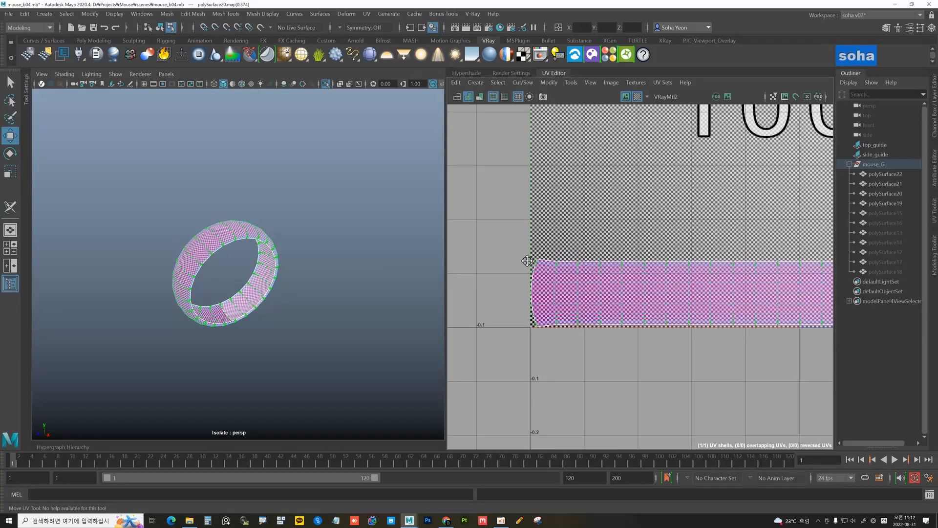
{"action": "right_click_drag", "start_coordinate": [527, 260], "coordinate": [508, 259], "text": "alt"}
{"action": "middle_click_drag", "start_coordinate": [548, 264], "coordinate": [486, 249], "text": "alt"}
{"action": "right_click_drag", "start_coordinate": [609, 264], "coordinate": [580, 258], "text": "alt"}
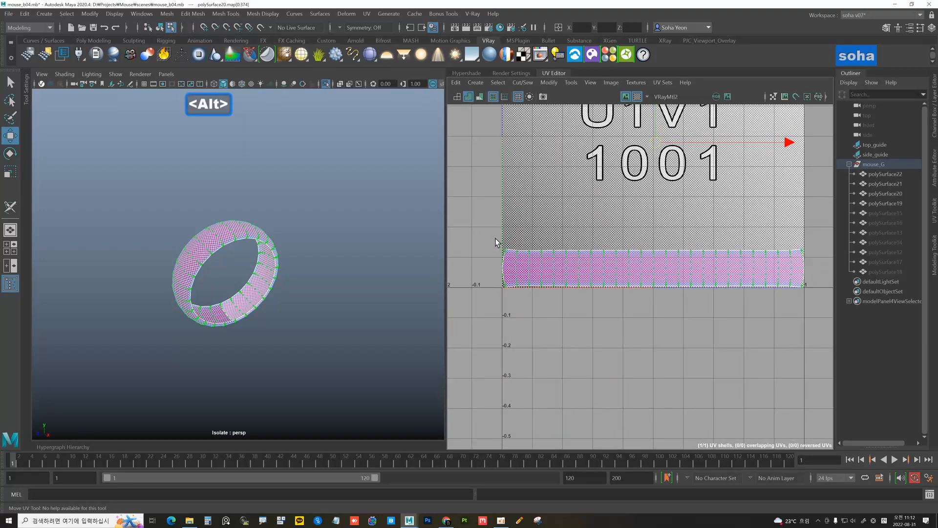
{"action": "mouse_move", "coordinate": [319, 271]}
{"action": "left_mouse_down", "text": "alt"}
{"action": "mouse_move", "coordinate": [287, 266]}
{"action": "mouse_move", "coordinate": [291, 255]}
{"action": "mouse_move", "coordinate": [304, 265]}
{"action": "left_mouse_up", "text": "alt"}
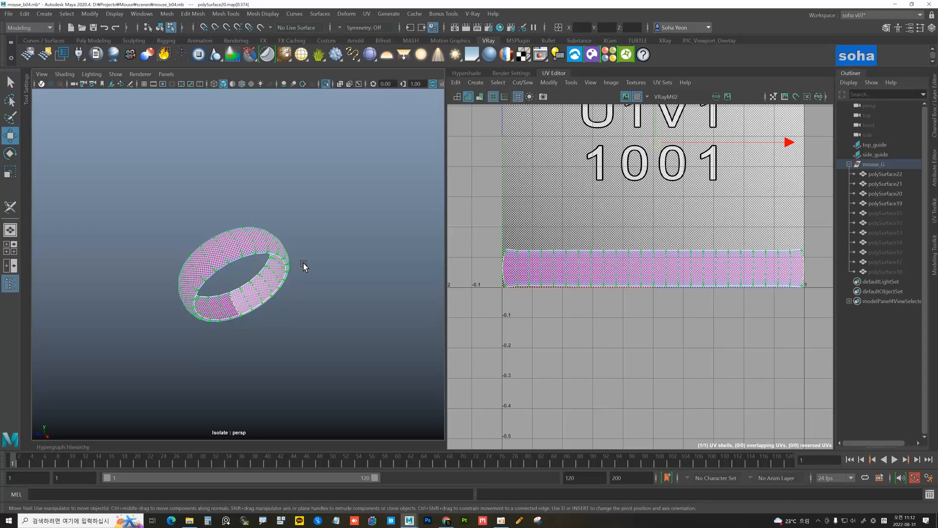
{"action": "key", "text": "alt"}
{"action": "key", "text": "alt+grave"}
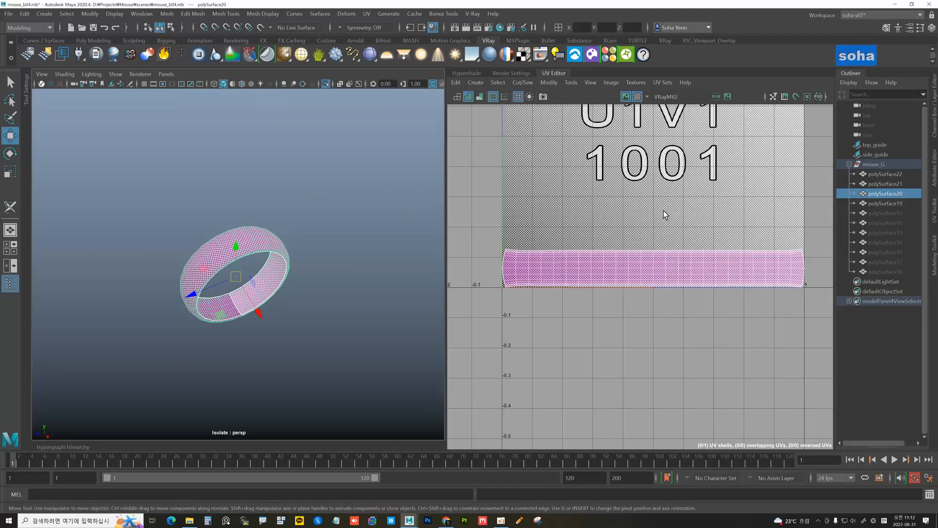
Apply per-face UVs to the ring so each face fills the 0-1 tile
{"action": "key", "text": "u"}
{"action": "left_click_drag", "start_coordinate": [273, 273], "coordinate": [279, 259], "text": "alt"}
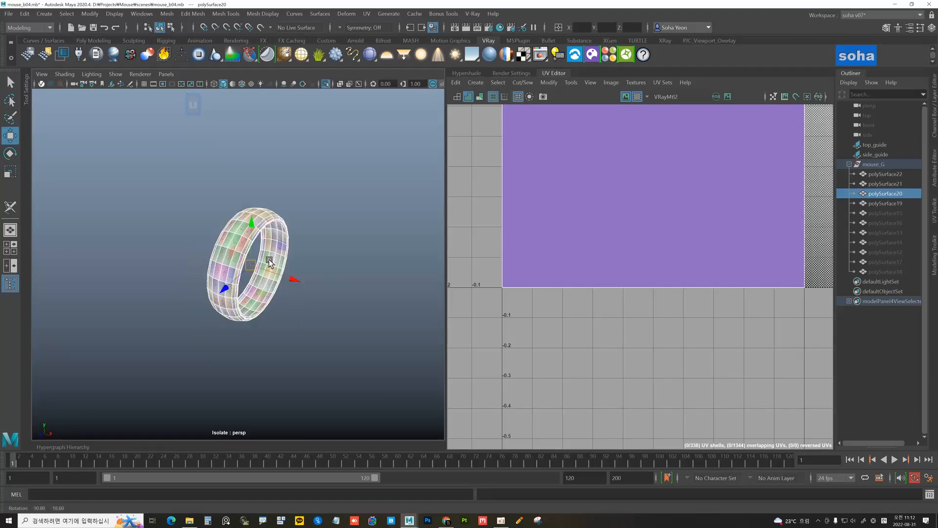
{"action": "right_click_drag", "start_coordinate": [279, 259], "coordinate": [338, 271], "text": "alt"}
{"action": "right_click_drag", "start_coordinate": [222, 248], "coordinate": [325, 267], "text": "alt"}
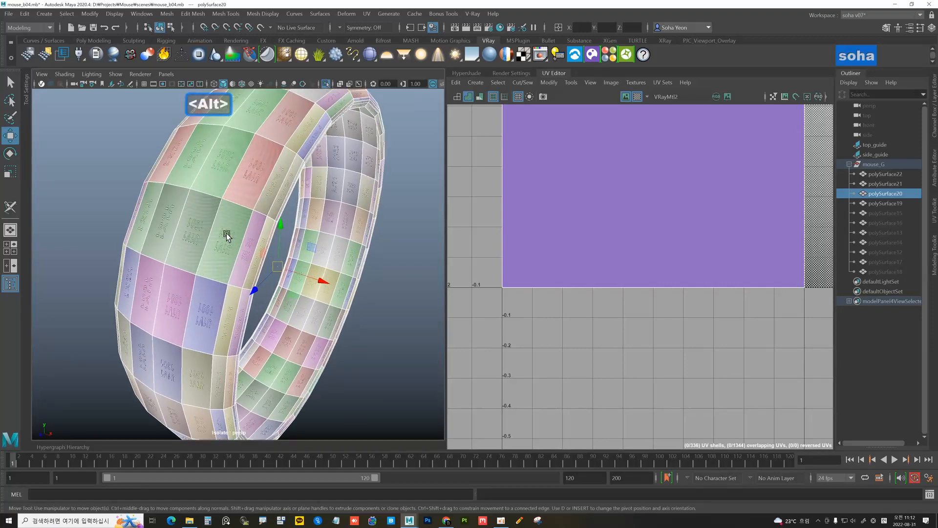
{"action": "right_click_drag", "start_coordinate": [617, 251], "coordinate": [448, 237], "text": "alt"}
{"action": "middle_click_drag", "start_coordinate": [573, 192], "coordinate": [541, 189], "text": "alt"}
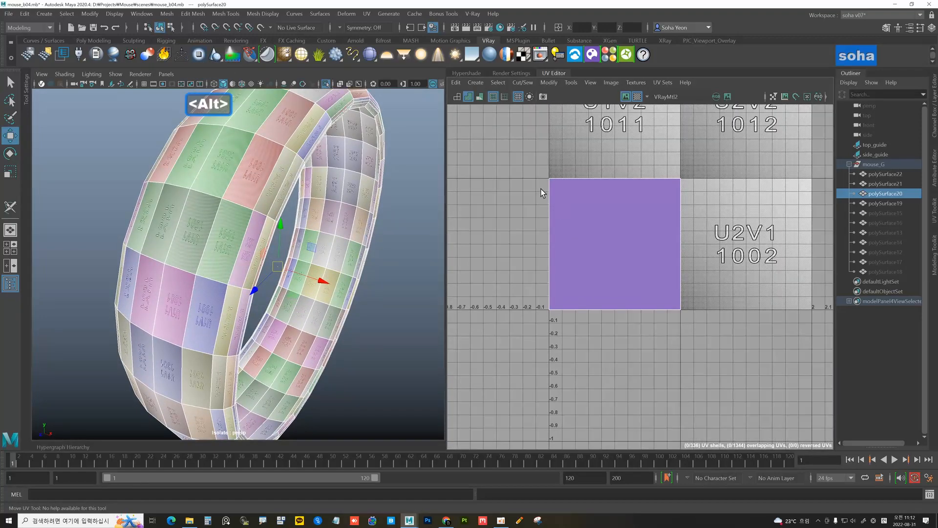
{"action": "left_click_drag", "start_coordinate": [307, 271], "coordinate": [237, 259], "text": "alt"}
{"action": "scroll", "coordinate": [260, 251], "scroll_direction": "up", "scroll_amount": 2, "text": "alt"}
{"action": "middle_click_drag", "start_coordinate": [259, 251], "coordinate": [275, 254], "text": "alt"}
{"action": "scroll", "coordinate": [275, 254], "scroll_direction": "up", "scroll_amount": 2, "text": "alt"}
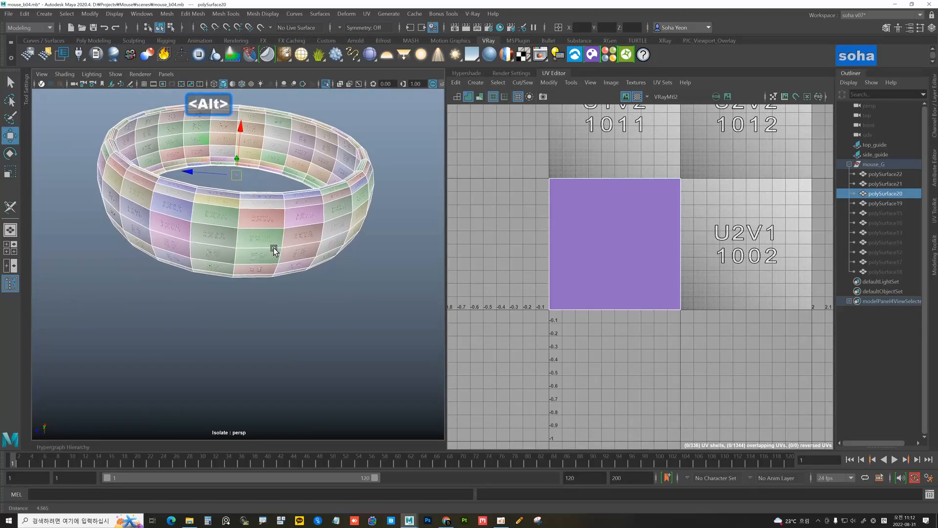
Switch to edge mode and marquee-select all of the ring's edges
{"action": "key", "text": "alt+2"}
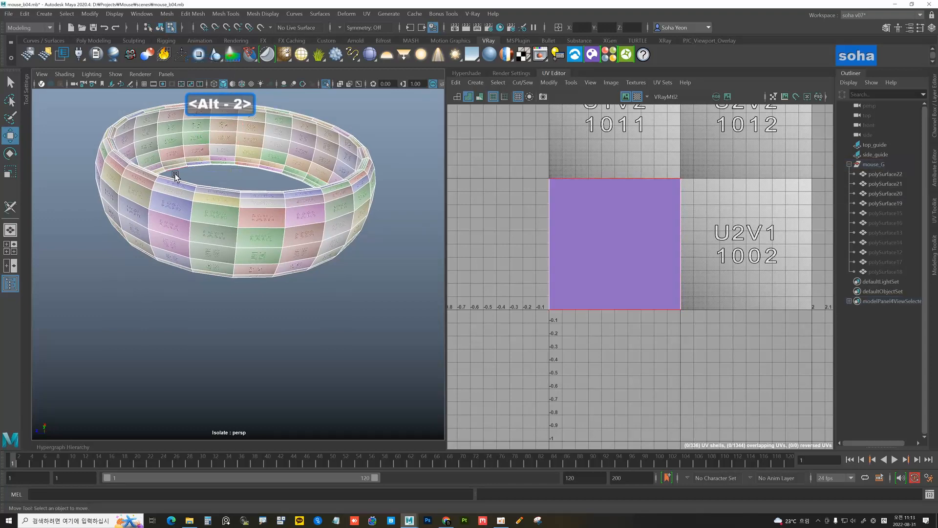
{"action": "left_click", "coordinate": [237, 224]}
{"action": "left_click_drag", "start_coordinate": [238, 224], "coordinate": [251, 280], "text": "alt"}
{"action": "scroll", "coordinate": [286, 262], "scroll_direction": "down", "scroll_amount": 8}
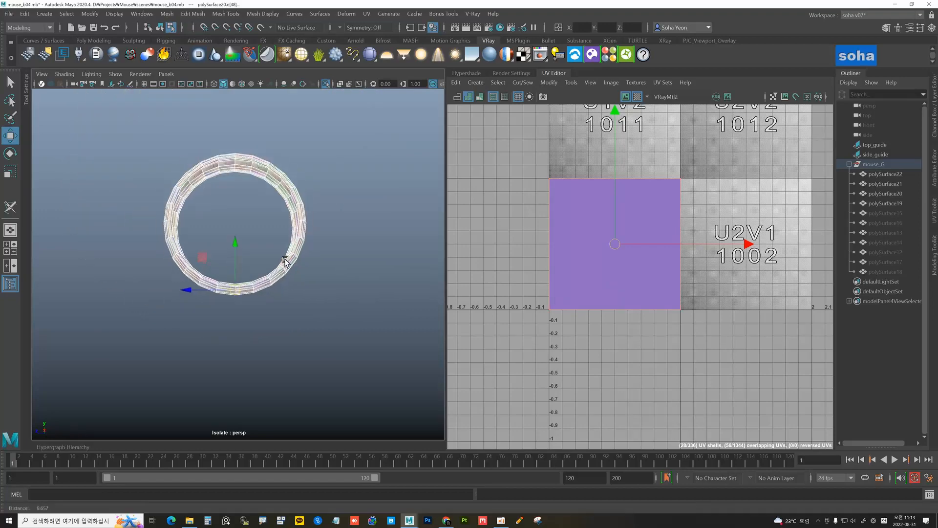
{"action": "left_click_drag", "start_coordinate": [164, 171], "coordinate": [356, 352]}
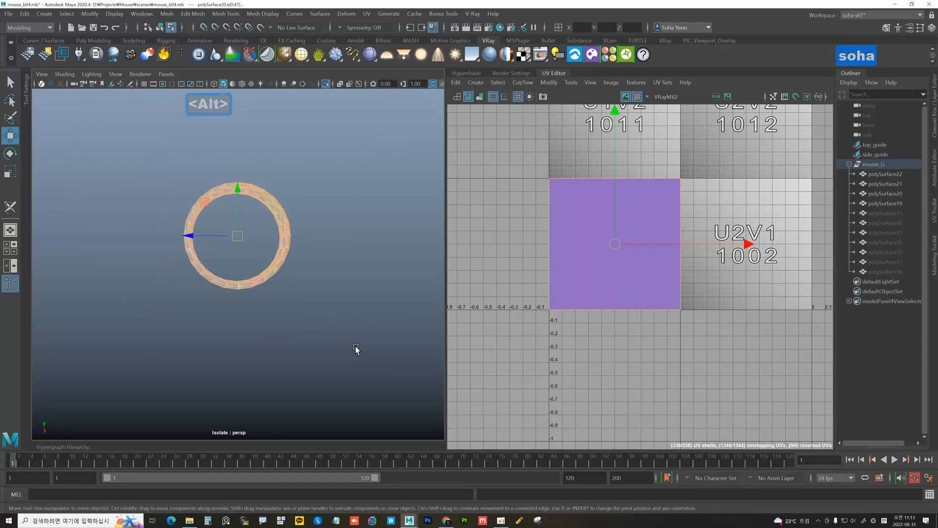
{"action": "mouse_move", "coordinate": [295, 320]}
{"action": "left_mouse_down", "text": "alt"}
{"action": "mouse_move", "coordinate": [309, 291]}
{"action": "mouse_move", "coordinate": [379, 300]}
{"action": "mouse_move", "coordinate": [299, 316]}
{"action": "mouse_move", "coordinate": [283, 335]}
{"action": "mouse_move", "coordinate": [302, 337]}
{"action": "left_mouse_up", "text": "alt"}
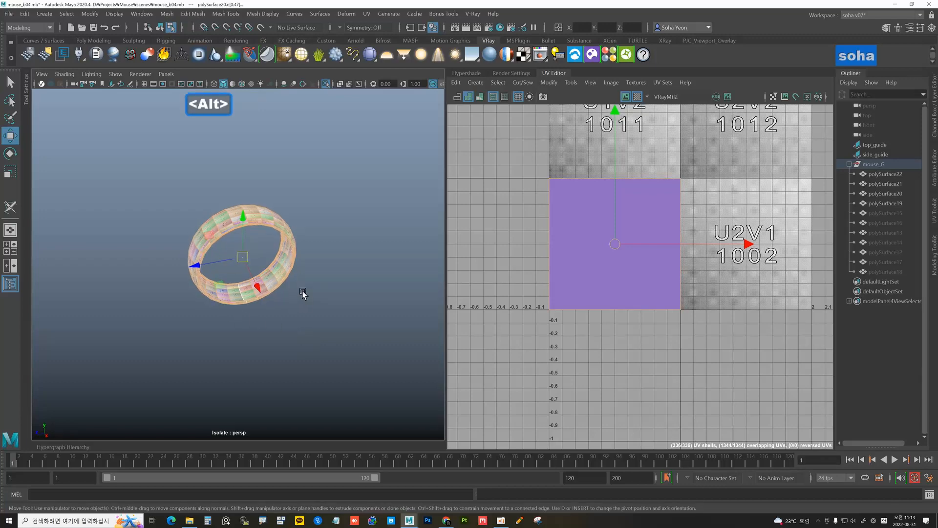
{"action": "scroll", "coordinate": [610, 251], "scroll_direction": "down", "scroll_amount": 4}
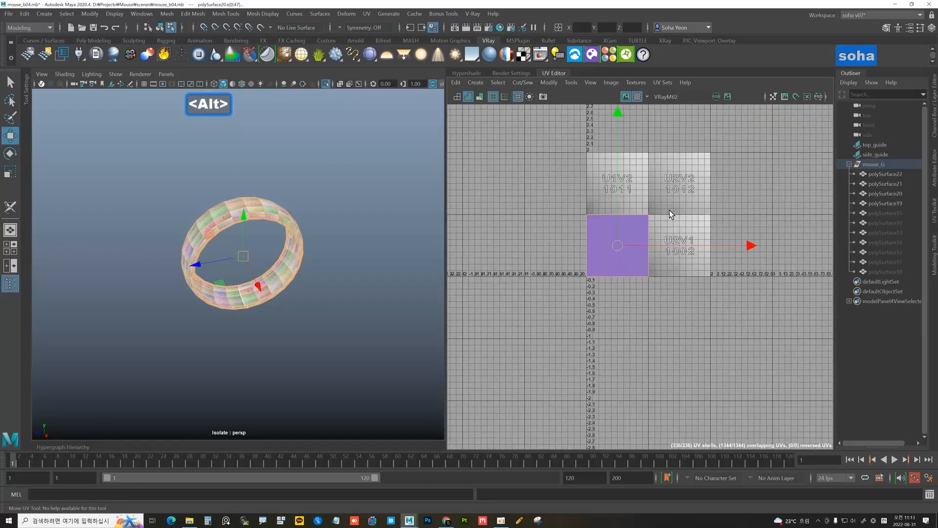
Sew the ring's UVs into one shell, undo the layout change, and frame it in the 0-1 tile
{"action": "key", "text": "shift+v"}
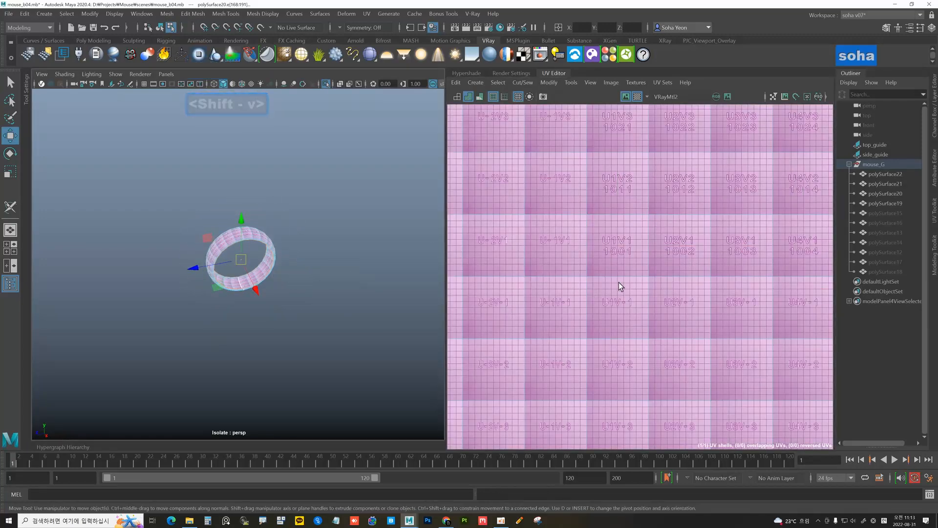
{"action": "right_click_drag", "start_coordinate": [619, 283], "coordinate": [468, 247], "text": "alt"}
{"action": "right_click_drag", "start_coordinate": [716, 250], "coordinate": [674, 247], "text": "alt"}
{"action": "middle_click_drag", "start_coordinate": [674, 247], "coordinate": [631, 246], "text": "alt"}
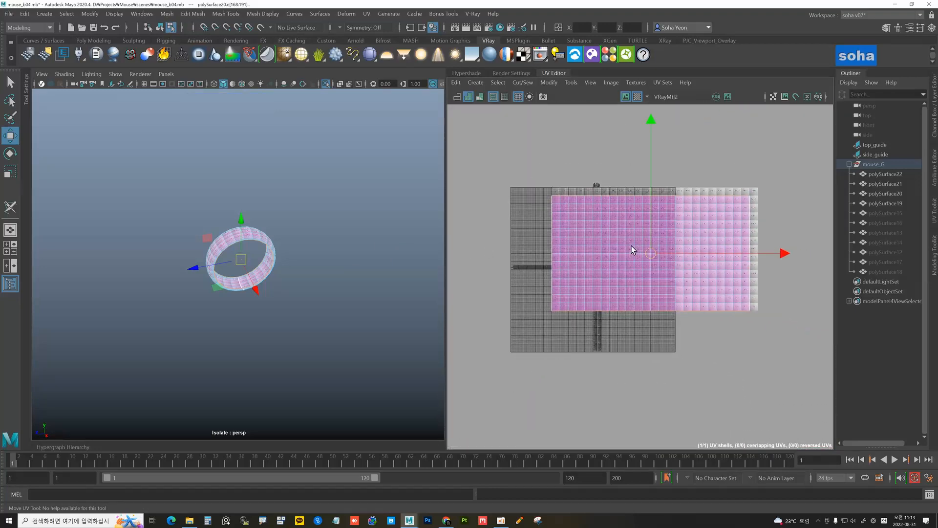
{"action": "key", "text": "alt"}
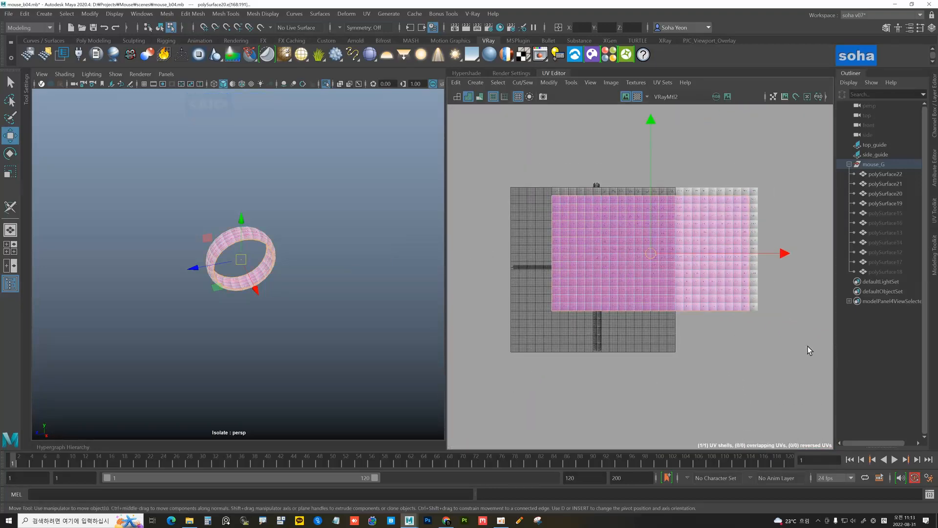
{"action": "key", "text": "z"}
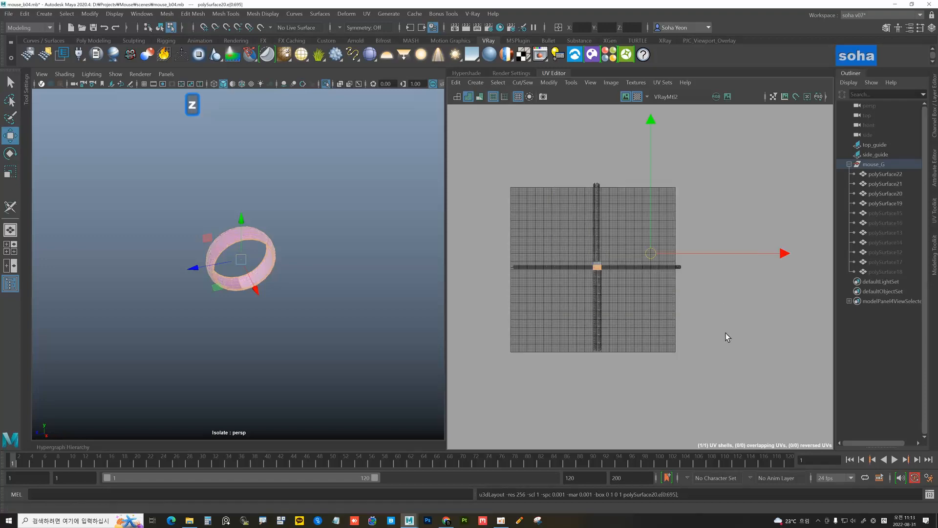
{"action": "right_click_drag", "start_coordinate": [570, 278], "coordinate": [655, 276], "text": "alt"}
{"action": "key", "text": "f"}
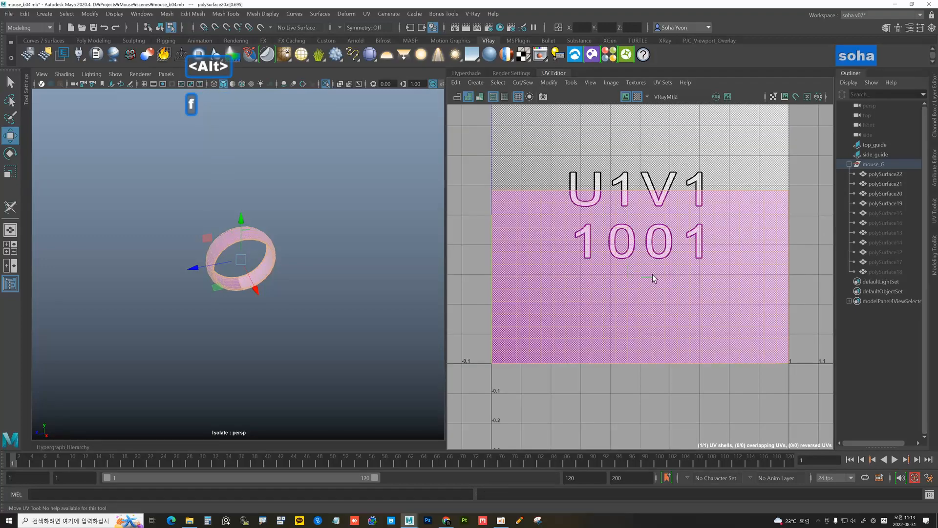
Marquee-select all of polySurface20's UVs and bring up Unfold UVs Options (Unfold3D, 1024 map size)
{"action": "mouse_move", "coordinate": [288, 270]}
{"action": "left_mouse_down", "text": "alt"}
{"action": "mouse_move", "coordinate": [316, 274]}
{"action": "mouse_move", "coordinate": [285, 263]}
{"action": "left_mouse_up", "text": "alt"}
{"action": "scroll", "coordinate": [281, 259], "scroll_direction": "up", "scroll_amount": 10}
{"action": "left_click_drag", "start_coordinate": [245, 218], "coordinate": [248, 205], "text": "alt"}
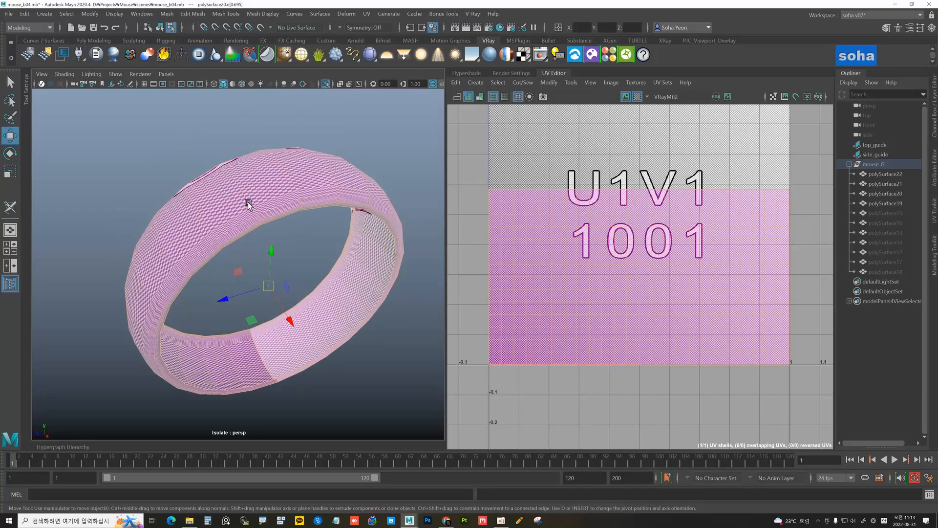
{"action": "left_click_drag", "start_coordinate": [245, 151], "coordinate": [236, 269], "text": "alt"}
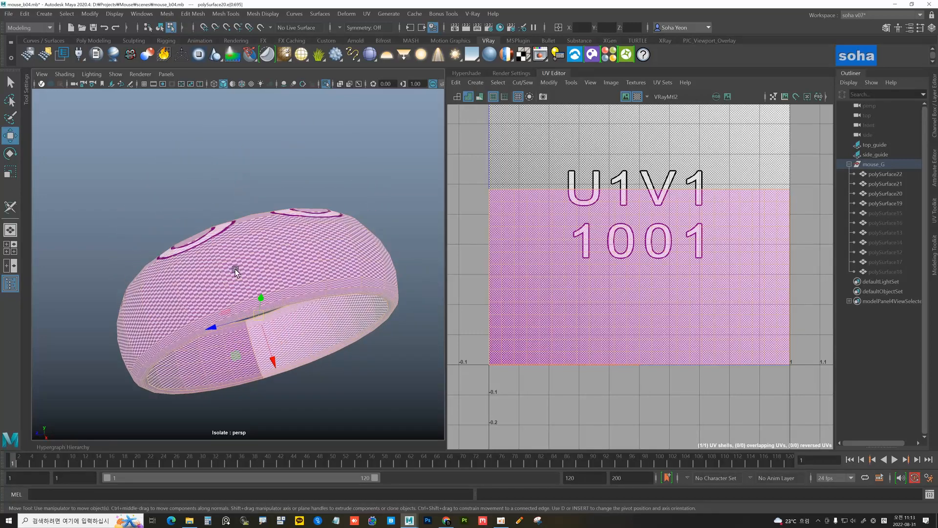
{"action": "right_click_drag", "start_coordinate": [598, 243], "coordinate": [508, 238], "text": "alt"}
{"action": "left_click_drag", "start_coordinate": [308, 254], "coordinate": [252, 218], "text": "alt"}
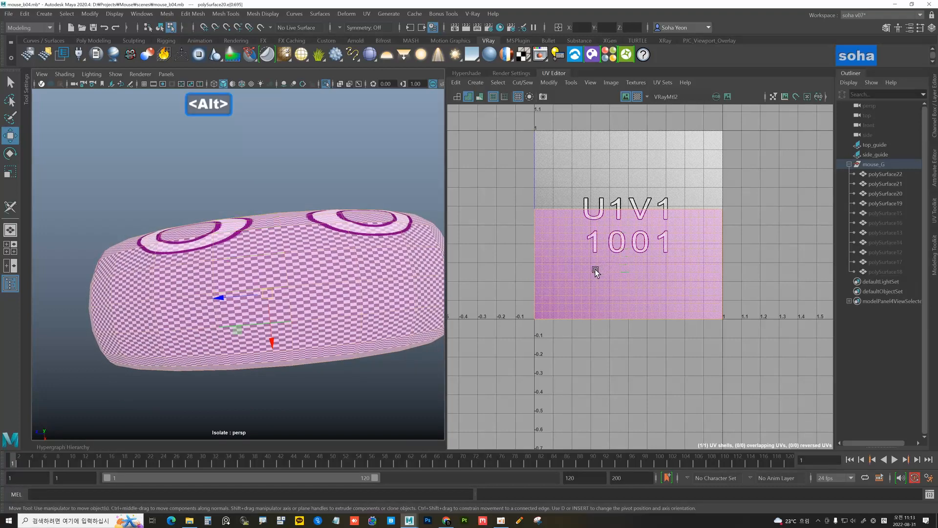
{"action": "right_click_drag", "start_coordinate": [630, 276], "coordinate": [624, 277], "text": "alt"}
{"action": "key", "text": "alt+4"}
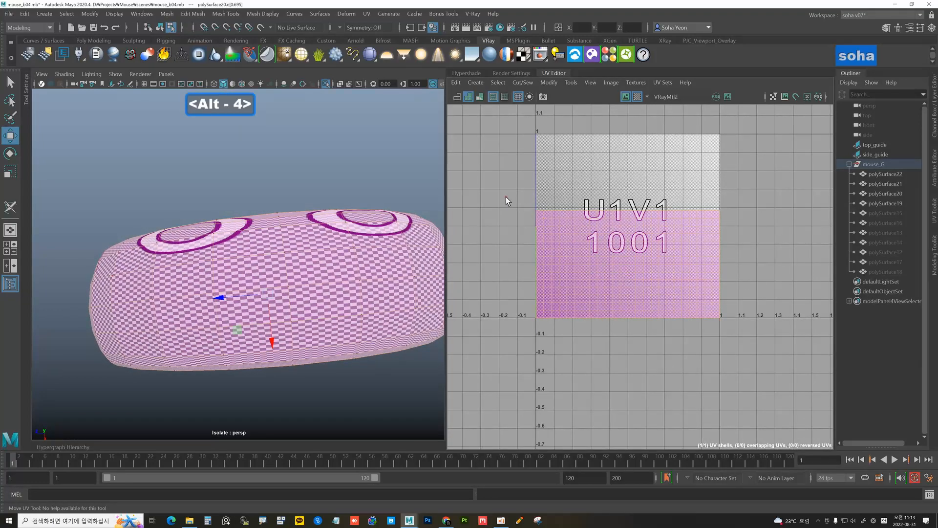
{"action": "left_click_drag", "start_coordinate": [505, 197], "coordinate": [763, 364]}
{"action": "right_click_drag", "start_coordinate": [665, 336], "coordinate": [680, 321], "text": "alt"}
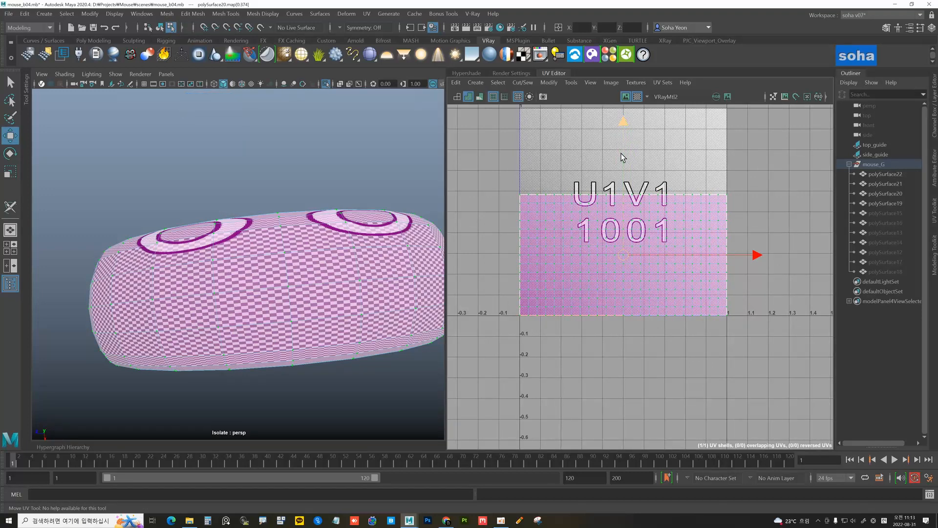
{"action": "key", "text": "o"}
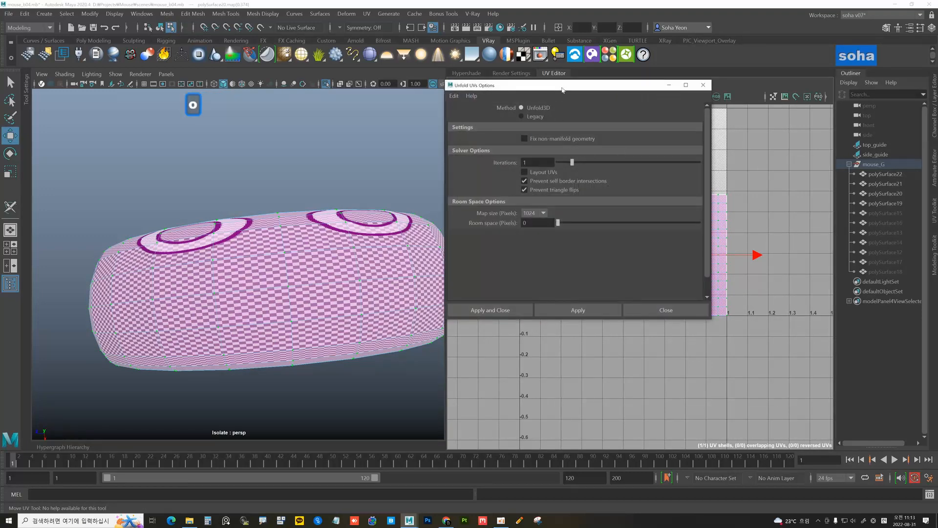
{"action": "left_click_drag", "start_coordinate": [562, 90], "coordinate": [632, 128]}
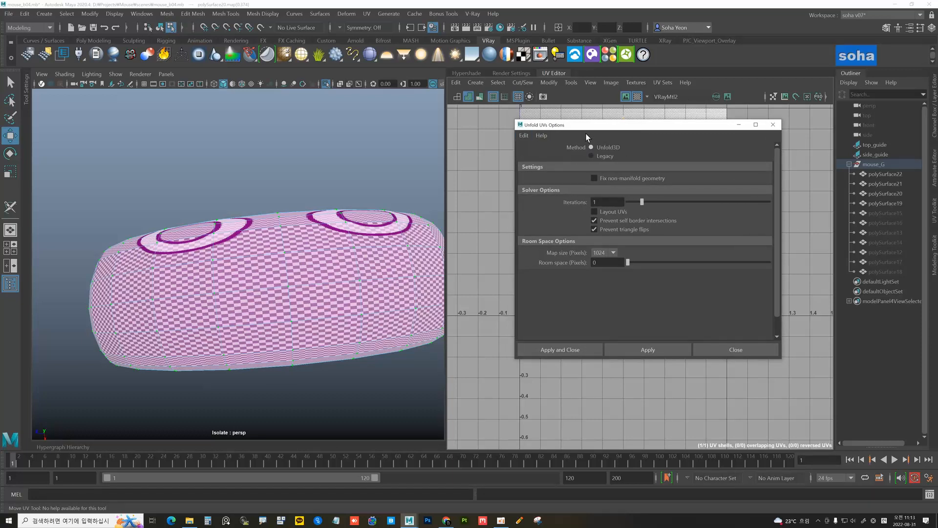
{"action": "left_click_drag", "start_coordinate": [627, 131], "coordinate": [316, 129]}
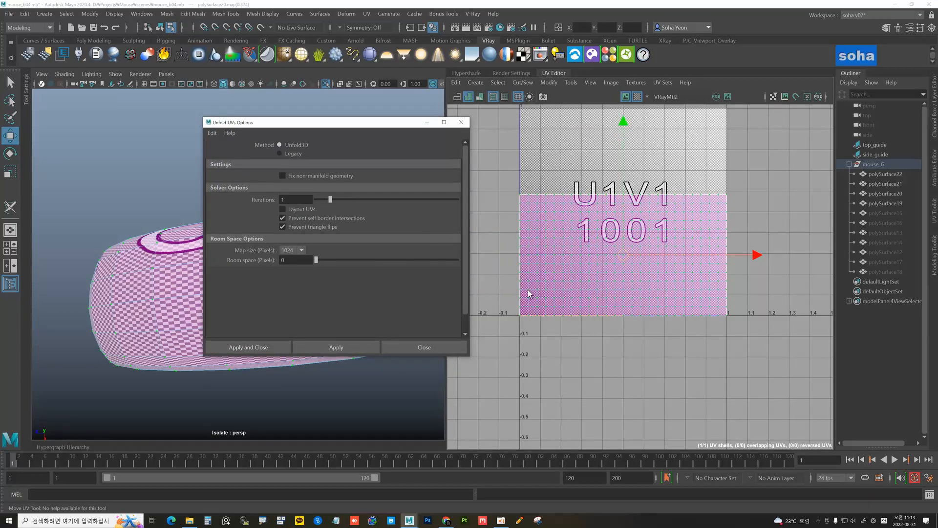
{"action": "left_click", "coordinate": [336, 347]}
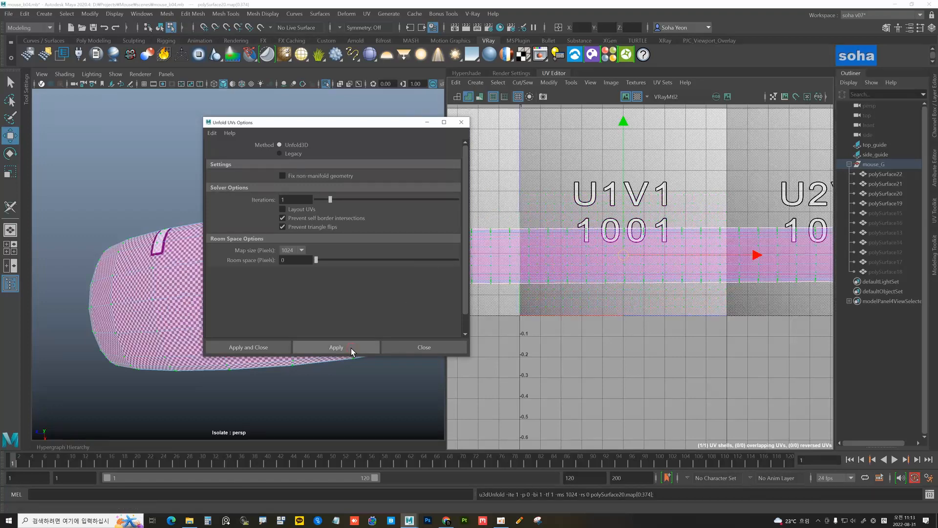
{"action": "key", "text": "f"}
{"action": "key", "text": "alt"}
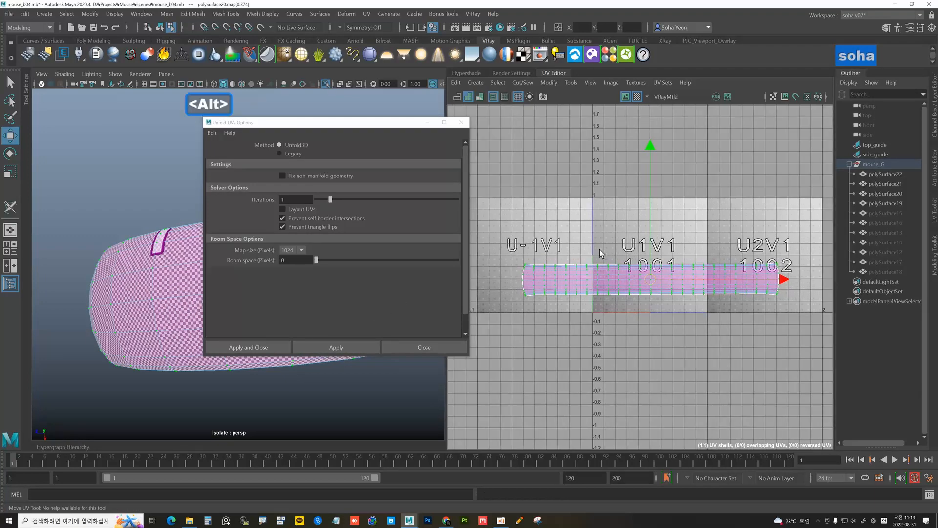
{"action": "key", "text": "ctrl+z"}
{"action": "right_click_drag", "start_coordinate": [591, 274], "coordinate": [674, 275], "text": "alt"}
{"action": "middle_click_drag", "start_coordinate": [674, 274], "coordinate": [601, 239], "text": "alt"}
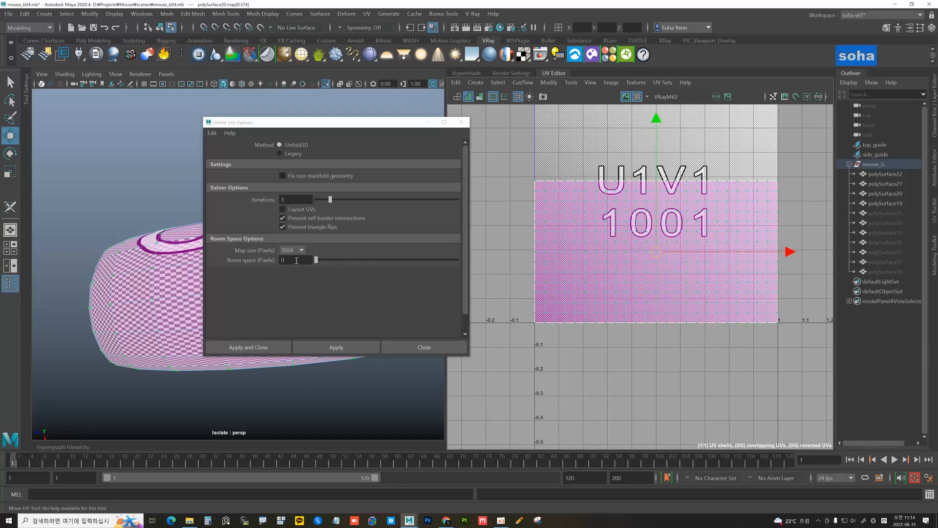
Unfold the ring band's UVs using the Legacy method with a Vertical constraint
{"action": "left_click", "coordinate": [280, 154]}
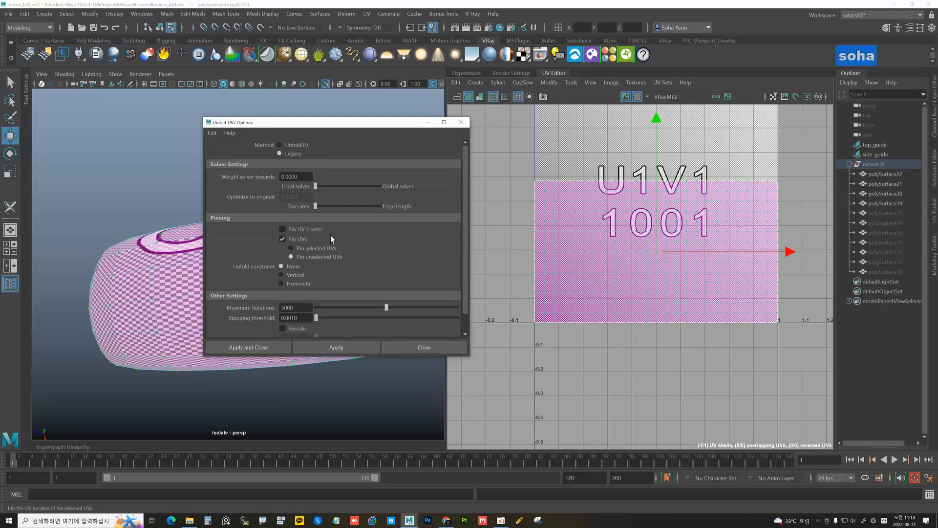
{"action": "left_click", "coordinate": [294, 276]}
{"action": "left_click", "coordinate": [365, 347]}
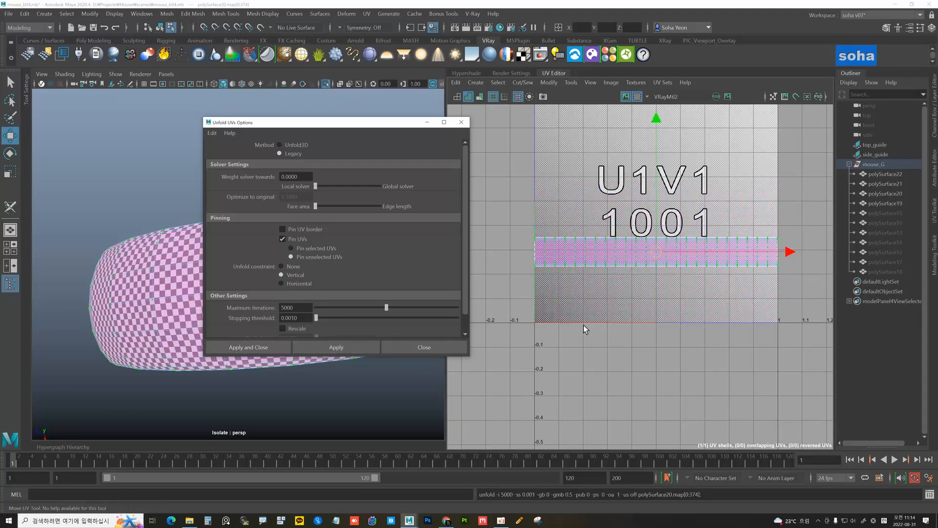
{"action": "left_click", "coordinate": [425, 345]}
Inspect the flat strip along the tile bottom, undo the last strip move, and return to object selection
{"action": "left_click_drag", "start_coordinate": [404, 342], "coordinate": [268, 329], "text": "alt"}
{"action": "left_click_drag", "start_coordinate": [246, 274], "coordinate": [306, 289], "text": "alt"}
{"action": "scroll", "coordinate": [611, 256], "scroll_direction": "up", "scroll_amount": 3}
{"action": "scroll", "coordinate": [581, 259], "scroll_direction": "up", "scroll_amount": 6}
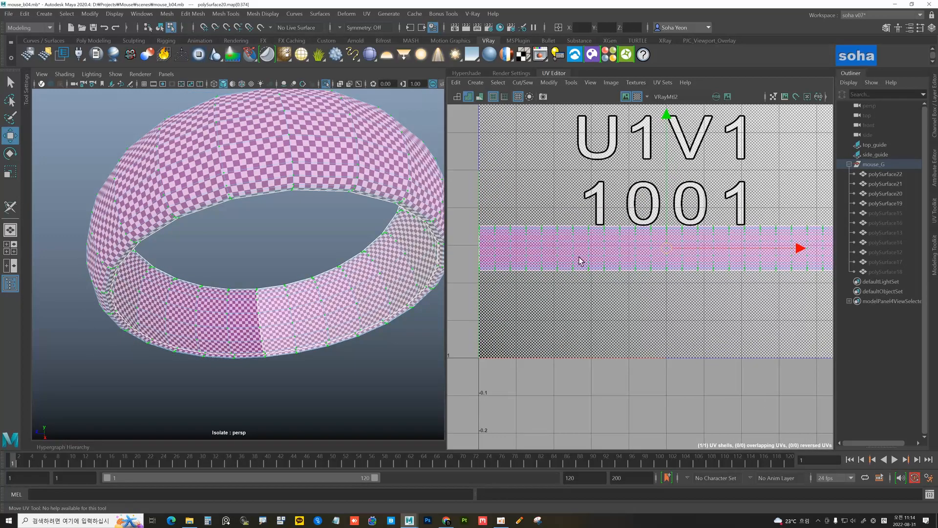
{"action": "right_click_drag", "start_coordinate": [719, 289], "coordinate": [513, 266], "text": "alt"}
{"action": "middle_click_drag", "start_coordinate": [684, 283], "coordinate": [654, 279], "text": "alt"}
{"action": "scroll", "coordinate": [286, 280], "scroll_direction": "down", "scroll_amount": 4}
{"action": "left_click_drag", "start_coordinate": [287, 282], "coordinate": [304, 249], "text": "alt"}
{"action": "scroll", "coordinate": [628, 288], "scroll_direction": "down", "scroll_amount": 1}
{"action": "scroll", "coordinate": [630, 284], "scroll_direction": "up", "scroll_amount": 2}
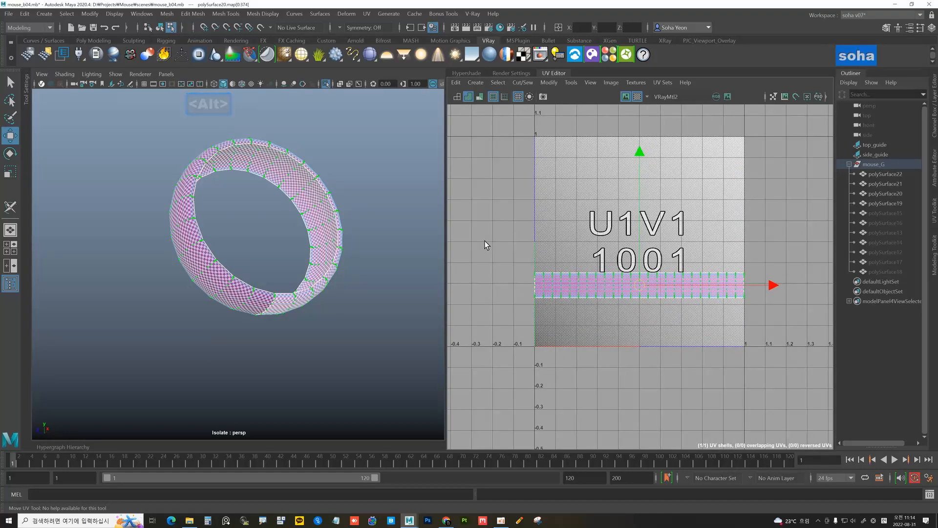
{"action": "key", "text": "z"}
{"action": "left_click_drag", "start_coordinate": [377, 291], "coordinate": [279, 275], "text": "alt"}
{"action": "key", "text": "alt+grave"}
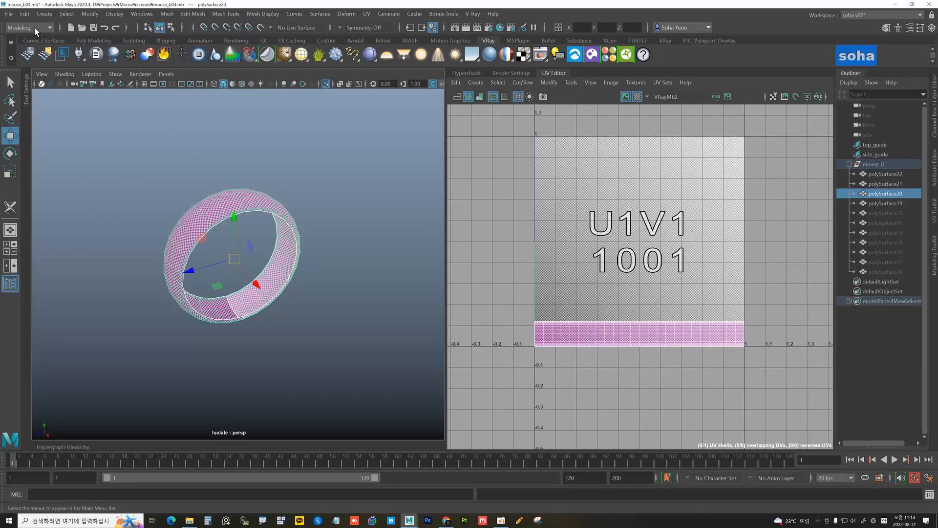
Save the scene as mouse_b05.mb
{"action": "left_click", "coordinate": [8, 14]}
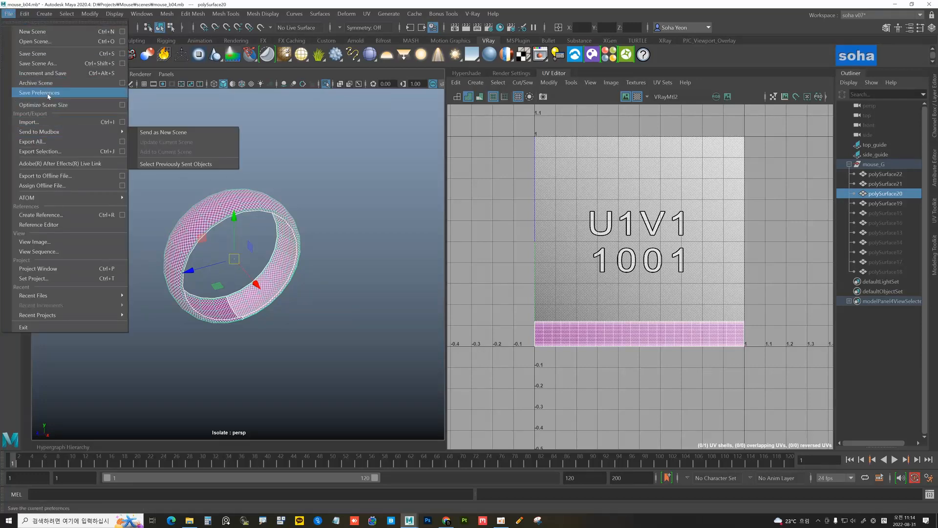
{"action": "left_click", "coordinate": [37, 63]}
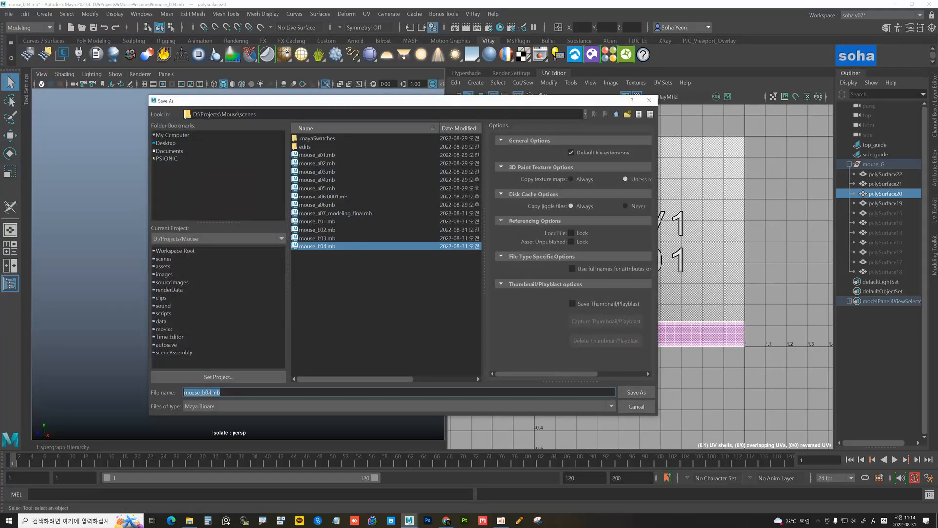
{"action": "left_click", "coordinate": [208, 392]}
{"action": "key", "text": "Delete"}
{"action": "type", "text": "5"}
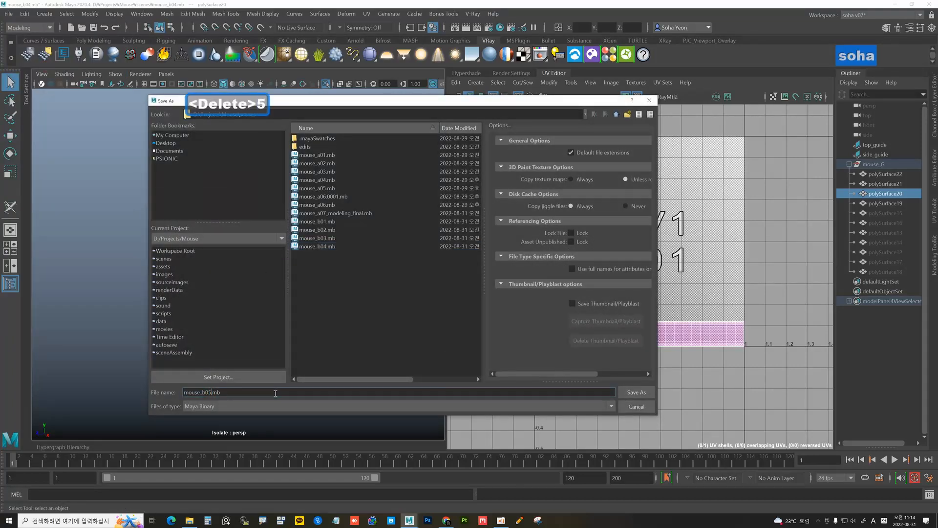
{"action": "key", "text": "Return"}
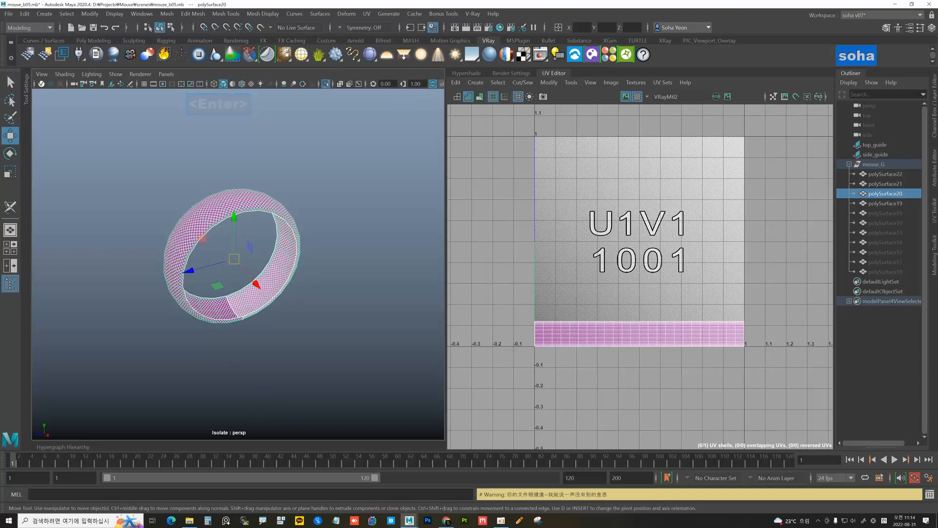
Hide the finished ring band polySurface20 and isolate the next ring piece, polySurface19
{"action": "left_click_drag", "start_coordinate": [285, 250], "coordinate": [269, 239], "text": "alt"}
{"action": "key", "text": "alt+shift+a"}
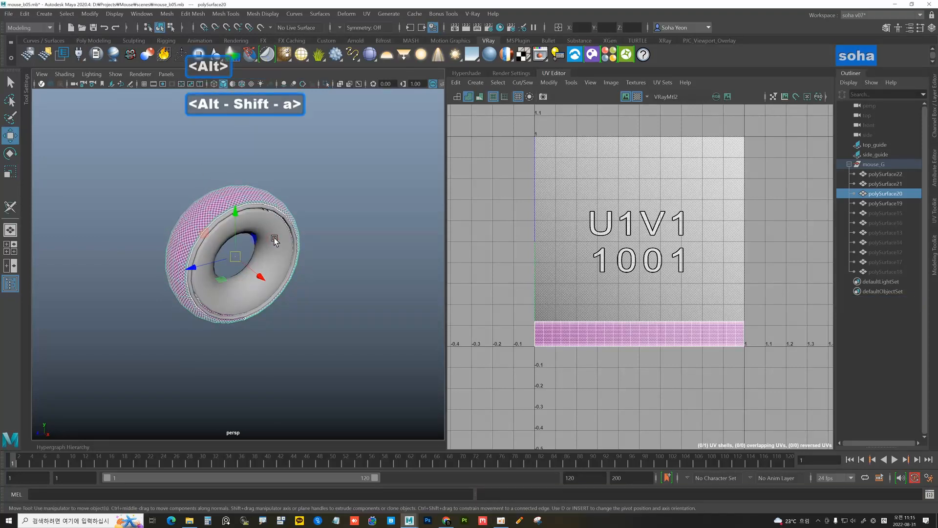
{"action": "key", "text": "h"}
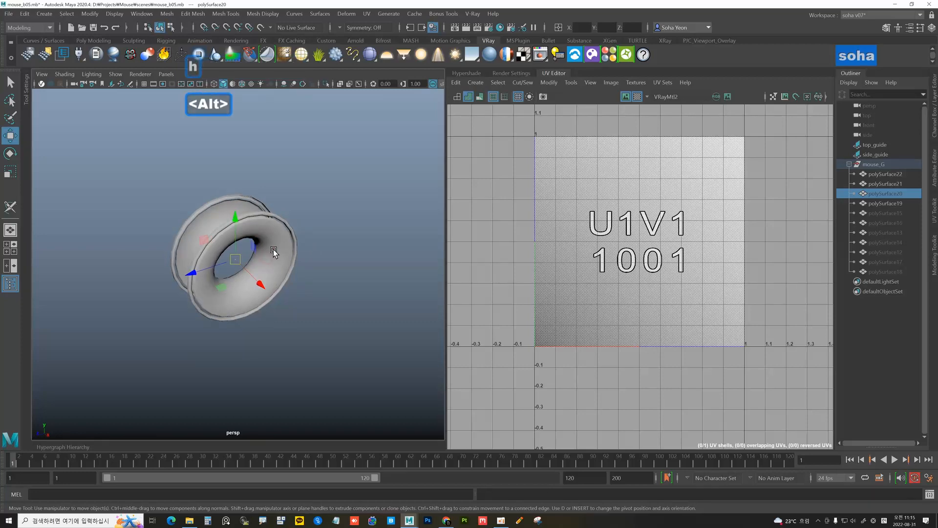
{"action": "left_click", "coordinate": [274, 248]}
{"action": "left_click_drag", "start_coordinate": [274, 249], "coordinate": [252, 249], "text": "alt"}
{"action": "key", "text": "alt+shift+a"}
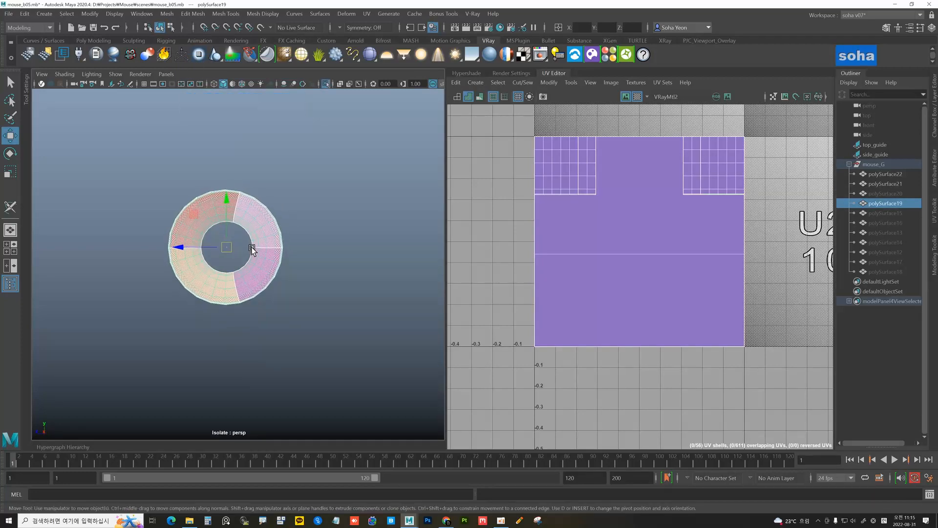
Cut the second ring's UVs along its middle edge loop
{"action": "key", "text": "ctrl+shift+c"}
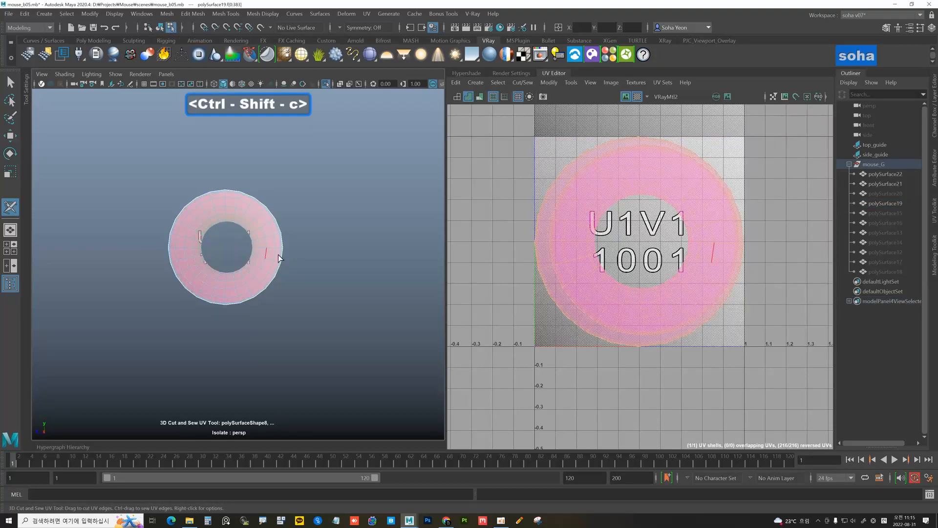
{"action": "mouse_move", "coordinate": [304, 268]}
{"action": "left_mouse_down", "text": "alt"}
{"action": "mouse_move", "coordinate": [230, 247]}
{"action": "mouse_move", "coordinate": [304, 262]}
{"action": "left_mouse_up", "text": "alt"}
{"action": "scroll", "coordinate": [304, 263], "scroll_direction": "up", "scroll_amount": 4}
{"action": "double_click", "coordinate": [254, 209]}
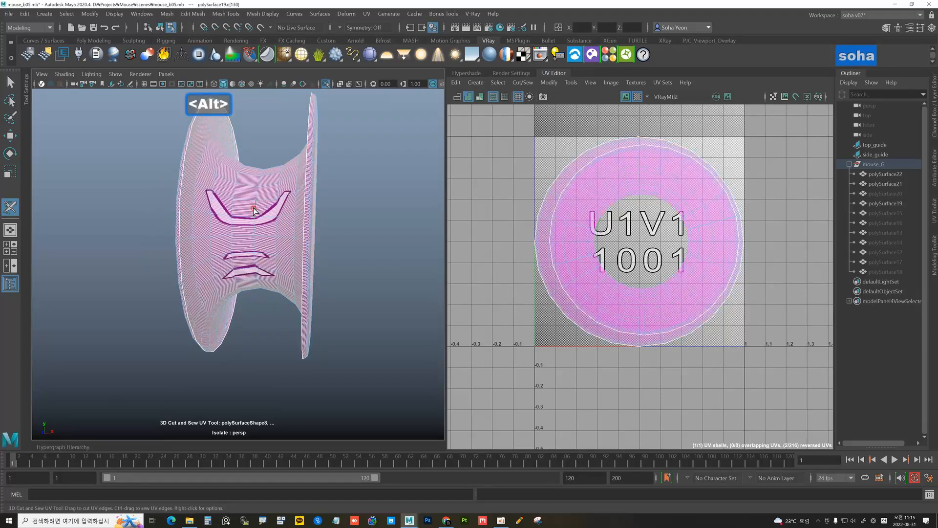
{"action": "scroll", "coordinate": [658, 267], "scroll_direction": "down", "scroll_amount": 5}
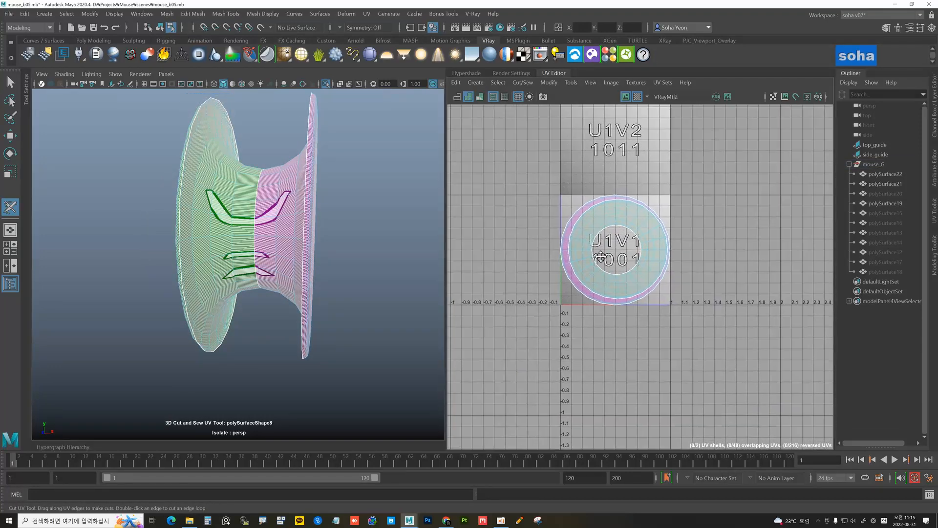
{"action": "key", "text": "w"}
{"action": "middle_click_drag", "start_coordinate": [615, 245], "coordinate": [616, 246], "text": "alt"}
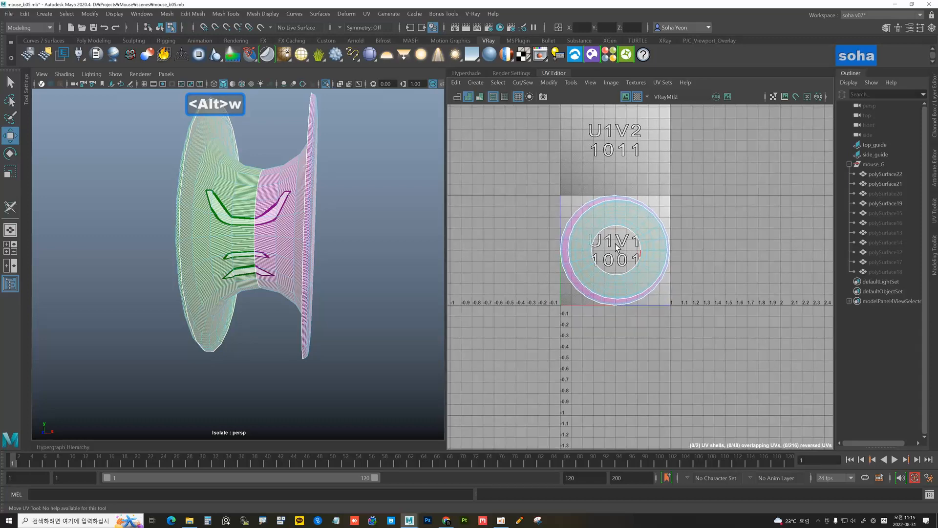
Unfold all the ring's UVs with Unfold3D and lay both shells out side by side in 0-1
{"action": "key", "text": "alt+4"}
{"action": "key", "text": "d"}
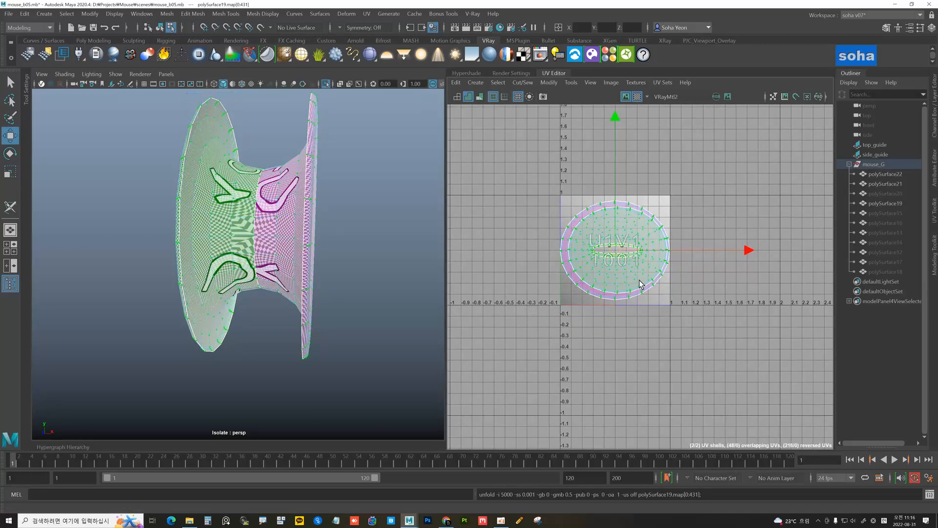
{"action": "key", "text": "o"}
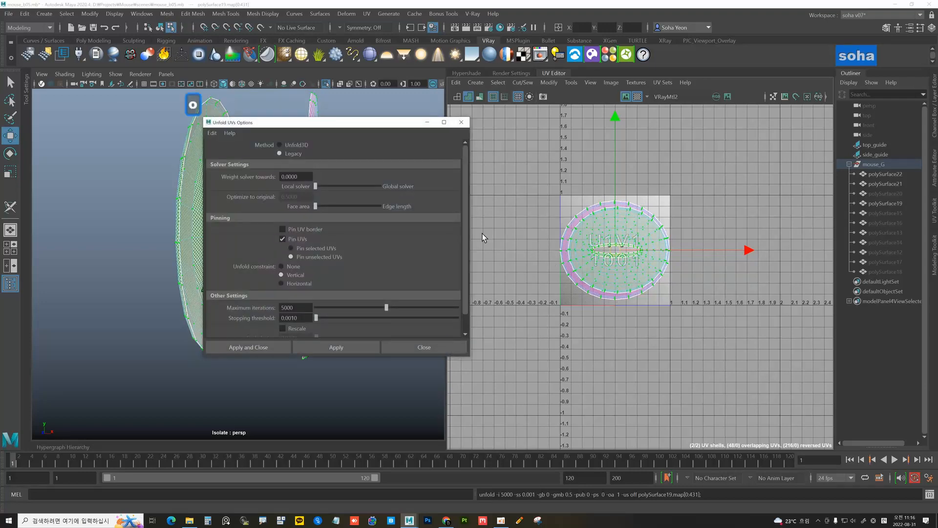
{"action": "left_click", "coordinate": [296, 145]}
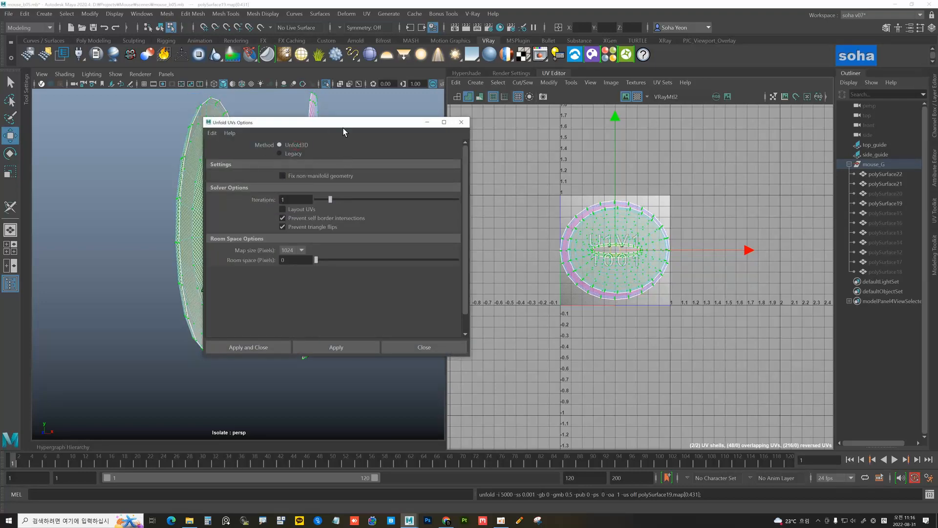
{"action": "left_click_drag", "start_coordinate": [343, 125], "coordinate": [405, 117]}
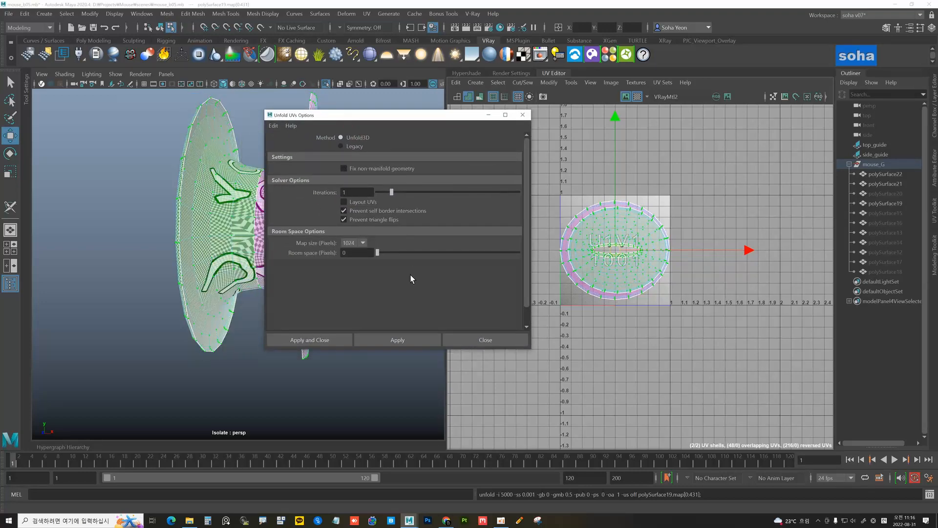
{"action": "left_click", "coordinate": [315, 338]}
{"action": "scroll", "coordinate": [669, 268], "scroll_direction": "up", "scroll_amount": 2}
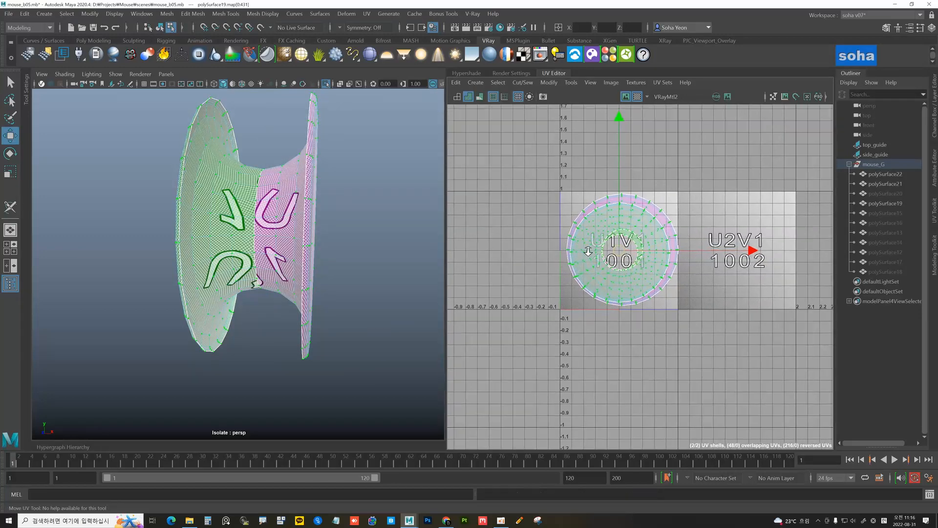
{"action": "key", "text": "alt+z"}
{"action": "left_click_drag", "start_coordinate": [352, 252], "coordinate": [272, 235], "text": "alt"}
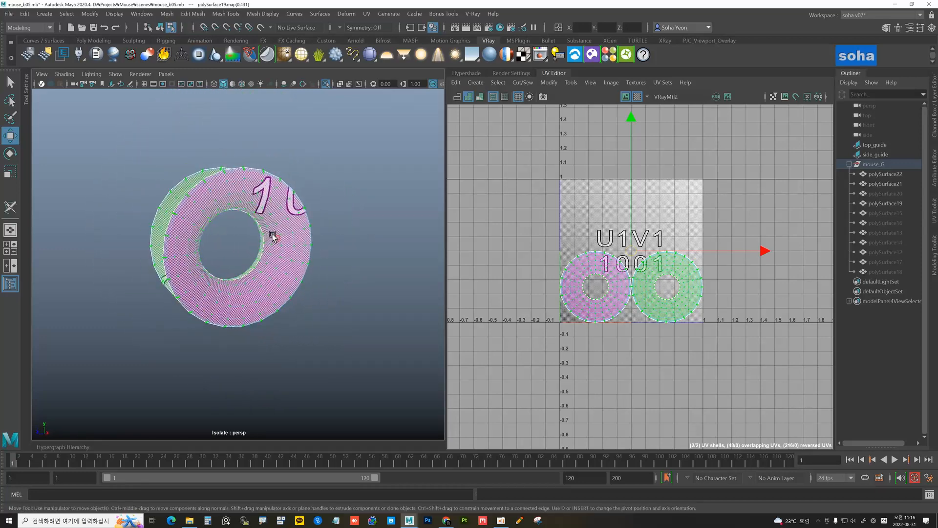
Hide the finished second ring and select the outer rim piece
{"action": "key", "text": "alt+shift"}
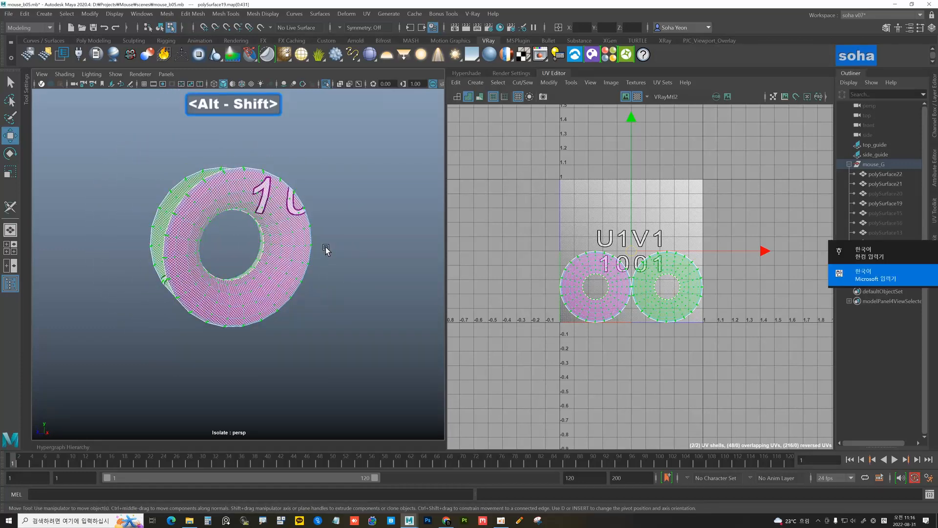
{"action": "left_click_drag", "start_coordinate": [298, 236], "coordinate": [316, 236], "text": "alt"}
{"action": "left_click", "coordinate": [290, 235]}
{"action": "key", "text": "alt+grave"}
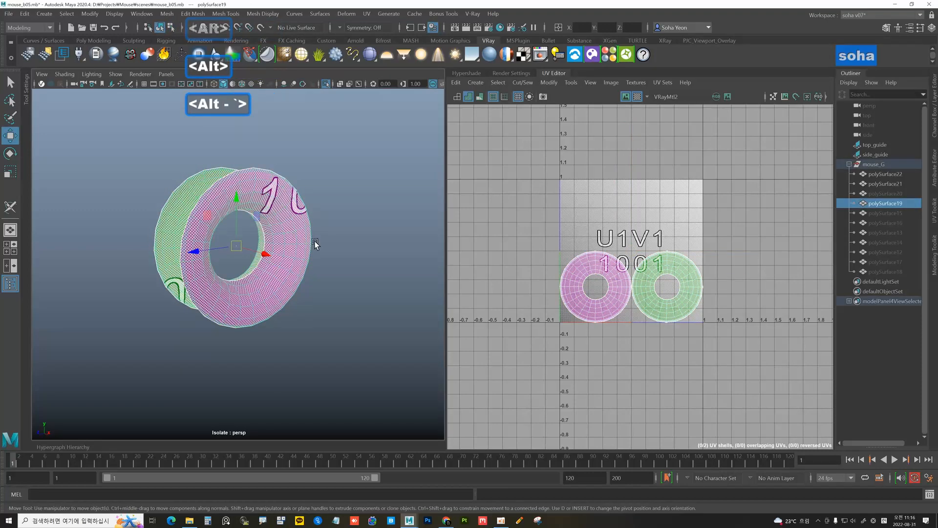
{"action": "key", "text": "alt+shift+a"}
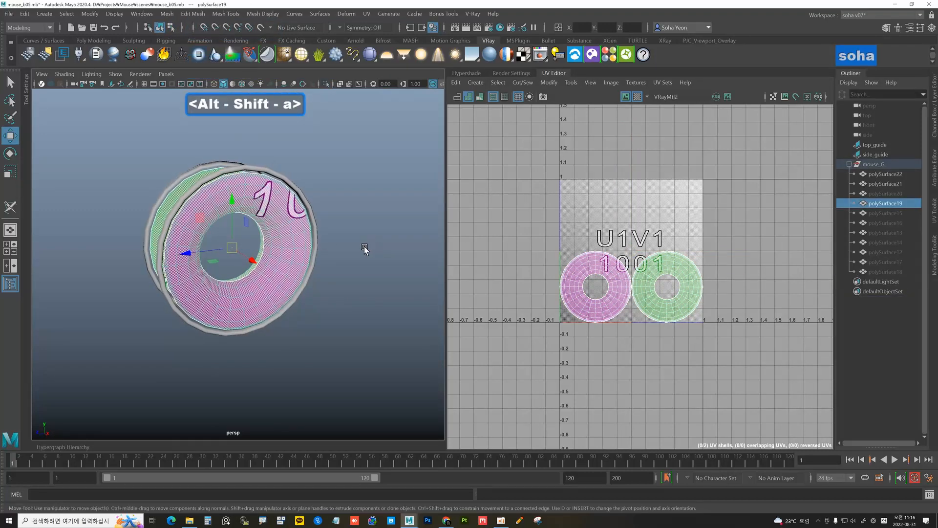
{"action": "key", "text": "h"}
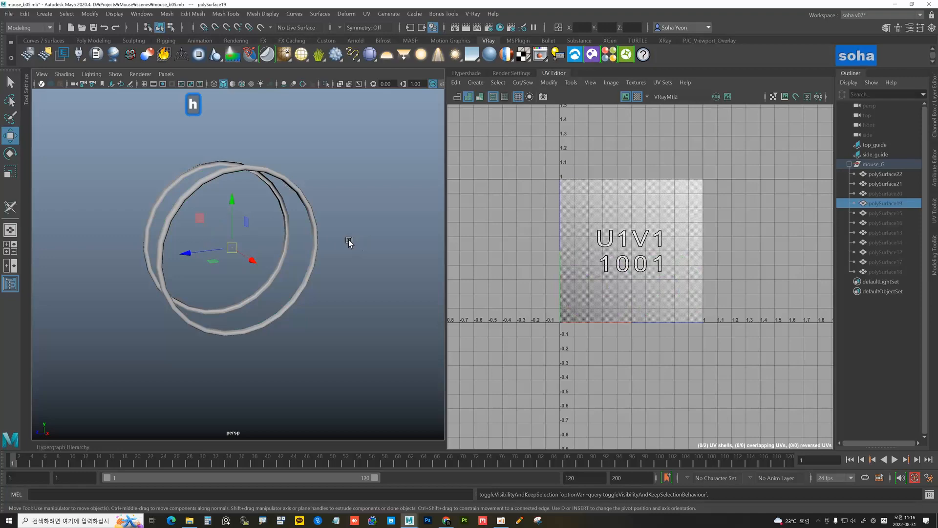
{"action": "left_click", "coordinate": [315, 216]}
{"action": "left_click_drag", "start_coordinate": [337, 231], "coordinate": [307, 210], "text": "alt"}
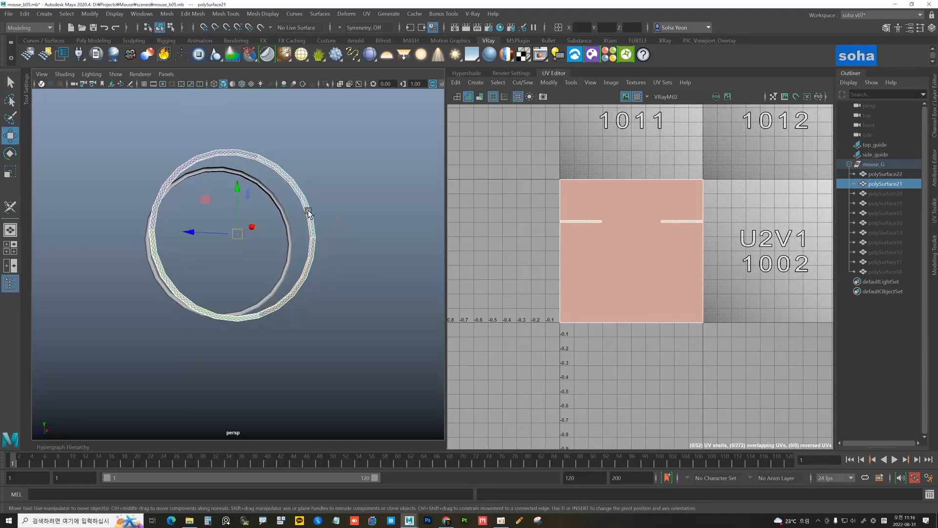
{"action": "middle_click_drag", "start_coordinate": [307, 209], "coordinate": [293, 253], "text": "alt"}
{"action": "right_click_drag", "start_coordinate": [293, 254], "coordinate": [310, 218], "text": "alt"}
{"action": "left_click_drag", "start_coordinate": [288, 224], "coordinate": [254, 234], "text": "alt"}
Unfold the outer rim piece's UVs
{"action": "key", "text": "ctrl+shift+c"}
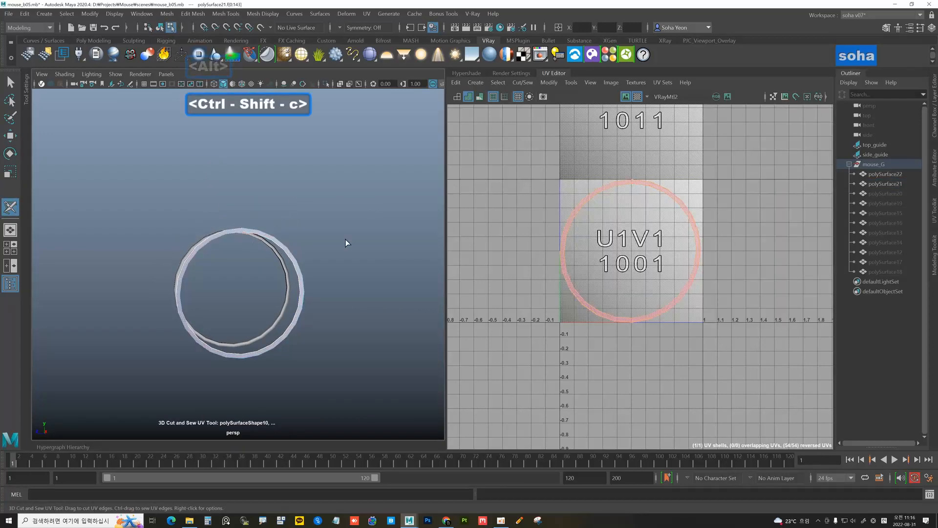
{"action": "key", "text": "d"}
{"action": "left_click_drag", "start_coordinate": [320, 248], "coordinate": [250, 259], "text": "alt"}
{"action": "key", "text": "w"}
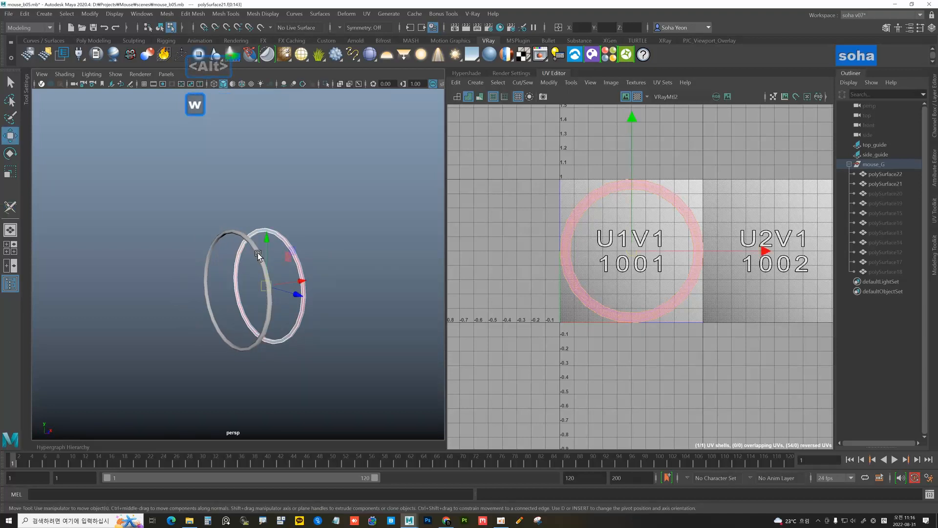
Select the left ring piece and unfold its UVs as well
{"action": "left_click", "coordinate": [254, 245]}
{"action": "key", "text": "alt+grave"}
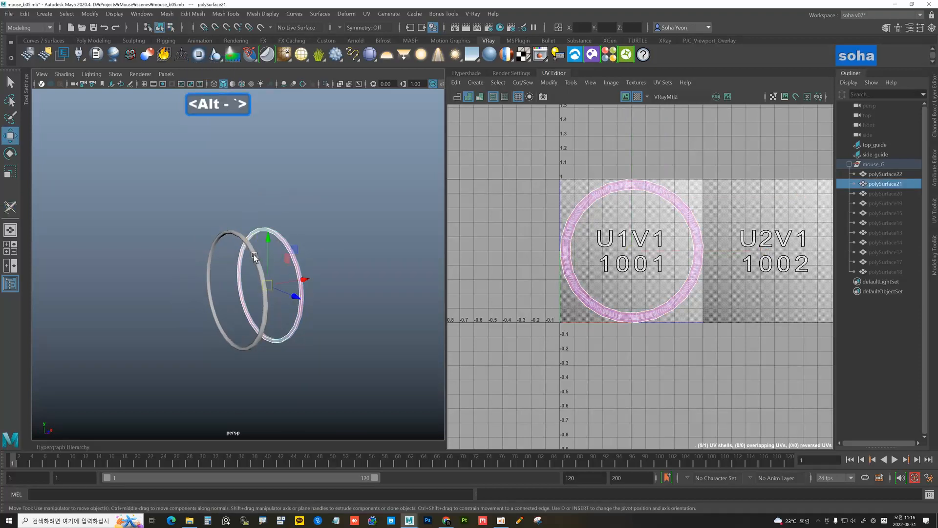
{"action": "left_click", "coordinate": [227, 231]}
{"action": "left_click_drag", "start_coordinate": [229, 233], "coordinate": [298, 254], "text": "alt"}
{"action": "key", "text": "ctrl+shift+c"}
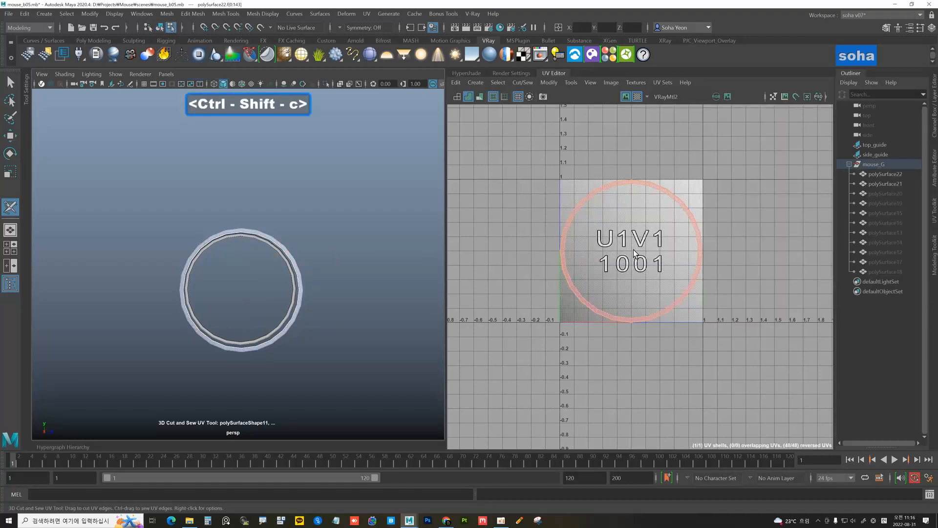
{"action": "key", "text": "d"}
{"action": "scroll", "coordinate": [635, 251], "scroll_direction": "up", "scroll_amount": 2}
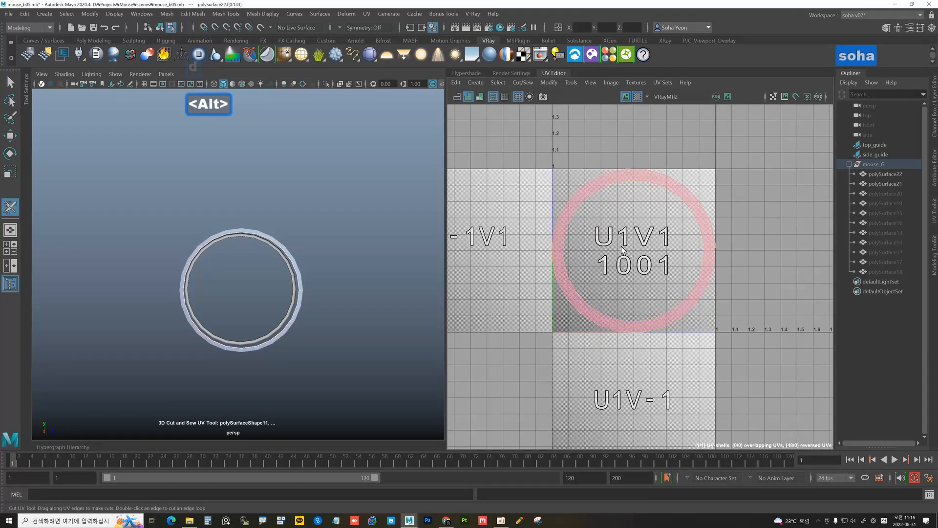
{"action": "key", "text": "alt+w"}
{"action": "left_click_drag", "start_coordinate": [351, 266], "coordinate": [299, 247], "text": "alt"}
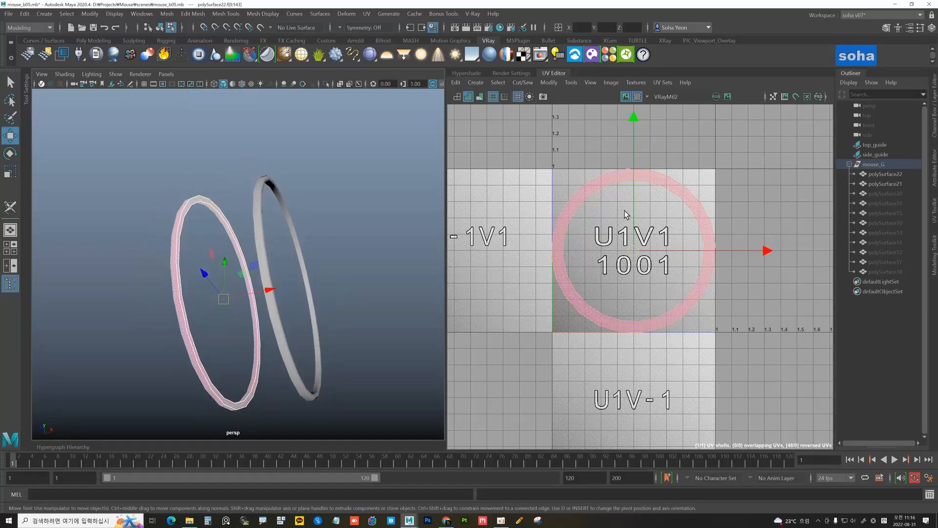
Combine both ring pieces into one object and pack their UV shells into the 0-1 tile
{"action": "right_click_drag", "start_coordinate": [339, 255], "coordinate": [281, 232], "text": "alt"}
{"action": "left_click_drag", "start_coordinate": [281, 233], "coordinate": [262, 214], "text": "alt"}
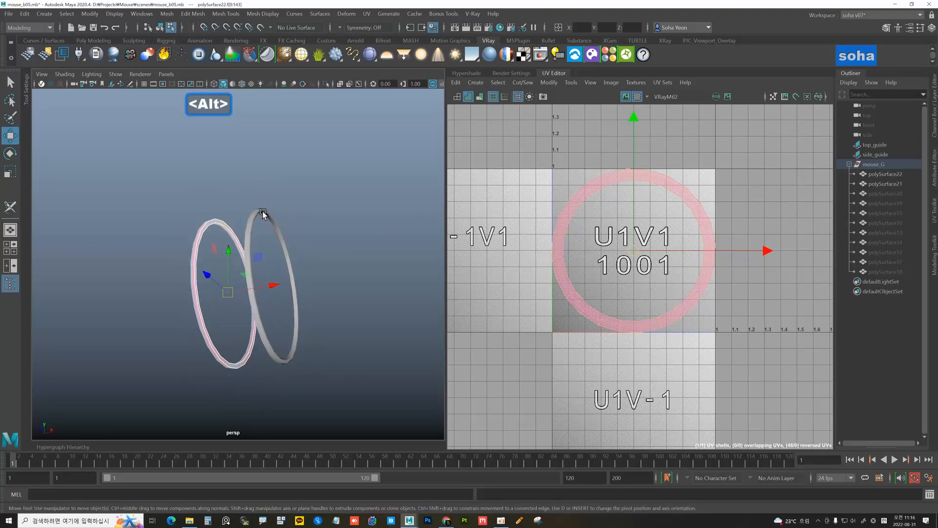
{"action": "key", "text": "shift+a"}
{"action": "key", "text": "alt+grave"}
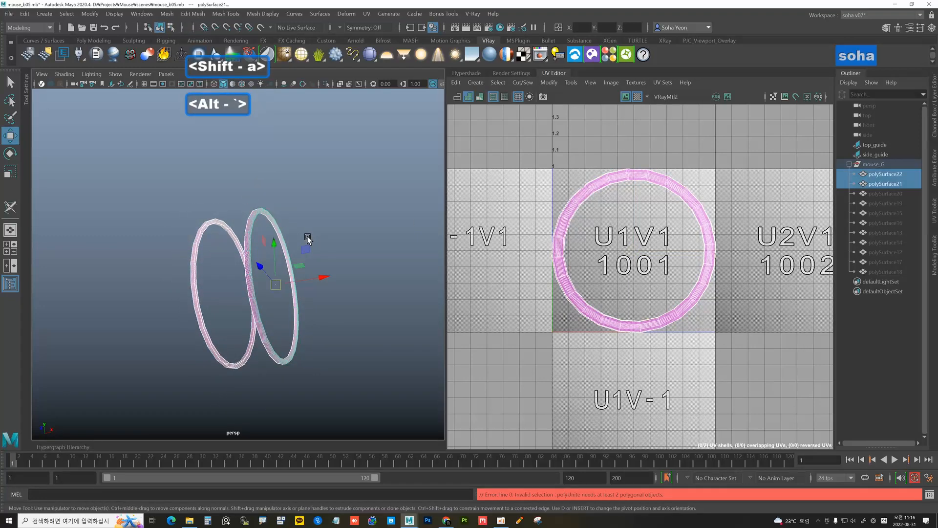
{"action": "key", "text": "shift+a"}
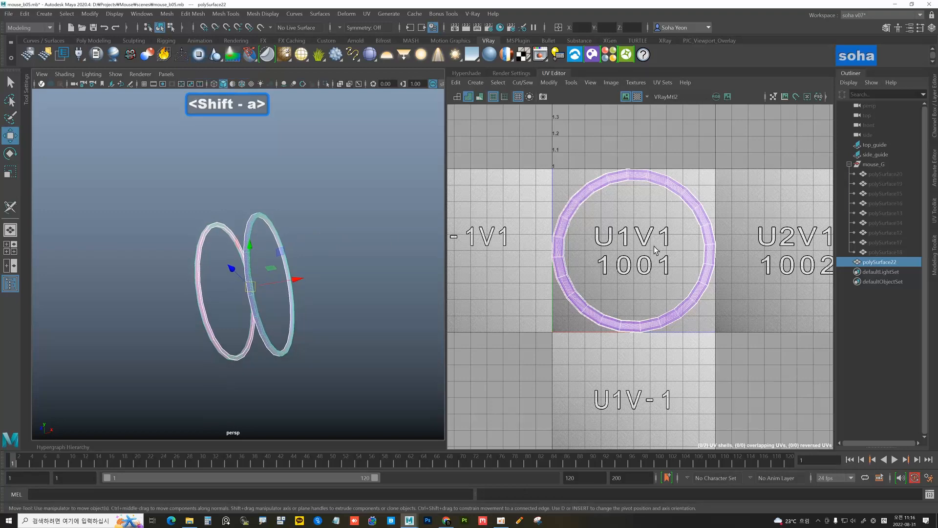
{"action": "key", "text": "alt+z"}
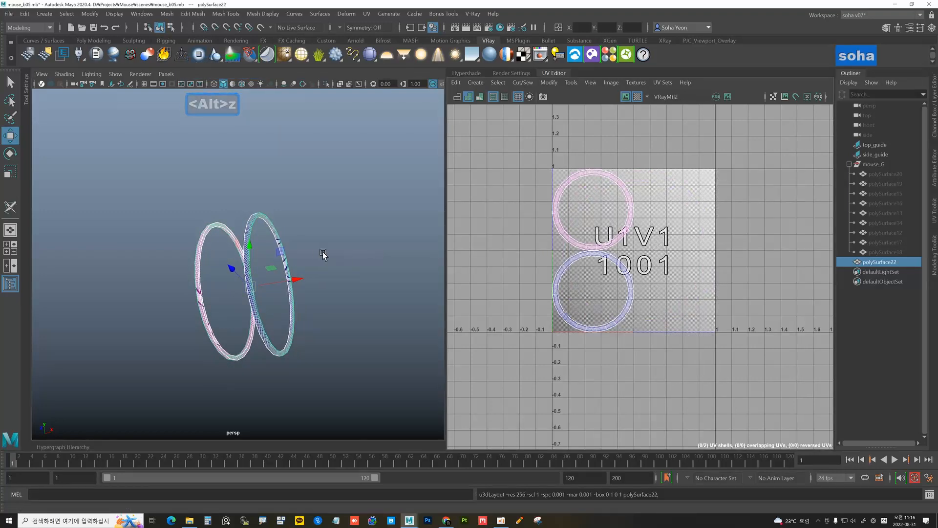
Turn on shaded UV display to check the two stacked ring shells
{"action": "left_click_drag", "start_coordinate": [324, 256], "coordinate": [261, 278], "text": "alt"}
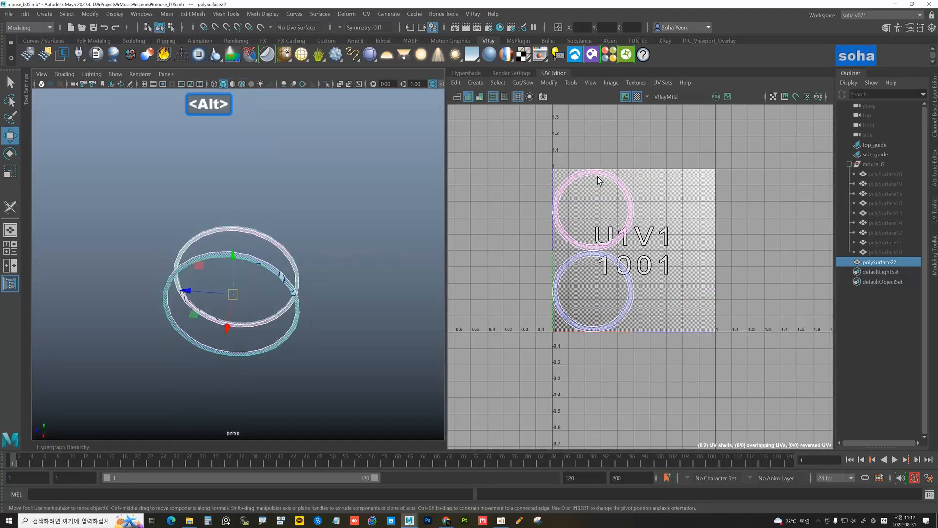
{"action": "left_click", "coordinate": [472, 96]}
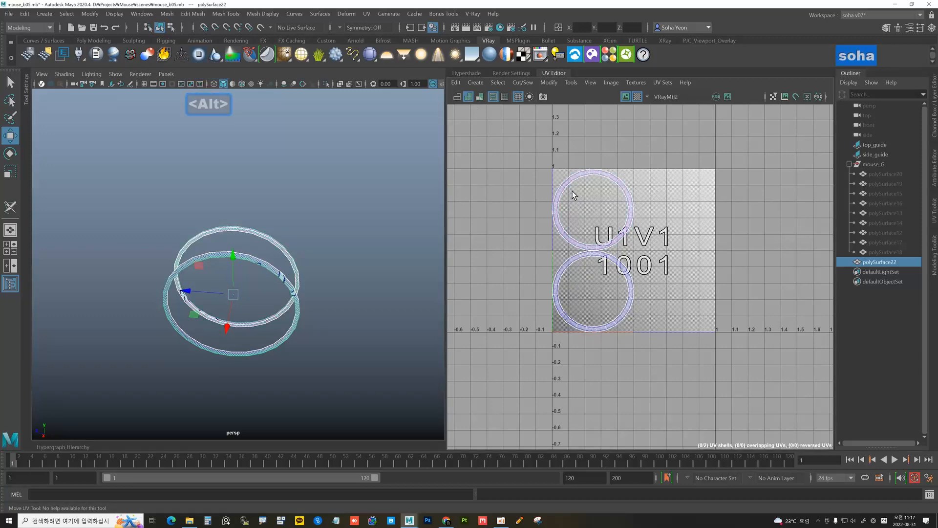
{"action": "scroll", "coordinate": [569, 193], "scroll_direction": "up", "scroll_amount": 3}
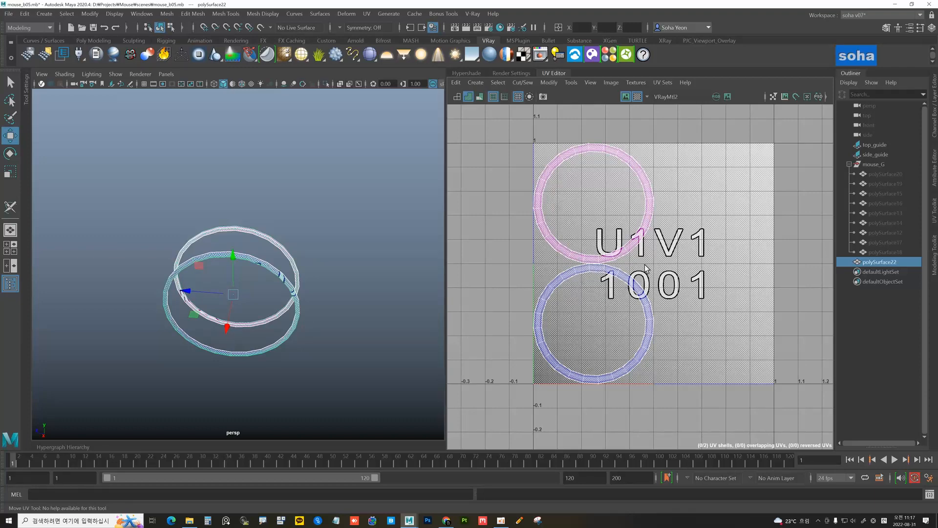
{"action": "scroll", "coordinate": [582, 272], "scroll_direction": "up", "scroll_amount": 3}
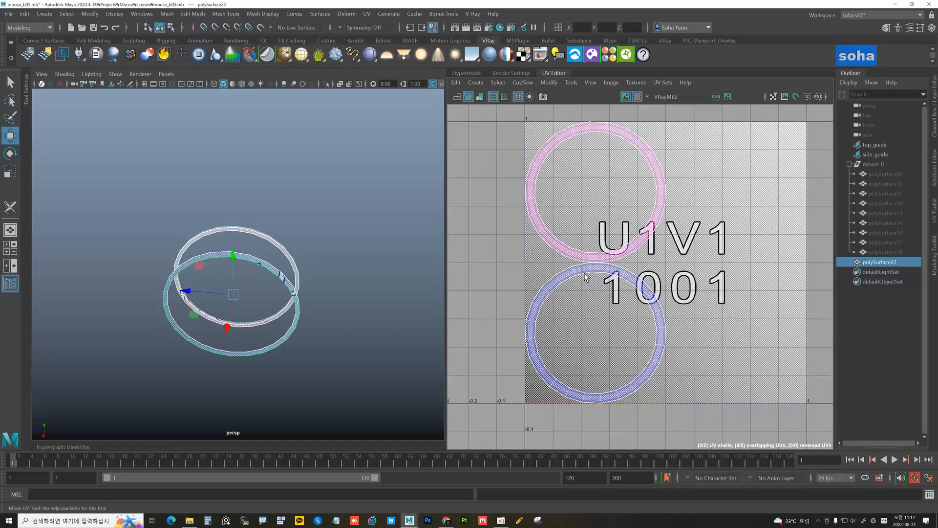
{"action": "scroll", "coordinate": [590, 278], "scroll_direction": "down", "scroll_amount": 1}
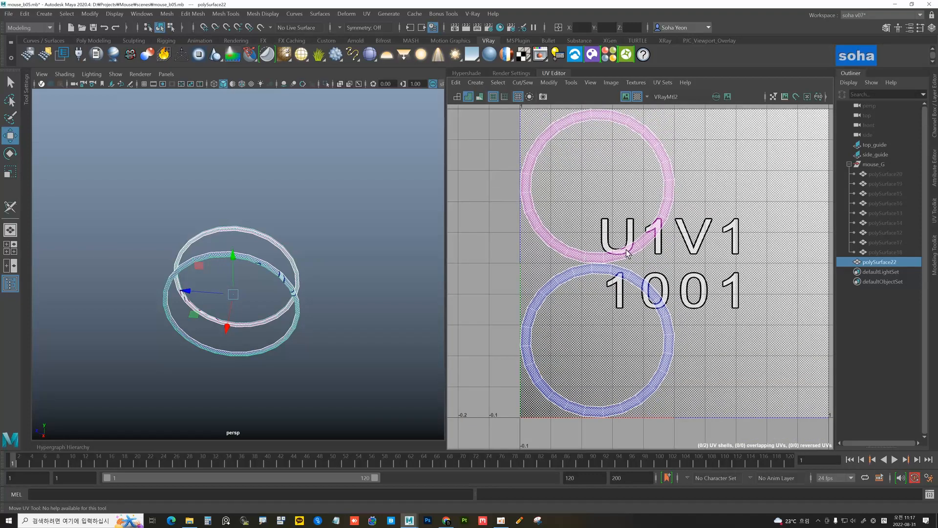
{"action": "left_click", "coordinate": [468, 97]}
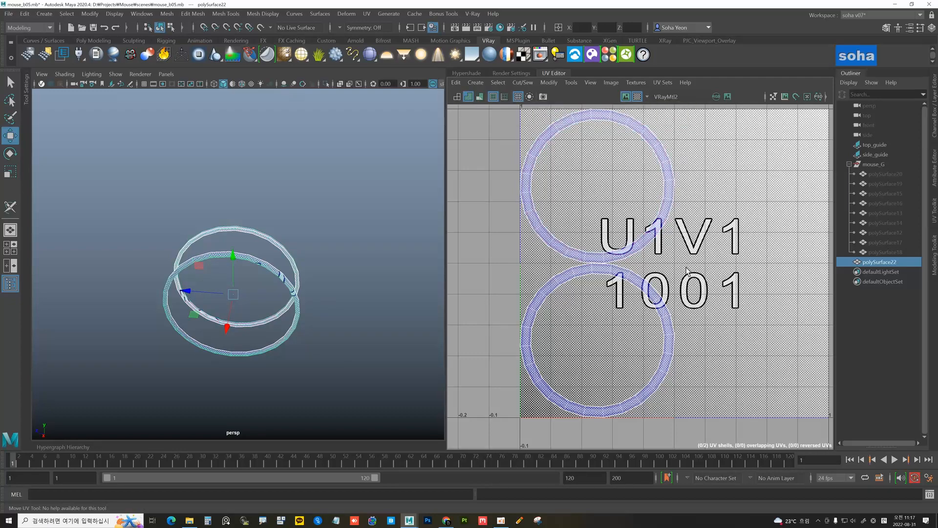
{"action": "scroll", "coordinate": [687, 270], "scroll_direction": "down", "scroll_amount": 3}
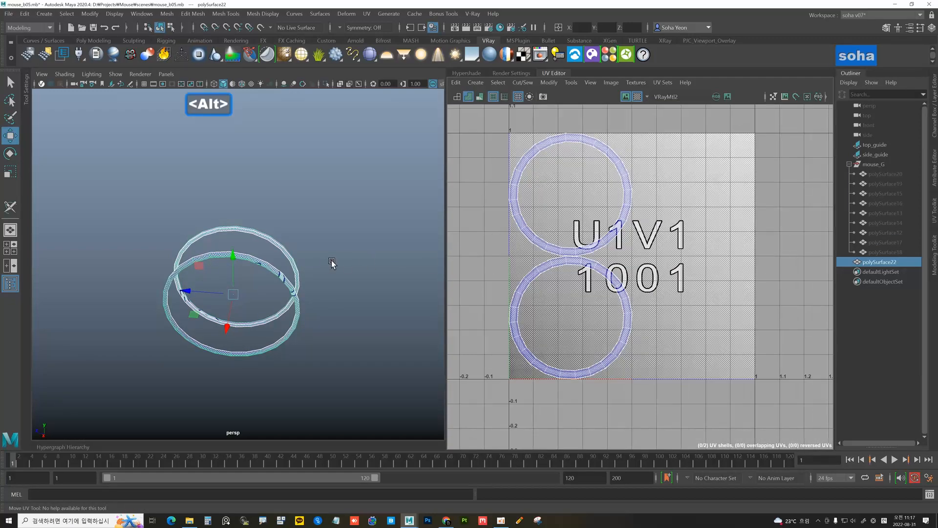
{"action": "left_click_drag", "start_coordinate": [331, 263], "coordinate": [318, 240], "text": "alt"}
Unfold the combined rings' UVs again
{"action": "key", "text": "ctrl+shift+c"}
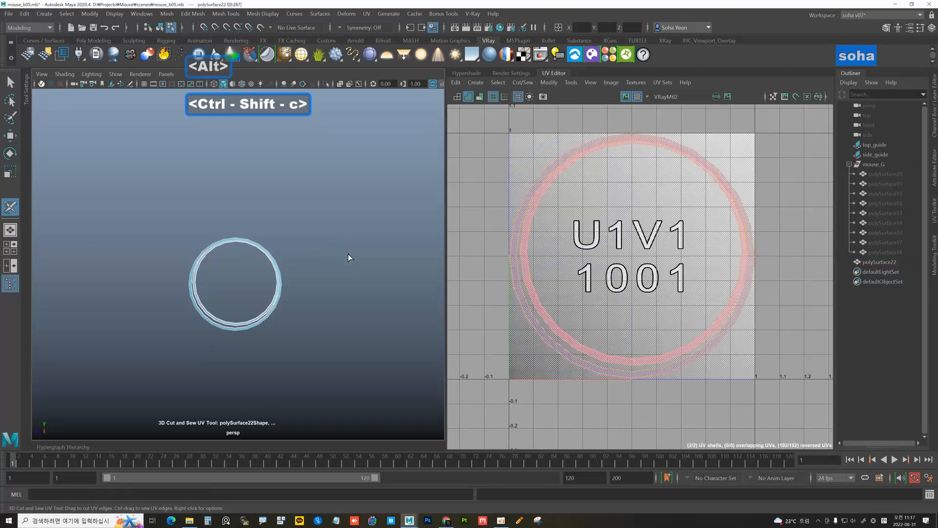
{"action": "left_click_drag", "start_coordinate": [395, 280], "coordinate": [426, 296], "text": "alt"}
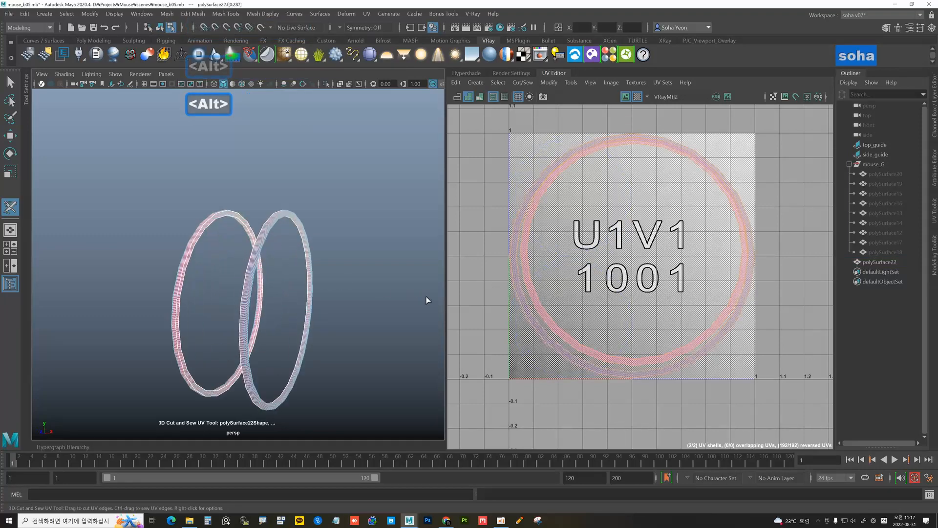
{"action": "left_click_drag", "start_coordinate": [277, 252], "coordinate": [313, 265], "text": "alt"}
{"action": "right_click_drag", "start_coordinate": [550, 239], "coordinate": [469, 258], "text": "alt"}
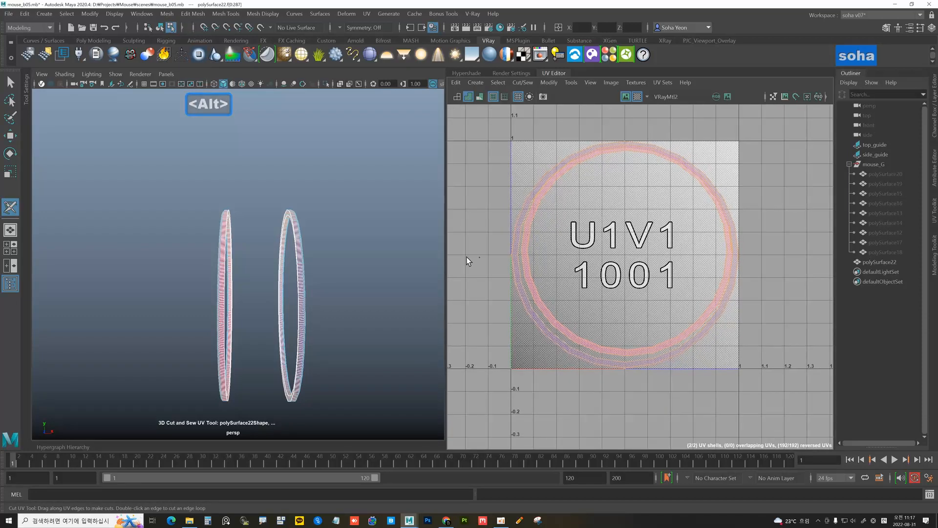
{"action": "left_click_drag", "start_coordinate": [376, 258], "coordinate": [302, 261], "text": "alt"}
{"action": "right_click_drag", "start_coordinate": [582, 243], "coordinate": [585, 247], "text": "alt"}
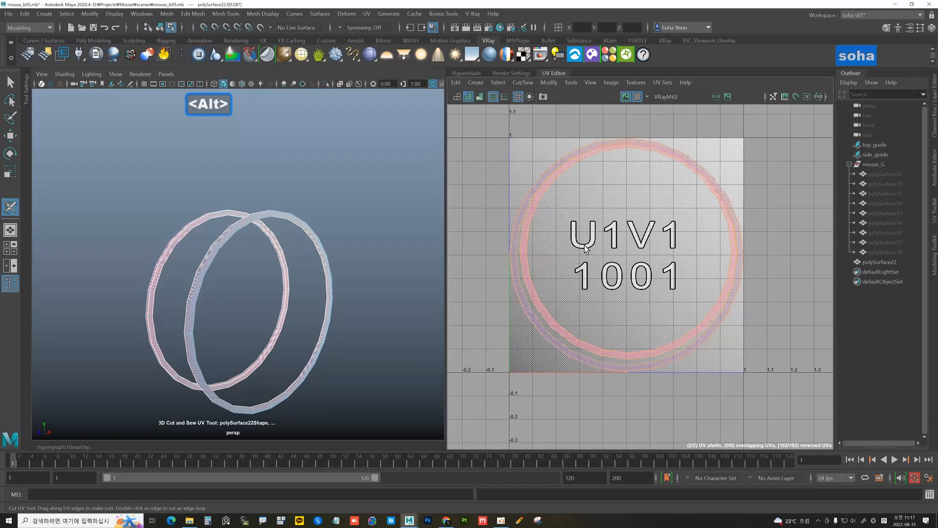
Cut a seam loop along the inner ring and flip the reversed shell so the rings nest concentrically
{"action": "key", "text": "alt+5"}
{"action": "double_click", "coordinate": [524, 246]}
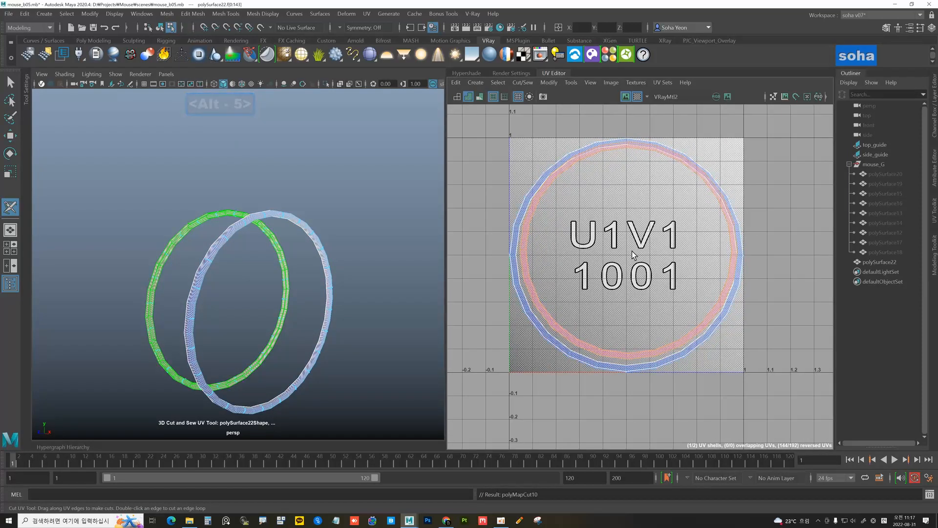
{"action": "key", "text": "v"}
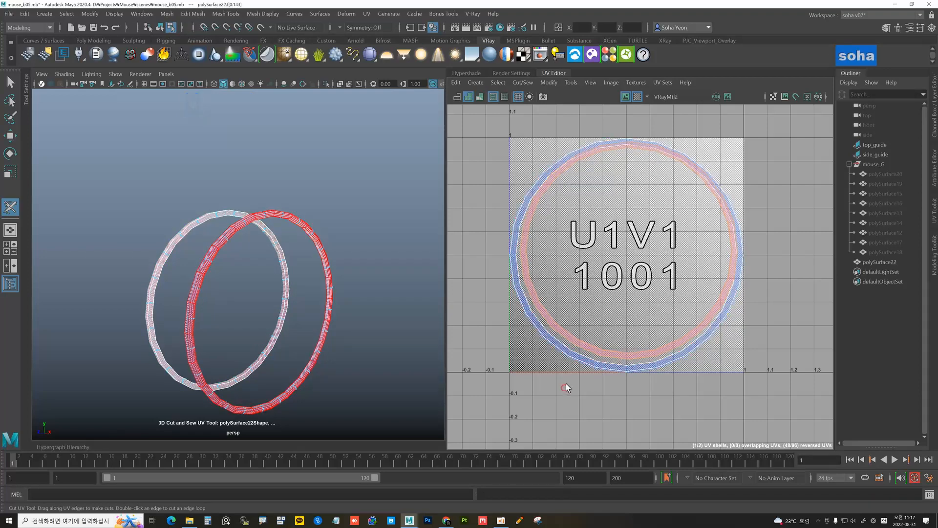
{"action": "scroll", "coordinate": [606, 240], "scroll_direction": "down", "scroll_amount": 3}
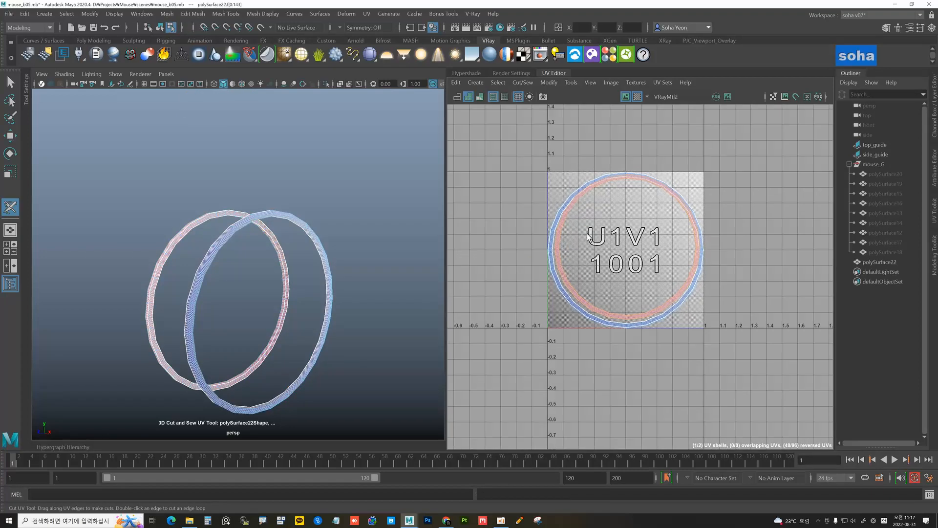
{"action": "key", "text": "alt+4"}
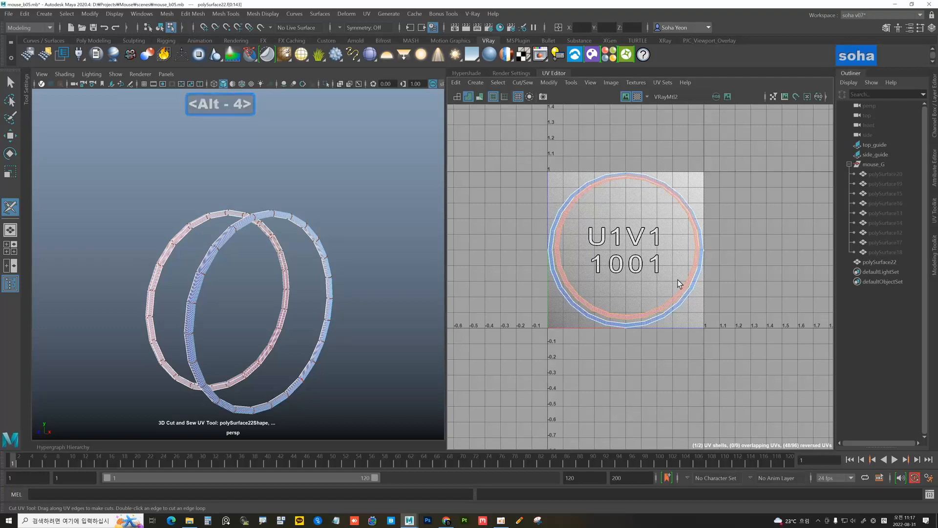
{"action": "key", "text": "w"}
{"action": "scroll", "coordinate": [684, 259], "scroll_direction": "up", "scroll_amount": 4}
{"action": "left_click", "coordinate": [758, 315]}
{"action": "middle_click_drag", "start_coordinate": [583, 293], "coordinate": [657, 292], "text": "alt"}
{"action": "right_click_drag", "start_coordinate": [633, 282], "coordinate": [586, 244], "text": "alt"}
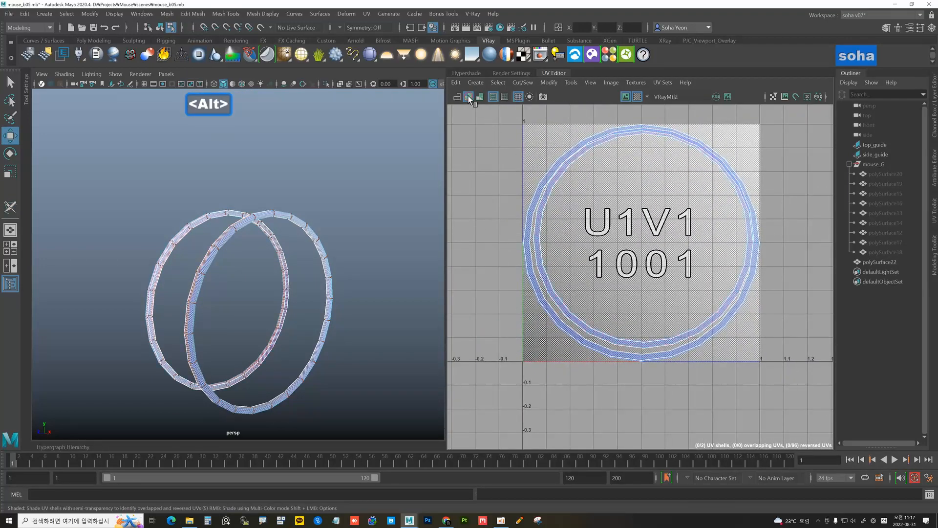
{"action": "right_click_drag", "start_coordinate": [626, 217], "coordinate": [585, 239], "text": "alt"}
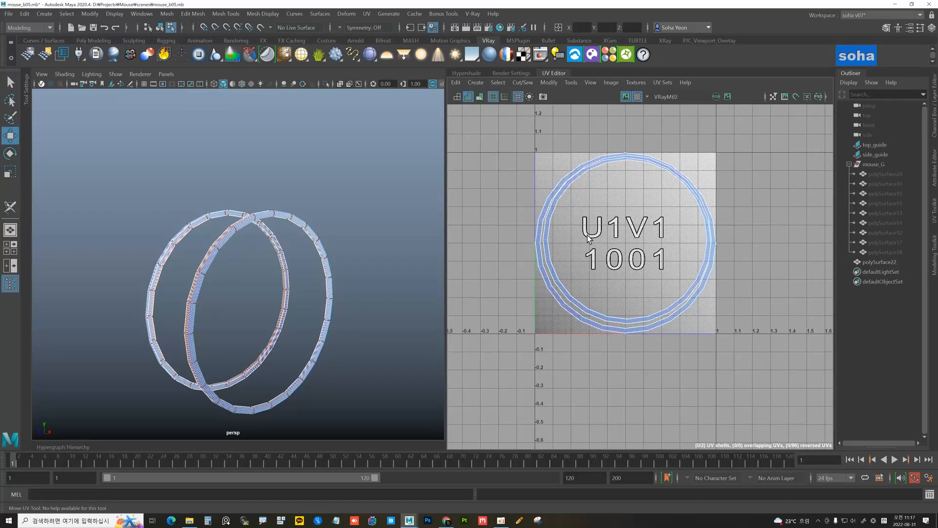
Select all UVs of both ring shells, try unfolding and laying them out, then undo
{"action": "key", "text": "alt+4"}
{"action": "left_click_drag", "start_coordinate": [509, 133], "coordinate": [765, 376]}
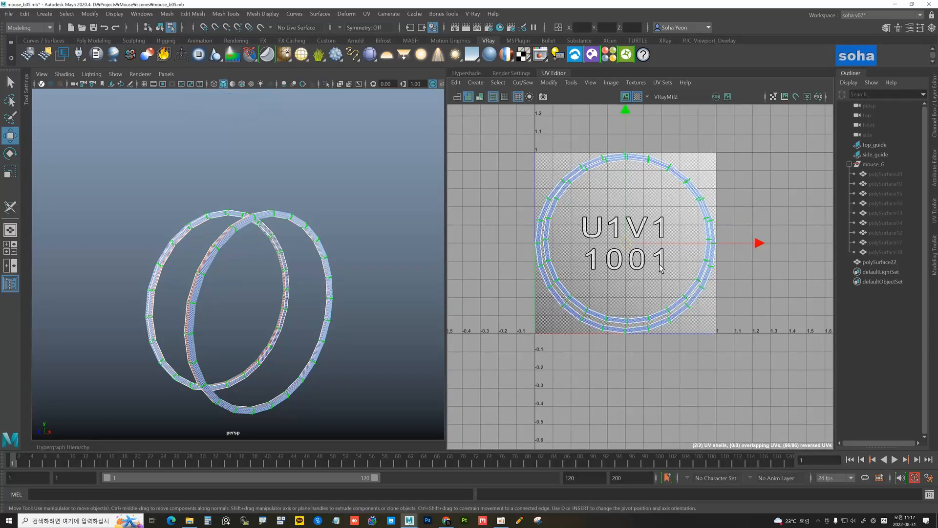
{"action": "key", "text": "d"}
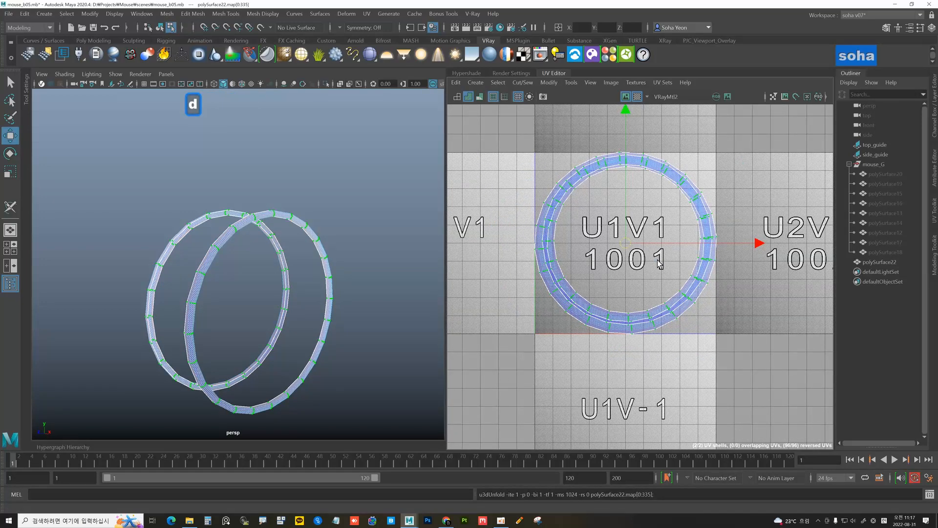
{"action": "key", "text": "z"}
{"action": "scroll", "coordinate": [664, 270], "scroll_direction": "up", "scroll_amount": 1}
{"action": "key", "text": "alt"}
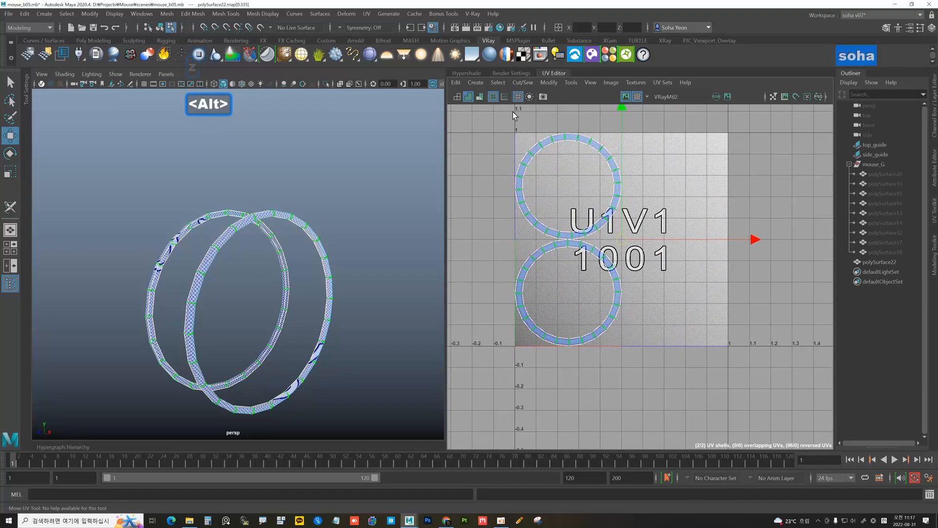
Turn on shaded UV shell display and deselect the rings
{"action": "right_click", "coordinate": [469, 100]}
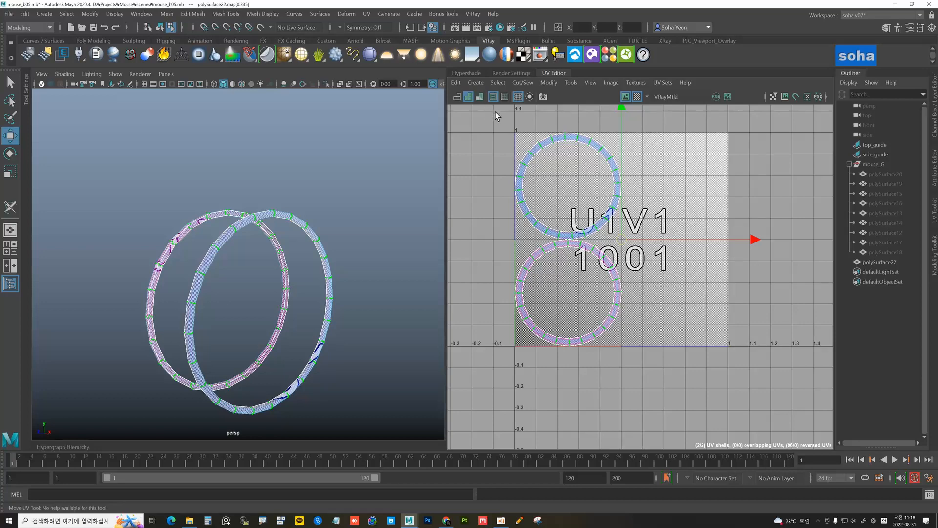
{"action": "left_click", "coordinate": [467, 96]}
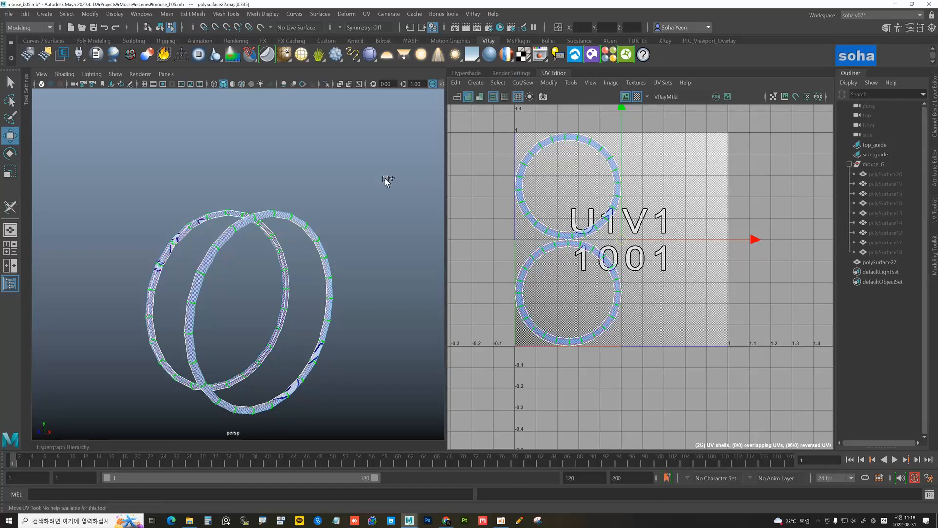
{"action": "mouse_move", "coordinate": [344, 215]}
{"action": "left_mouse_down", "text": "alt"}
{"action": "mouse_move", "coordinate": [368, 214]}
{"action": "mouse_move", "coordinate": [351, 218]}
{"action": "left_mouse_up", "text": "alt"}
{"action": "right_click_drag", "start_coordinate": [351, 219], "coordinate": [303, 233], "text": "alt"}
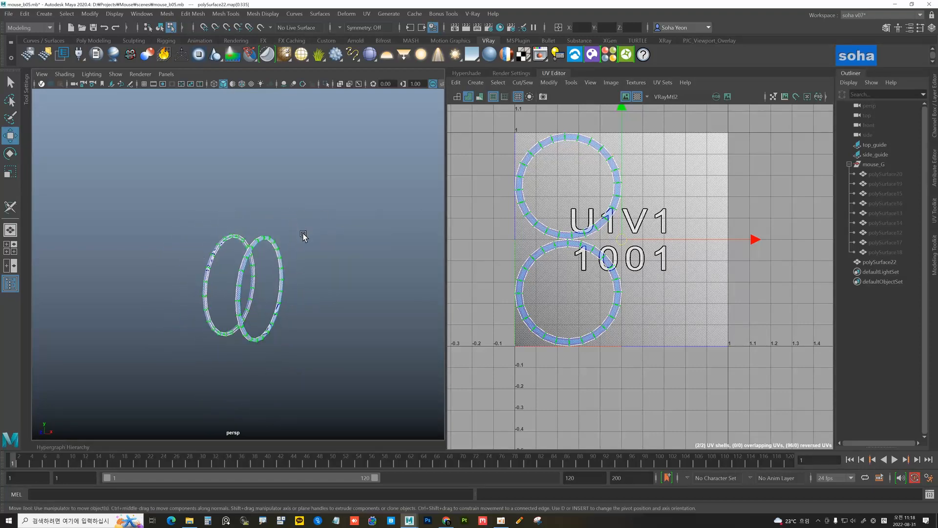
{"action": "left_click_drag", "start_coordinate": [352, 238], "coordinate": [299, 236], "text": "alt"}
{"action": "left_click", "coordinate": [320, 226]}
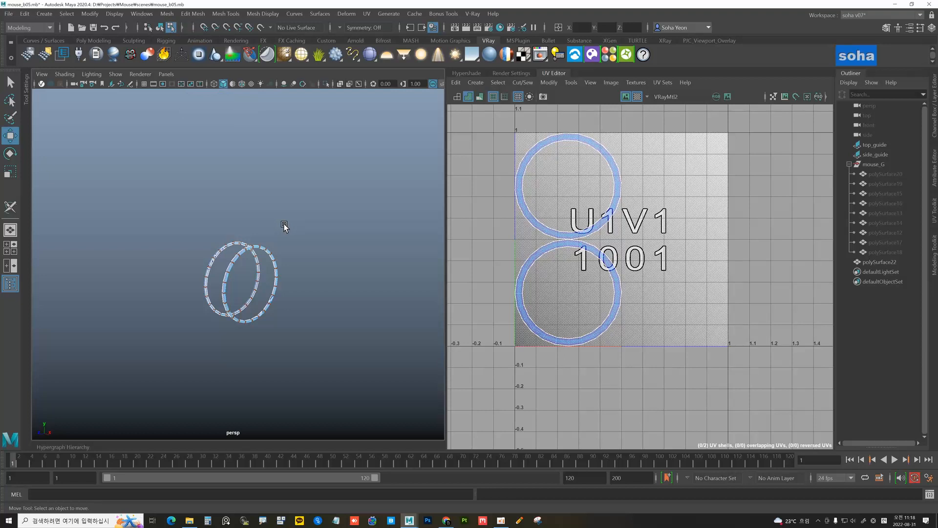
{"action": "key", "text": "alt+shift"}
Exit Isolate Select, select every mouse part and undo back to the separated UV shell layout
{"action": "key", "text": "alt+shift+r"}
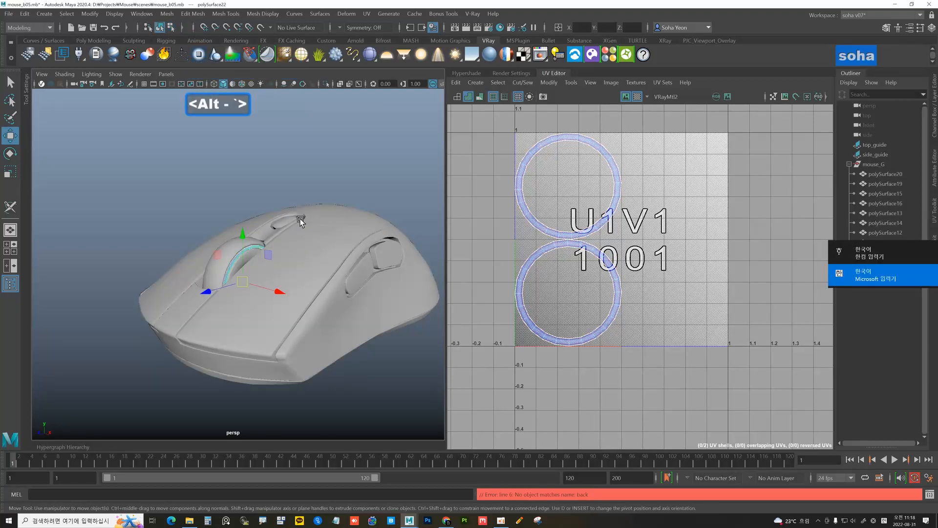
{"action": "left_click", "coordinate": [324, 196]}
{"action": "scroll", "coordinate": [251, 187], "scroll_direction": "down", "scroll_amount": 4}
{"action": "left_click_drag", "start_coordinate": [261, 195], "coordinate": [260, 201], "text": "alt"}
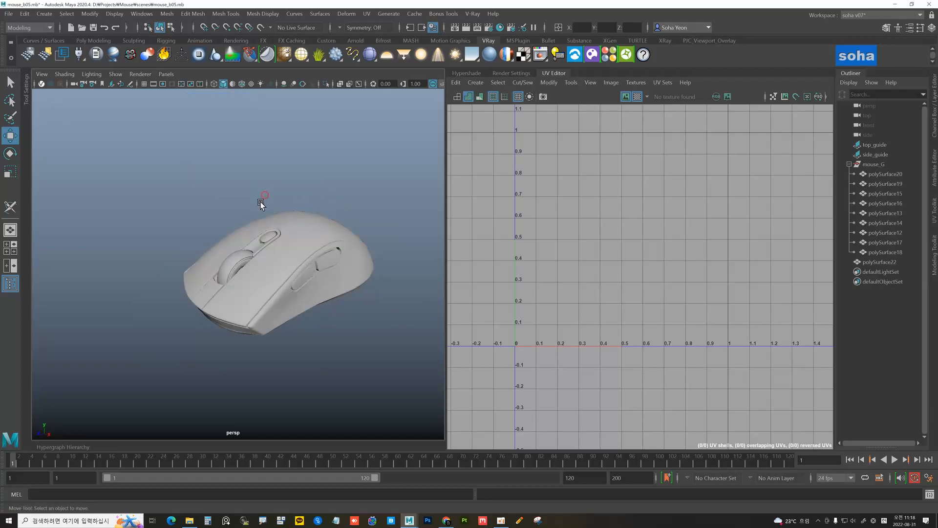
{"action": "left_click_drag", "start_coordinate": [138, 167], "coordinate": [398, 378]}
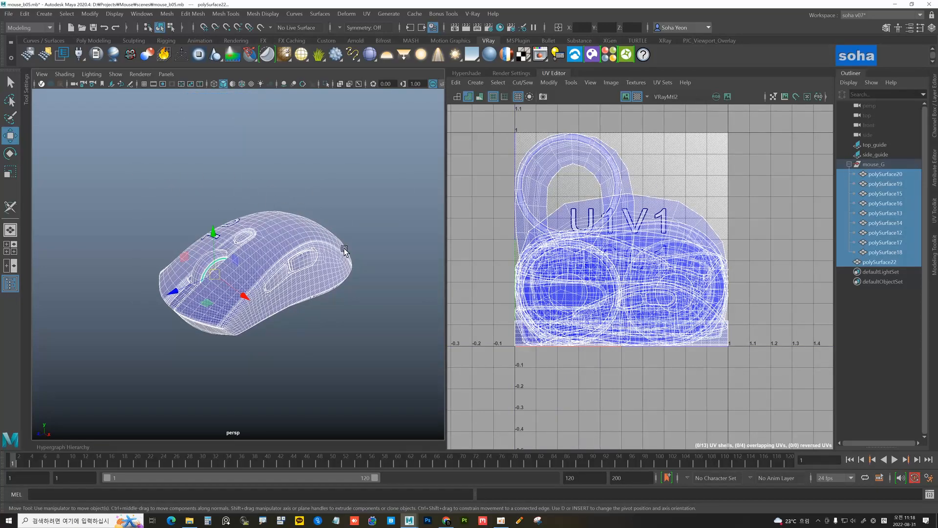
{"action": "key", "text": "z"}
{"action": "key", "text": "z"}
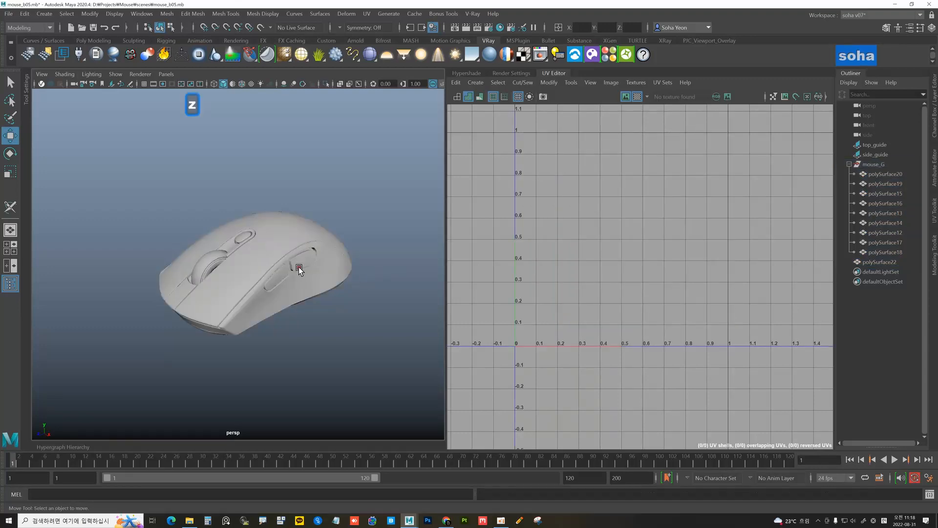
{"action": "left_click_drag", "start_coordinate": [109, 177], "coordinate": [380, 381]}
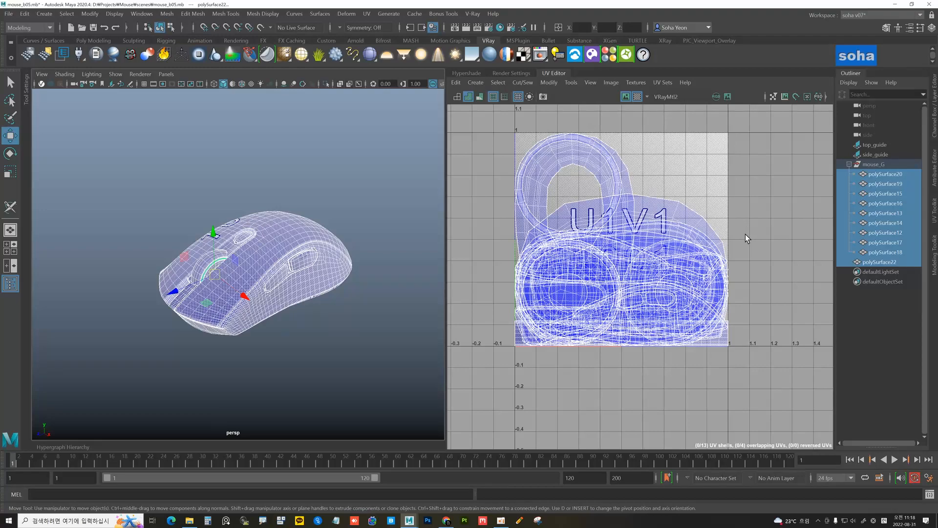
{"action": "key", "text": "z"}
Tumble to the underside and reselect all ten mouse parts to review their packed shells
{"action": "left_click_drag", "start_coordinate": [309, 238], "coordinate": [371, 140], "text": "alt"}
{"action": "left_click", "coordinate": [370, 140]}
{"action": "left_click", "coordinate": [314, 186]}
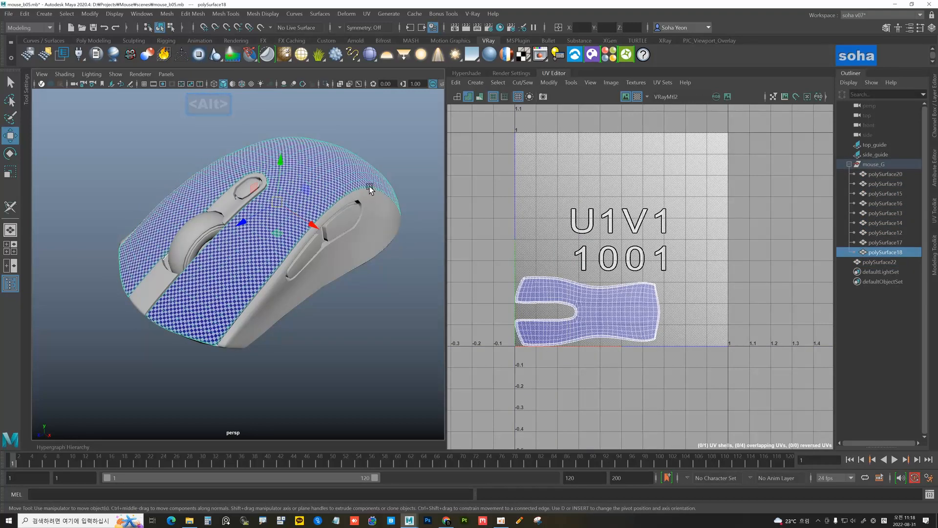
{"action": "left_click_drag", "start_coordinate": [108, 140], "coordinate": [397, 360]}
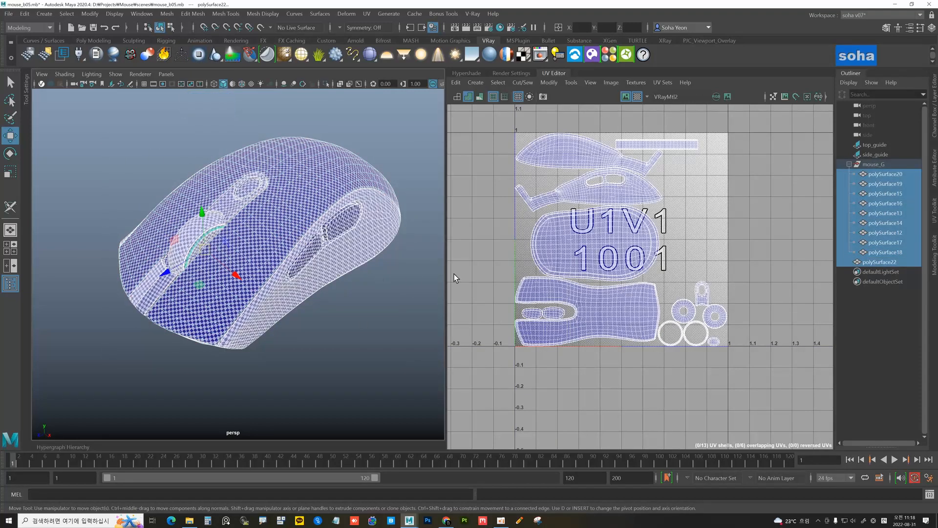
{"action": "left_click", "coordinate": [117, 75]}
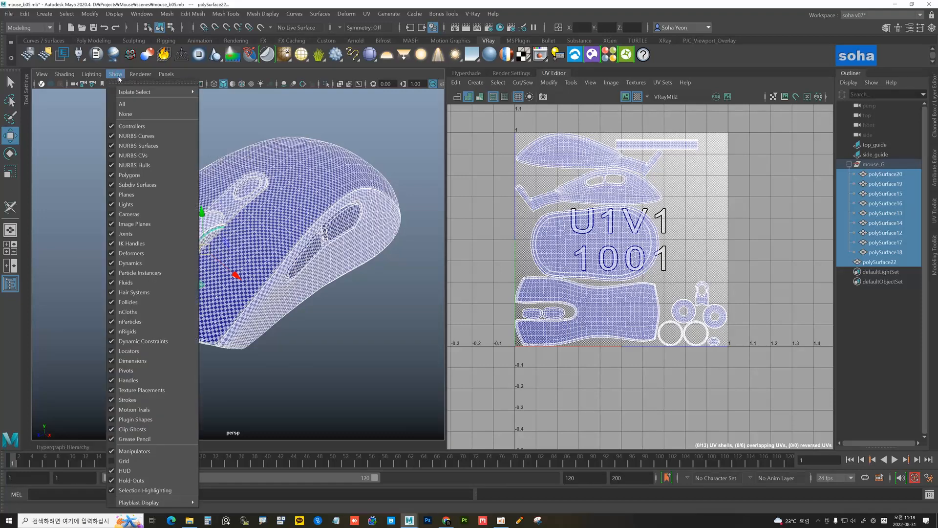
Toggle viewport selection highlighting while inspecting the mouse's underside
{"action": "left_click", "coordinate": [141, 491]}
{"action": "left_click_drag", "start_coordinate": [254, 356], "coordinate": [221, 286], "text": "alt"}
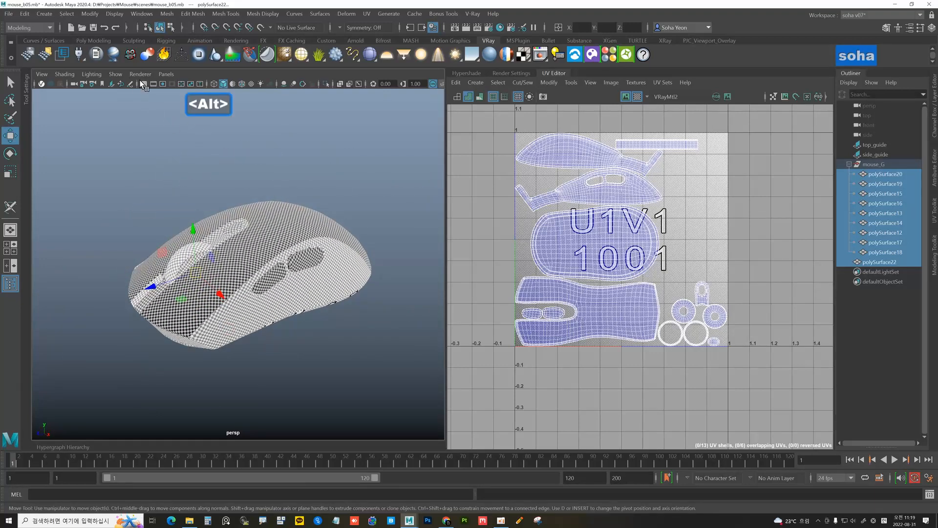
{"action": "left_click", "coordinate": [115, 73]}
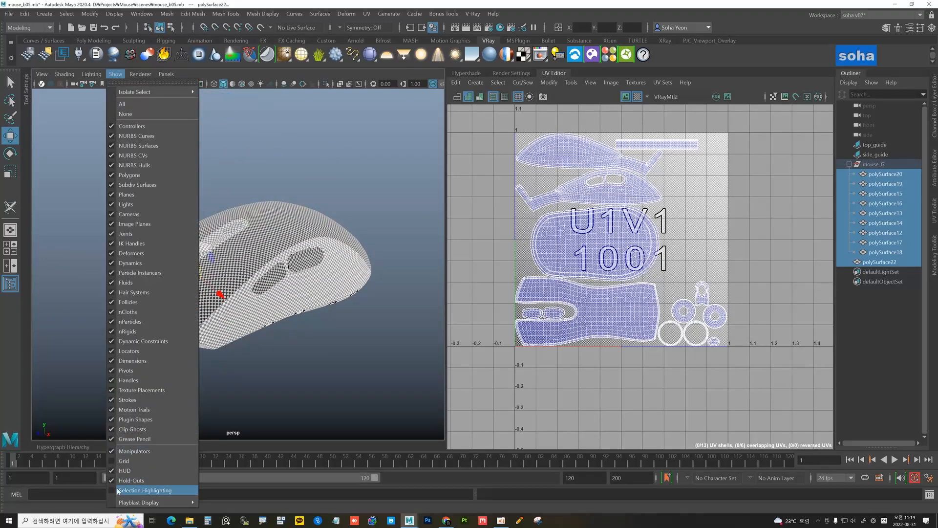
{"action": "left_click", "coordinate": [273, 370]}
Check the top and side shells individually, then collapse the UV Editor panel
{"action": "left_click", "coordinate": [266, 239]}
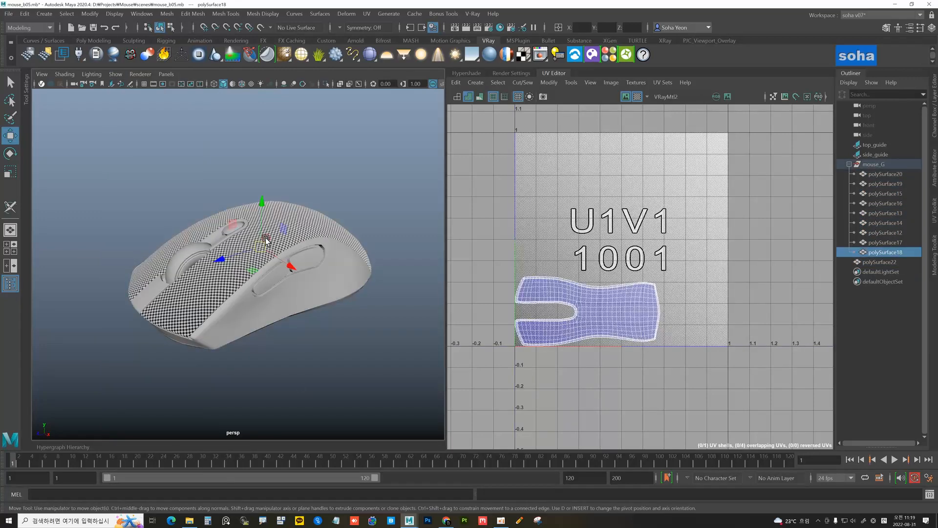
{"action": "left_click", "coordinate": [335, 272]}
{"action": "left_click", "coordinate": [321, 361]}
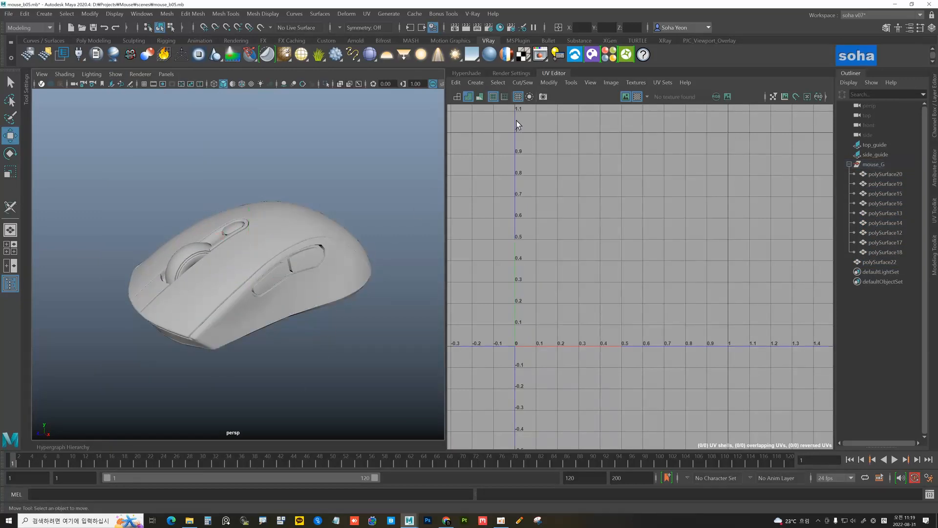
{"action": "left_click", "coordinate": [551, 73]}
{"action": "left_click", "coordinate": [442, 218]}
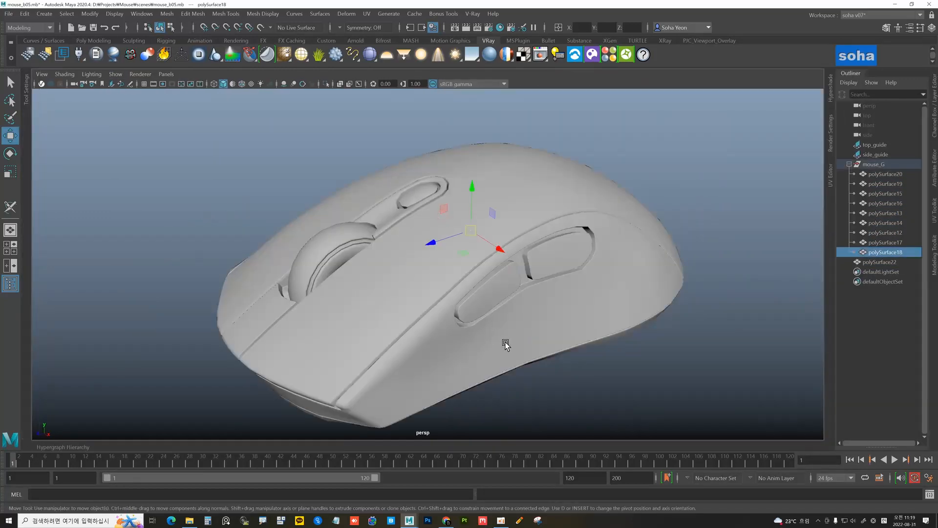
Check the side and top shells, then turn selection highlighting back on
{"action": "left_click", "coordinate": [506, 345]}
{"action": "left_click", "coordinate": [383, 324]}
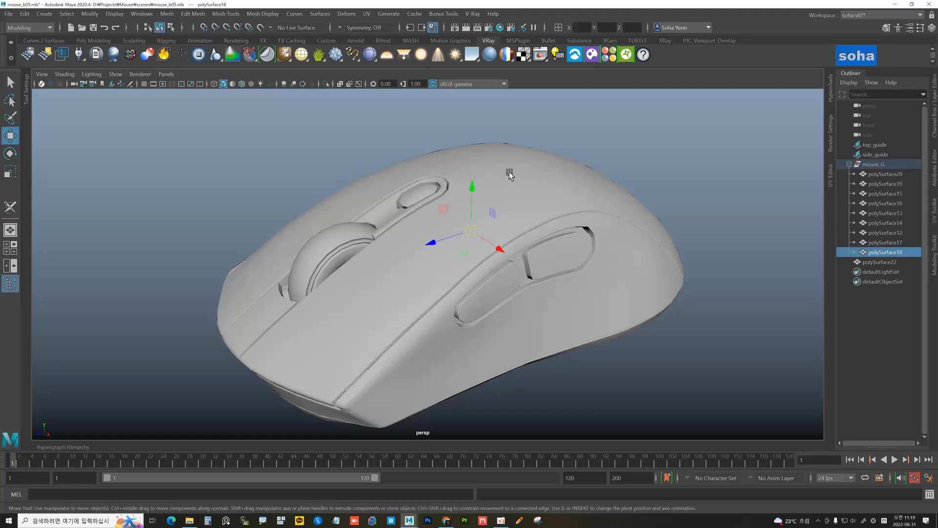
{"action": "left_click", "coordinate": [119, 76]}
{"action": "left_click", "coordinate": [155, 491]}
Select the lower side shell, reframe the mouse and change the viewport shading
{"action": "left_click", "coordinate": [486, 333]}
{"action": "mouse_move", "coordinate": [555, 246]}
{"action": "left_mouse_down", "text": "alt"}
{"action": "mouse_move", "coordinate": [569, 249]}
{"action": "mouse_move", "coordinate": [567, 240]}
{"action": "left_mouse_up", "text": "alt"}
{"action": "middle_click_drag", "start_coordinate": [567, 240], "coordinate": [507, 237], "text": "alt"}
{"action": "right_click_drag", "start_coordinate": [507, 236], "coordinate": [494, 230], "text": "alt"}
{"action": "middle_click_drag", "start_coordinate": [494, 230], "coordinate": [518, 217], "text": "alt"}
{"action": "right_click_drag", "start_coordinate": [518, 217], "coordinate": [492, 221], "text": "alt"}
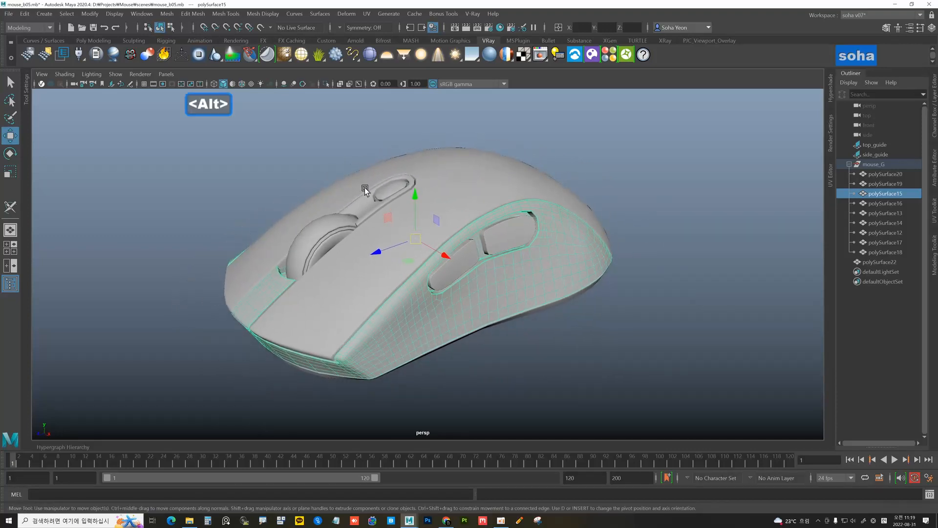
{"action": "left_click", "coordinate": [232, 83]}
{"action": "left_click_drag", "start_coordinate": [335, 146], "coordinate": [192, 146], "text": "alt"}
Select all mouse parts, show the Channel Box and delete their construction history
{"action": "left_click_drag", "start_coordinate": [410, 294], "coordinate": [413, 339]}
{"action": "key", "text": "ctrl+a"}
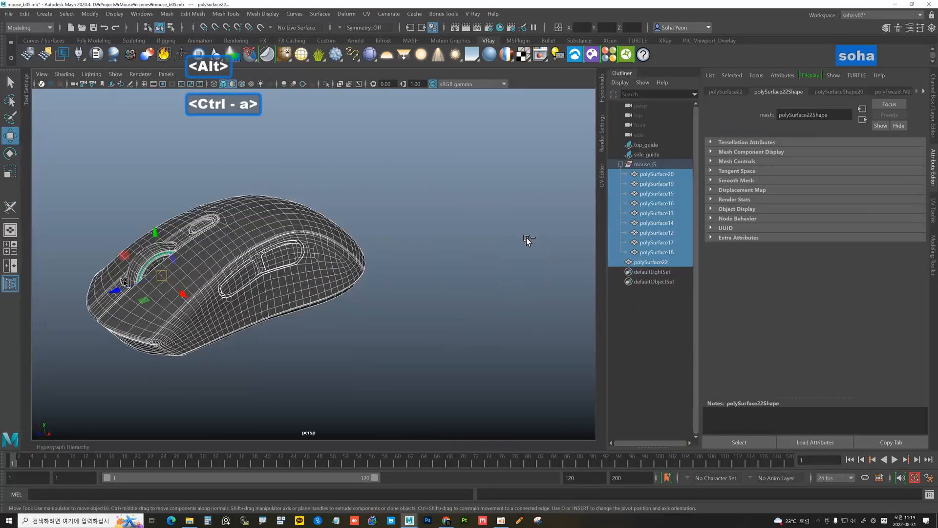
{"action": "key", "text": "ctrl+a"}
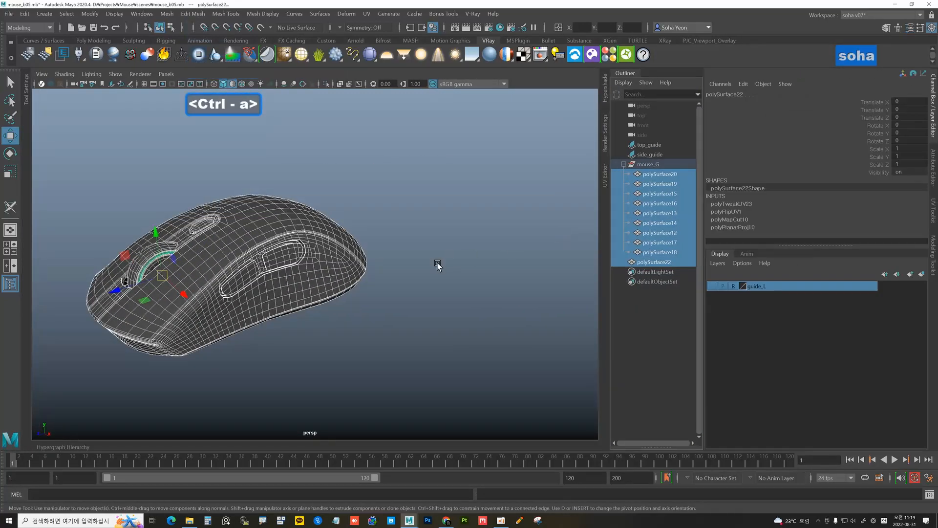
{"action": "middle_click_drag", "start_coordinate": [384, 250], "coordinate": [434, 247], "text": "alt"}
{"action": "left_click_drag", "start_coordinate": [117, 172], "coordinate": [127, 185]}
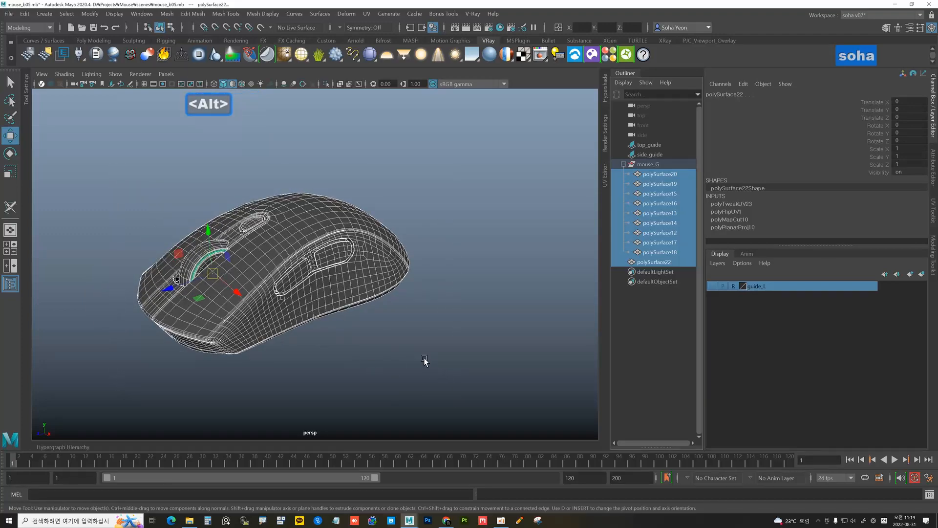
{"action": "key", "text": "alt+d"}
{"action": "left_click_drag", "start_coordinate": [424, 288], "coordinate": [491, 279], "text": "alt"}
{"action": "left_click", "coordinate": [504, 296]}
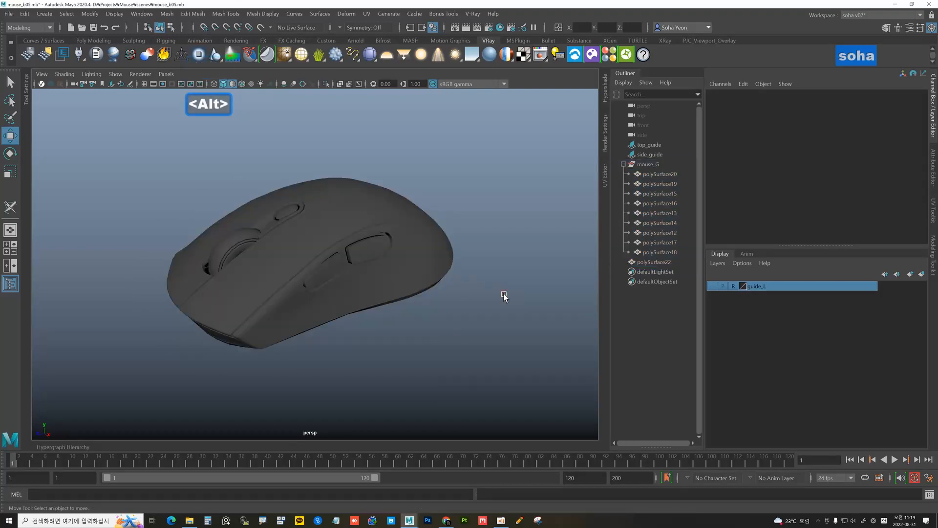